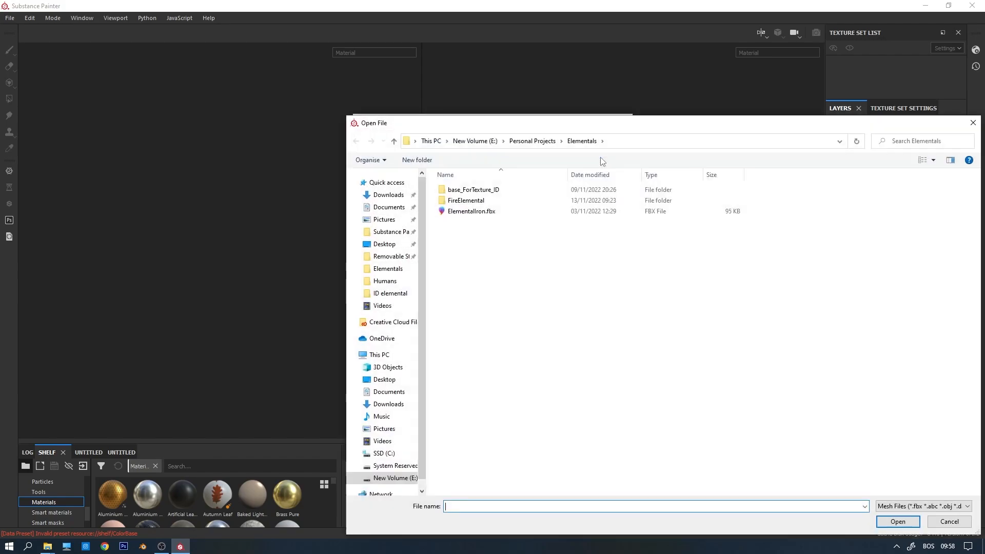
Create the project from _low_FireElemental.obj in the FireElemental folder and delete the default paint layer.
double_click(475, 204)
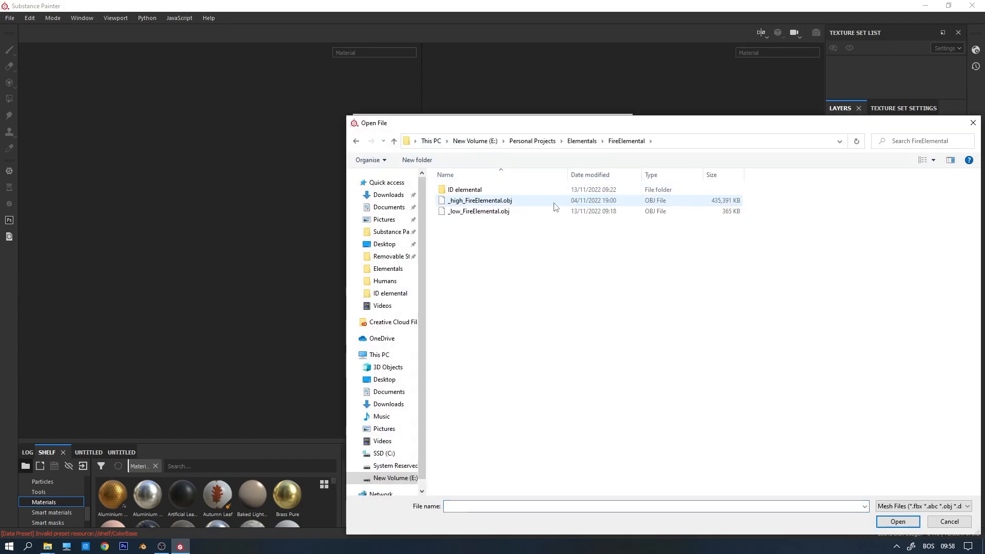
double_click(482, 213)
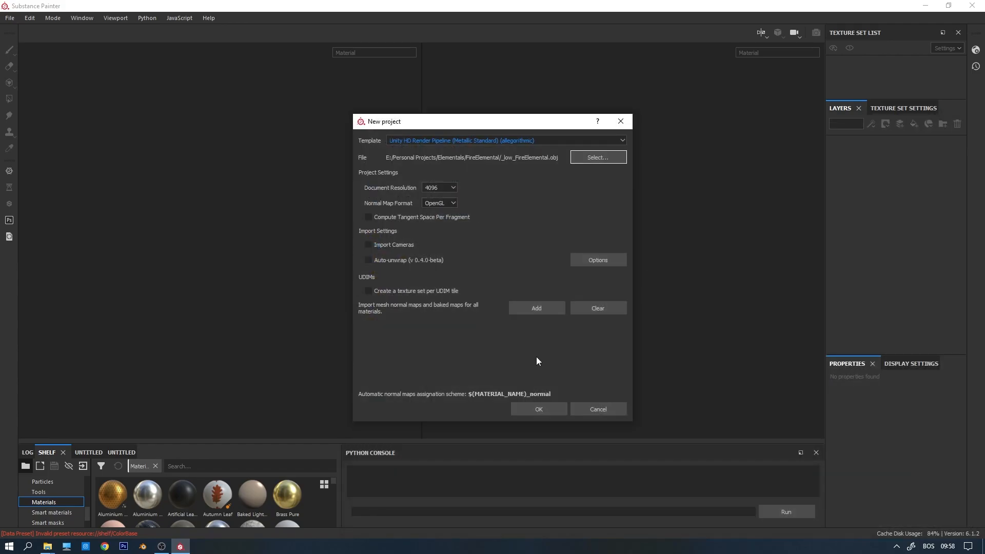
click(531, 408)
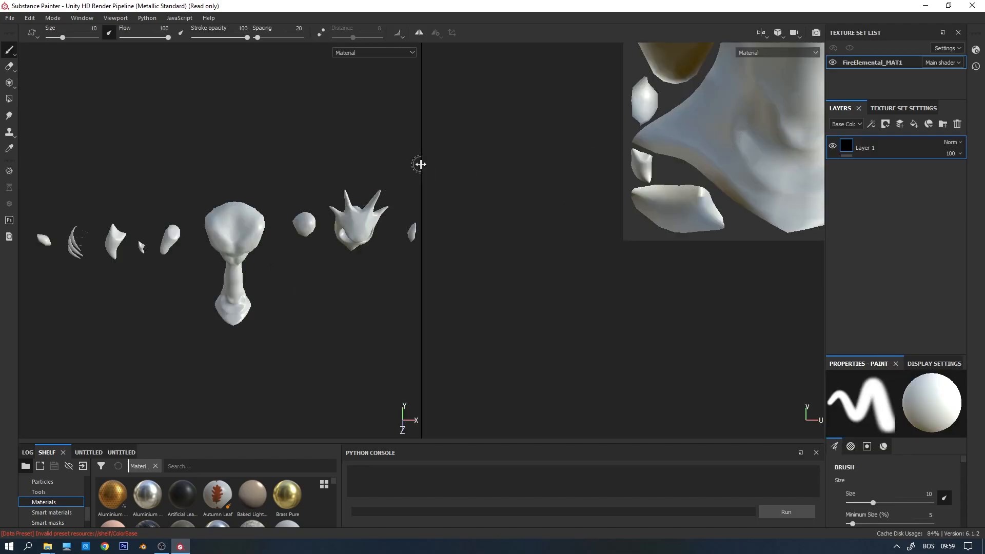
drag(420, 164, 566, 164)
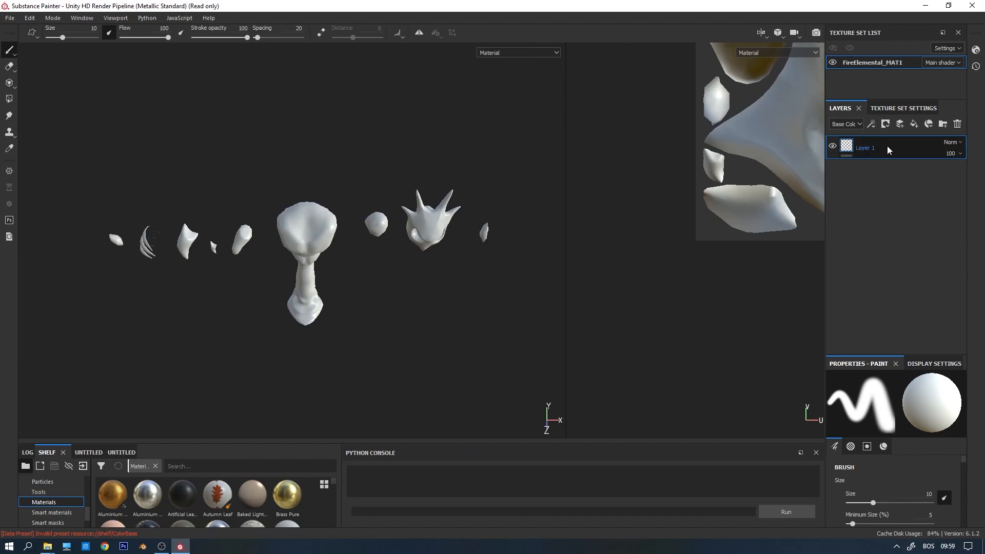
click(957, 124)
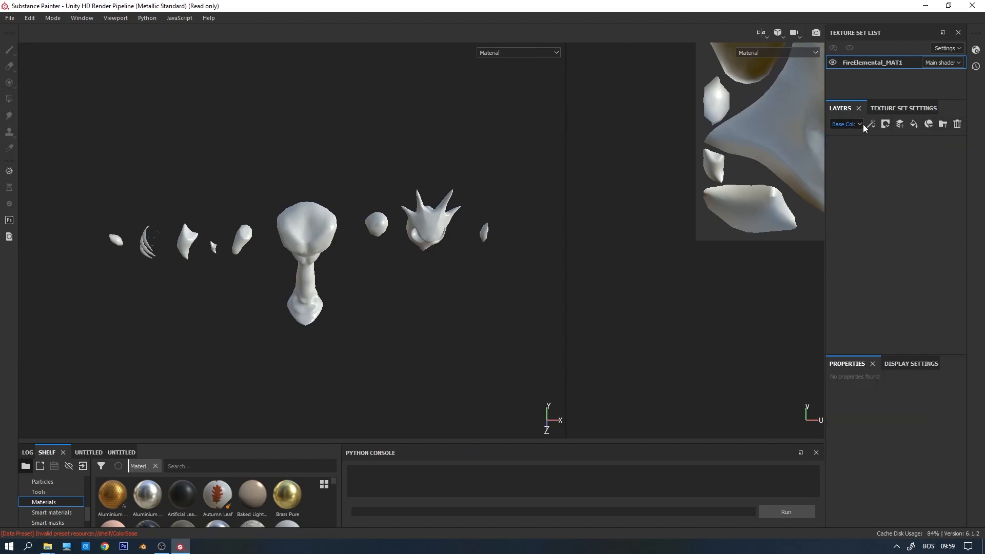
Set up mesh map baking for FireElemental_MAT1 with an output size of 4096 and the ID map excluded.
click(897, 106)
scroll(917, 279, down, 4)
scroll(913, 275, down, 2)
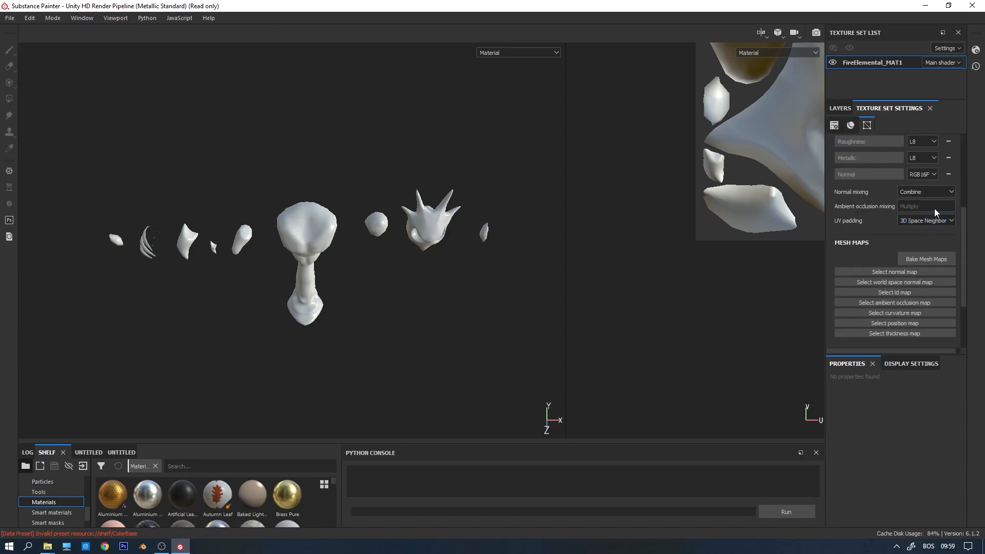
scroll(923, 231, down, 2)
scroll(888, 234, up, 2)
click(938, 260)
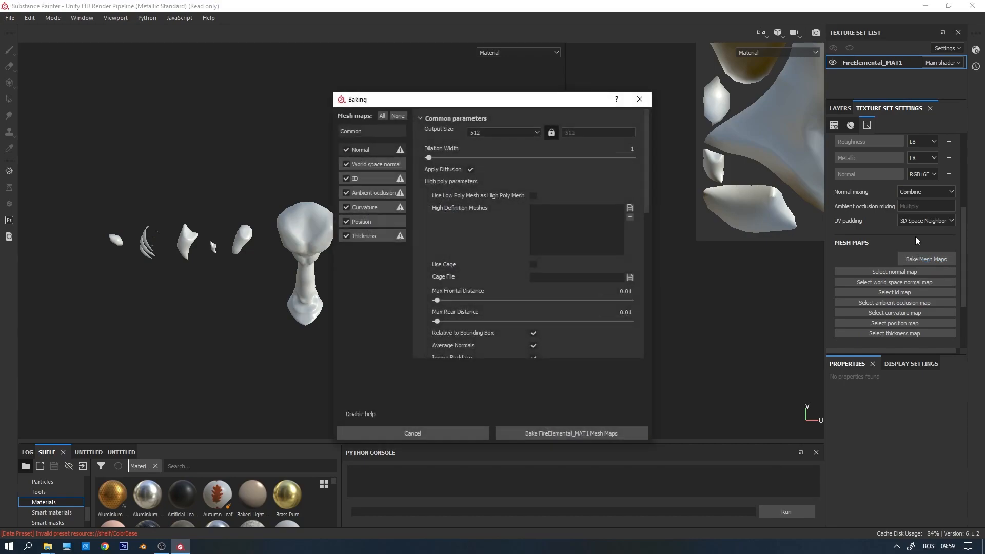
click(515, 133)
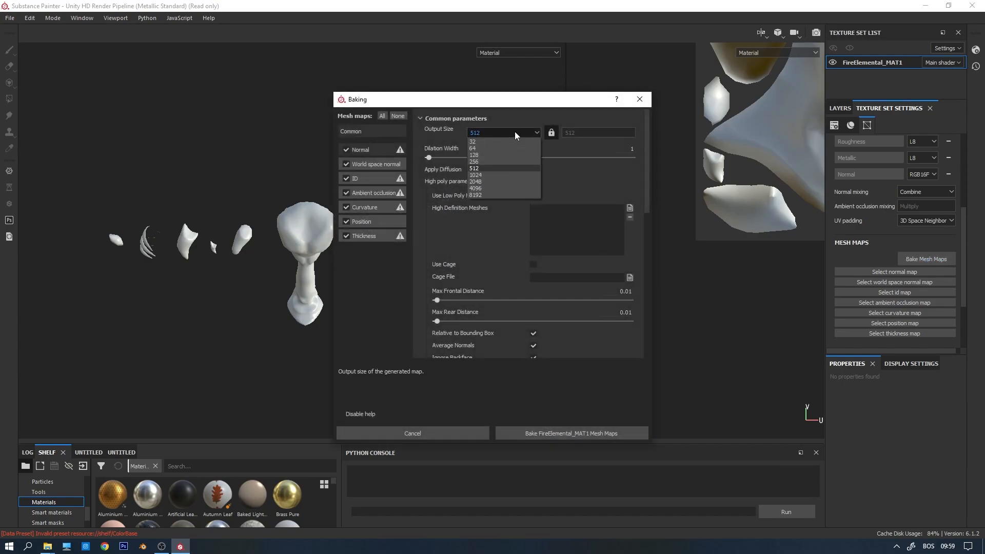
click(481, 188)
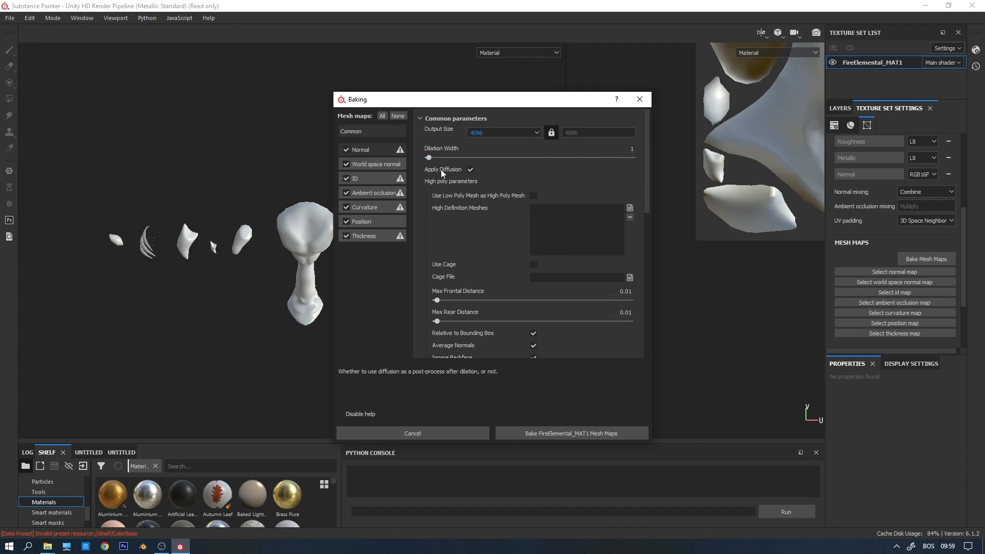
click(347, 179)
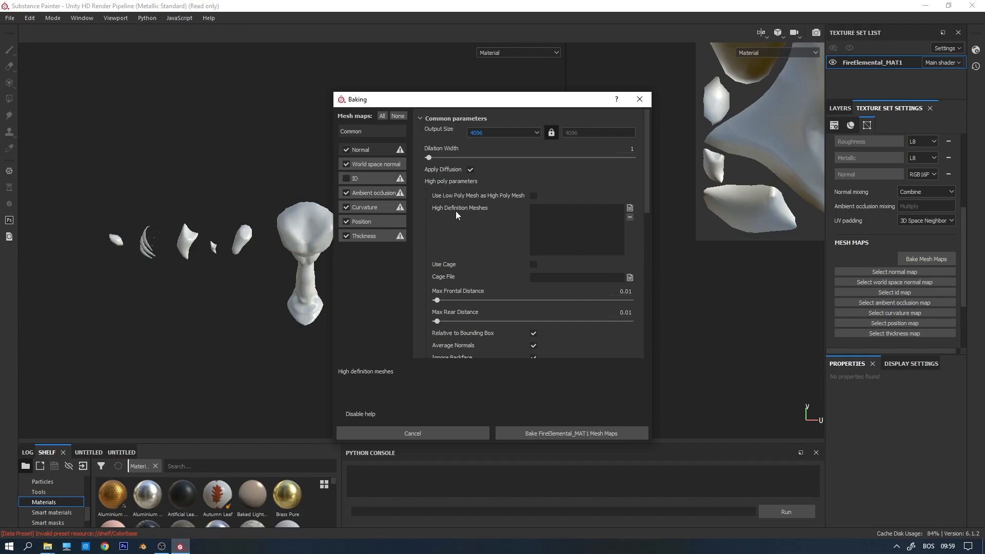
Load _high_FireElemental.obj as the high definition mesh for baking.
click(629, 208)
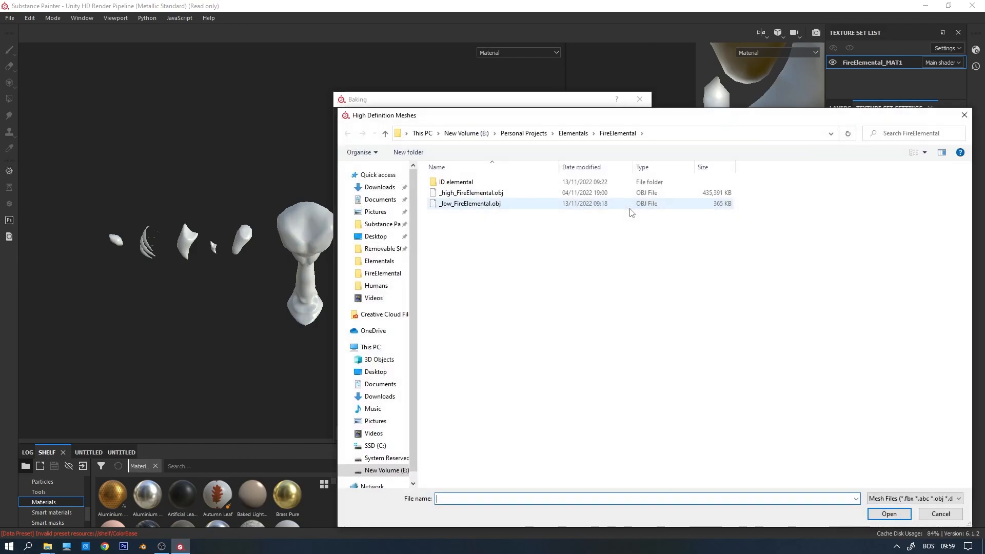
click(490, 194)
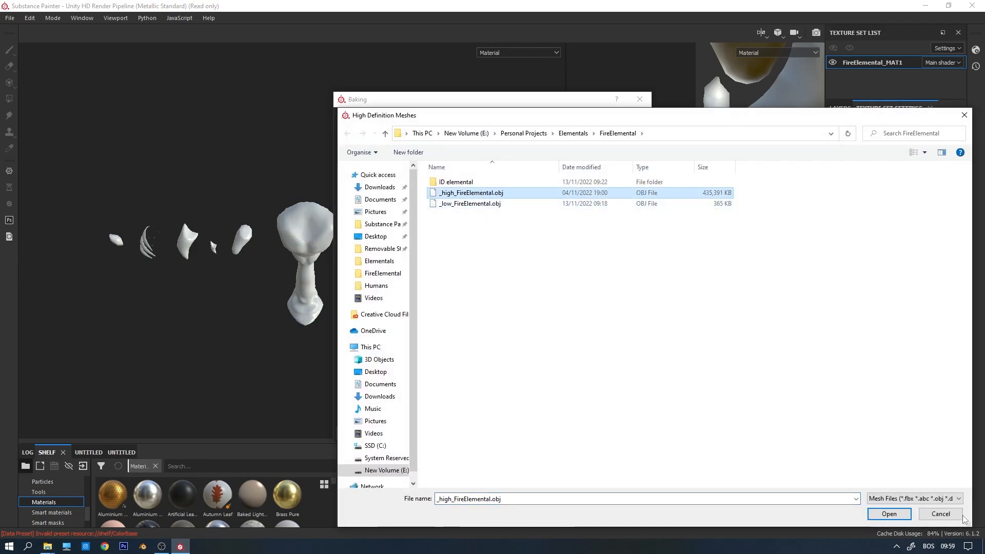
click(889, 513)
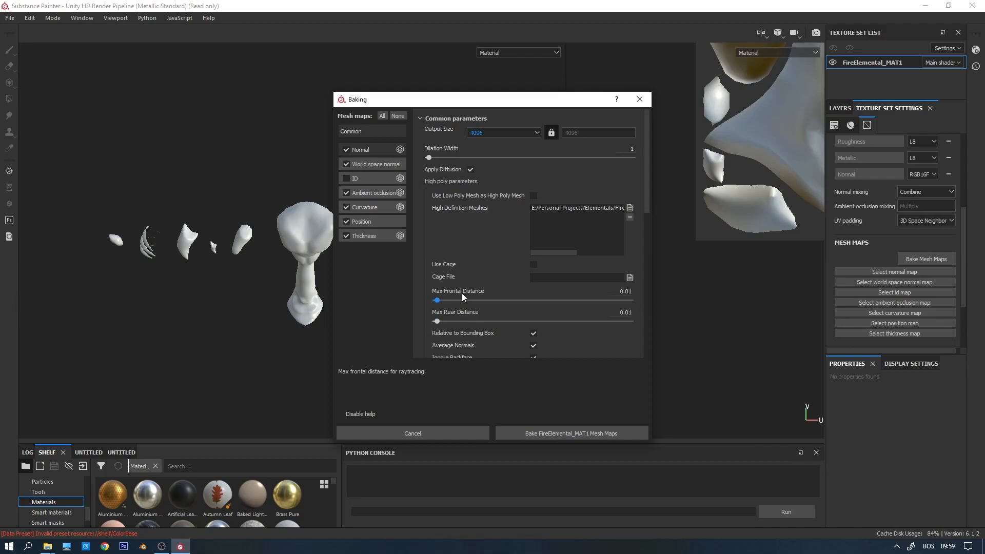
Bake the FireElemental_MAT1 mesh maps with a Max Frontal Distance of 0.012 and Subsampling 8x8 antialiasing.
drag(516, 103, 711, 82)
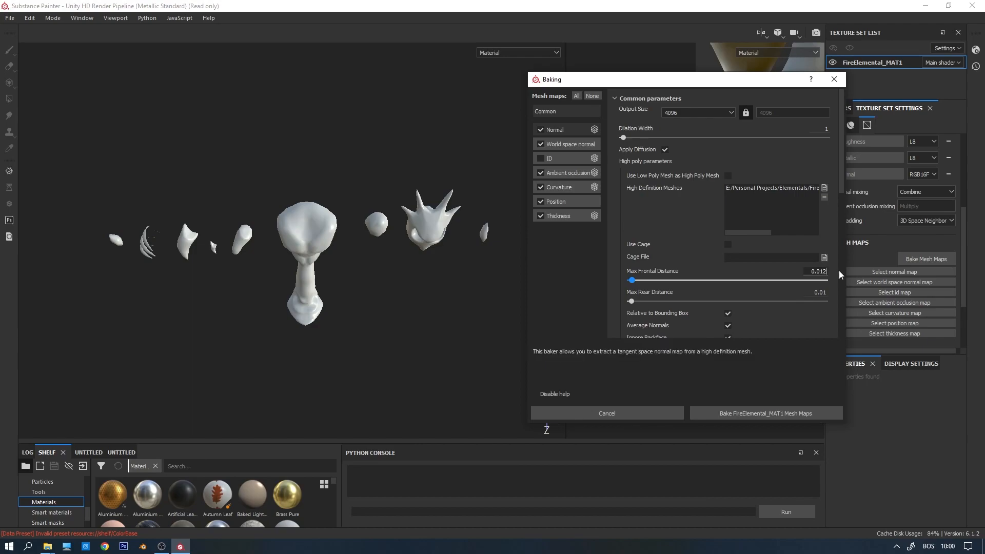
scroll(697, 288, down, 2)
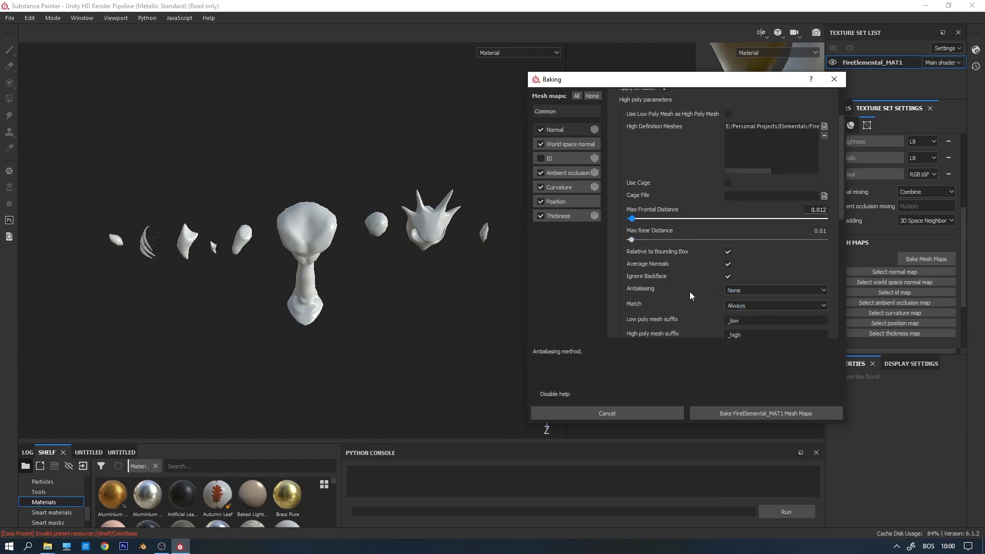
scroll(749, 279, down, 1)
click(750, 258)
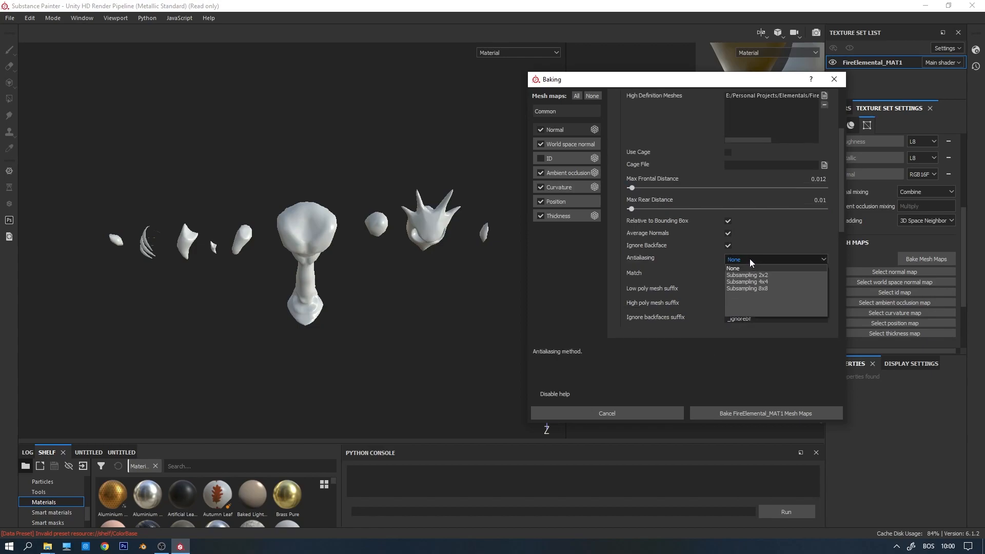
click(756, 288)
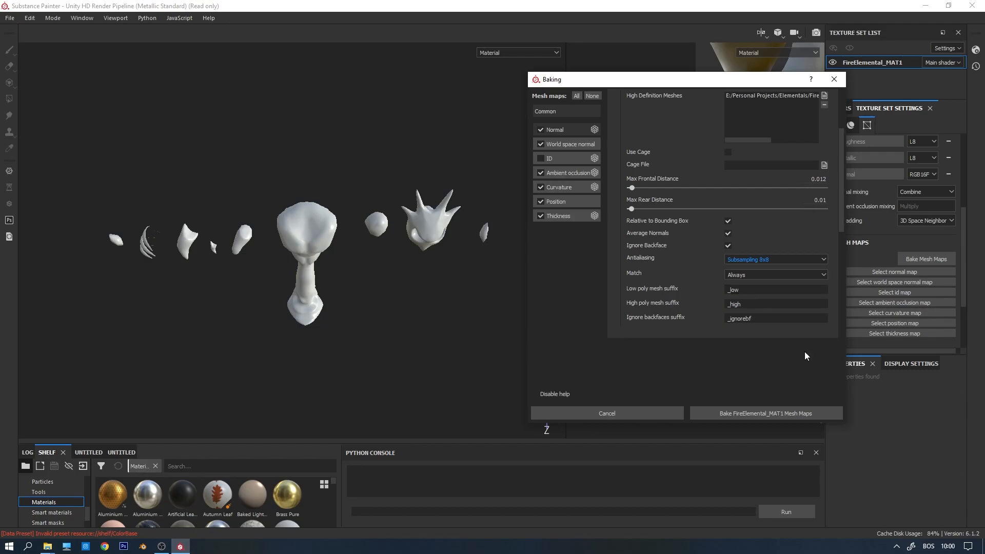
click(759, 413)
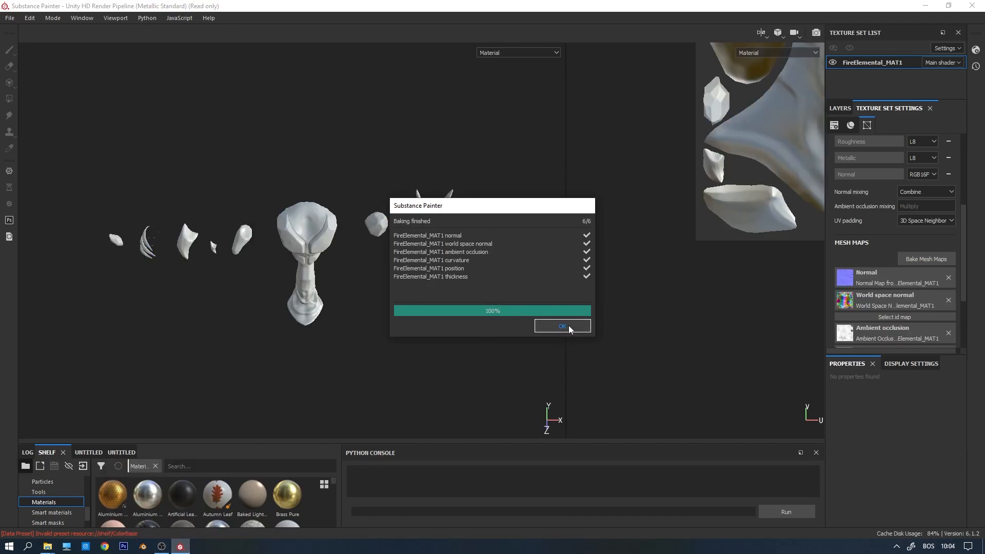
click(563, 325)
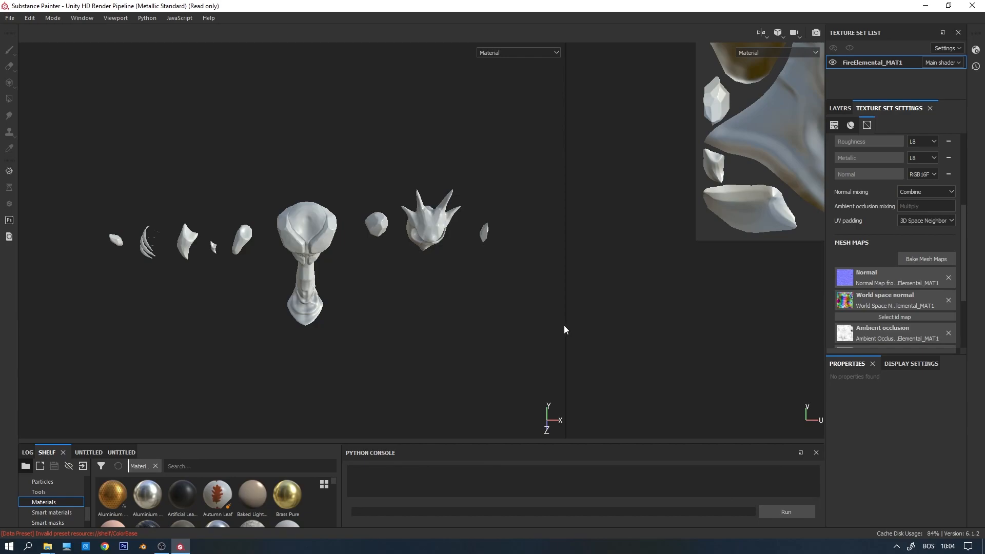
Add a fill layer to the FireElemental_MAT1 texture set.
click(841, 109)
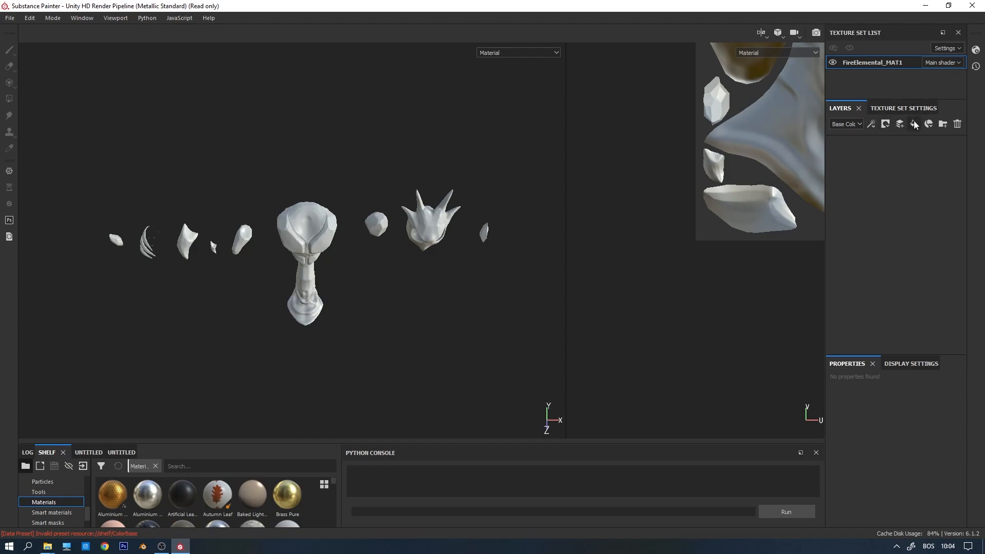
click(931, 124)
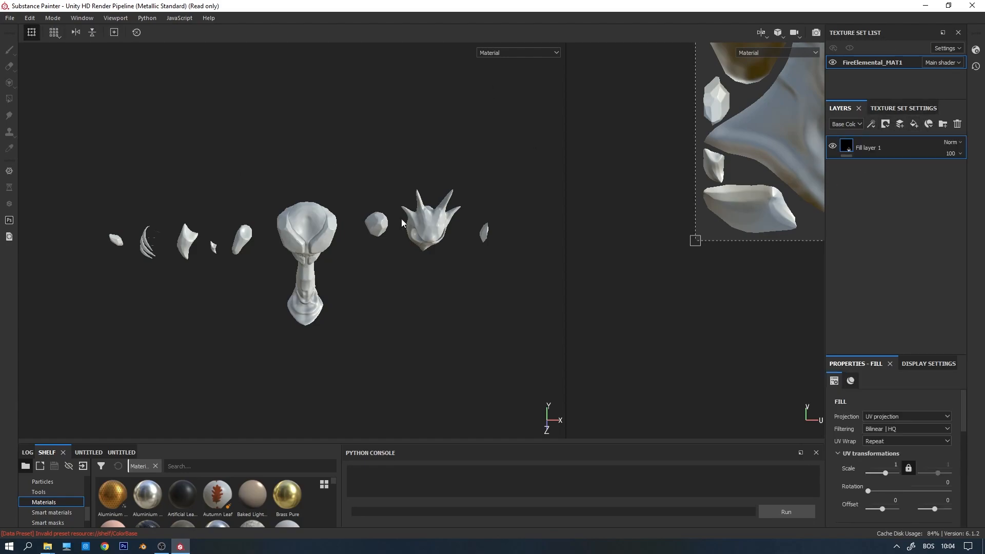
drag(566, 253, 621, 245)
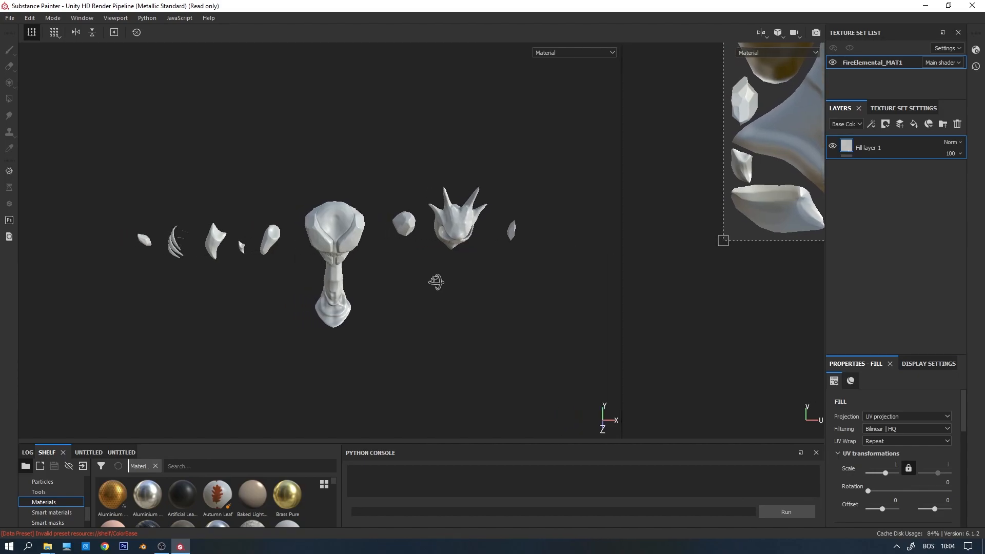
scroll(380, 258, up, 3)
mouse_move(428, 243)
alt+mouse_down()
mouse_move(532, 237)
mouse_move(413, 233)
alt+mouse_up()
scroll(413, 231, up, 3)
alt+middle_drag(424, 221, 445, 226)
alt+drag(444, 226, 699, 202)
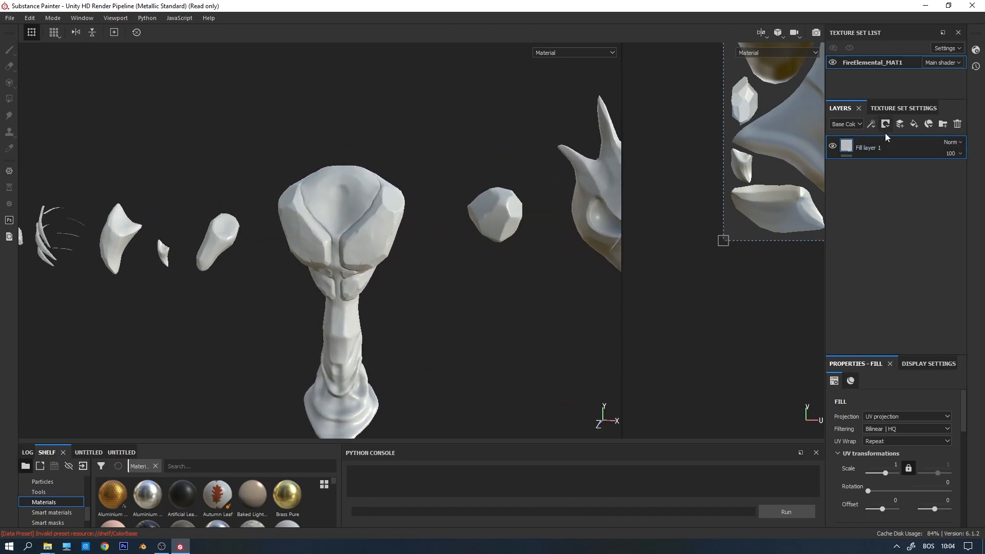
Turn off the fill layer's height and normal channels and set its roughness to 1.
scroll(907, 442, down, 3)
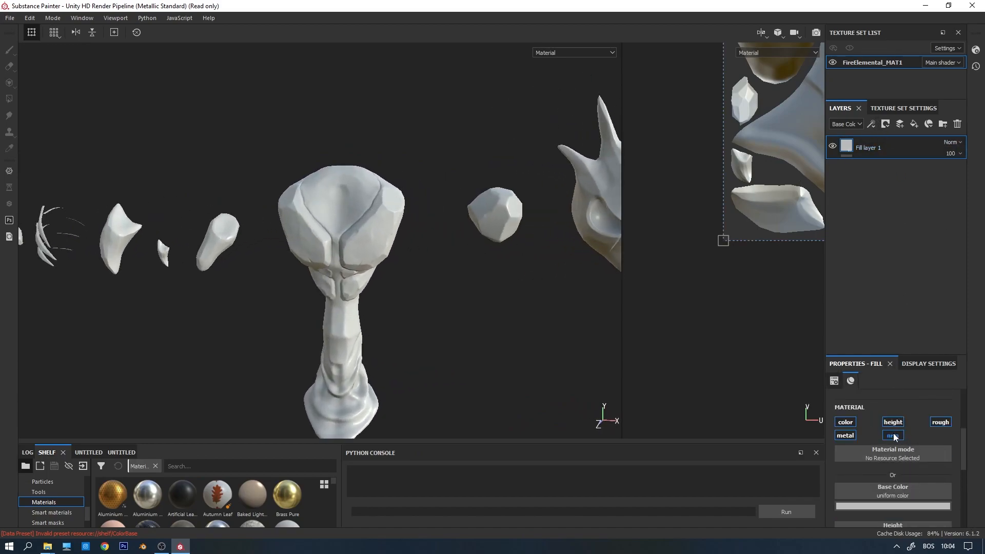
scroll(902, 462, down, 2)
drag(885, 491, 946, 493)
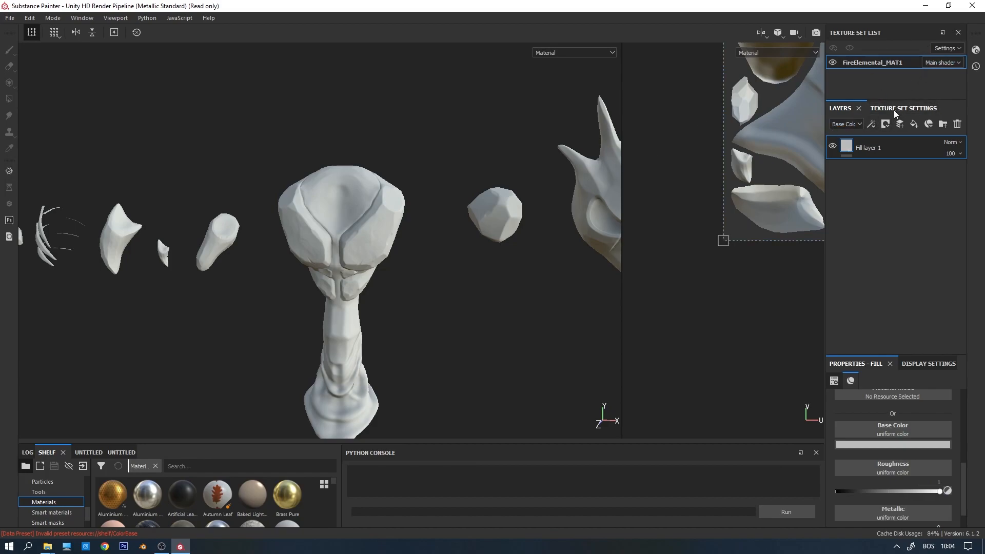
Set the fill layer's base color to a dark grayish brown, about R 0.125, G 0.097, B 0.087.
click(871, 444)
mouse_move(854, 382)
mouse_down()
mouse_move(841, 394)
mouse_move(836, 386)
mouse_up()
click(931, 419)
drag(931, 419, 931, 418)
drag(843, 396, 855, 388)
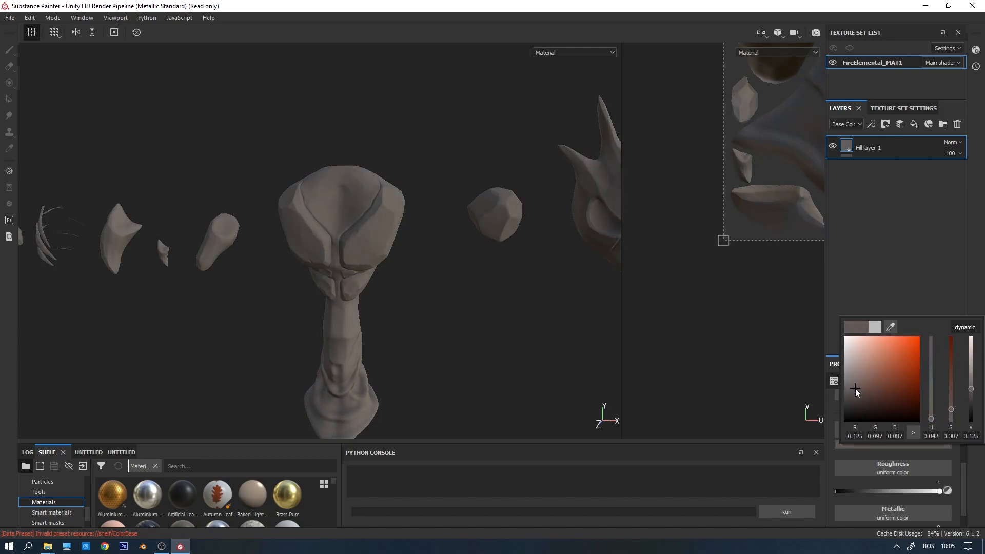
alt+drag(559, 310, 385, 246)
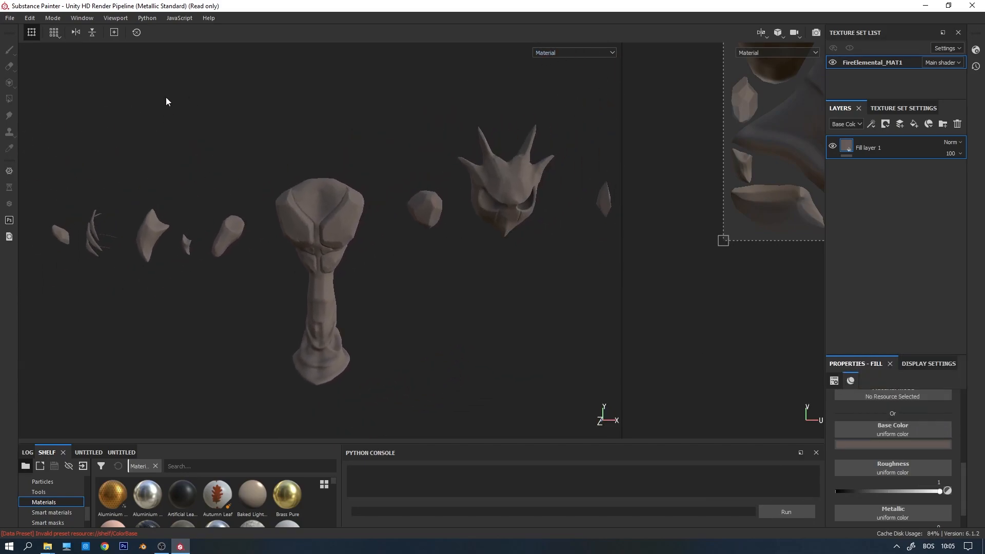
alt+drag(280, 183, 324, 180)
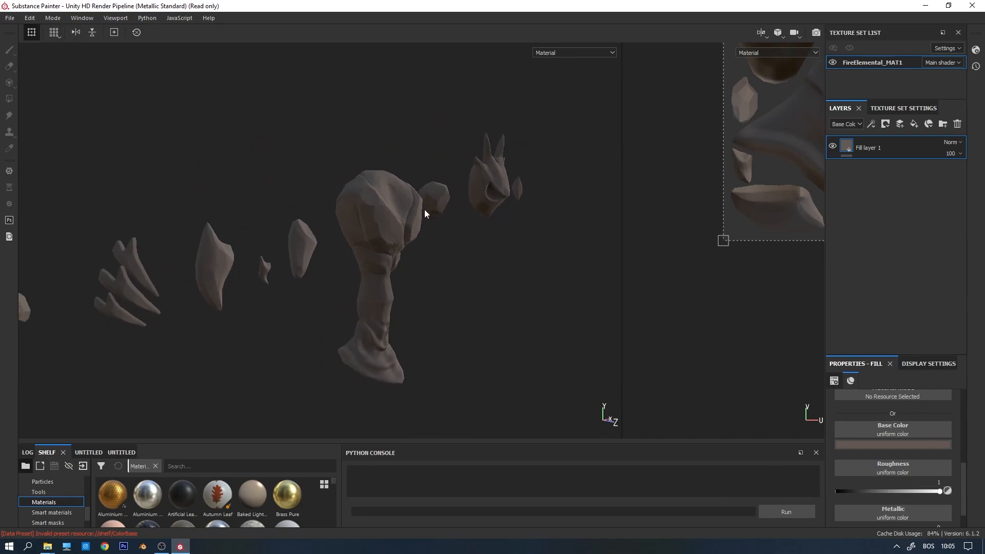
alt+drag(425, 207, 385, 195)
Export the textures to the ID elemental folder inside FireElemental, using the Unity HD Render Pipeline (Metallic Standard) template as 8-bit png.
click(9, 18)
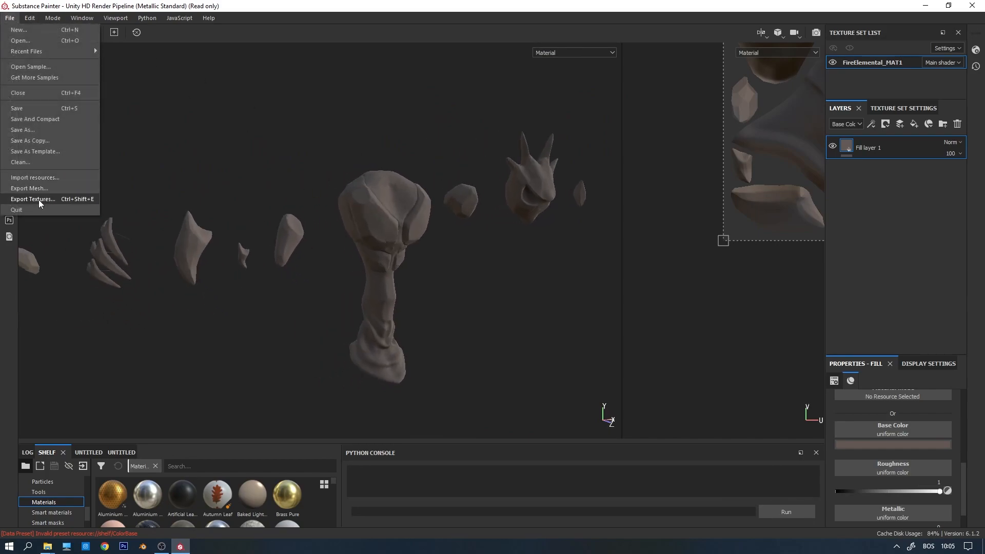
click(41, 202)
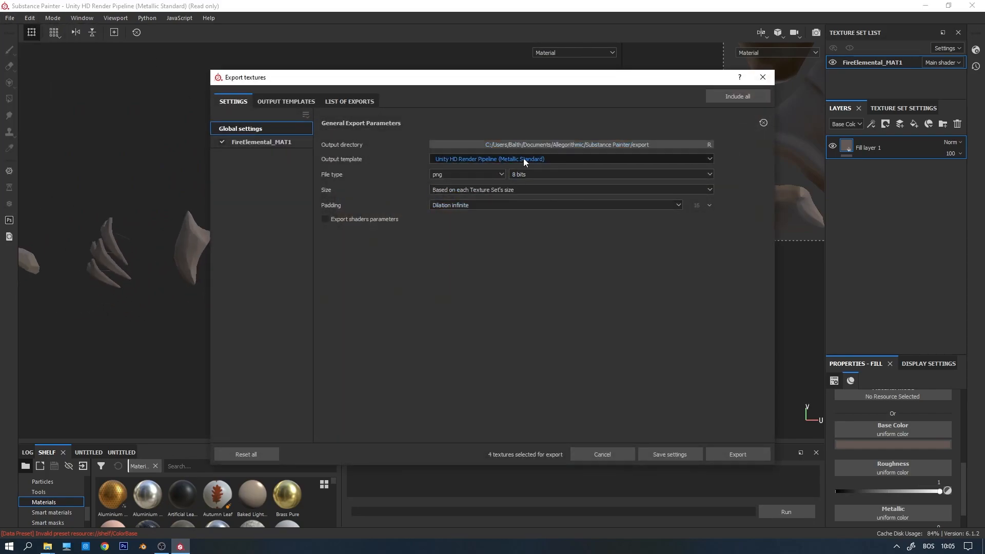
click(577, 144)
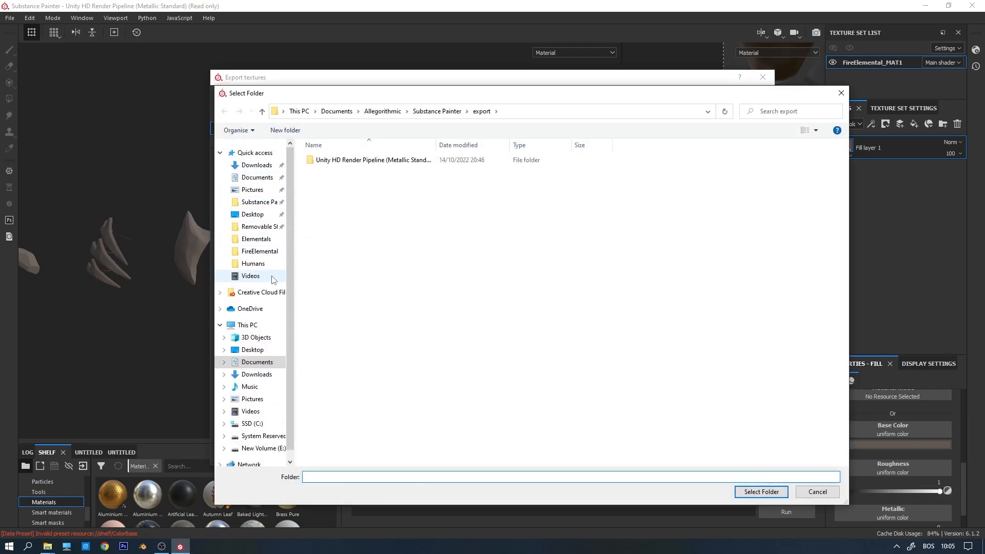
click(258, 239)
click(257, 251)
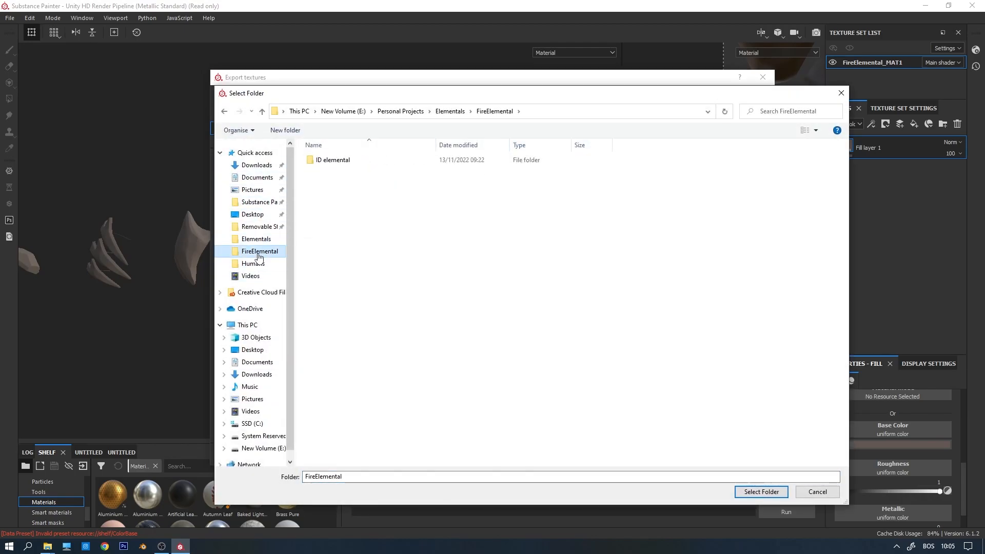
double_click(333, 162)
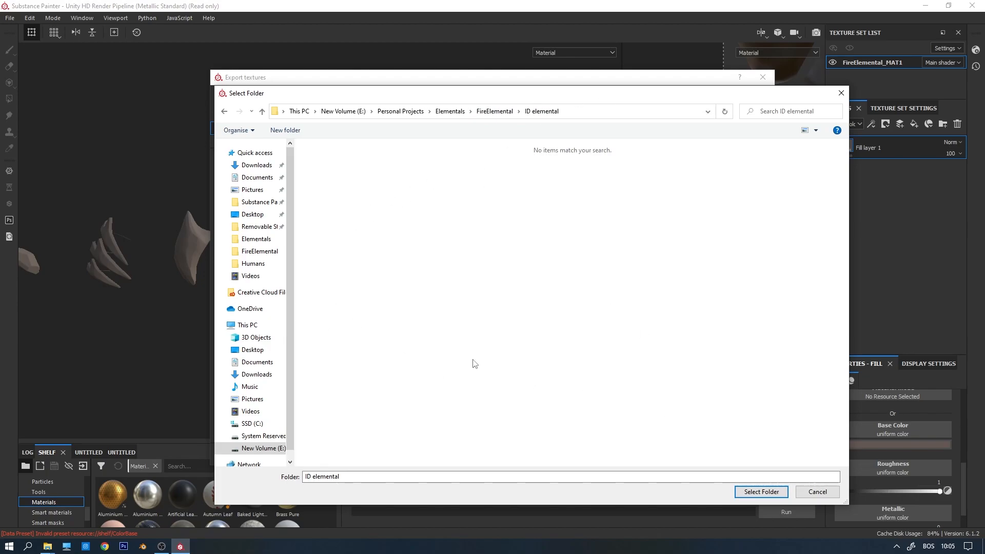
click(762, 491)
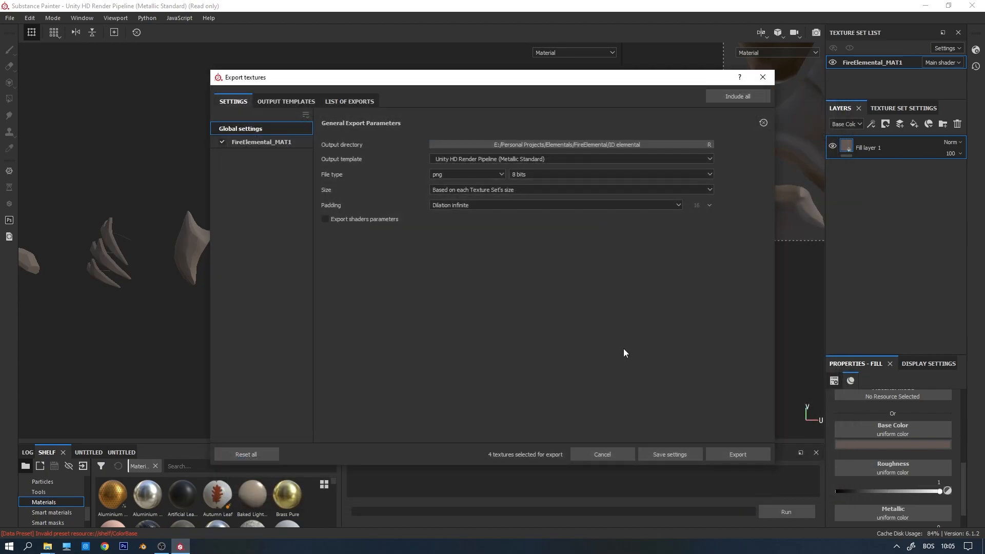
click(744, 454)
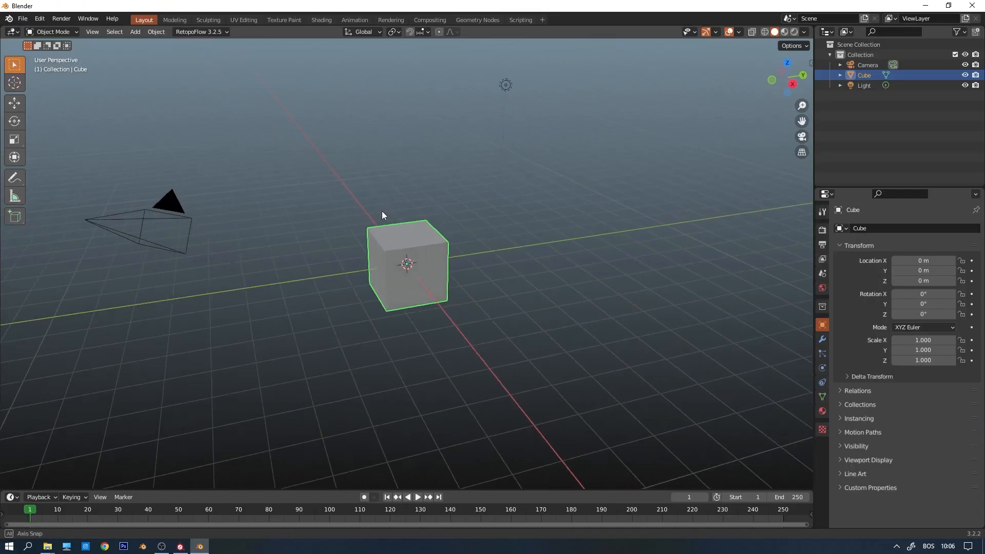
Delete the default camera, cube and light from the new Blender scene.
mouse_move(381, 211)
middle_down()
mouse_move(473, 256)
mouse_move(380, 226)
middle_up()
scroll(454, 235, down, 2)
drag(255, 127, 538, 323)
key(x)
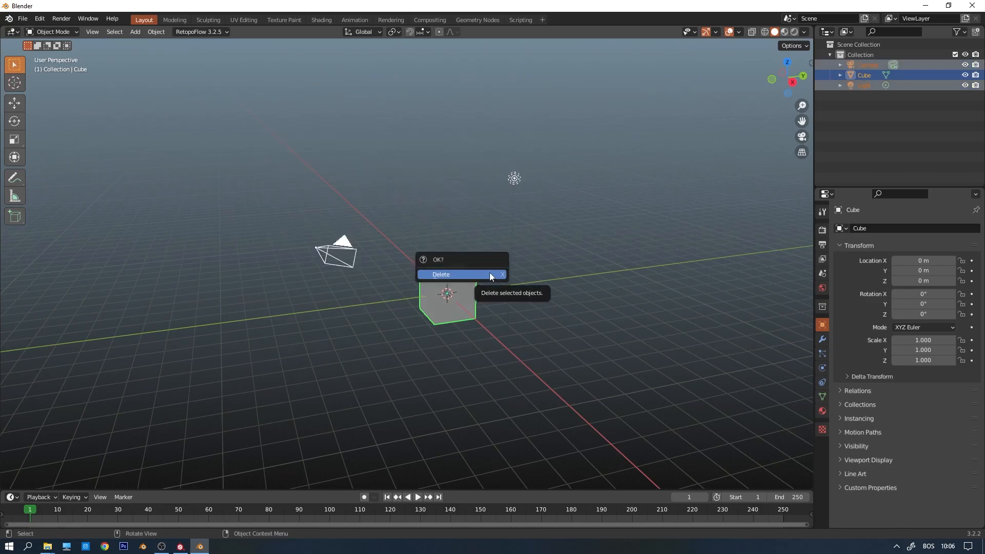
click(489, 275)
Enable the Screencast Keys display for the 3D viewport.
key(n)
click(807, 125)
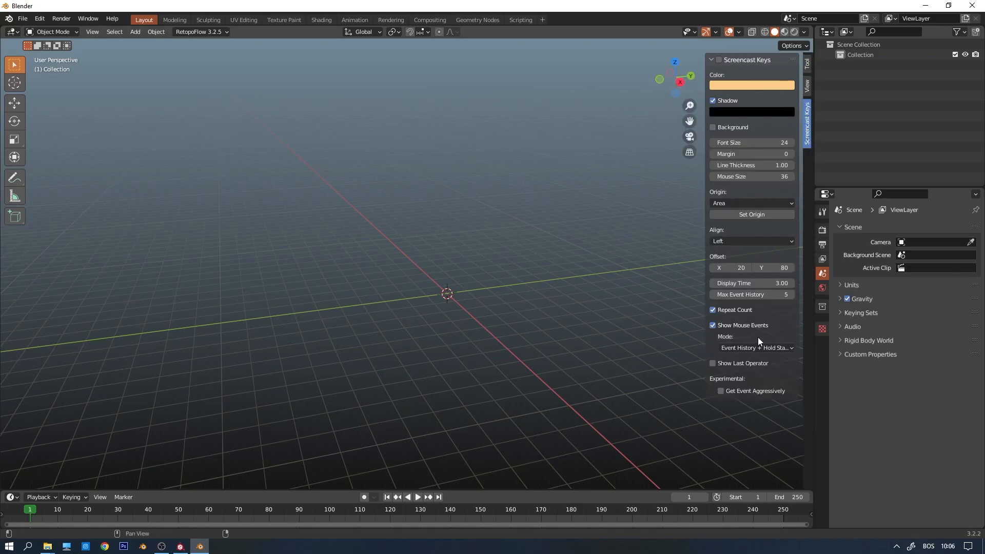
click(720, 60)
key(n)
Import _low_FireElemental.obj from the FireElemental folder as a Wavefront OBJ.
middle_drag(214, 328, 319, 214)
scroll(407, 312, up, 1)
scroll(448, 294, up, 1)
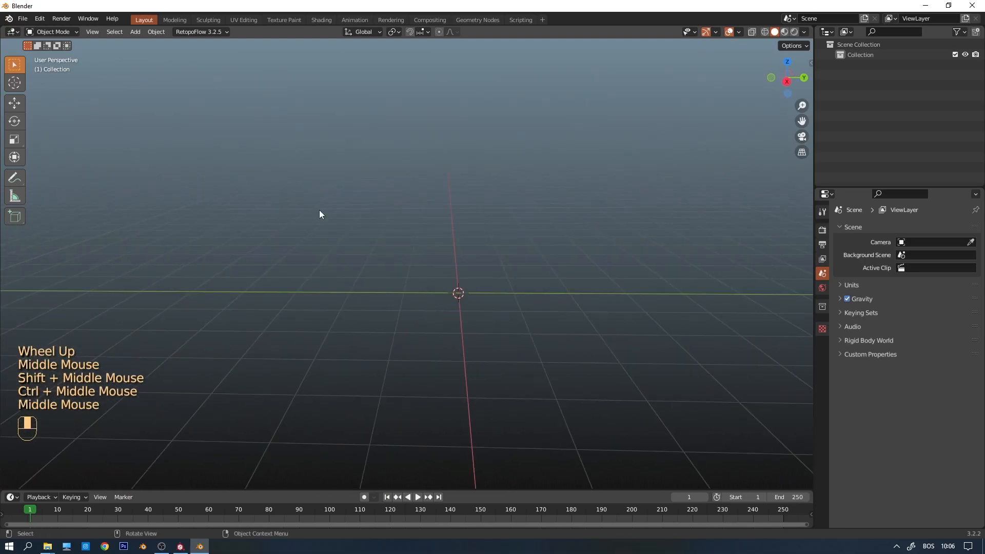
click(23, 19)
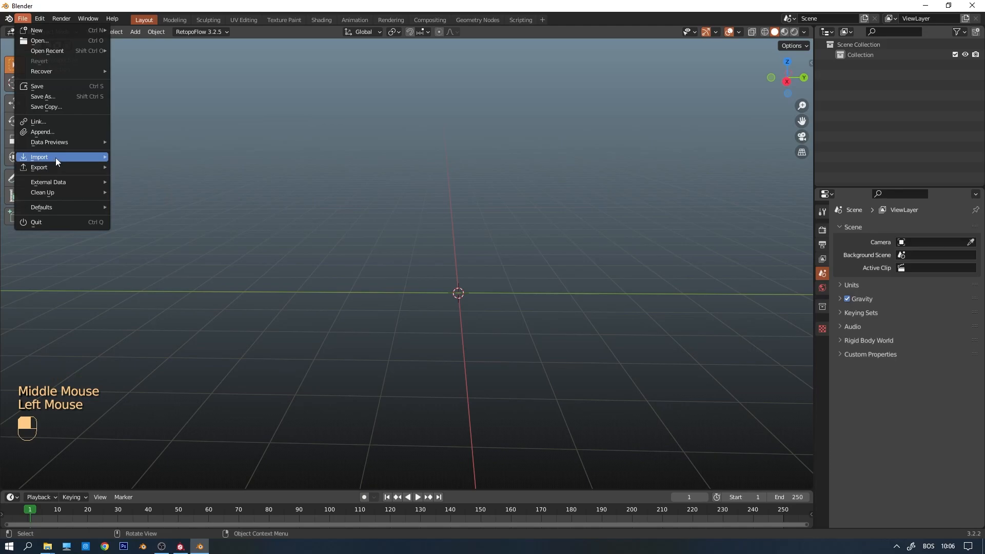
mouse_move(56, 162)
click(165, 267)
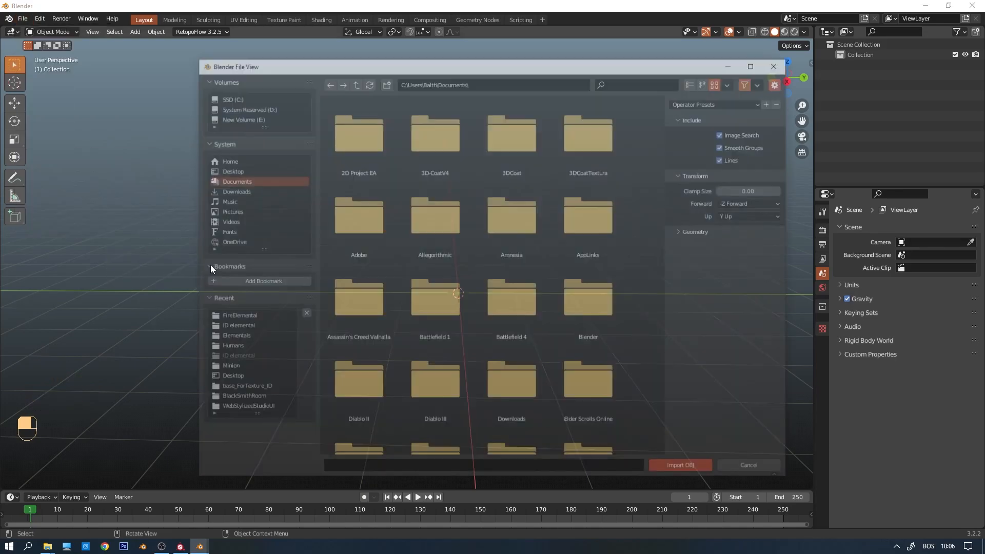
click(238, 316)
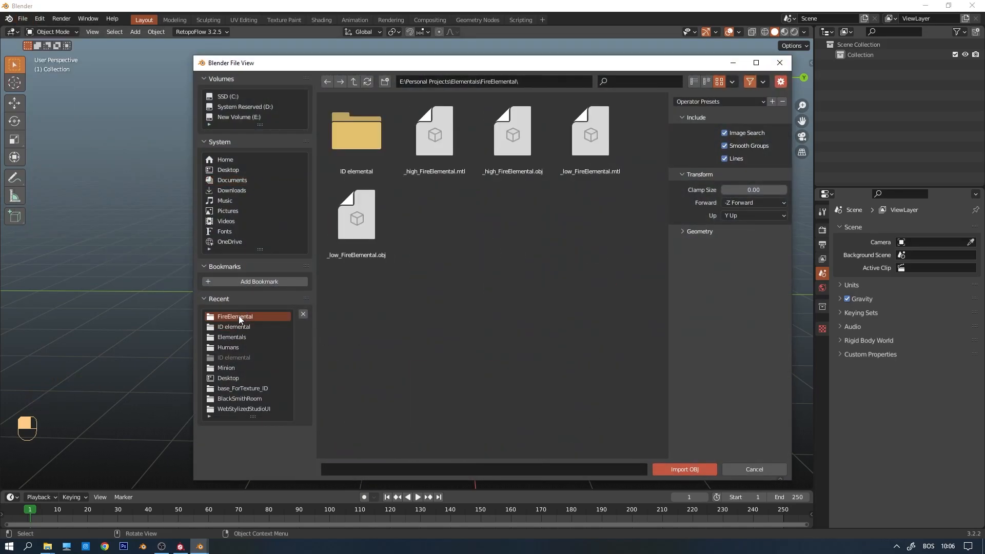
double_click(358, 238)
Switch the 3D viewport to Material Preview shading to show the imported low-poly parts.
middle_drag(358, 238, 512, 258)
scroll(588, 253, down, 2)
shift+middle_drag(588, 253, 575, 285)
click(784, 32)
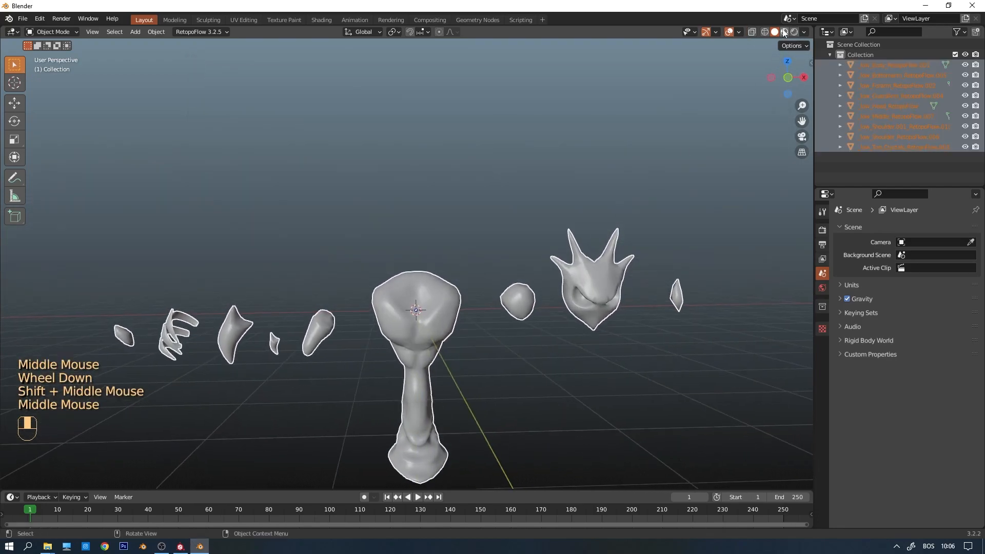
mouse_move(356, 197)
shift+middle_down()
mouse_move(392, 178)
mouse_move(540, 189)
shift+middle_up()
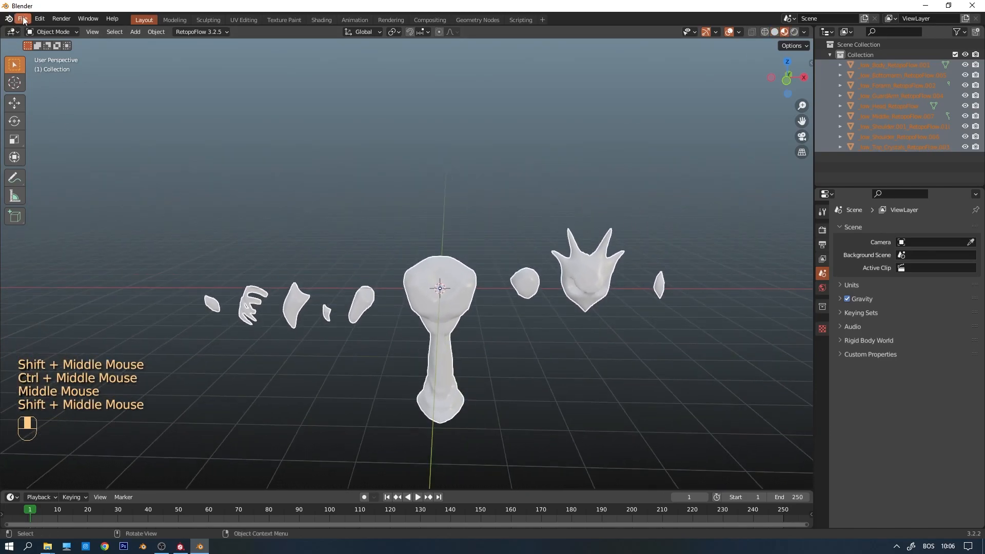
Search the add-ons in Preferences for "node w" to check whether Node Wrangler is enabled.
click(41, 20)
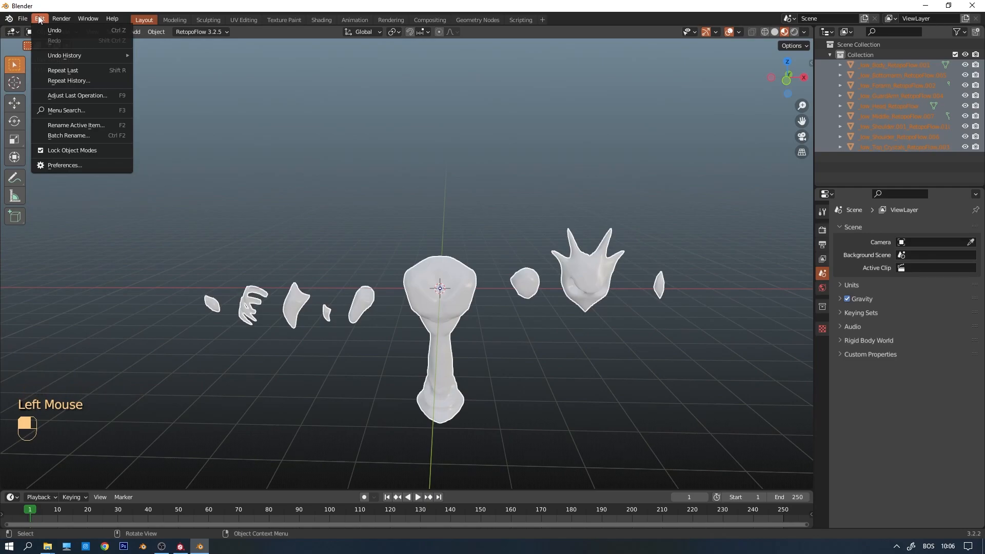
click(64, 164)
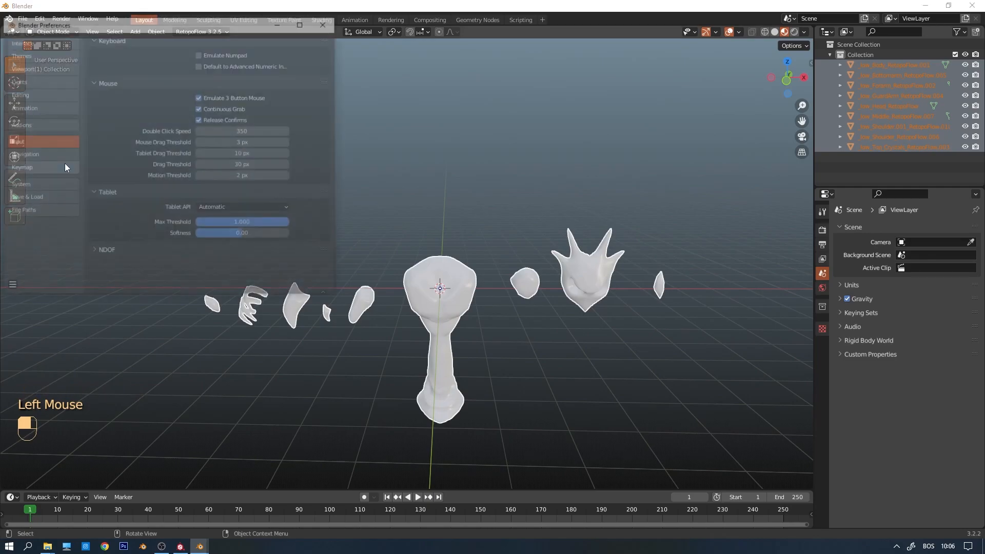
drag(241, 32, 322, 80)
click(165, 178)
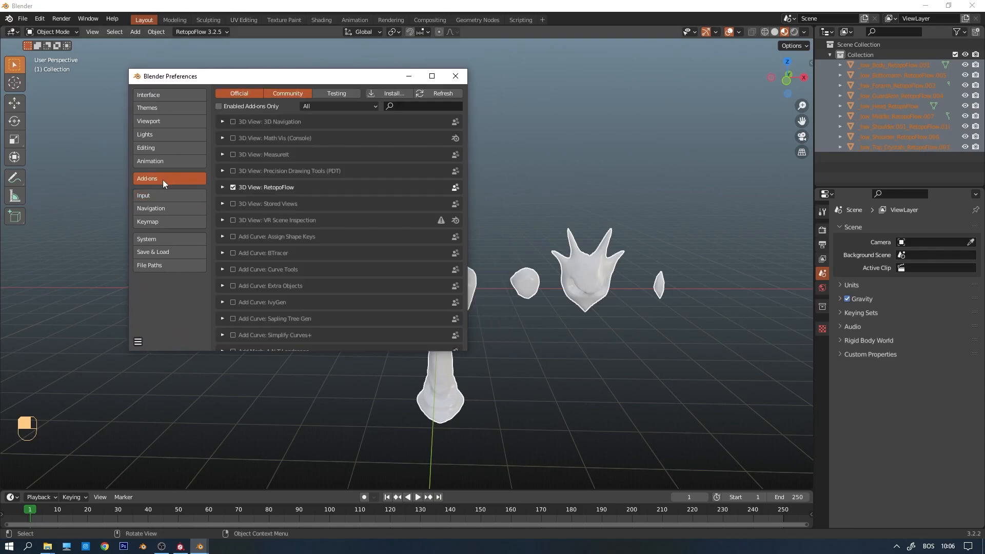
click(408, 105)
text(node)
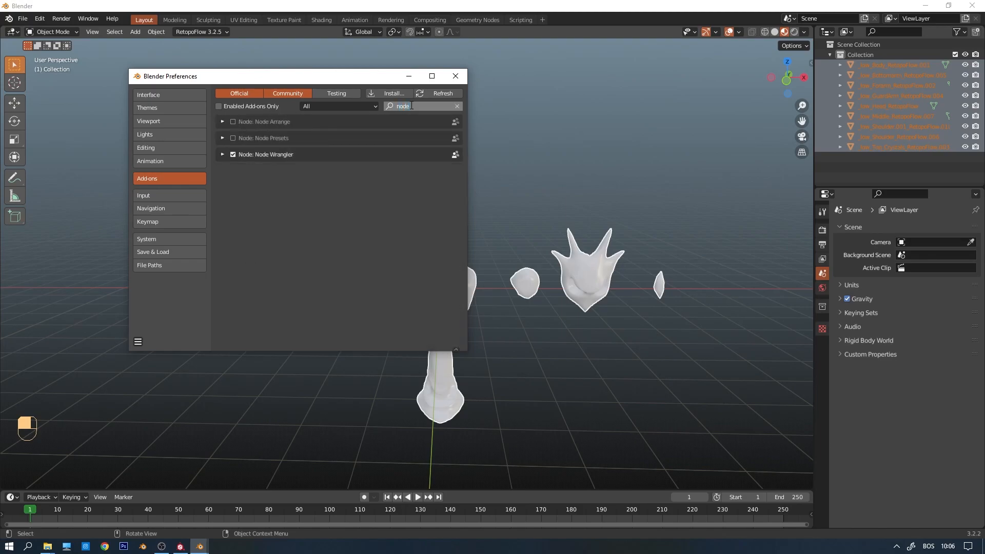
text( w)
key(Return)
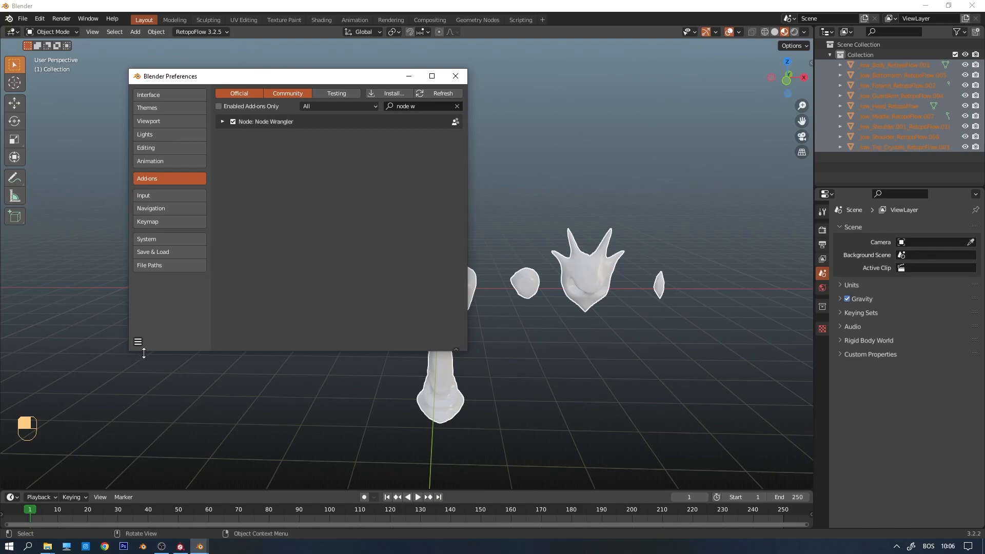
Save the Blender preferences.
click(139, 342)
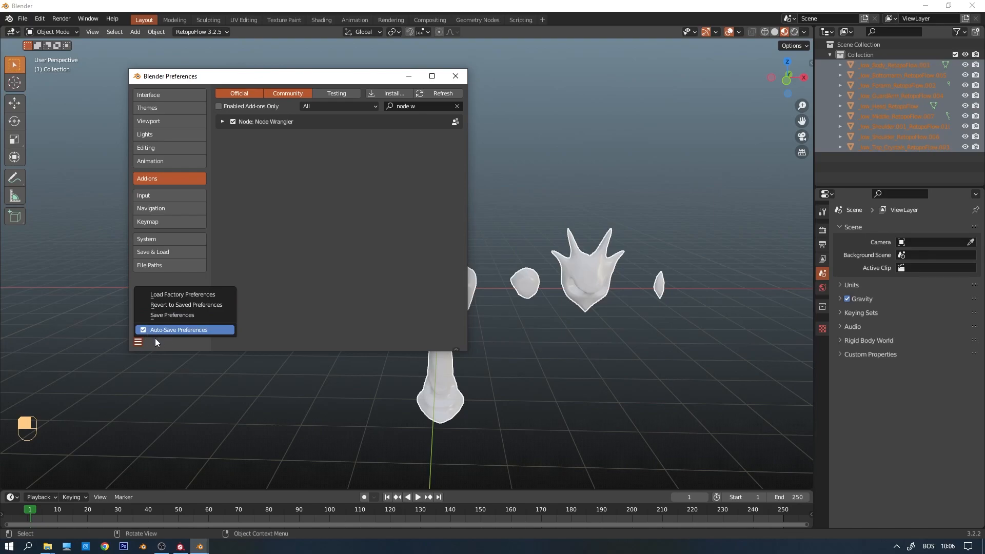
click(167, 331)
click(139, 341)
click(177, 315)
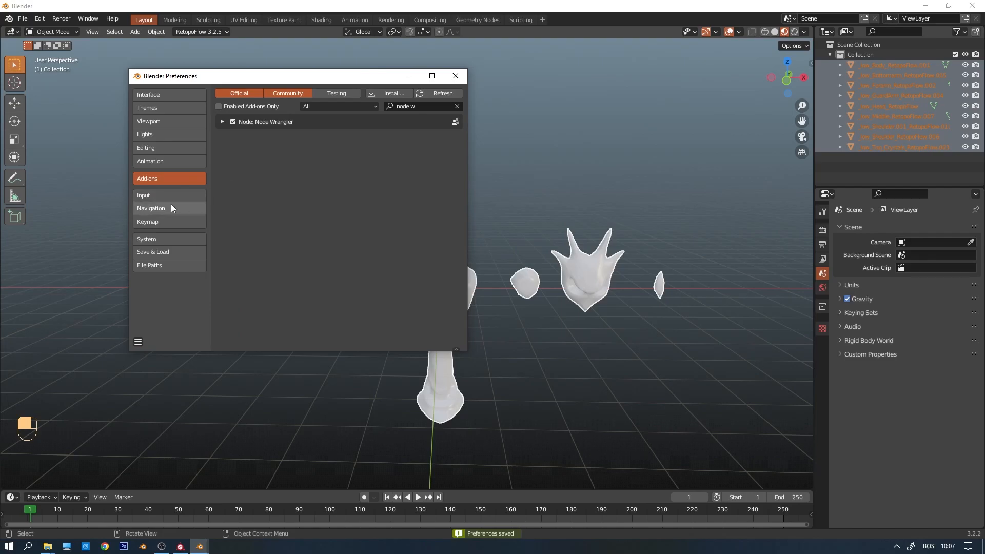
Check the Tab for Pie Menu option in the Keymap preferences and close the Preferences window.
click(159, 220)
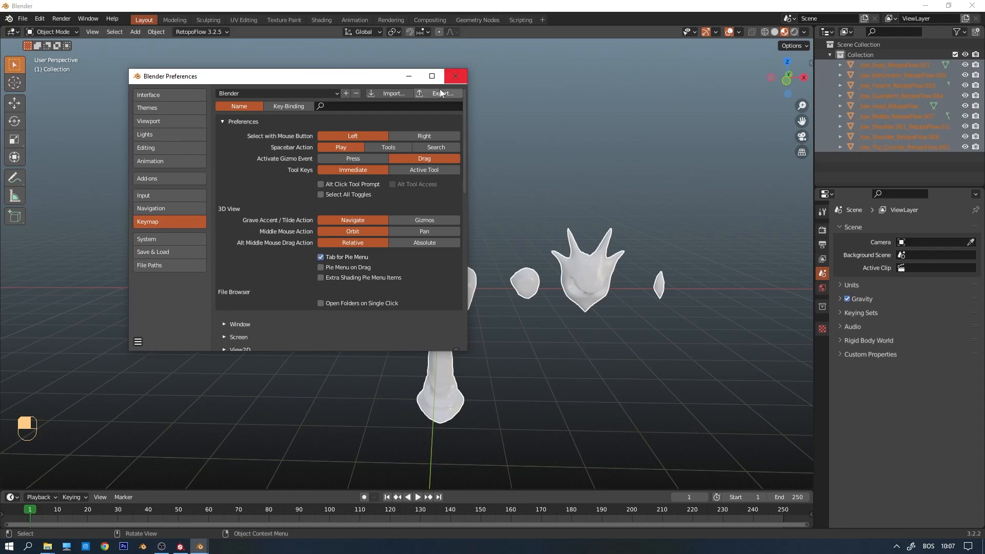
click(455, 76)
middle_drag(462, 87, 464, 207)
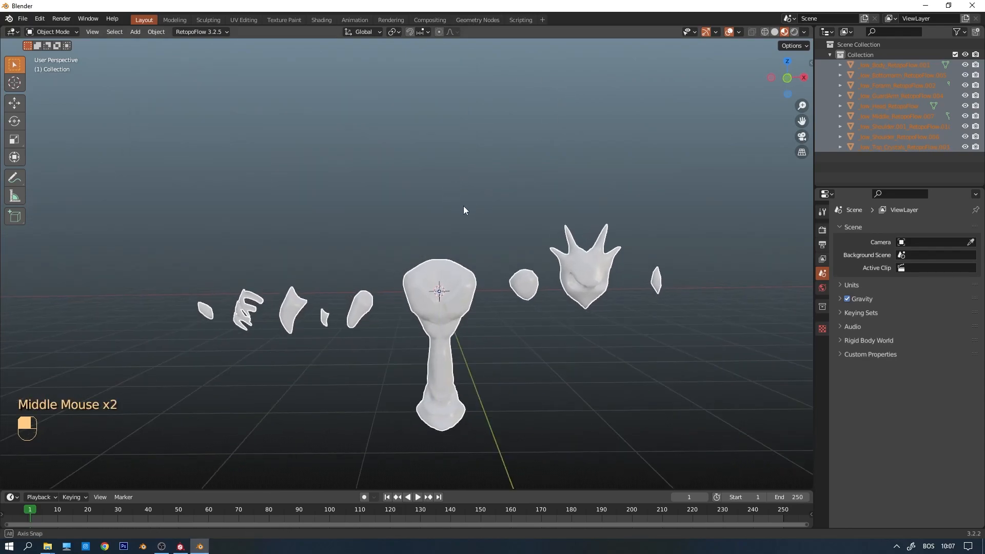
Select the body mesh, switch it to Texture Paint mode and return it to Object Mode.
key(Tab)
click(449, 282)
key(Tab)
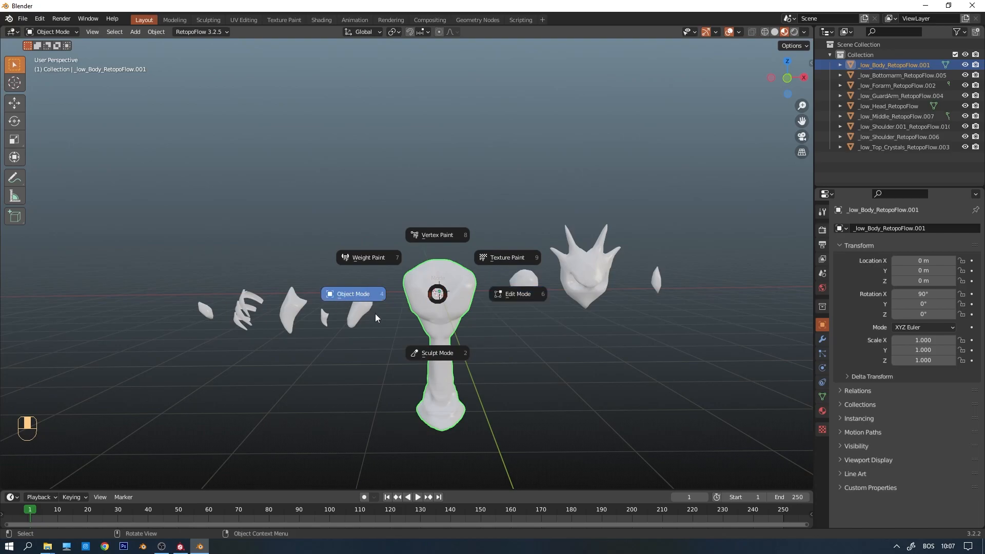
click(523, 256)
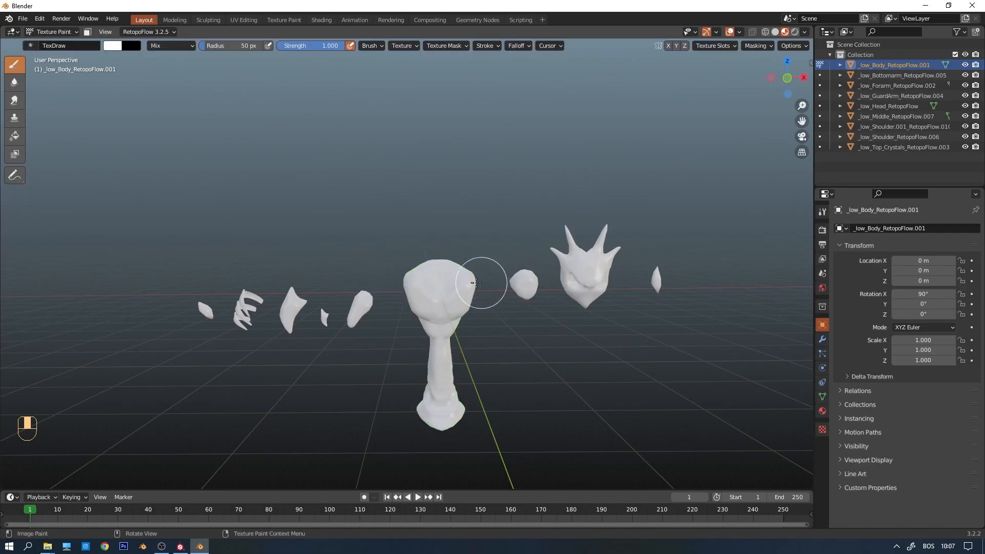
key(Tab)
click(1, 40)
click(48, 31)
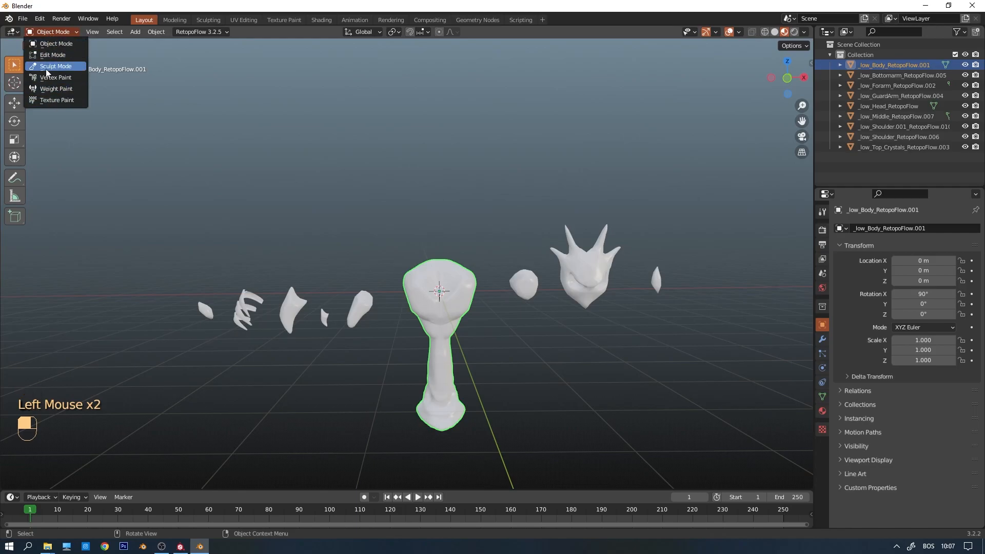
Split the 3D viewport vertically and turn the narrower area into a Shader Editor.
shift+middle_drag(433, 208, 390, 135)
scroll(469, 192, up, 2)
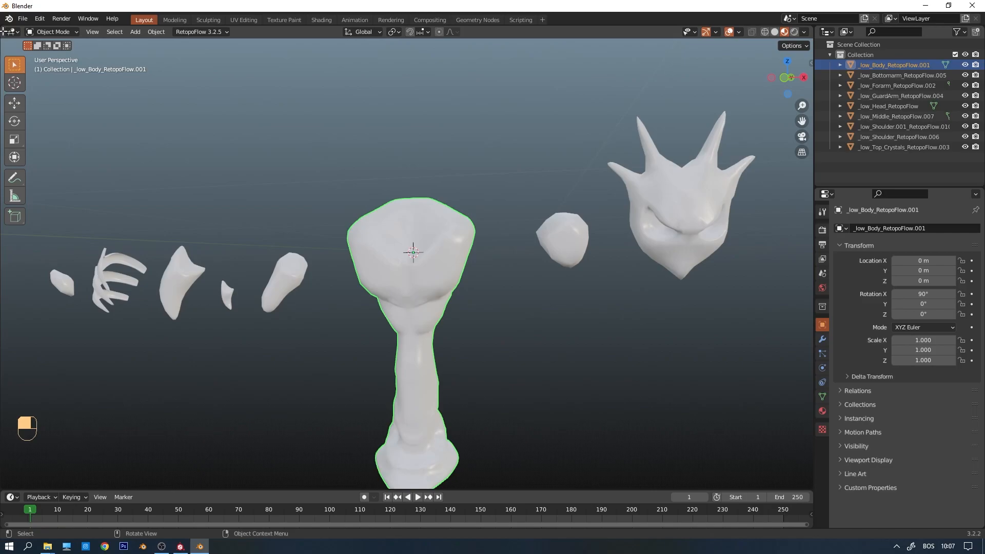
drag(5, 32, 241, 55)
middle_drag(410, 110, 390, 110)
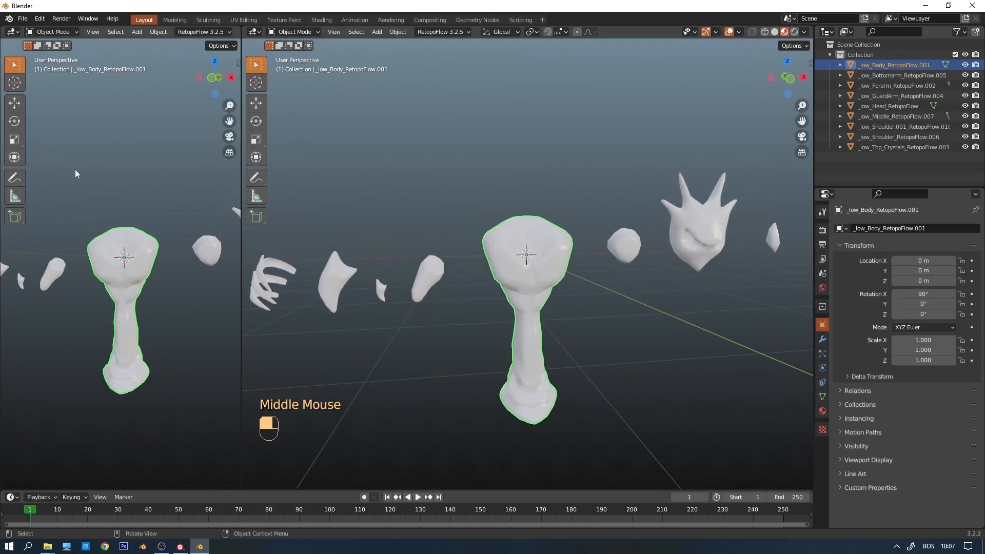
key(n)
key(n)
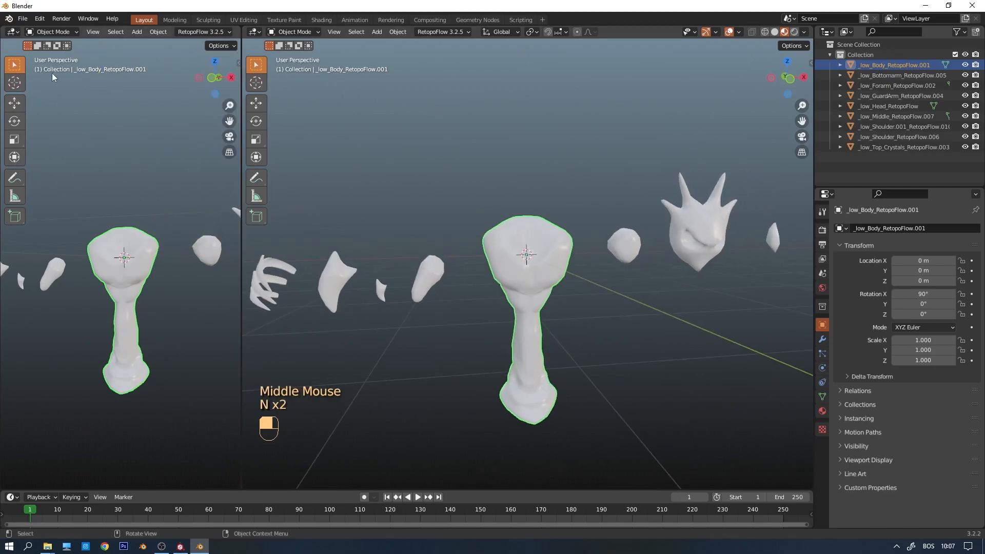
click(18, 34)
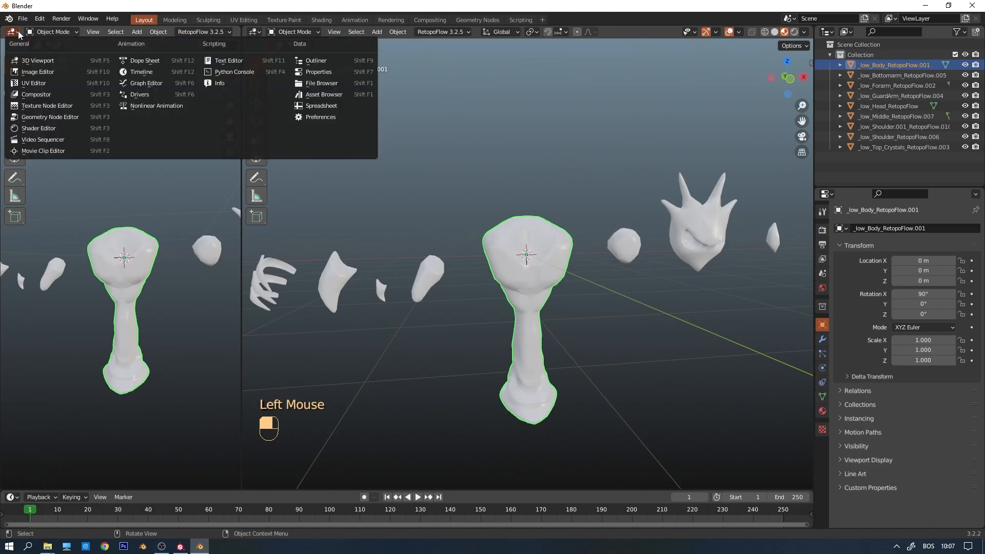
click(43, 133)
key(n)
Run Node Wrangler's Principled Texture Setup on the Principled BSDF node with the BaseMap and Normal textures from the ID elemental folder.
scroll(130, 307, up, 2)
shift+middle_drag(130, 307, 224, 272)
click(148, 219)
key(ctrl)
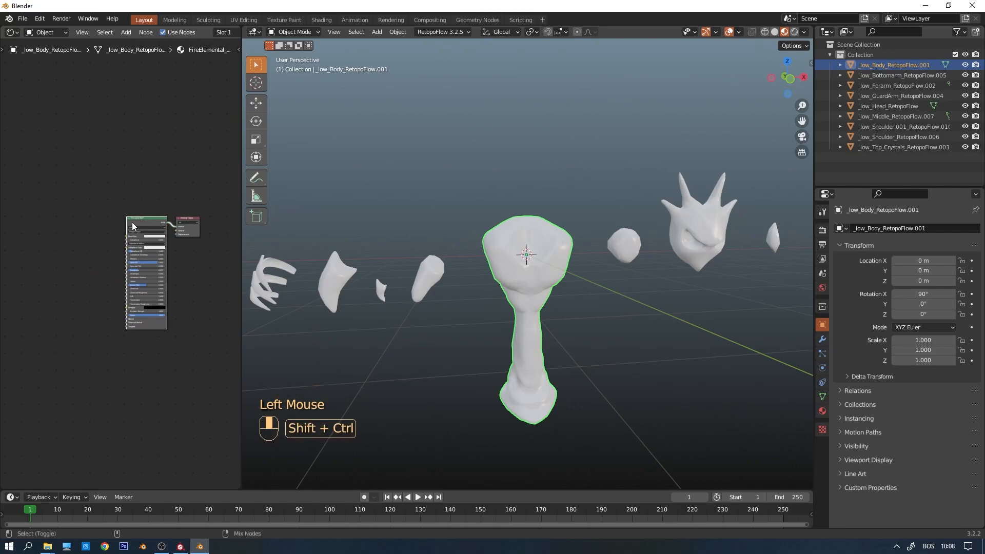
key(ctrl+shift+t)
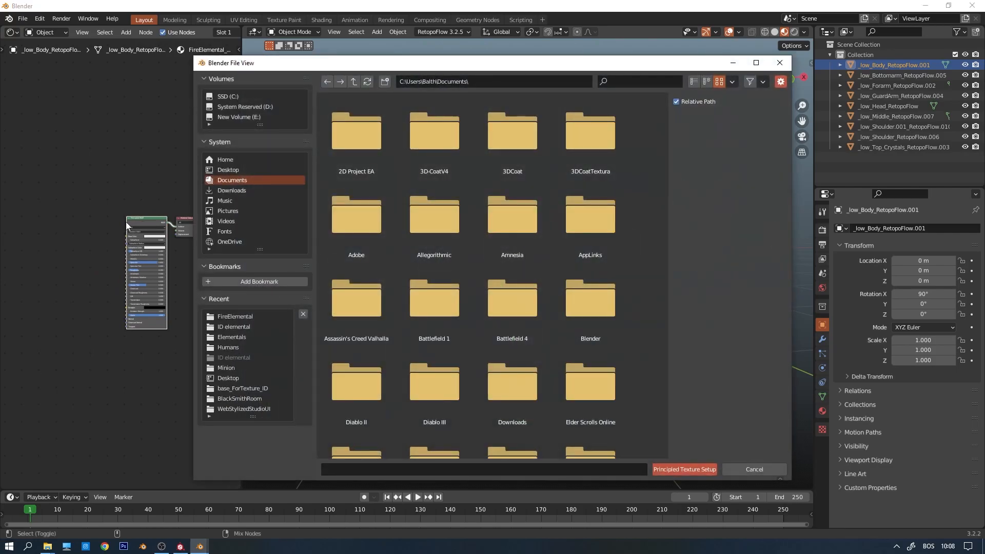
click(243, 317)
click(232, 328)
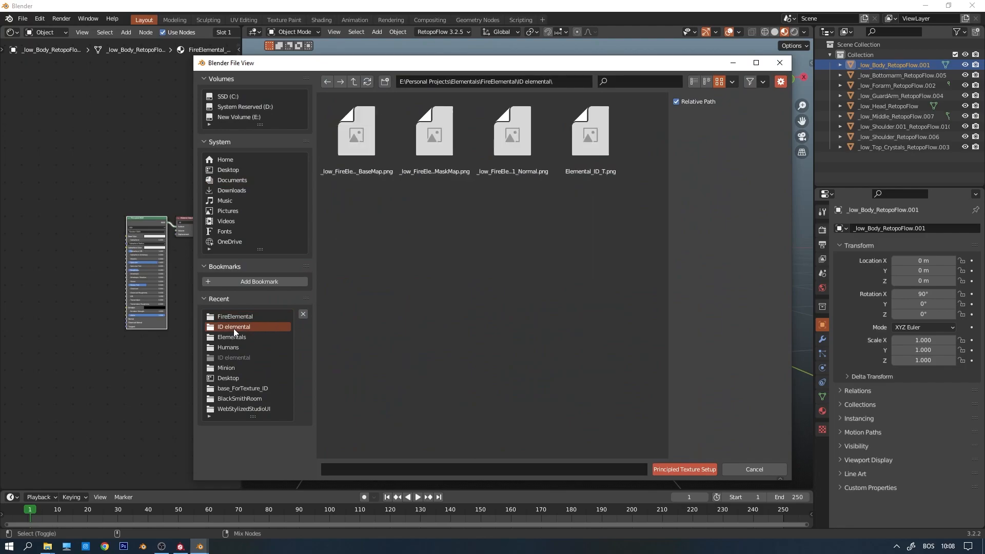
click(361, 134)
shift+click(452, 134)
shift+click(524, 128)
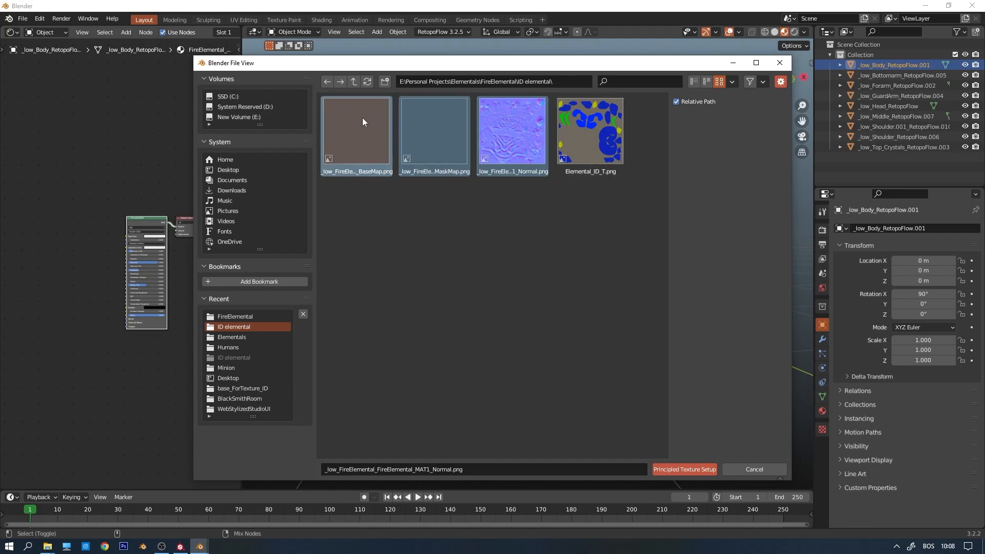
shift+click(403, 140)
click(690, 468)
Widen the Shader Editor to nearly the width of the 3D viewport, with the Principled BSDF node in view.
shift+middle_drag(536, 297, 611, 198)
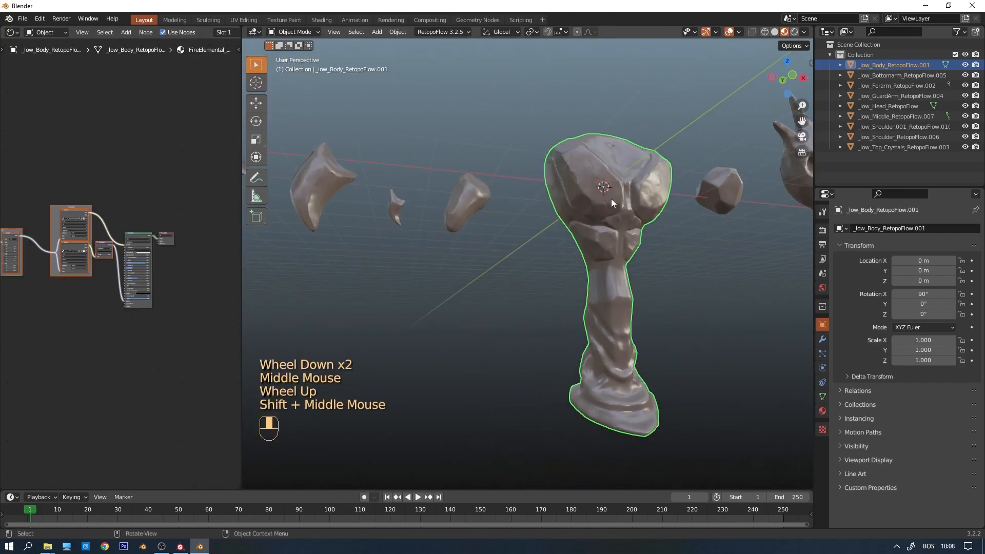
shift+middle_drag(100, 280, 139, 297)
drag(241, 254, 441, 254)
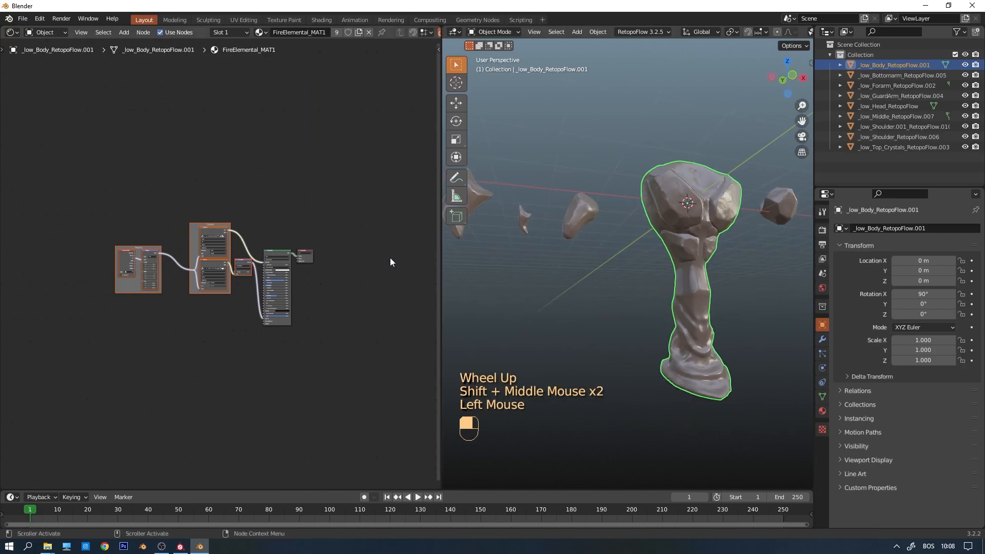
scroll(212, 256, up, 5)
shift+middle_drag(31, 189, 81, 153)
shift+middle_drag(372, 254, 284, 294)
shift+middle_drag(327, 360, 215, 303)
drag(131, 288, 381, 288)
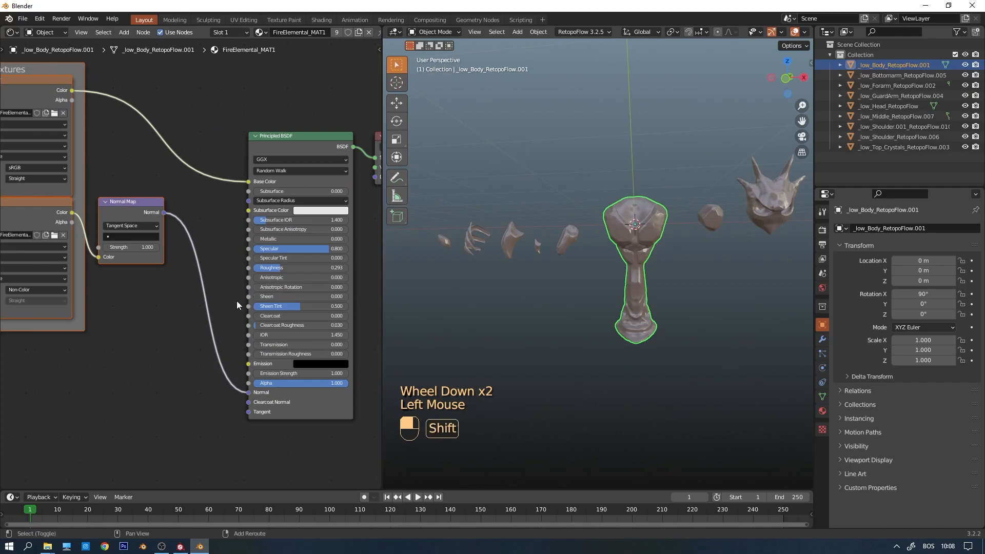
Set the Principled BSDF's Specular to 0.1 and Roughness to 1.
shift+middle_drag(236, 301, 182, 301)
scroll(233, 268, up, 1)
scroll(234, 266, up, 2)
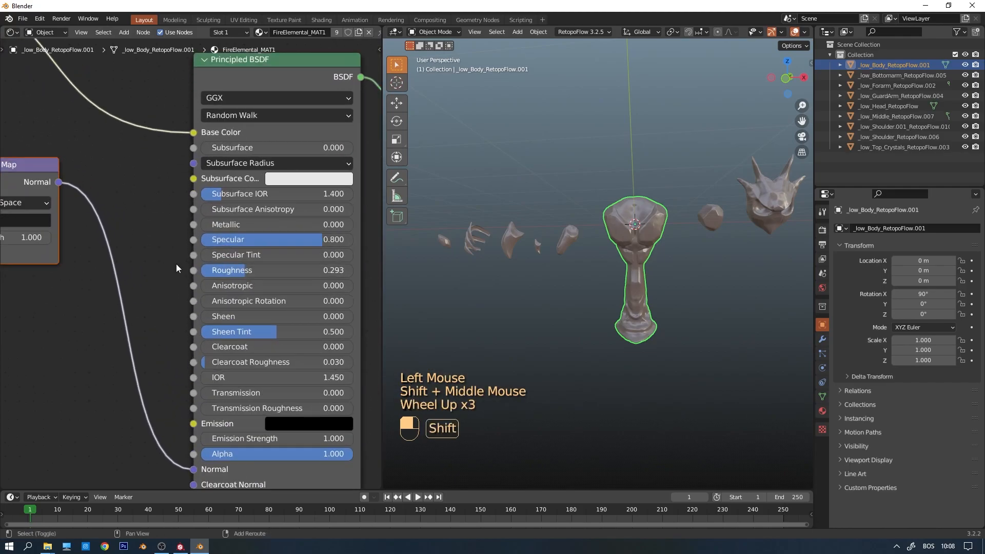
shift+middle_drag(176, 264, 269, 235)
scroll(269, 235, up, 2)
drag(299, 233, 155, 234)
drag(197, 269, 346, 269)
Adjust the Principled BSDF's Specular to about 0.309 and Roughness to about 0.664.
middle_drag(636, 242, 567, 260)
scroll(706, 217, up, 3)
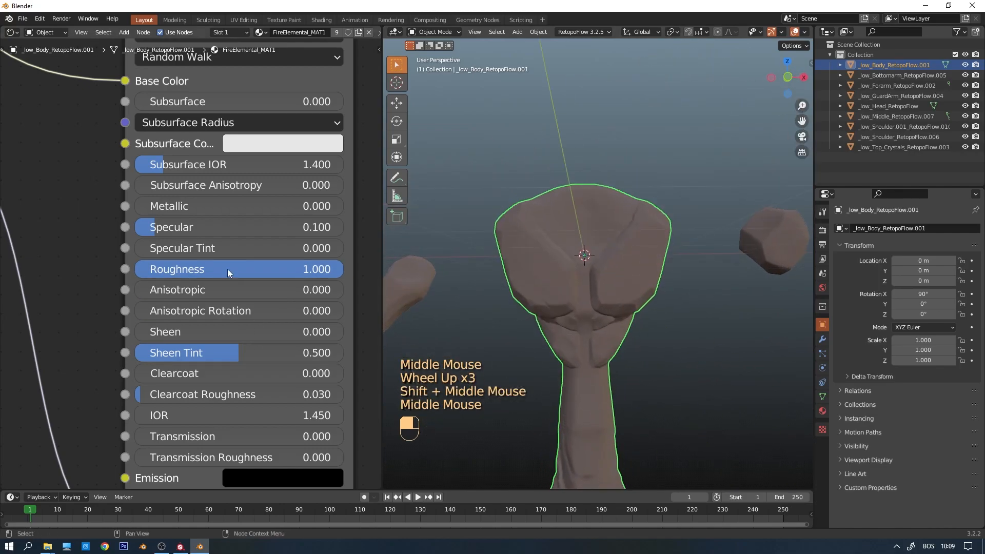
drag(158, 230, 173, 230)
drag(302, 269, 274, 272)
drag(168, 228, 194, 228)
Shrink the Shader Editor to a thin strip so the 3D viewport fills almost the whole area.
middle_drag(651, 213, 384, 270)
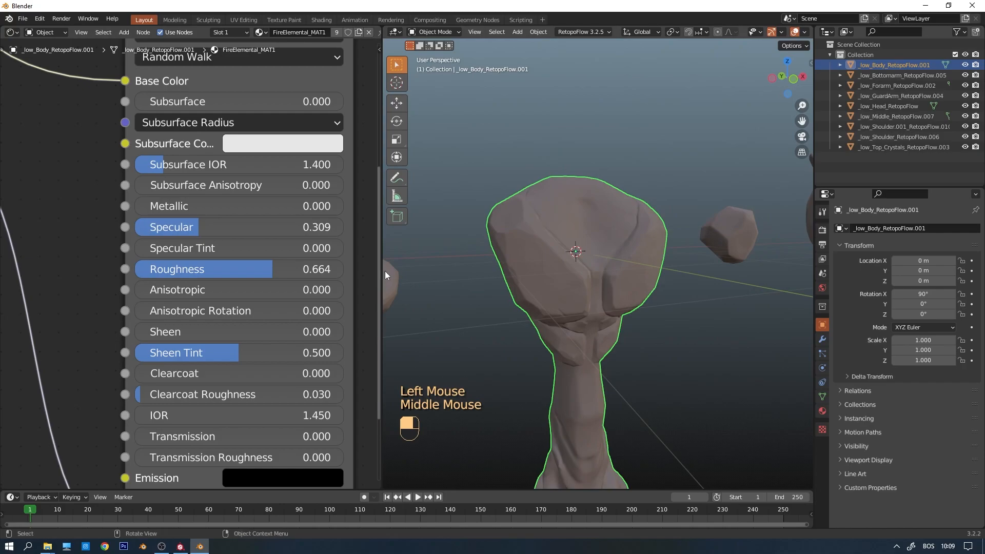
drag(383, 270, 21, 236)
key(n)
key(n)
key(n)
key(n)
mouse_move(489, 219)
middle_down()
mouse_move(444, 232)
mouse_move(521, 169)
mouse_move(511, 156)
mouse_move(484, 205)
middle_up()
Switch the body mesh to Texture Paint mode and set the TexDraw brush radius to 25 px.
key(Tab)
click(567, 162)
middle_drag(566, 162, 504, 185)
scroll(503, 186, up, 1)
mouse_move(590, 198)
shift+middle_down()
mouse_move(533, 226)
mouse_move(445, 203)
mouse_move(363, 231)
mouse_move(448, 269)
mouse_move(493, 256)
shift+middle_up()
key(f)
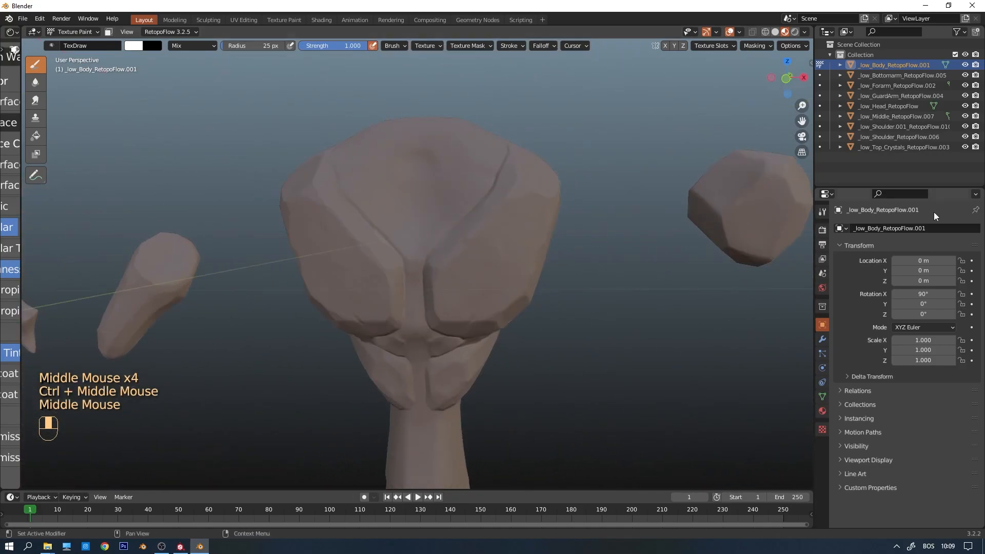
Set the TexDraw brush colour to a saturated blue and turn off pressure sensitivity for its strength.
click(822, 212)
scroll(909, 435, down, 2)
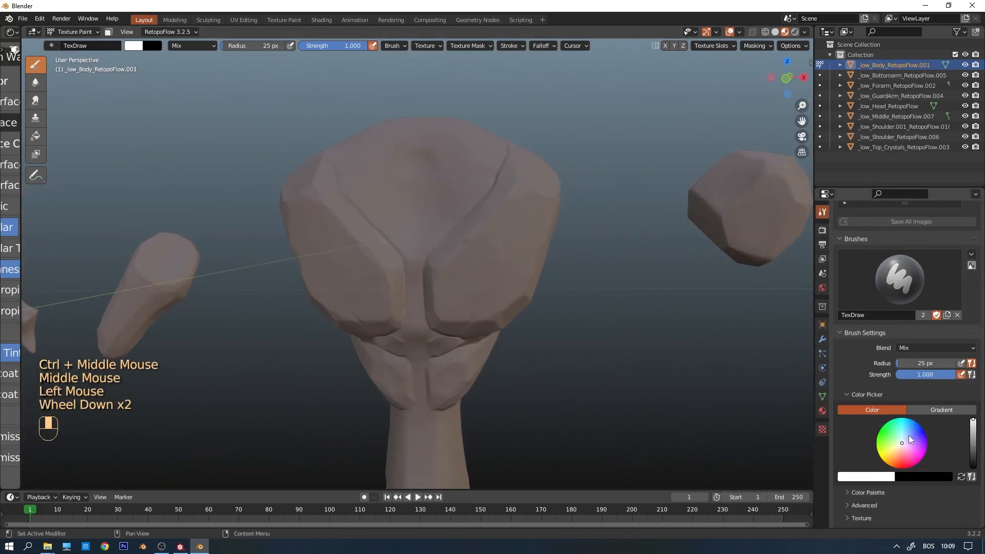
click(907, 437)
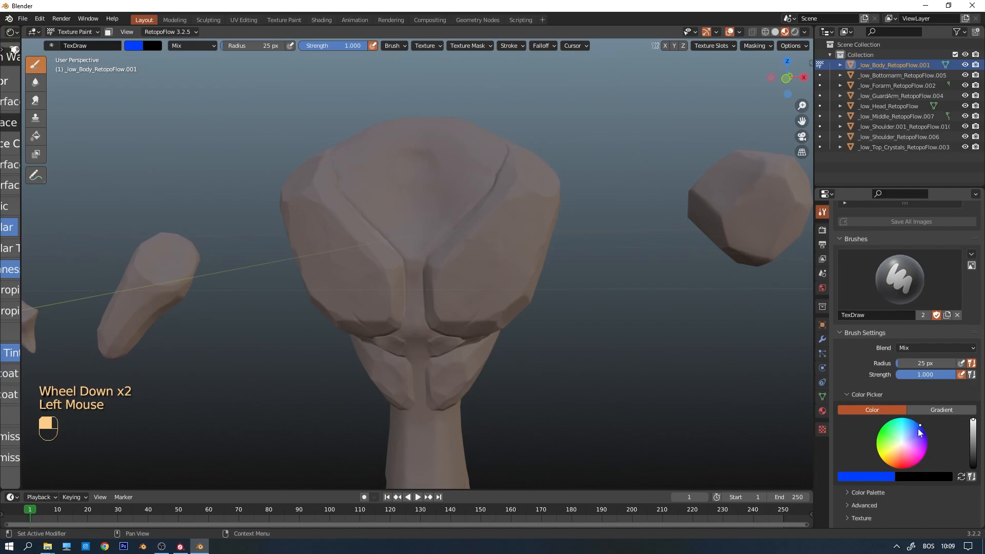
middle_drag(465, 284, 447, 262)
scroll(420, 282, up, 3)
scroll(481, 196, down, 2)
middle_drag(433, 312, 514, 263)
scroll(442, 241, down, 2)
shift+middle_drag(369, 222, 405, 257)
middle_drag(405, 256, 520, 191)
shift+middle_drag(520, 191, 641, 288)
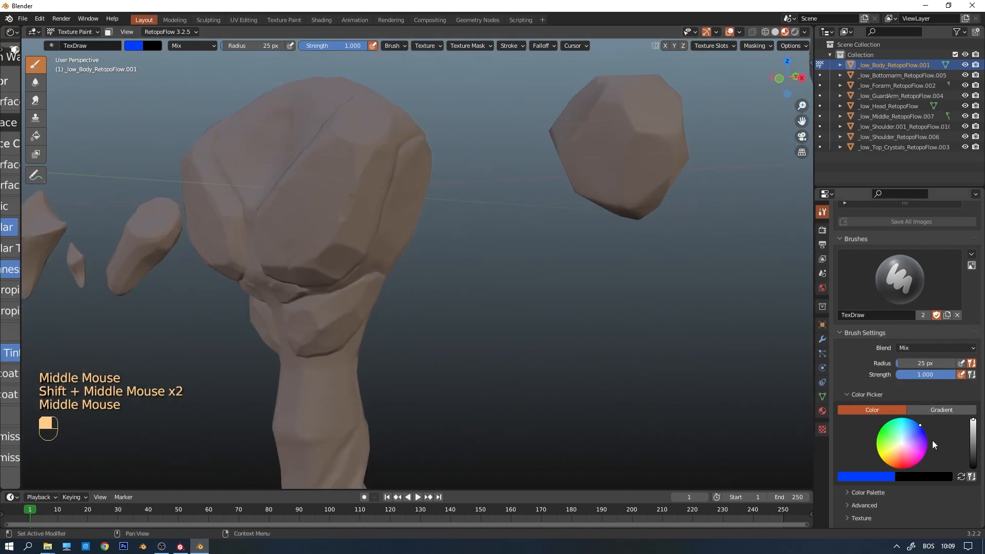
click(921, 430)
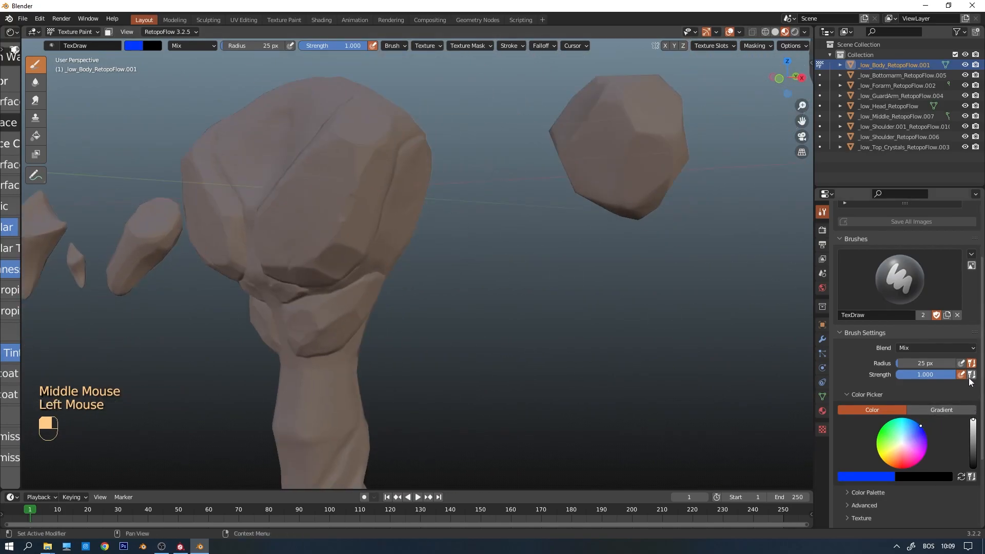
click(960, 374)
Set the texture paint Bleed option to 12 px.
mouse_move(367, 275)
shift+middle_down()
mouse_move(517, 257)
mouse_move(522, 280)
mouse_move(501, 312)
mouse_move(488, 294)
shift+middle_up()
scroll(885, 463, down, 1)
scroll(885, 464, down, 4)
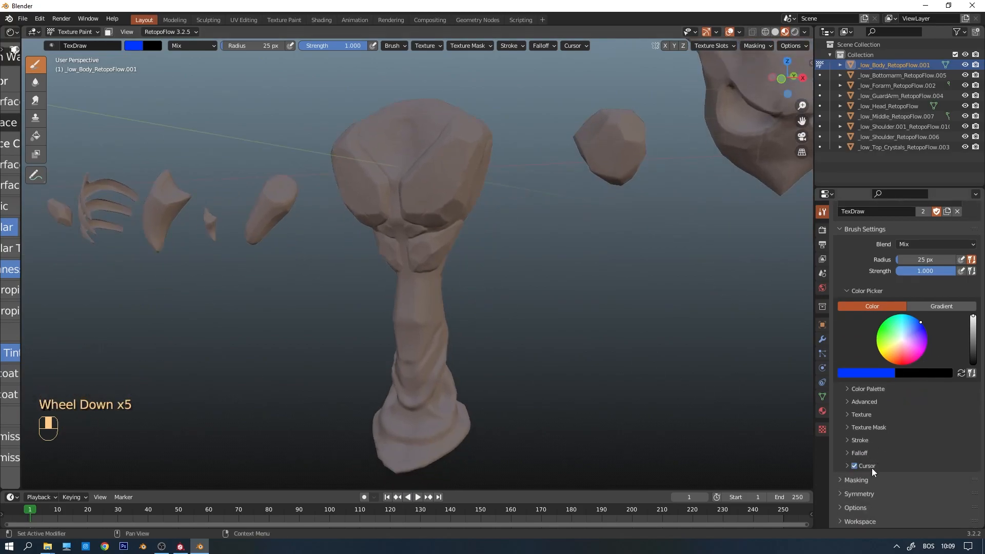
click(855, 507)
scroll(860, 508, down, 2)
click(939, 461)
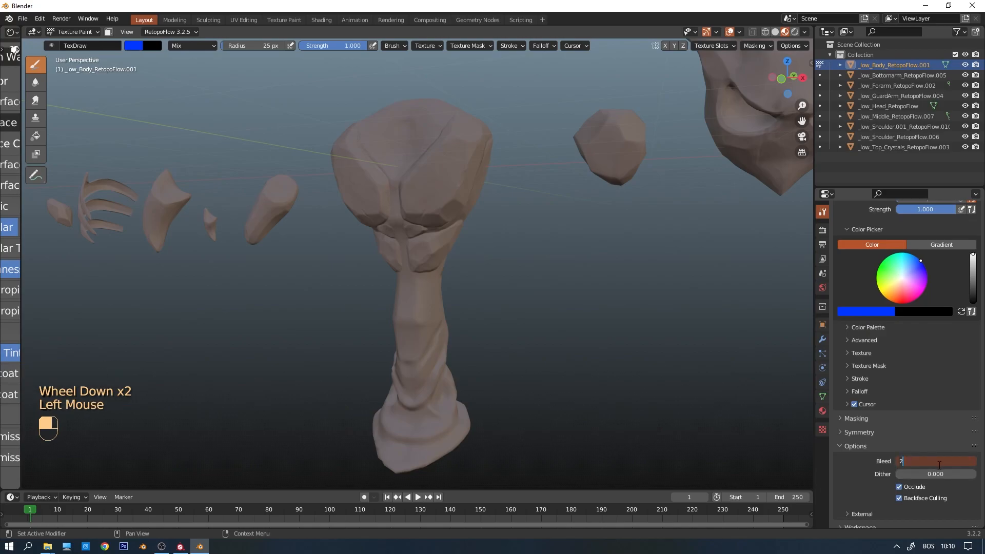
text(12)
key(Return)
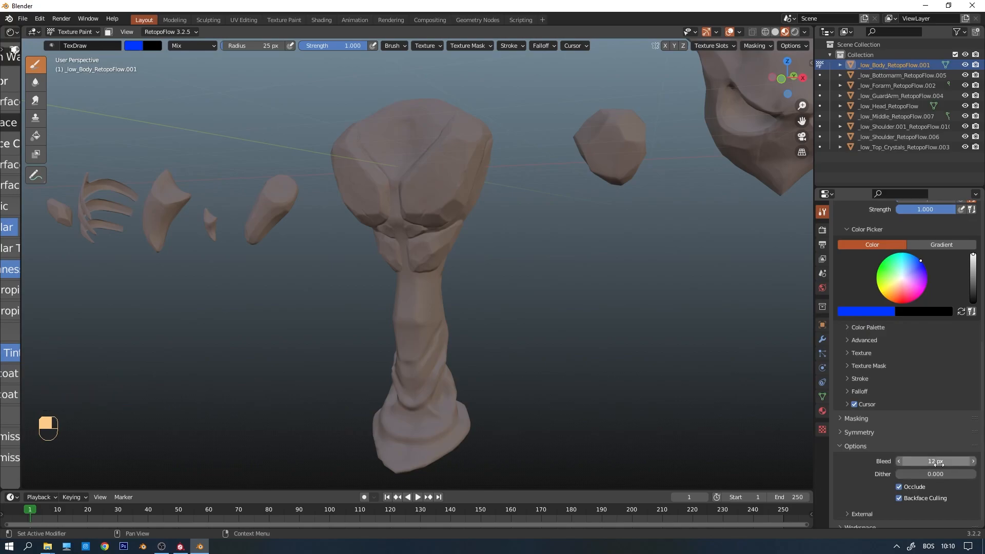
Examine the vertical centre edge loop on the body's back in Edit Mode with edge selection, and return to Texture Paint.
mouse_move(792, 407)
middle_down()
mouse_move(589, 312)
mouse_move(538, 265)
mouse_move(529, 277)
mouse_move(508, 272)
middle_up()
key(Tab)
scroll(538, 265, up, 3)
middle_drag(508, 272, 503, 275)
key(2)
click(484, 262)
double_click(484, 262)
middle_drag(617, 271, 599, 210)
scroll(487, 335, up, 1)
mouse_move(503, 281)
shift+middle_down()
mouse_move(462, 262)
mouse_move(550, 238)
mouse_move(597, 255)
shift+middle_up()
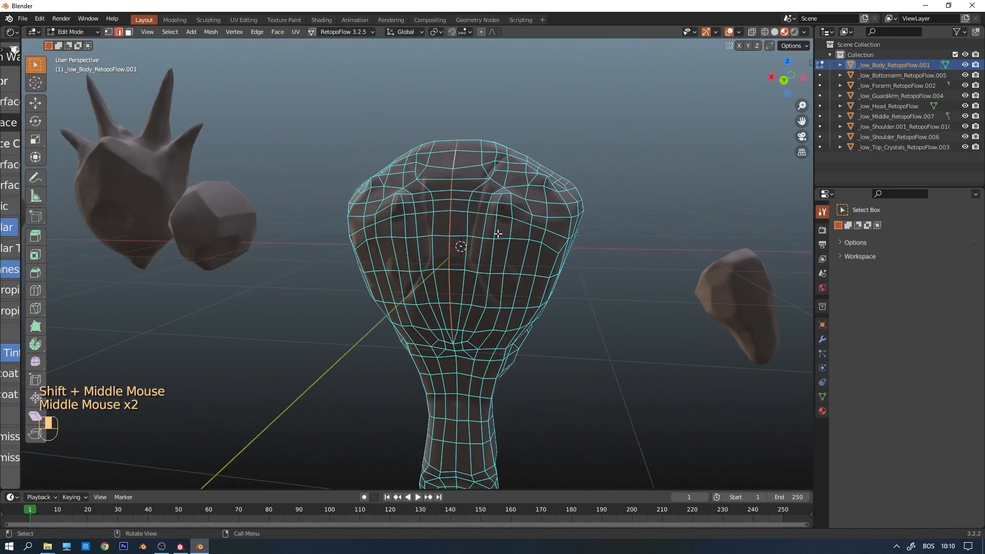
scroll(597, 256, up, 1)
key(Tab)
scroll(652, 215, up, 1)
scroll(925, 470, down, 5)
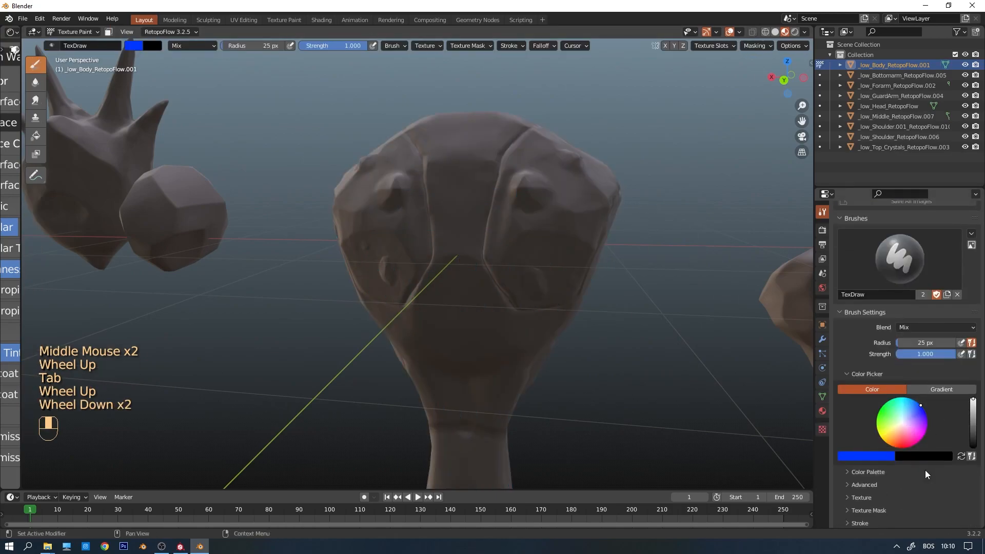
Try painting two short vertical blue strokes on the middle of the body's back, and undo them.
middle_drag(441, 259, 501, 270)
scroll(452, 263, up, 2)
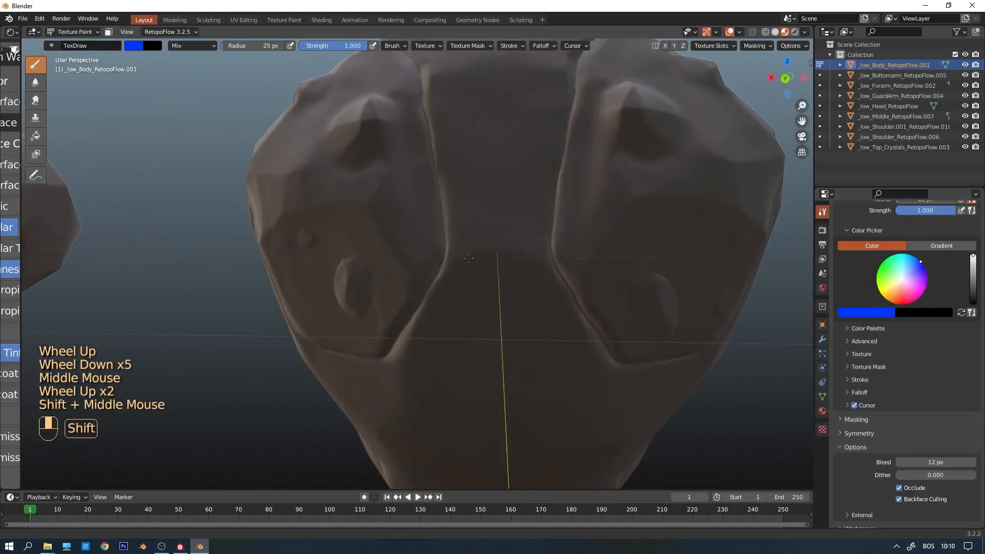
key(Tab)
drag(491, 231, 489, 291)
click(467, 255)
drag(467, 252, 467, 269)
scroll(508, 277, up, 1)
mouse_move(509, 277)
middle_down()
mouse_move(574, 259)
mouse_move(495, 302)
middle_up()
scroll(495, 301, up, 2)
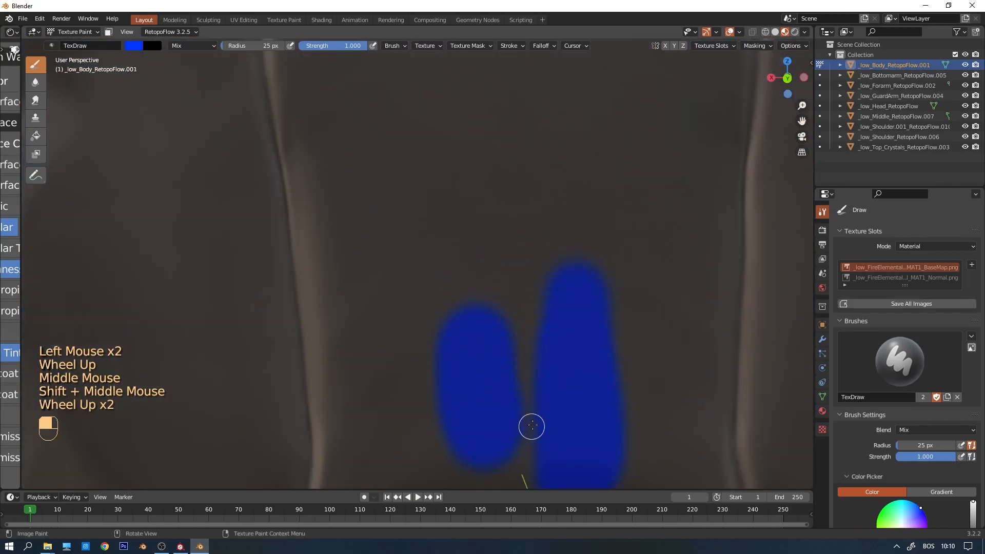
scroll(531, 354, down, 2)
key(ctrl+z)
key(ctrl+z)
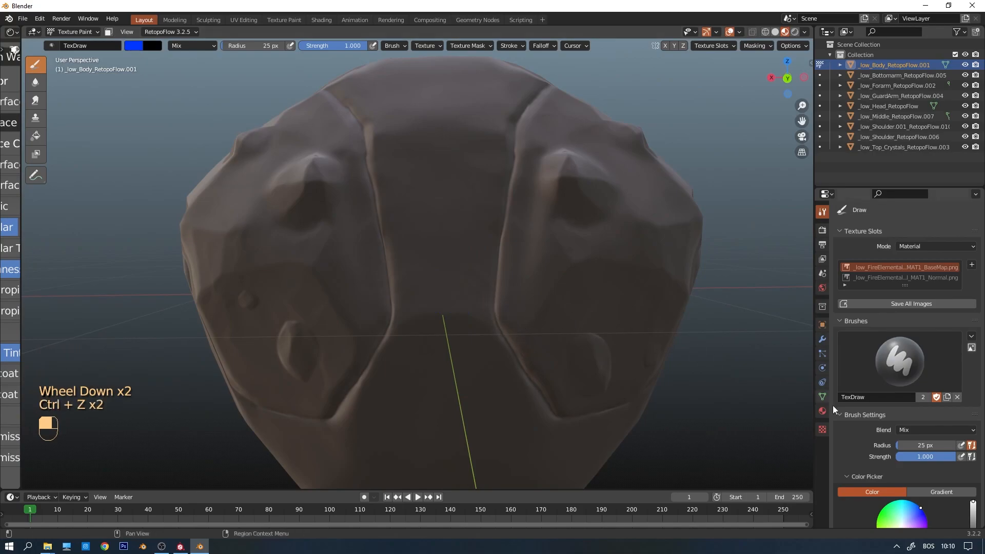
Set the brush's custom falloff curve to the round preset.
scroll(949, 469, down, 5)
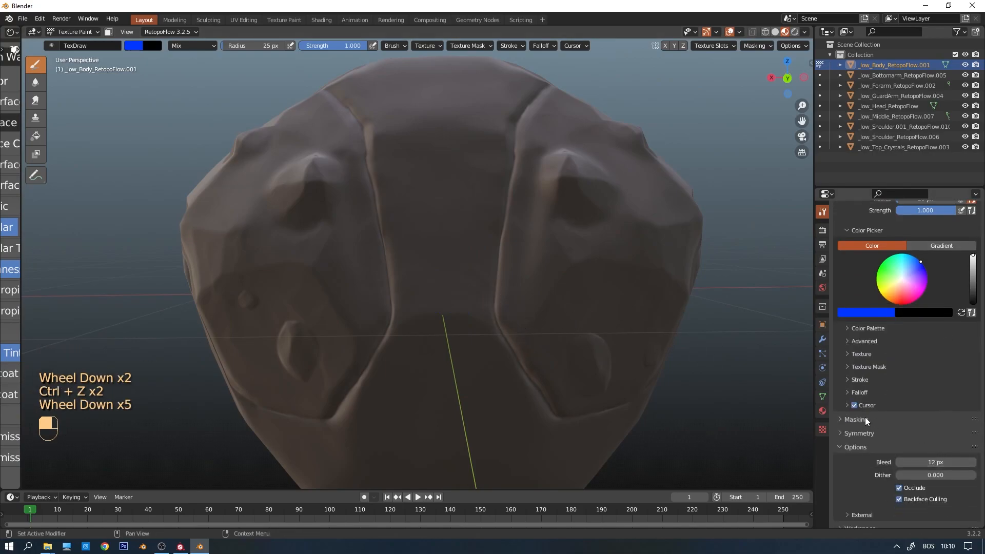
click(861, 391)
scroll(884, 411, down, 1)
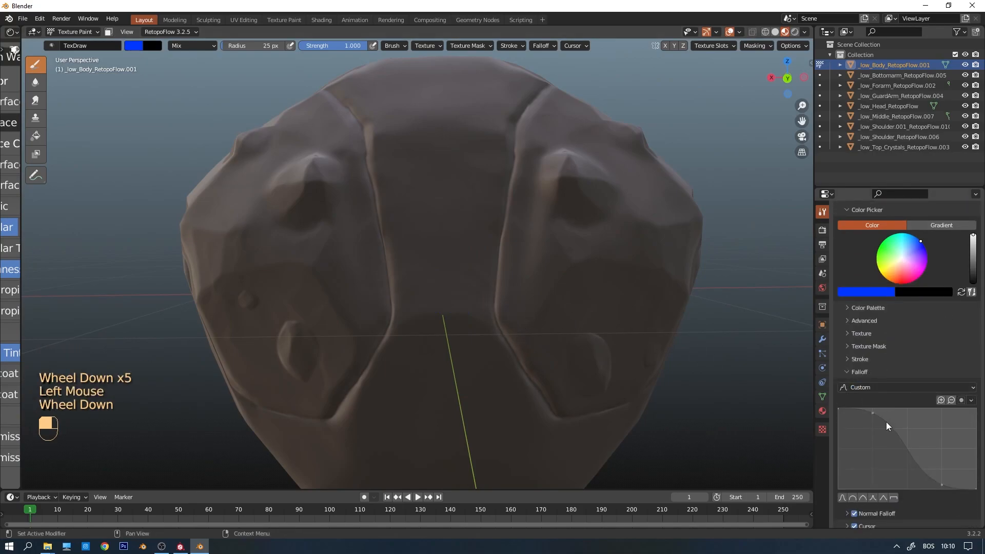
click(854, 497)
Try painting blue strokes along the inner edge of one chest plate, and undo them.
middle_drag(624, 287, 397, 264)
shift+middle_drag(397, 264, 444, 222)
shift+middle_drag(446, 303, 457, 241)
mouse_move(457, 241)
middle_down()
mouse_move(465, 244)
mouse_move(450, 252)
middle_up()
mouse_move(418, 215)
mouse_down()
mouse_move(418, 292)
mouse_move(430, 331)
mouse_move(488, 361)
mouse_up()
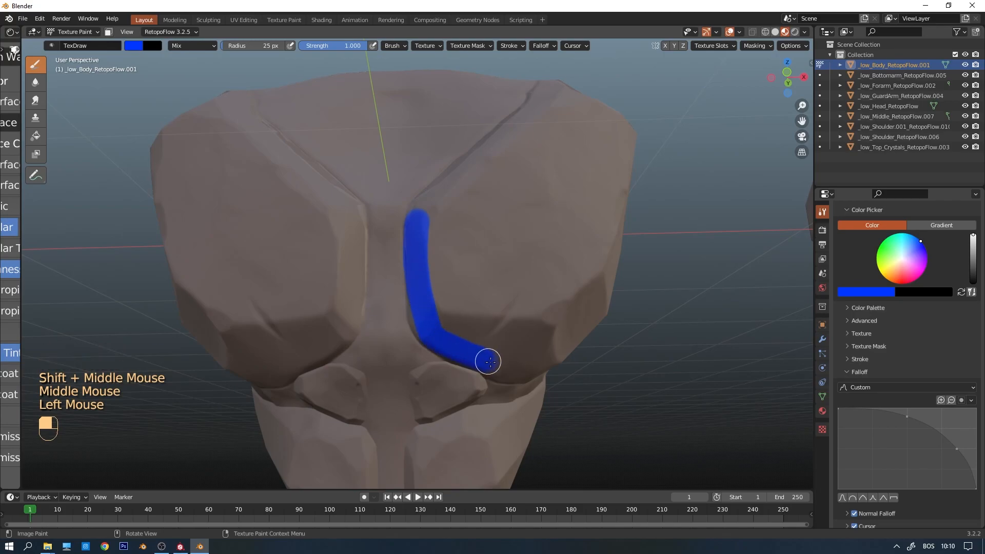
middle_drag(439, 266, 424, 345)
mouse_move(424, 345)
mouse_down()
mouse_move(440, 306)
mouse_move(540, 222)
mouse_up()
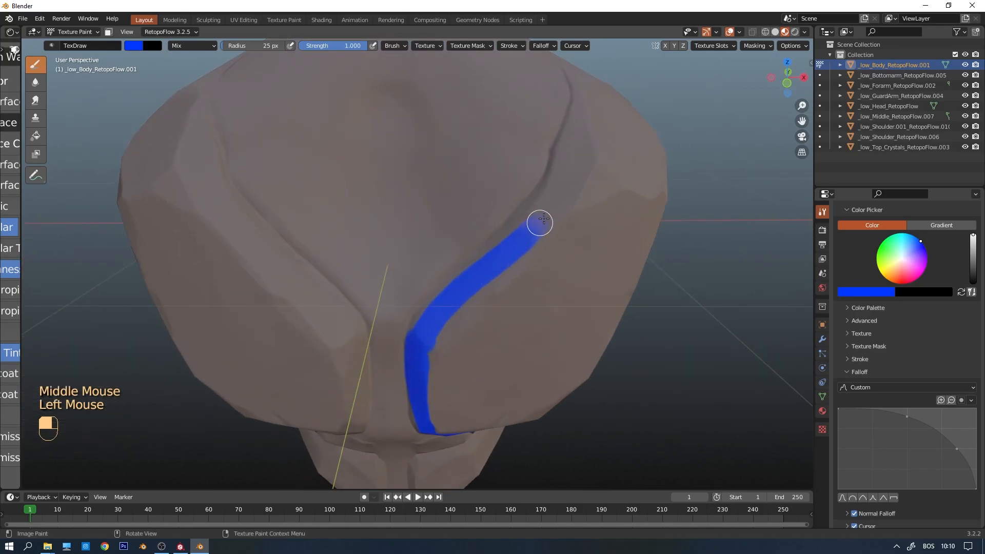
key(ctrl+z)
key(ctrl+z)
middle_drag(516, 287, 508, 248)
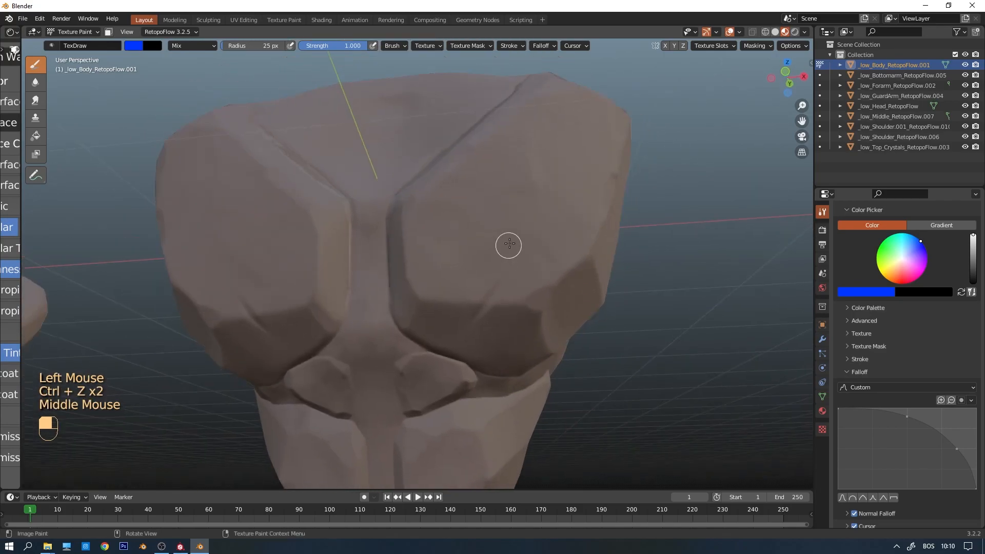
Enable X-axis symmetry and paint mirrored blue strokes along the inner and lower edges of the two chest plates.
click(666, 45)
middle_drag(501, 201, 508, 236)
scroll(447, 291, up, 1)
drag(441, 240, 456, 439)
middle_drag(497, 423, 430, 324)
drag(430, 324, 506, 378)
key(ctrl+z)
drag(424, 325, 522, 384)
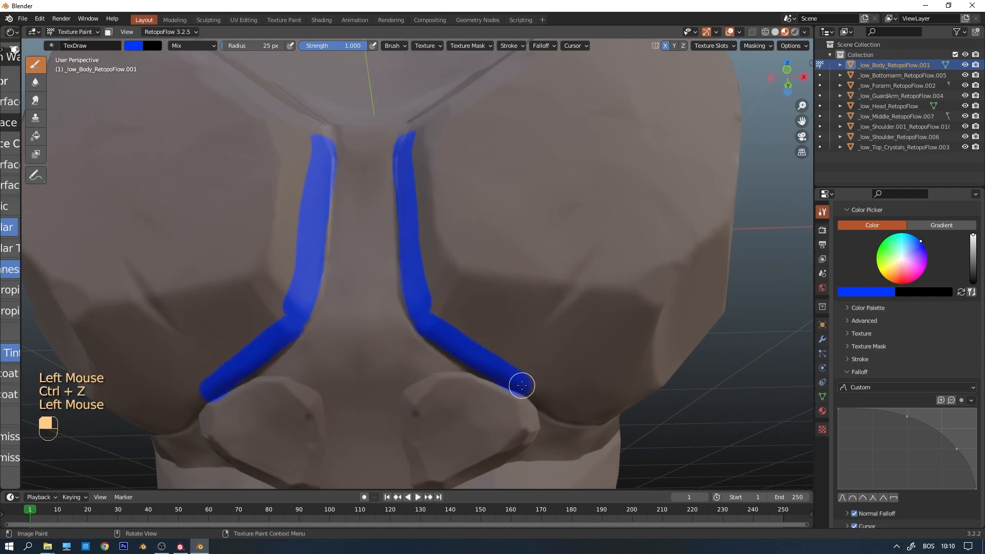
Extend the mirrored blue outline along the upper grooves and around the outer sides of the chest plates.
middle_drag(522, 384, 488, 348)
mouse_move(215, 266)
mouse_down()
mouse_move(314, 285)
mouse_move(452, 281)
mouse_up()
drag(378, 301, 488, 255)
middle_drag(488, 255, 323, 395)
mouse_move(324, 395)
mouse_down()
mouse_move(374, 350)
mouse_move(405, 257)
mouse_up()
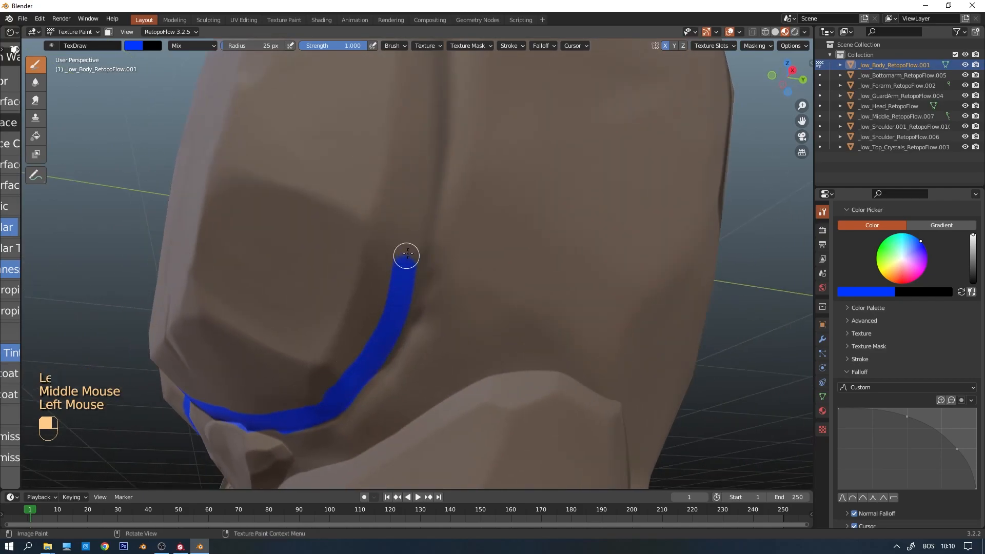
middle_drag(406, 257, 344, 389)
drag(343, 390, 367, 195)
scroll(351, 242, down, 3)
middle_drag(352, 241, 429, 243)
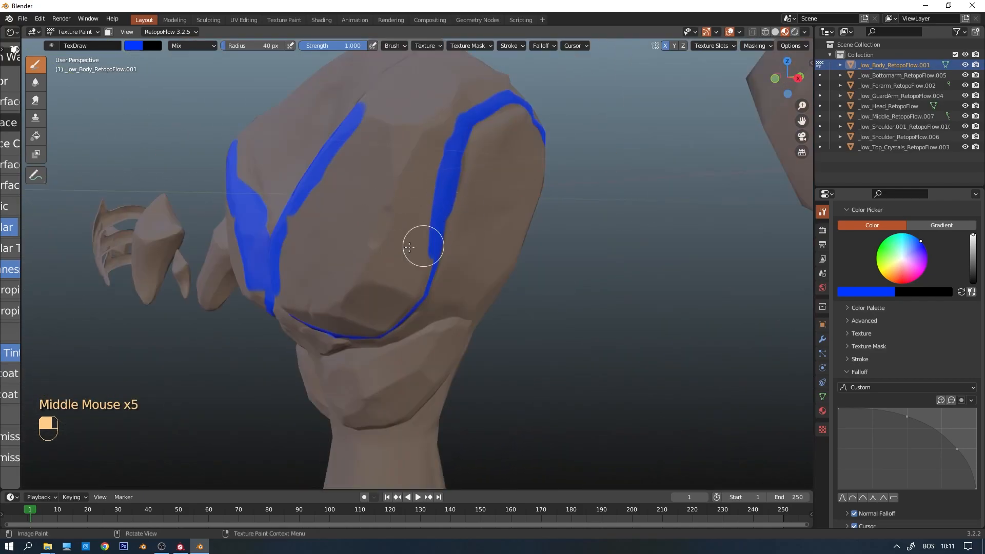
Enlarge the Shader Editor and delete the mapping, texture and normal map nodes from the FireElemental_MAT1 material.
drag(22, 253, 374, 254)
scroll(94, 222, down, 2)
scroll(93, 222, down, 3)
scroll(205, 224, down, 1)
middle_drag(107, 221, 185, 191)
drag(96, 164, 317, 365)
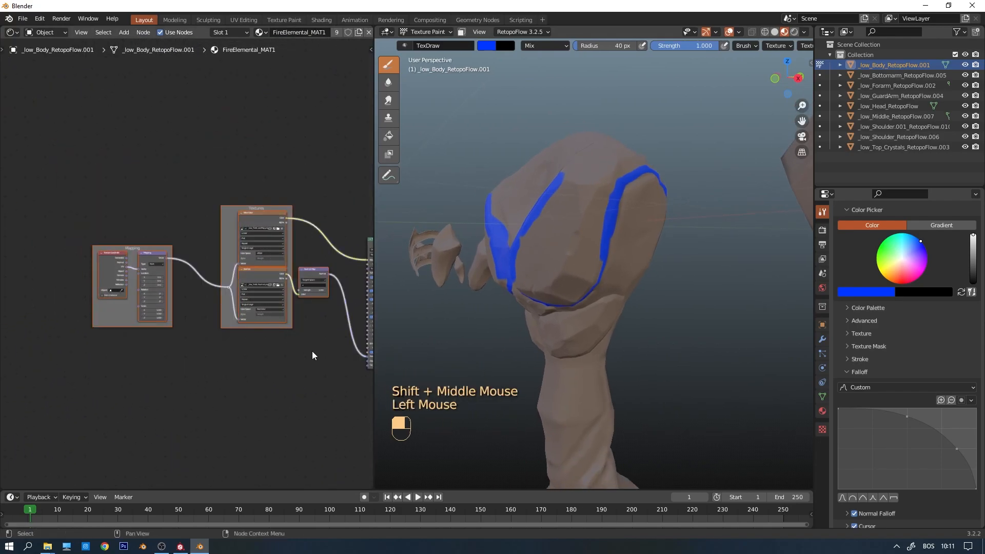
key(Delete)
middle_drag(257, 294, 284, 248)
click(213, 273)
Add an Image Texture node and connect its Color output to the Principled BSDF's Base Color.
right_click(88, 356)
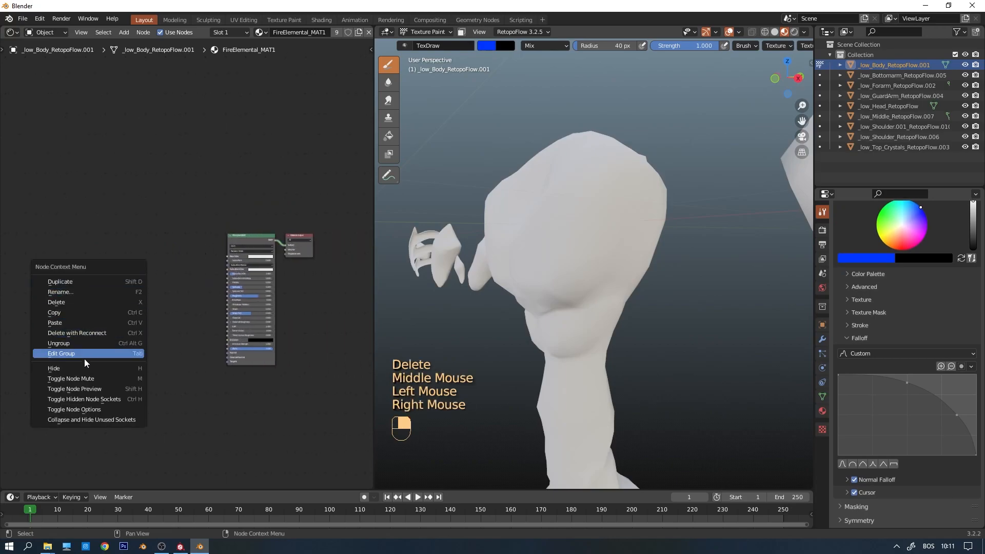
click(158, 192)
key(shift+a)
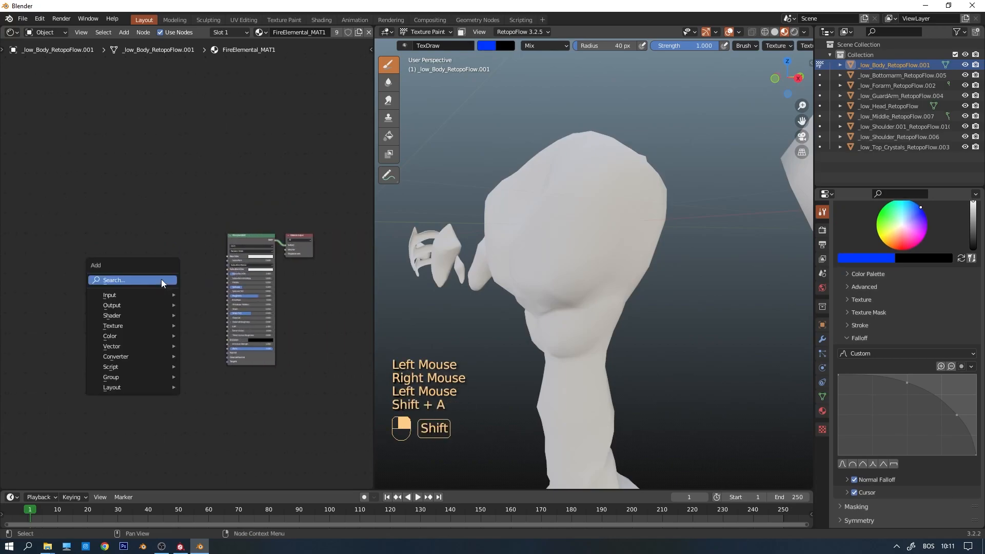
mouse_move(122, 331)
click(234, 403)
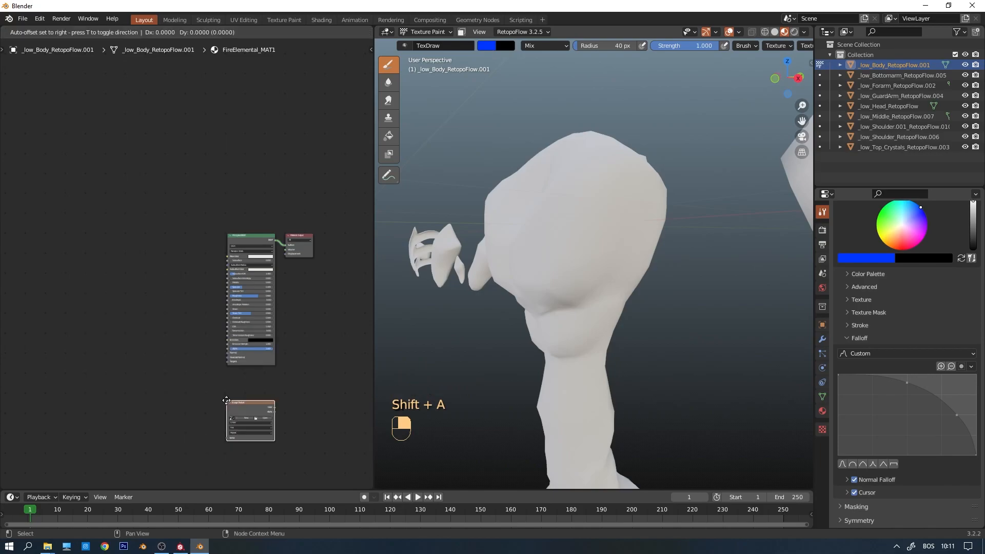
scroll(177, 266, up, 3)
drag(178, 265, 252, 251)
Load Elemental_ID_T.png into the new Image Texture node.
click(164, 281)
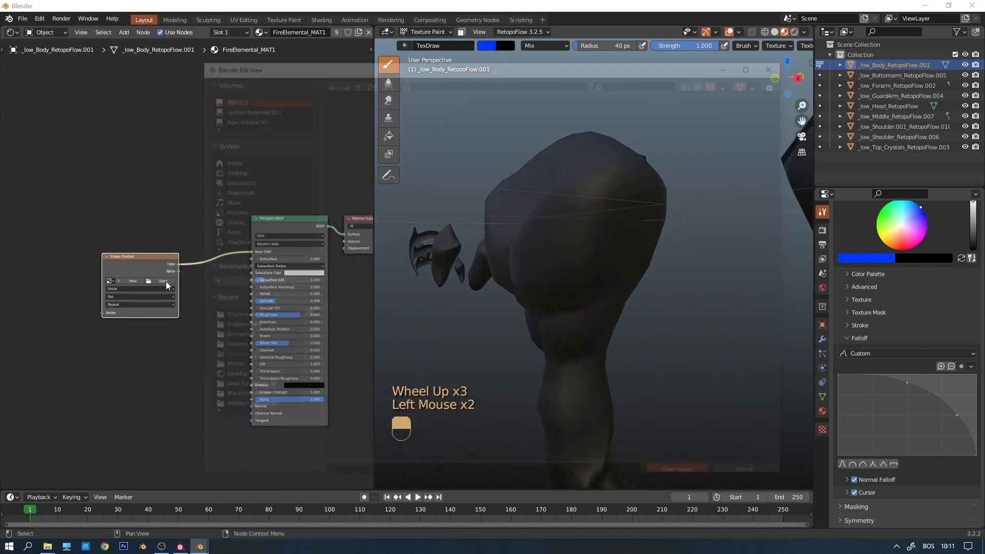
click(234, 316)
double_click(603, 142)
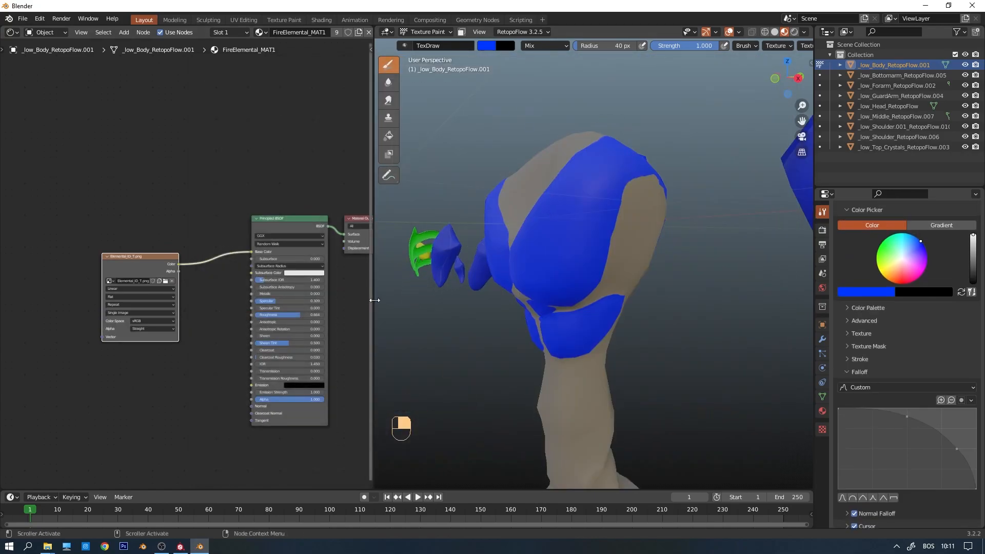
Shrink the Shader Editor to a thin strip and look over the ID colours on all the elemental's parts.
drag(375, 300, 16, 288)
scroll(161, 286, down, 1)
middle_drag(160, 285, 476, 266)
scroll(510, 297, down, 2)
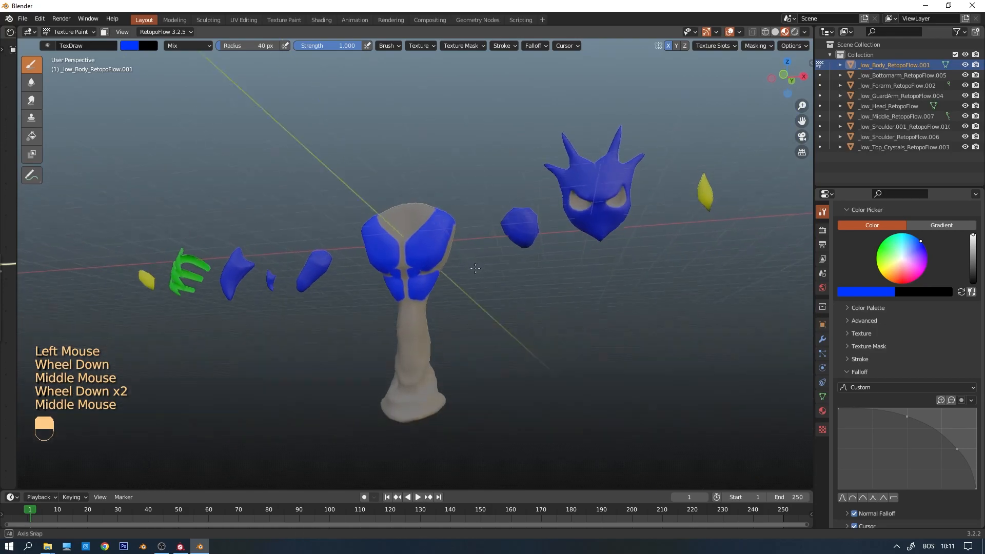
middle_drag(475, 266, 464, 263)
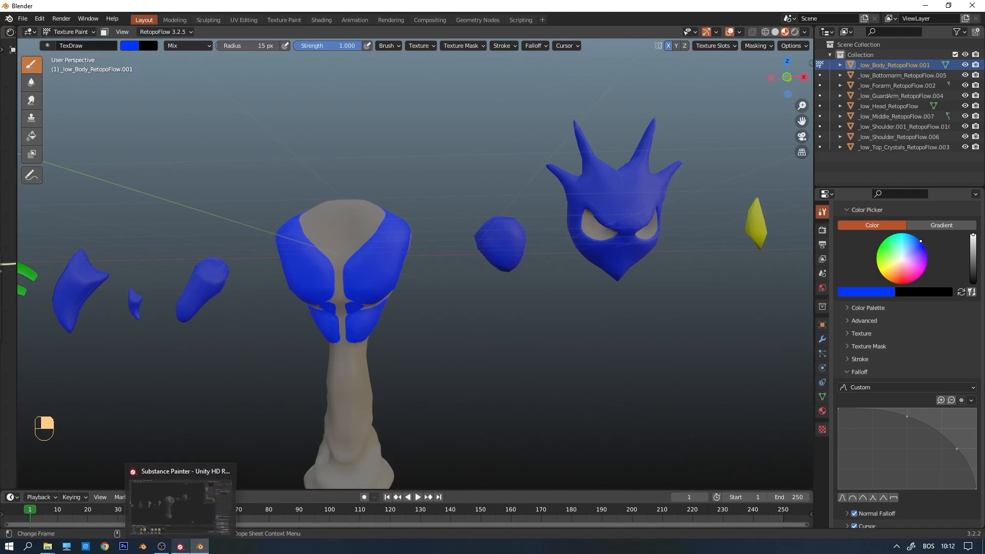
Switch to Substance Painter, enlarge the shelf area and show its Textures category.
click(180, 547)
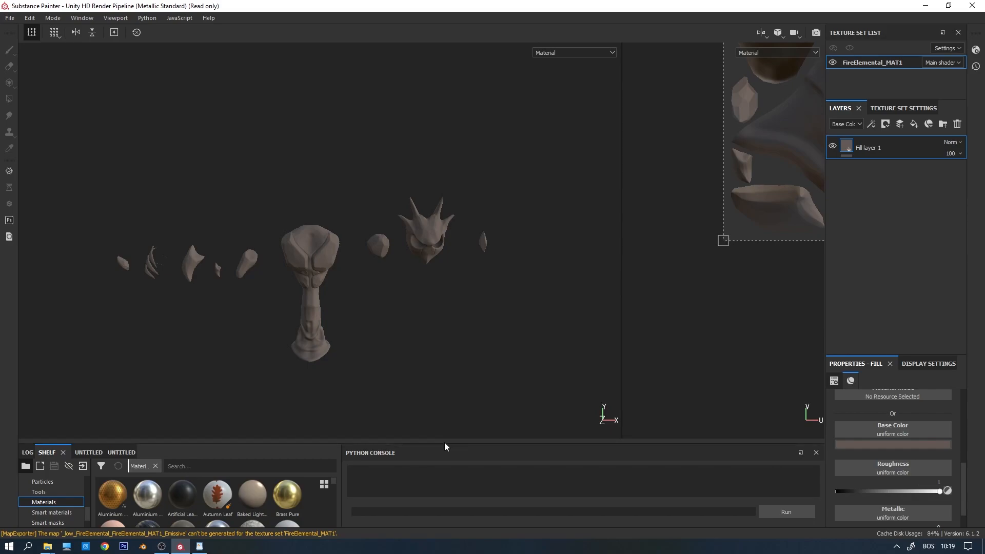
drag(443, 443, 446, 366)
scroll(75, 422, up, 3)
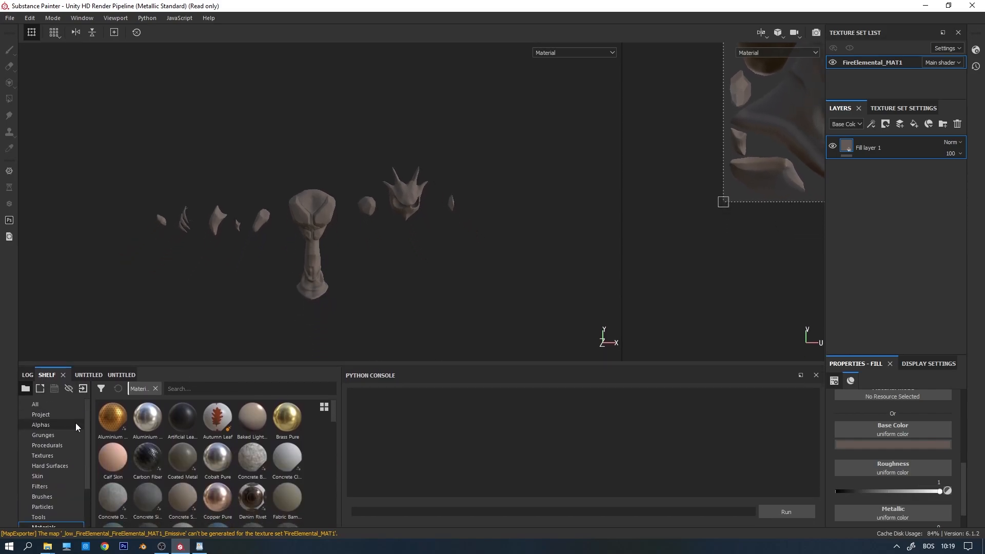
click(44, 403)
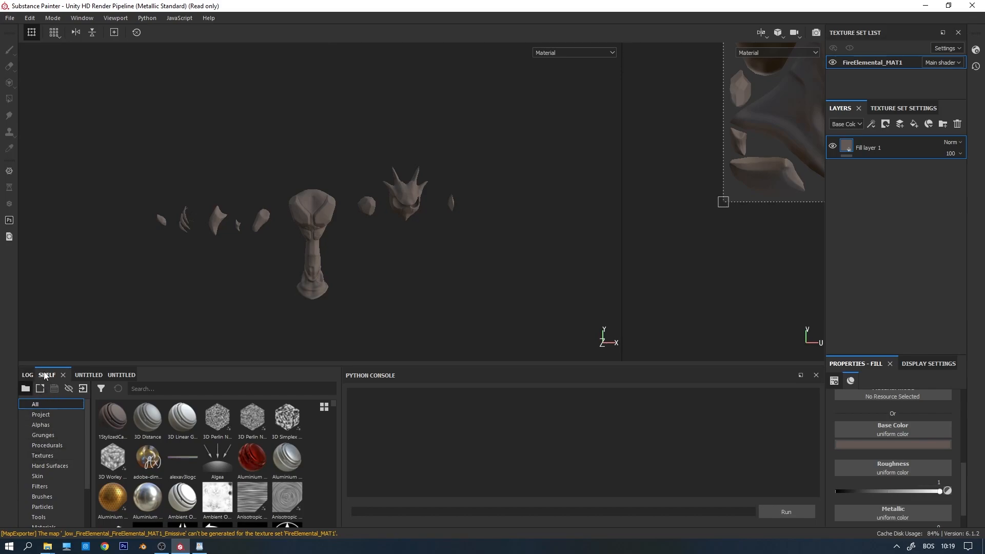
click(47, 454)
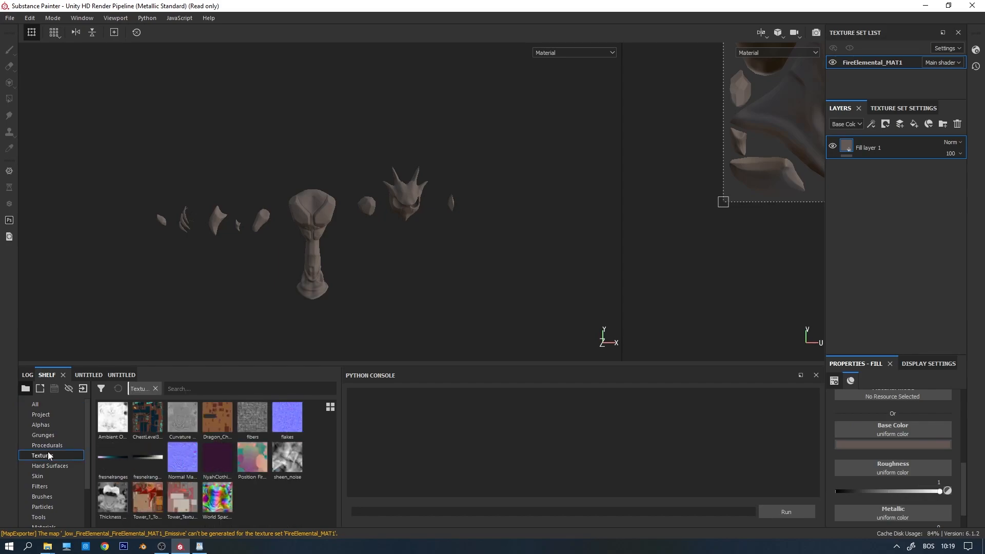
Start a resource import and add Elemental_ID_T.png from the ID elemental folder to it.
click(83, 389)
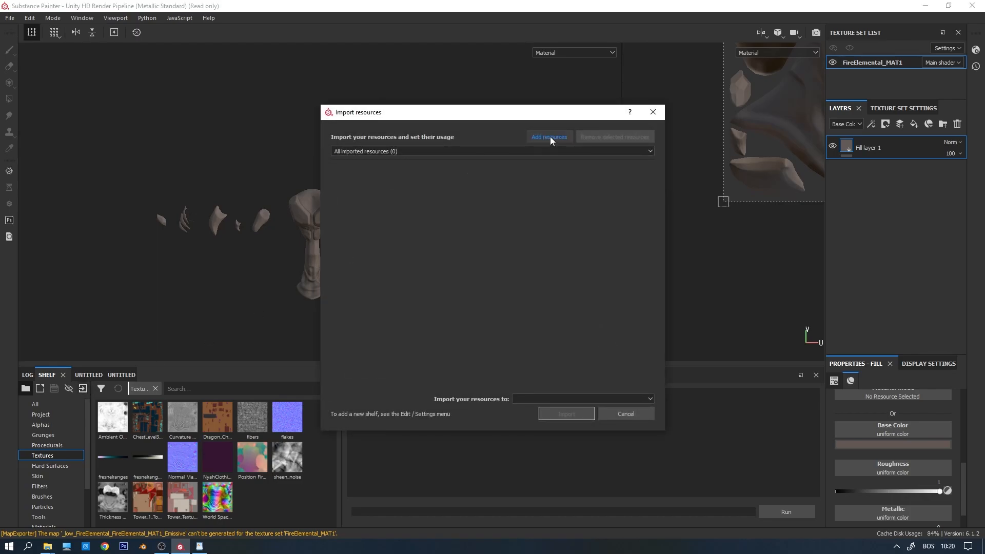
click(550, 136)
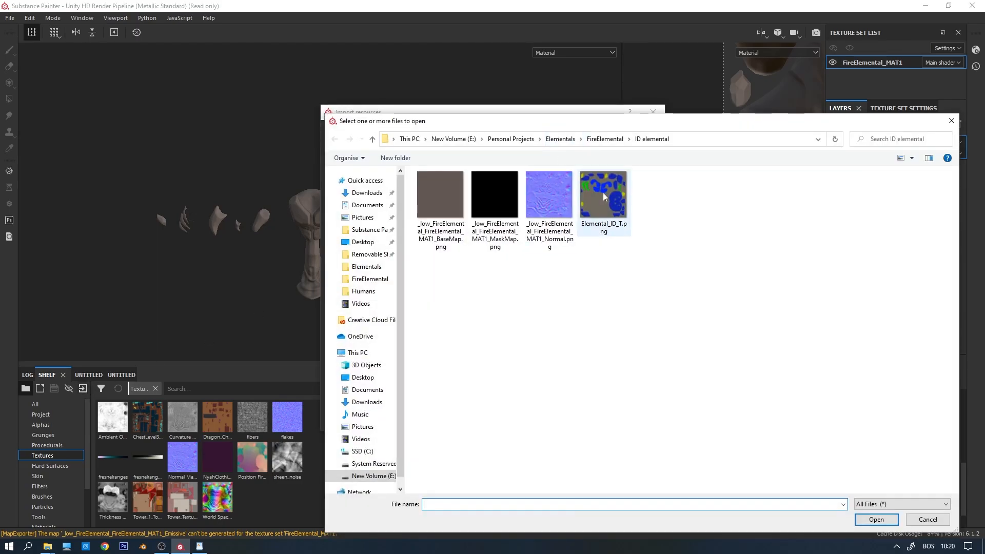
click(603, 206)
click(864, 520)
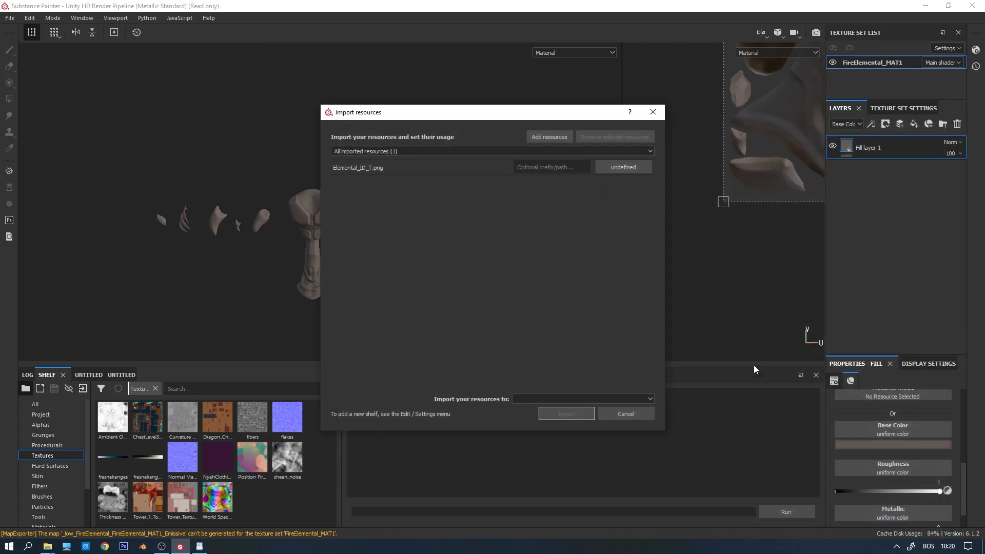
Set the usage of Elemental_ID_T.png to texture and import it into the current session.
click(618, 166)
click(634, 205)
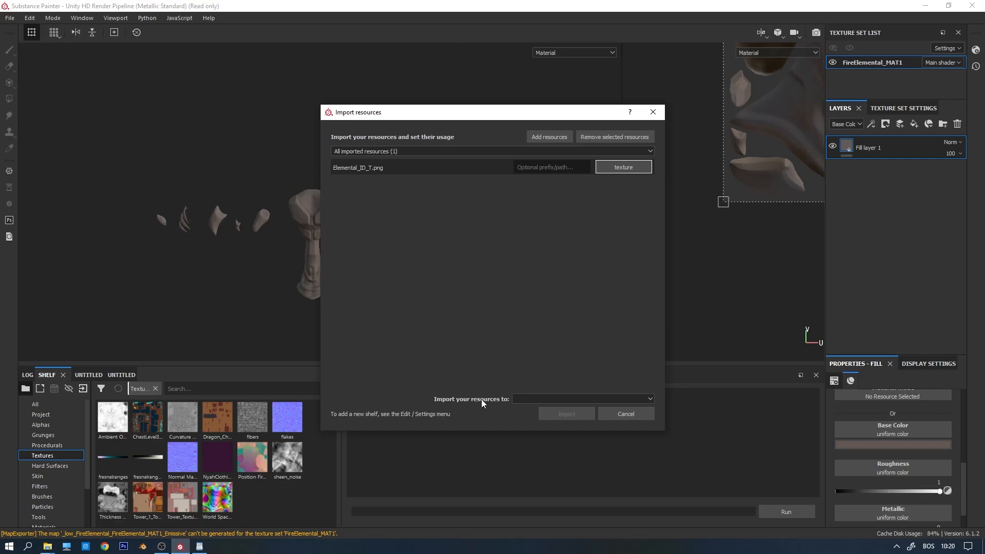
click(522, 399)
click(534, 409)
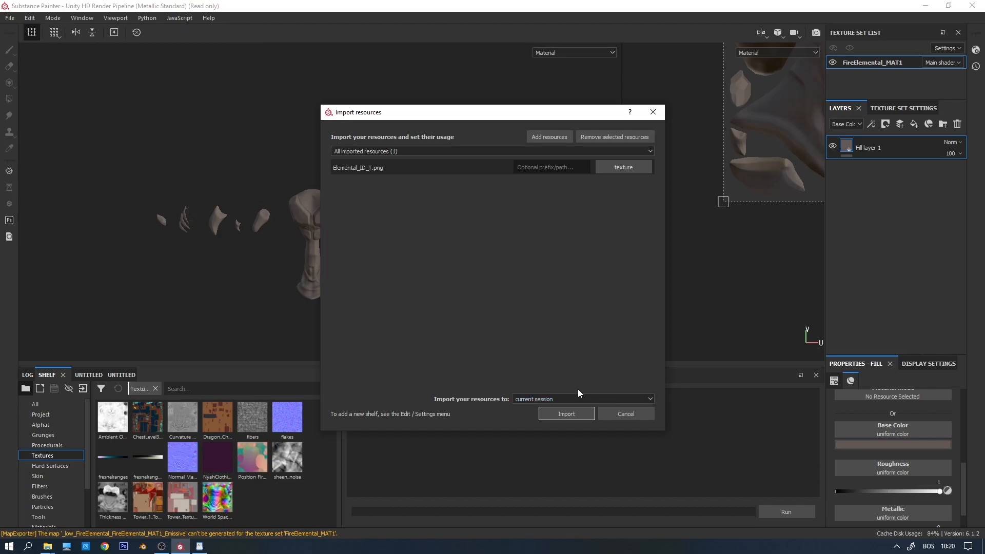
click(567, 414)
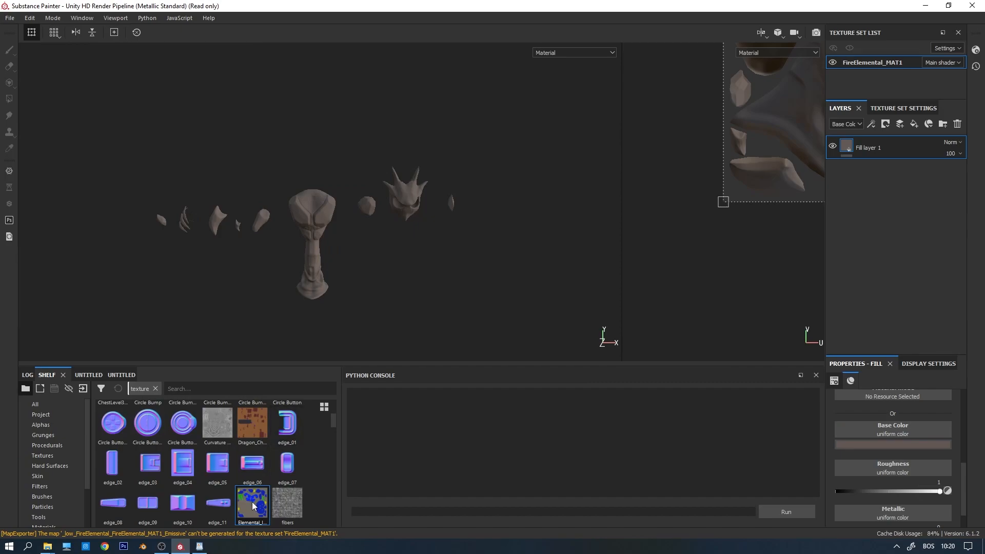
Hide Fill layer 1 and add a new folder with a black mask and a color selection effect on it.
click(833, 146)
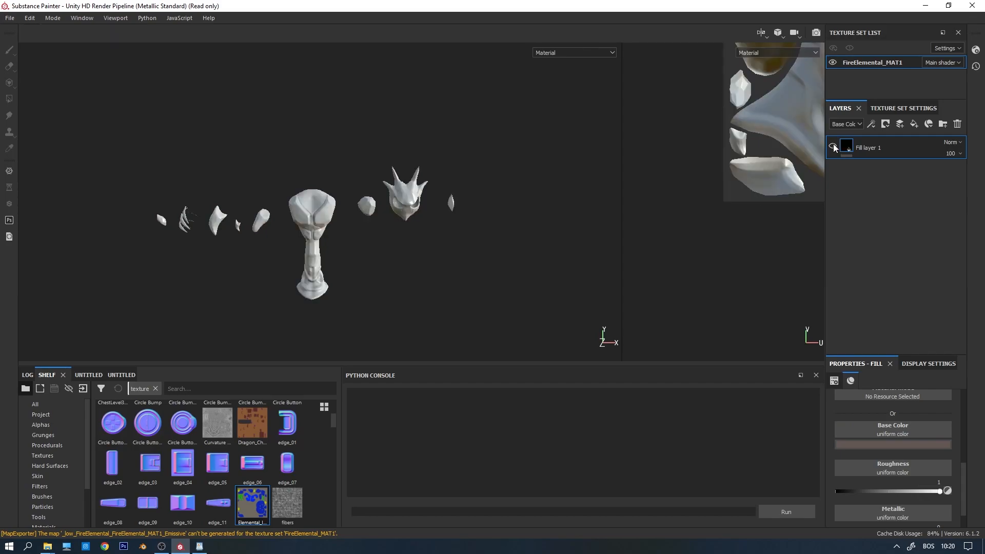
click(943, 124)
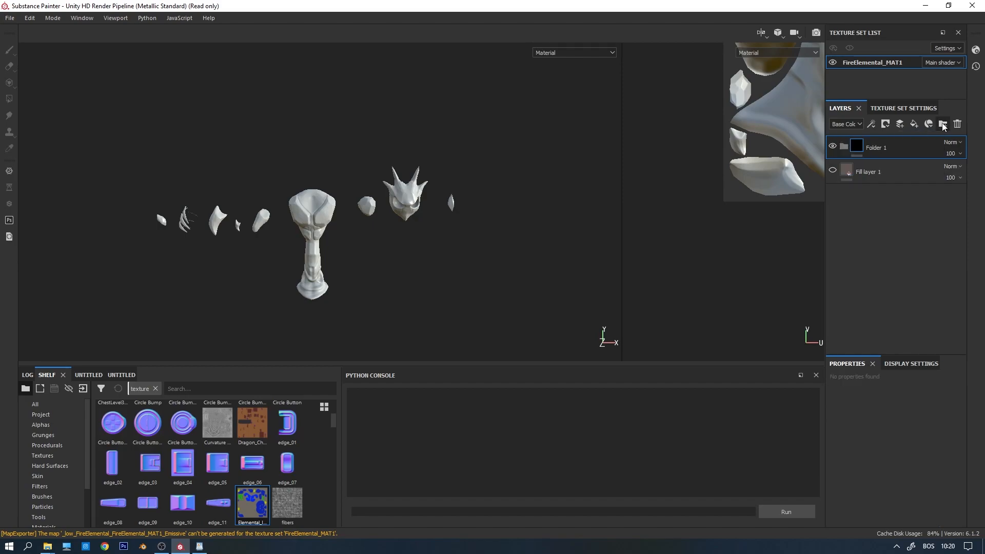
right_click(863, 152)
click(874, 163)
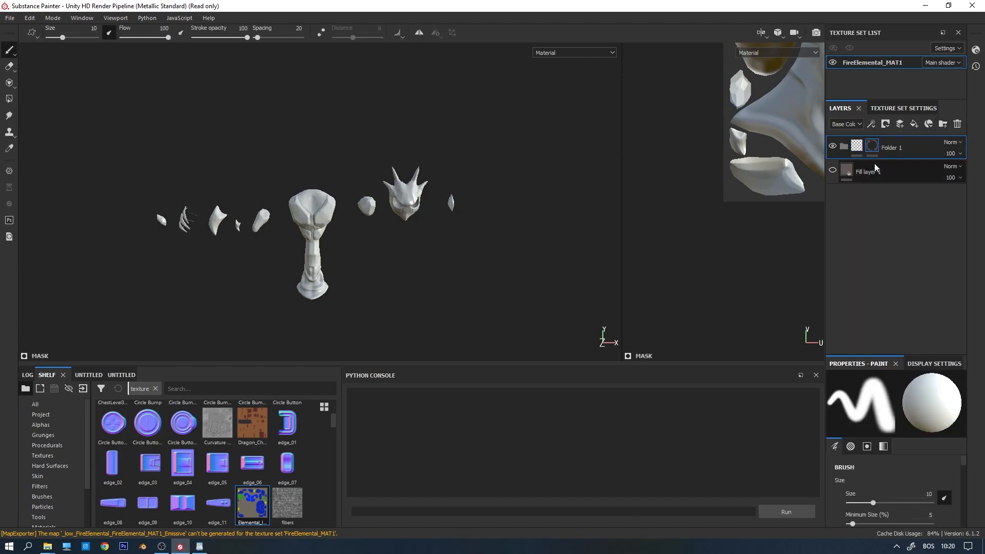
right_click(891, 147)
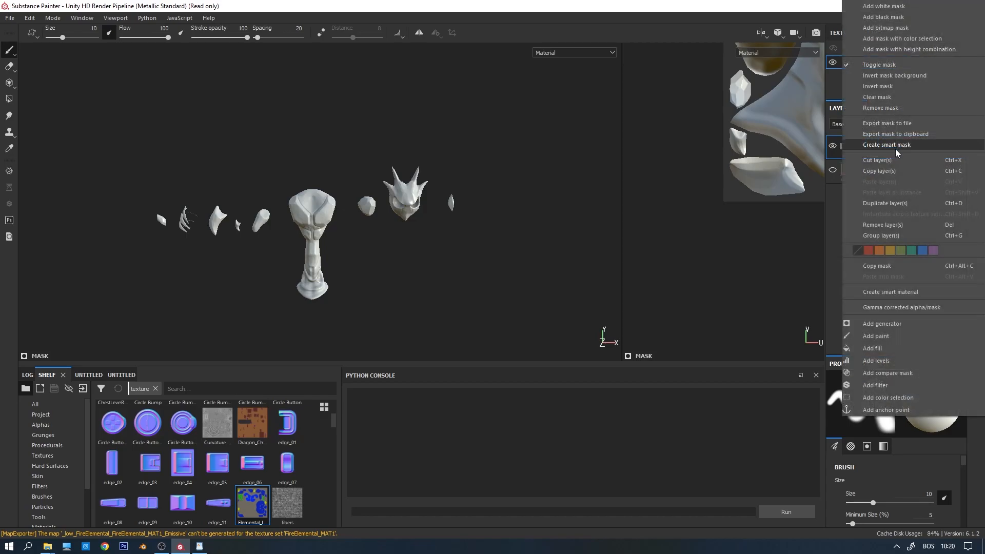
click(890, 402)
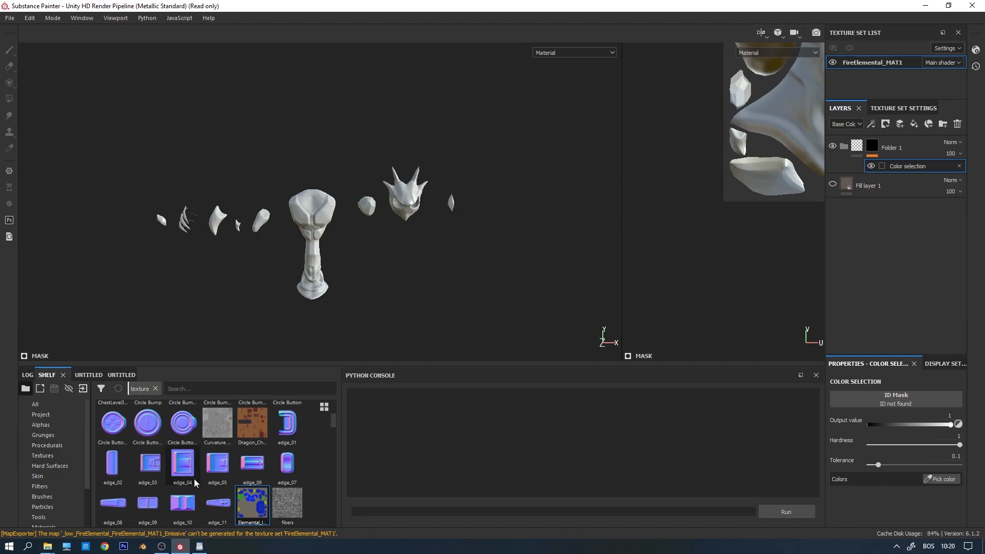
Assign Elemental_ID_T as the color selection's ID mask and pick the chest plates' bright blue (R 0, G 42, B 255).
drag(260, 513, 903, 398)
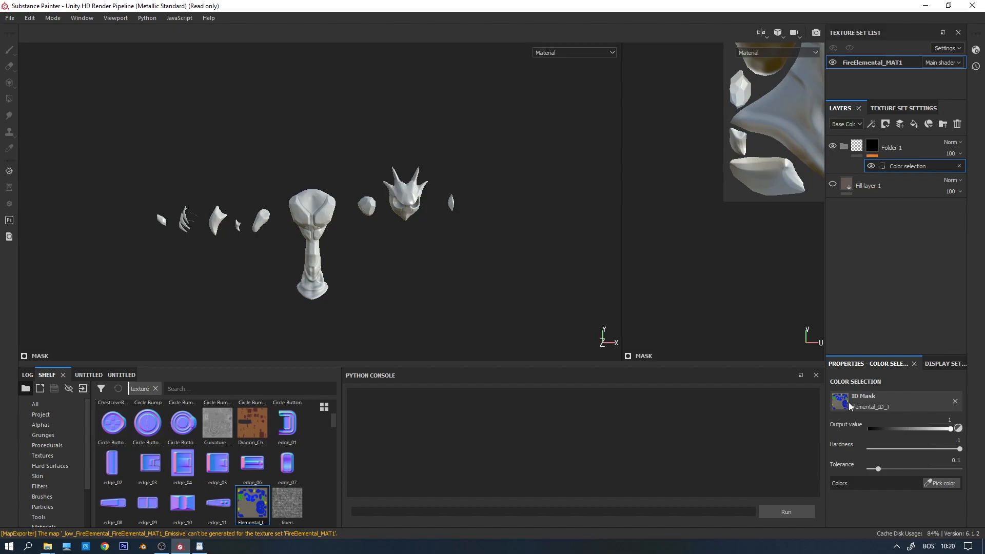
scroll(352, 238, up, 4)
scroll(364, 282, up, 3)
drag(472, 364, 471, 447)
scroll(737, 204, up, 2)
scroll(742, 203, down, 5)
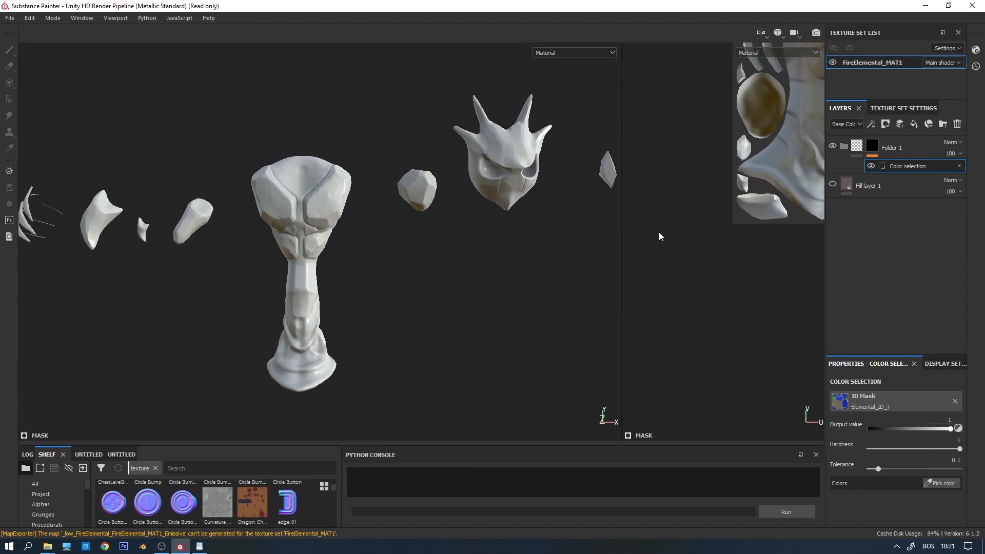
drag(623, 238, 763, 231)
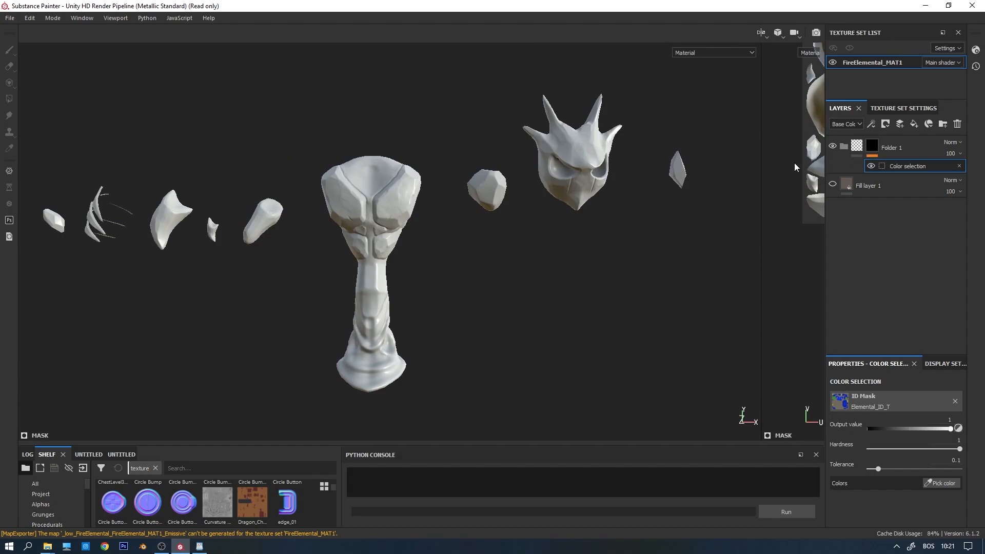
alt+middle_drag(296, 300, 315, 304)
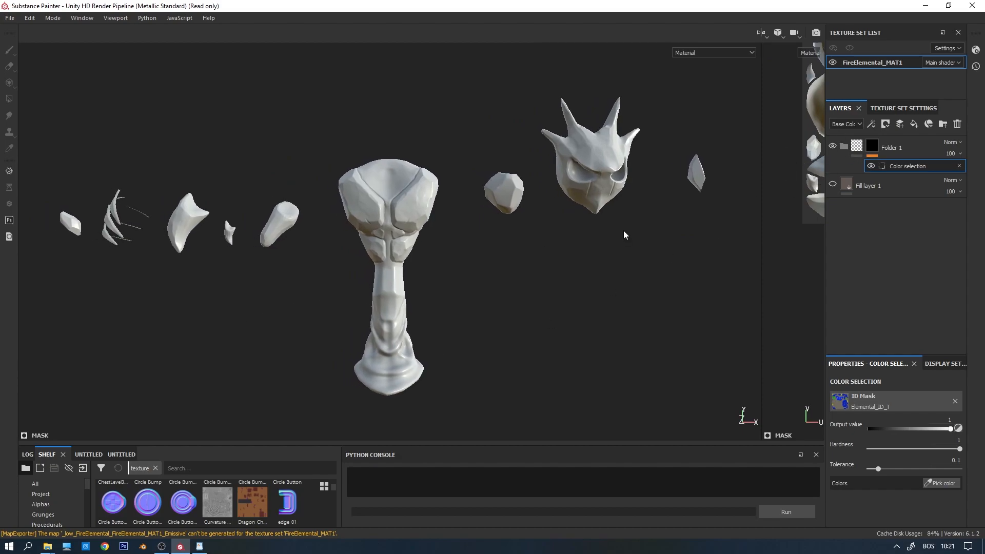
click(947, 484)
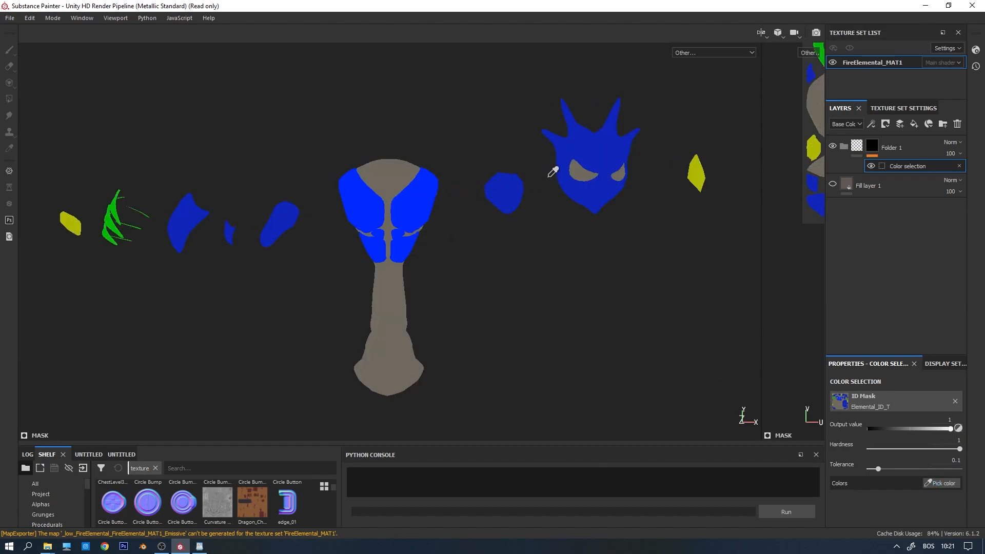
click(419, 201)
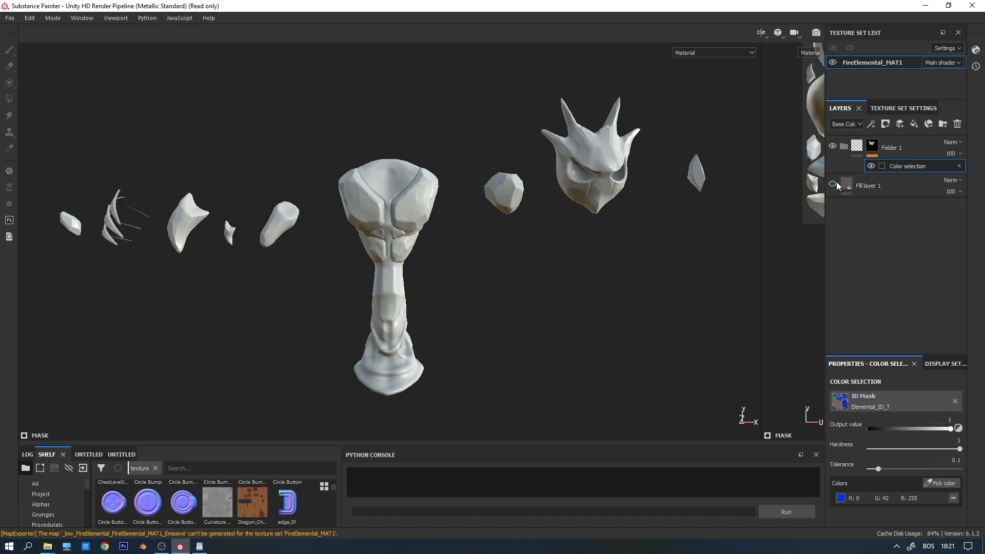
Show Fill layer 1 again, move it into Folder 1 and inspect the masked chest plates from several angles.
click(892, 186)
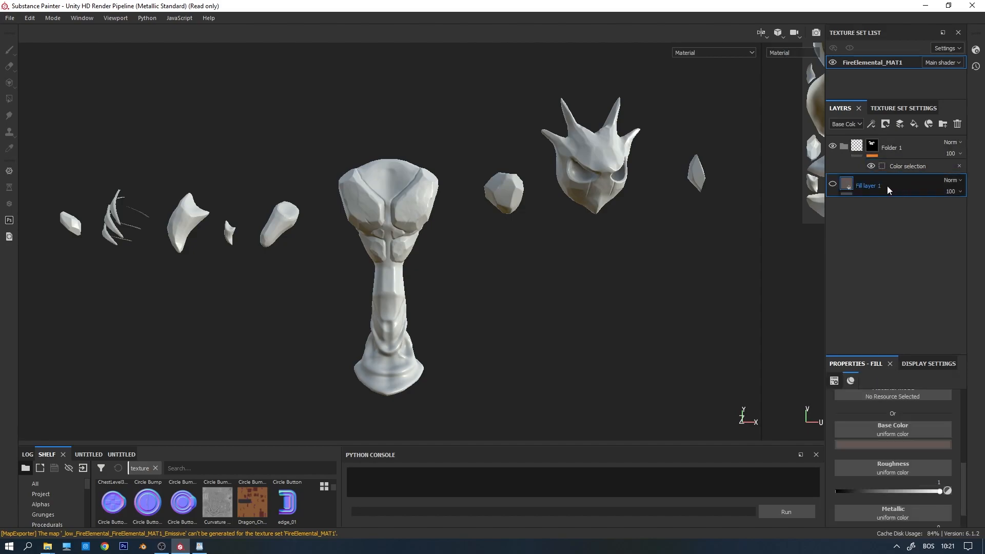
click(832, 184)
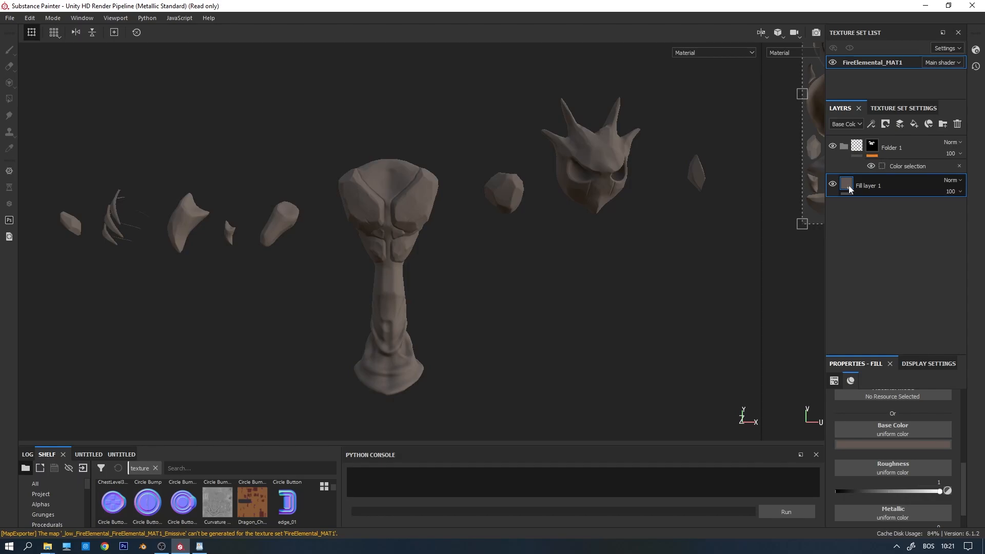
click(872, 149)
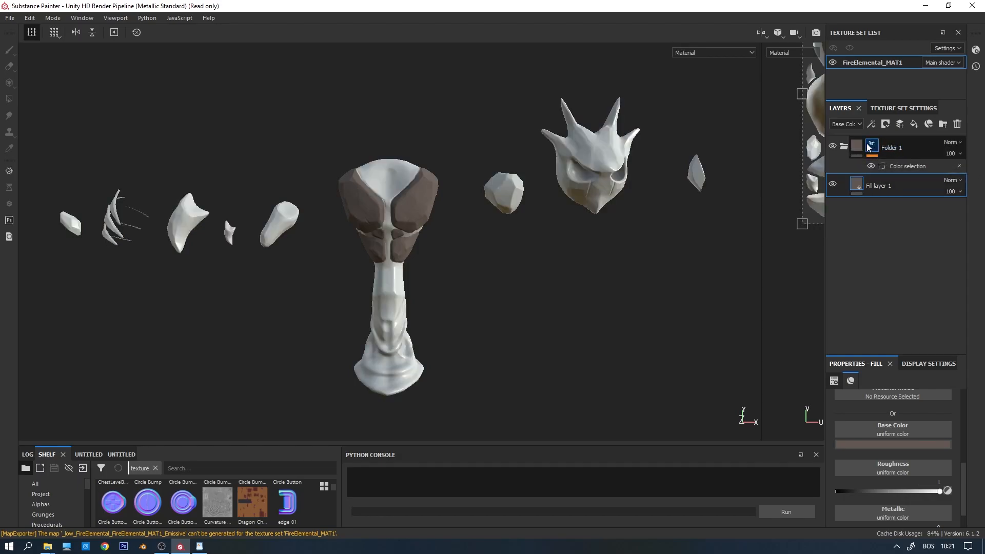
mouse_move(519, 252)
alt+mouse_down()
mouse_move(467, 256)
mouse_move(508, 243)
alt+mouse_up()
scroll(493, 231, up, 3)
alt+middle_drag(468, 238, 592, 255)
alt+drag(591, 255, 469, 153)
alt+drag(577, 177, 475, 201)
alt+drag(425, 243, 451, 281)
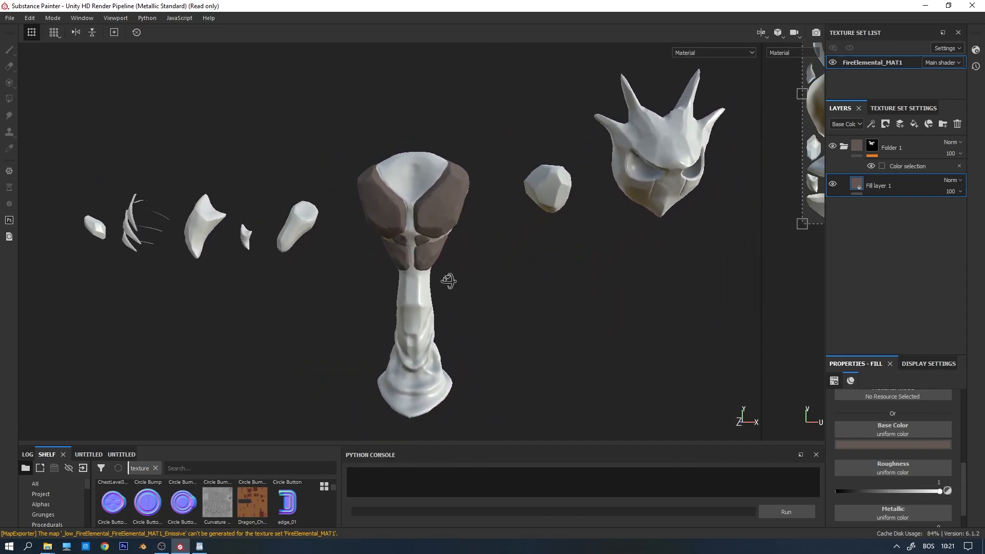
Collapse Folder 1 and add a second folder above it with a black mask and a color selection effect.
click(844, 147)
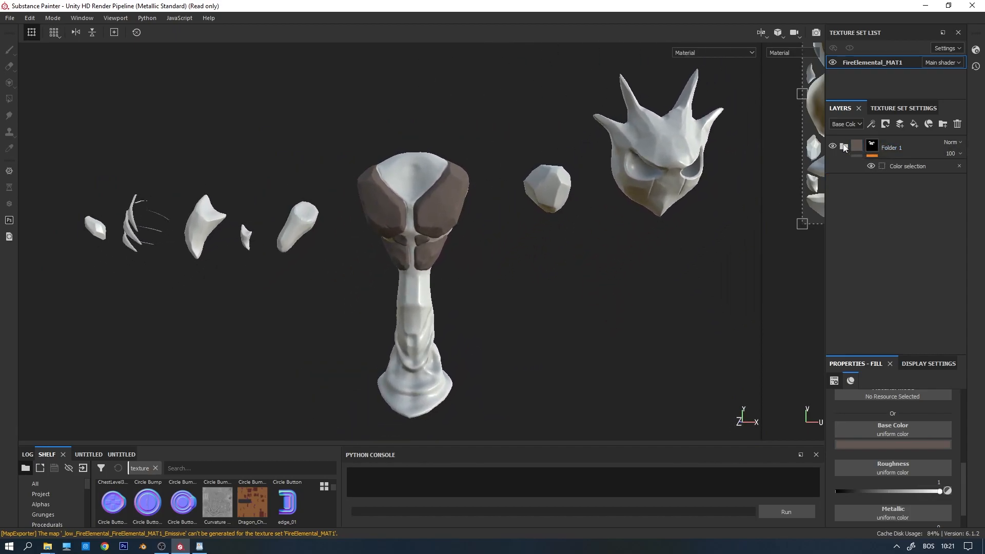
click(909, 146)
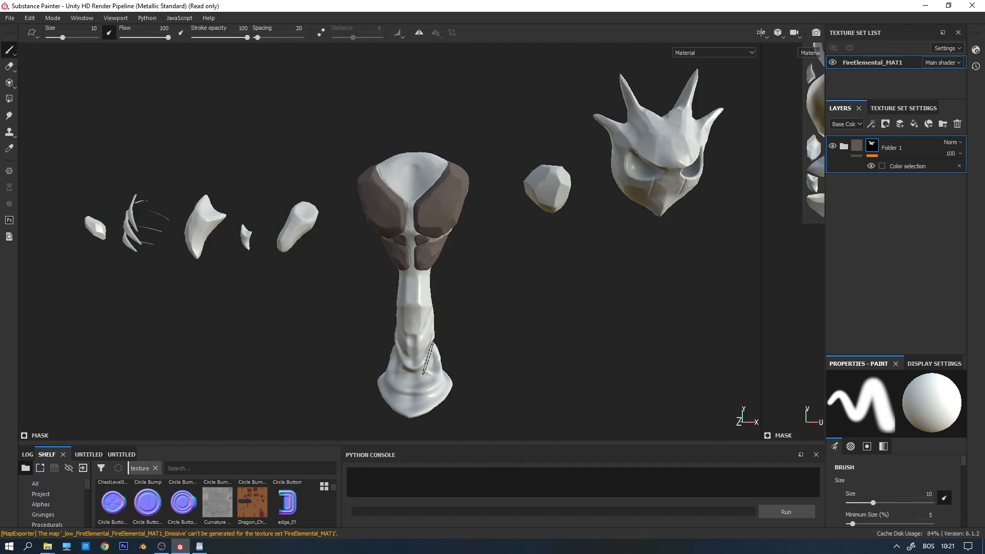
click(943, 126)
right_click(860, 146)
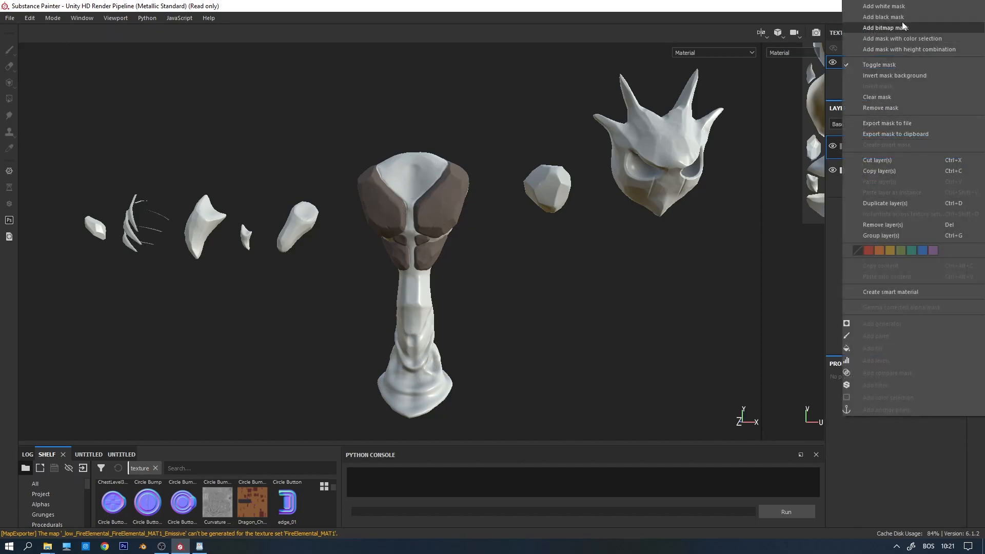
click(904, 17)
right_click(891, 145)
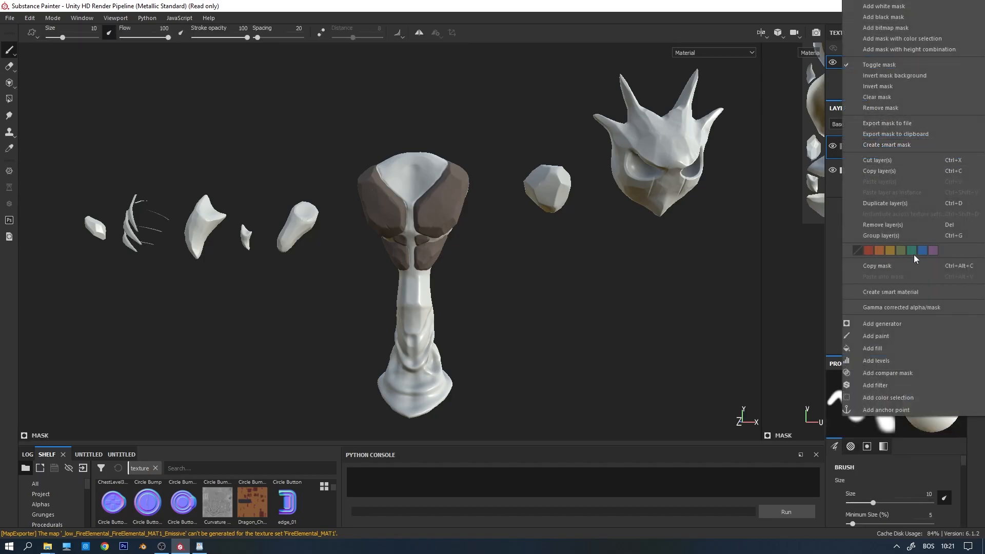
click(902, 398)
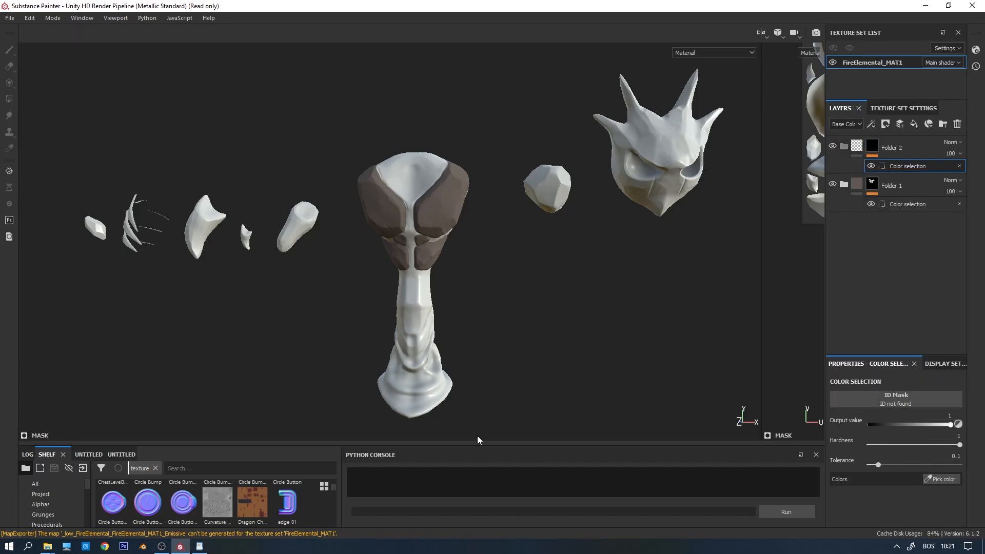
Assign Elemental_ID_T as the ID mask of Folder 2's color selection and pick the lower body's grey-brown (R 111, G 105, B 94).
scroll(269, 494, down, 3)
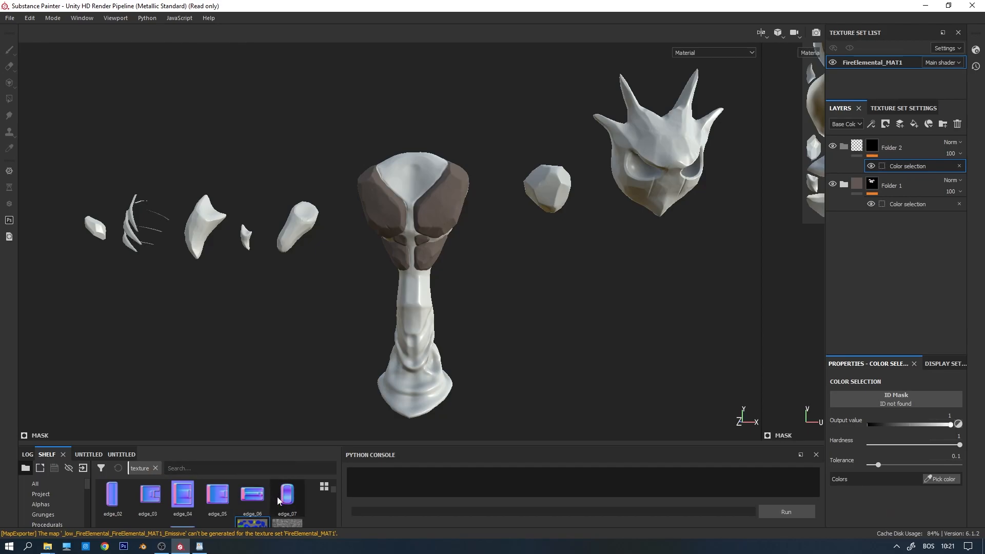
scroll(277, 496, down, 2)
drag(497, 483, 913, 396)
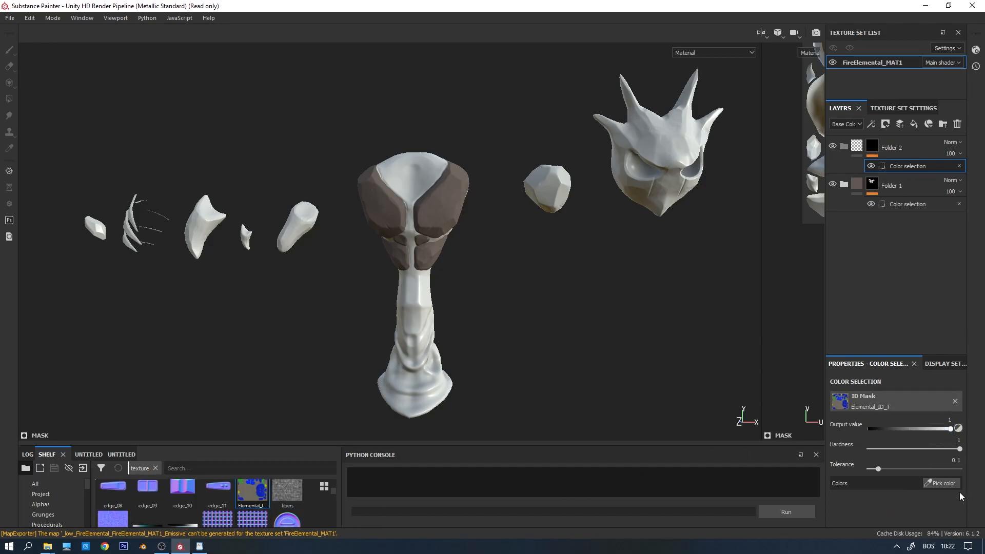
click(943, 484)
click(424, 303)
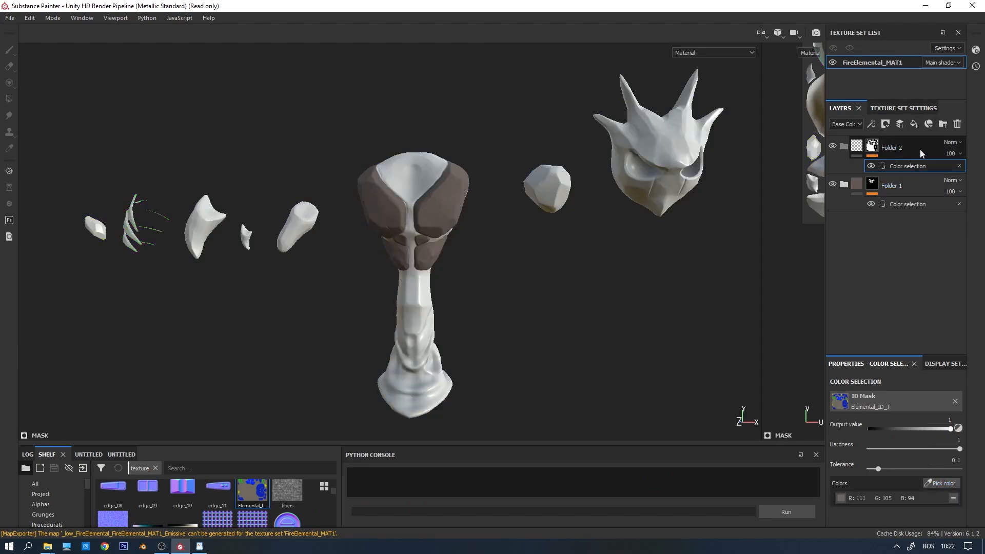
Add a new fill layer and move it into Folder 2.
click(915, 125)
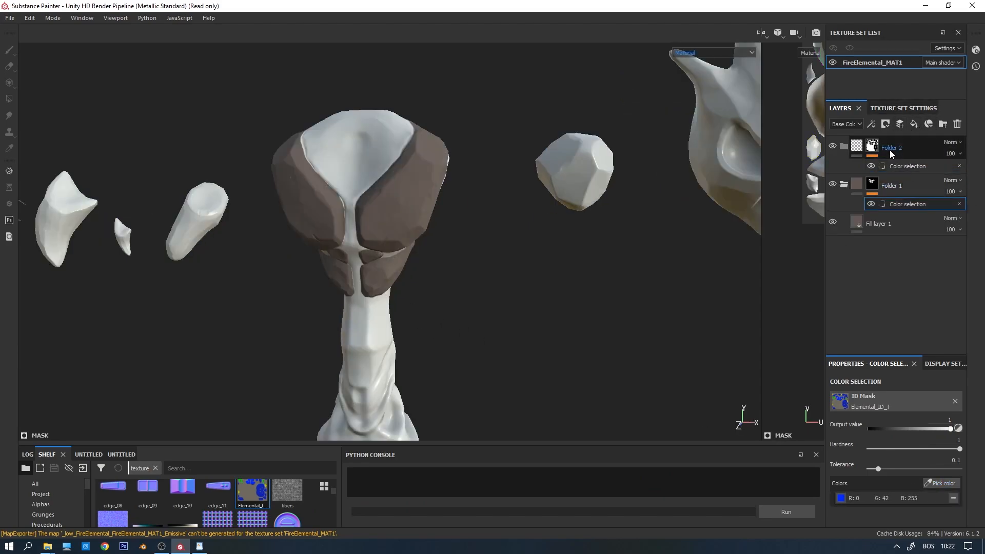
click(915, 125)
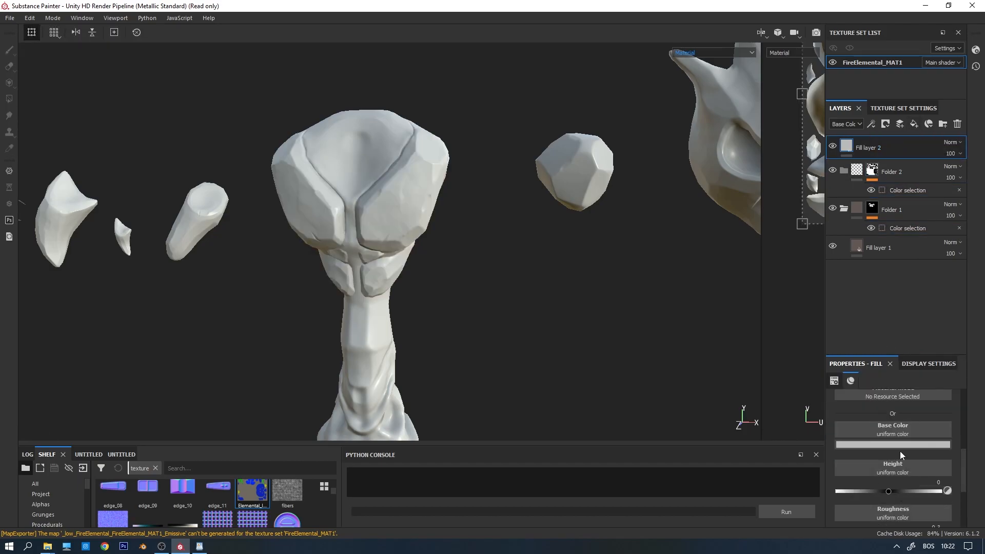
drag(847, 147, 886, 172)
Rename Folder 2 as Lava and Folder 1 as Rocks.
double_click(892, 148)
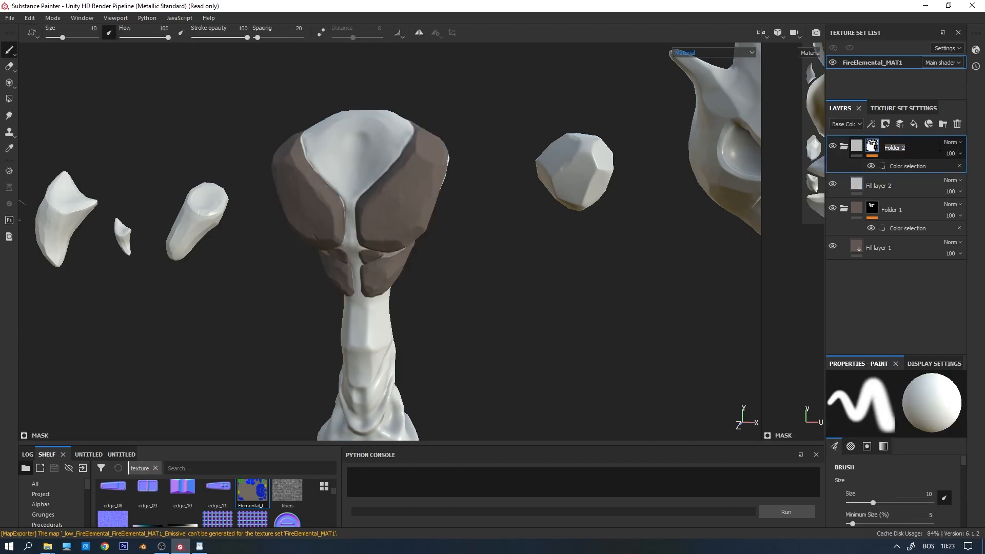
text(Lava)
key(Return)
double_click(892, 209)
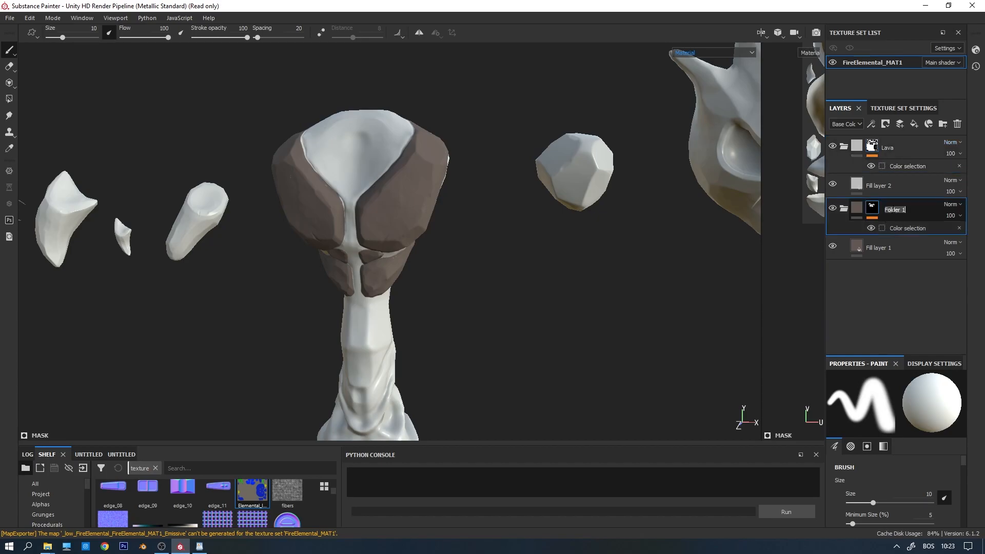
text(Rocks)
key(Return)
Rename the fill layer in the Lava folder as LavaBase and the one in the Rocks folder as RockBase.
click(902, 190)
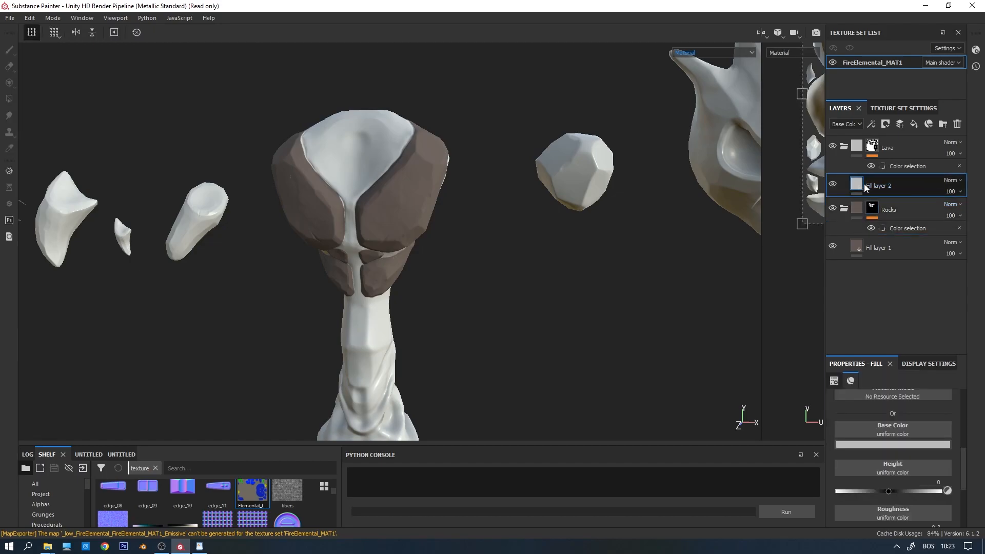
double_click(881, 186)
text(LavaBase)
key(Return)
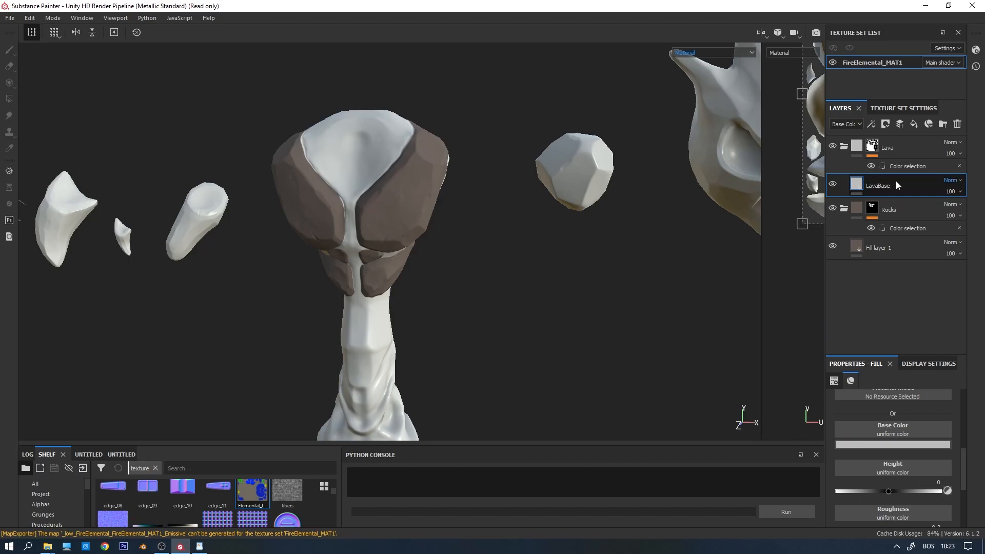
double_click(885, 249)
text(RockBase)
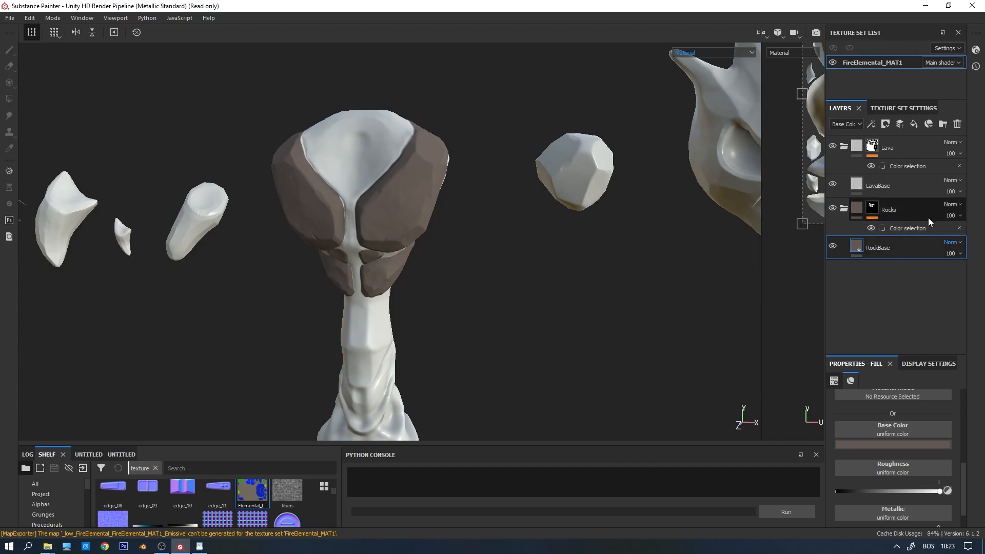
Pick the lower body's grey-brown ID color again in the Lava folder's color selection.
click(880, 186)
click(900, 165)
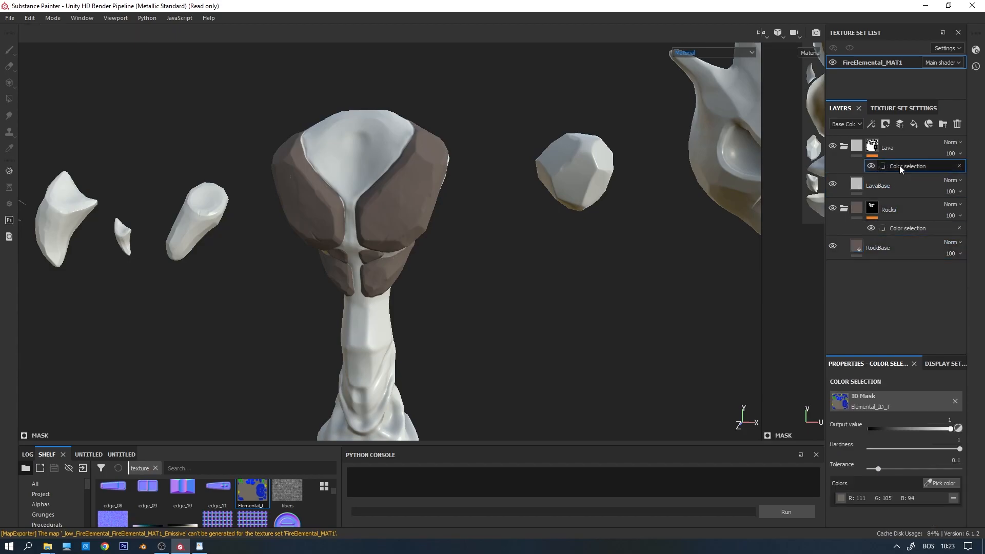
click(948, 484)
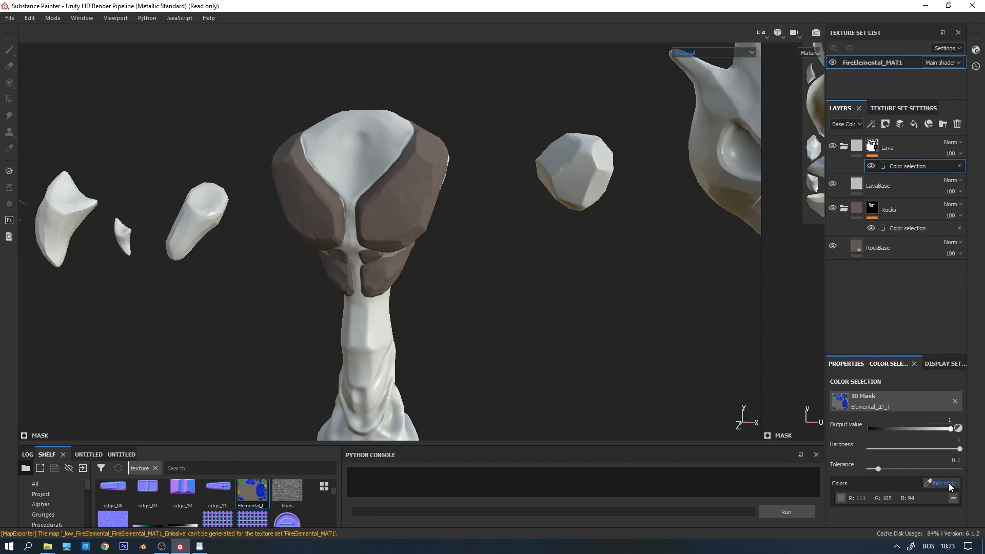
click(376, 328)
Set LavaBase's base color to a dark orange-red (R 0.222, G 0.025, B 0.001).
click(879, 189)
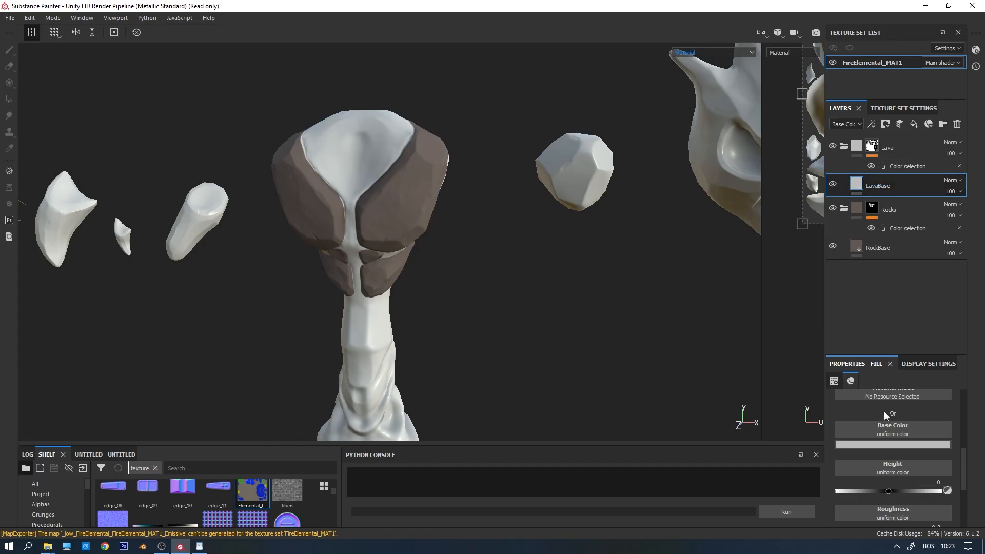
click(904, 445)
drag(931, 422, 931, 420)
click(914, 388)
click(913, 383)
drag(913, 382, 916, 379)
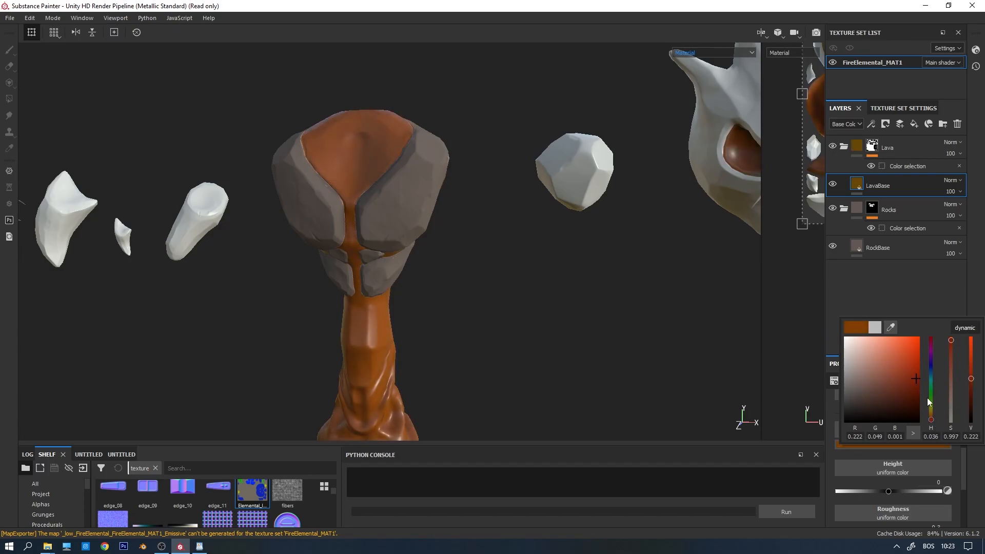
drag(930, 419, 931, 424)
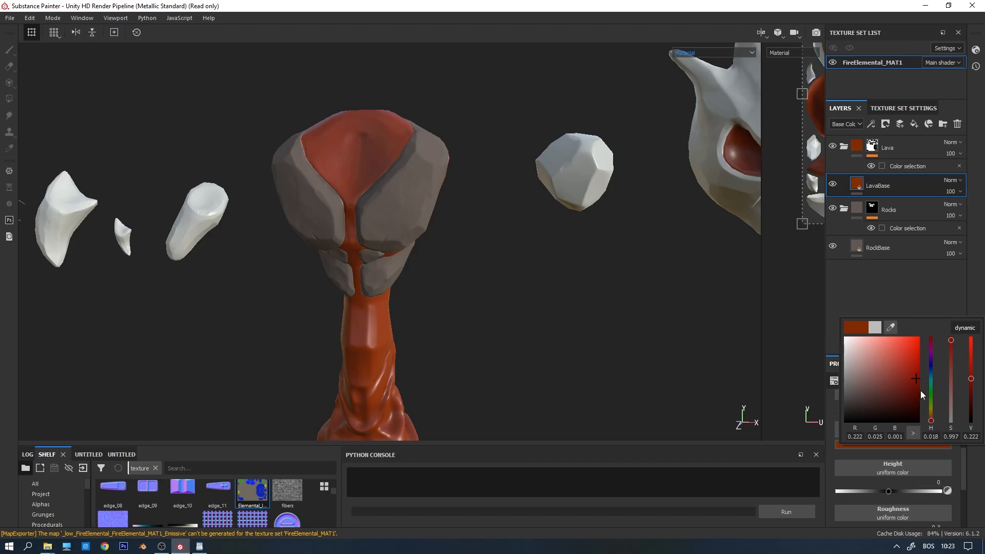
click(912, 187)
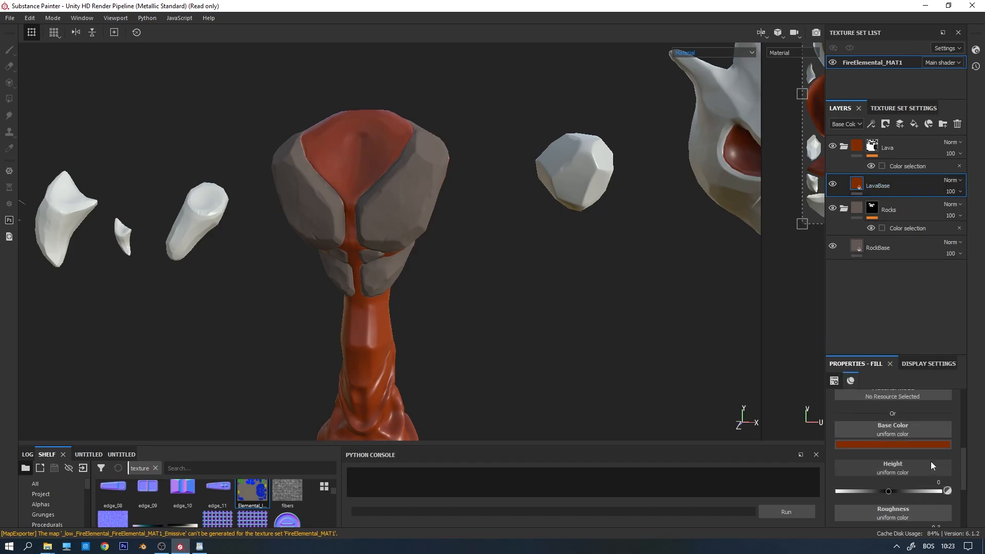
Change LavaBase's fill projection to Tri-planar projection.
scroll(939, 459, up, 5)
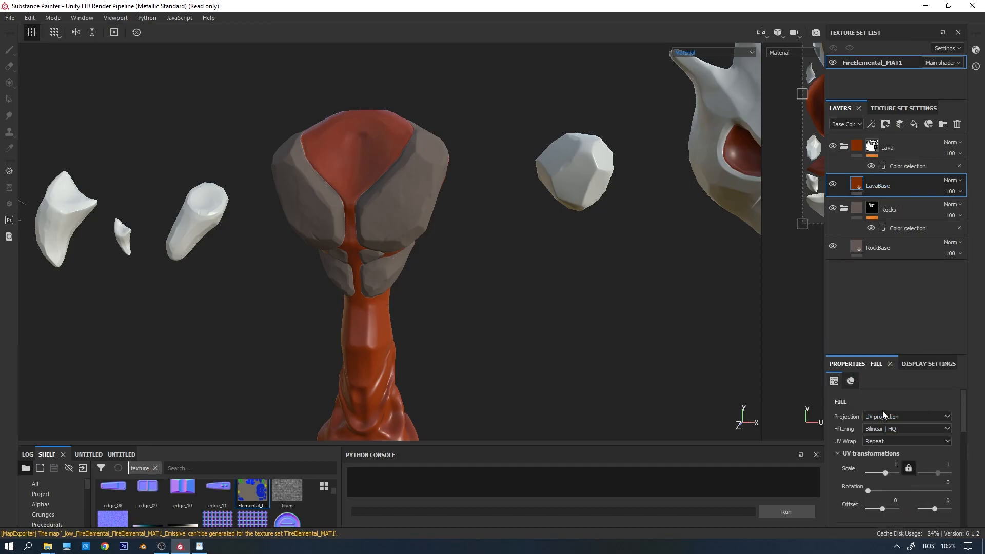
scroll(430, 307, up, 2)
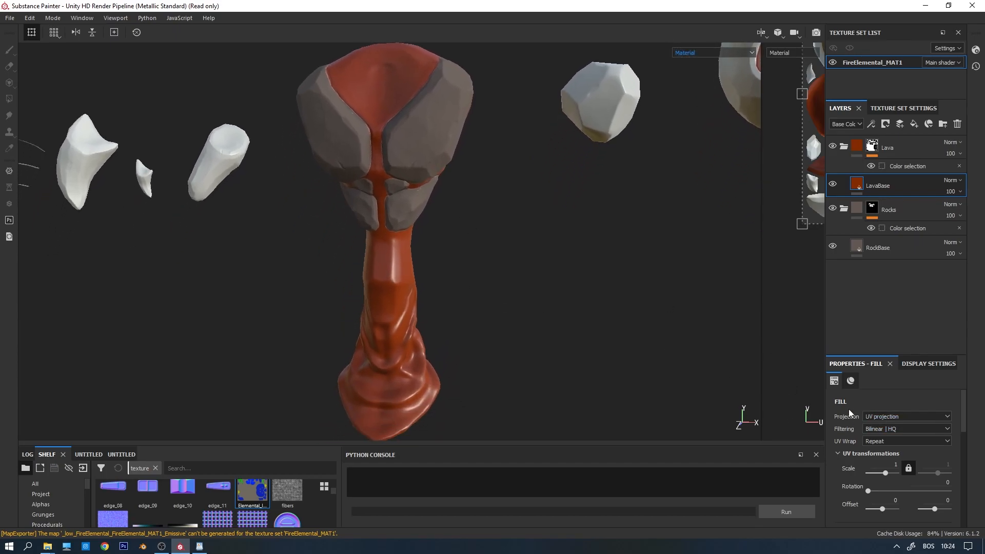
click(889, 416)
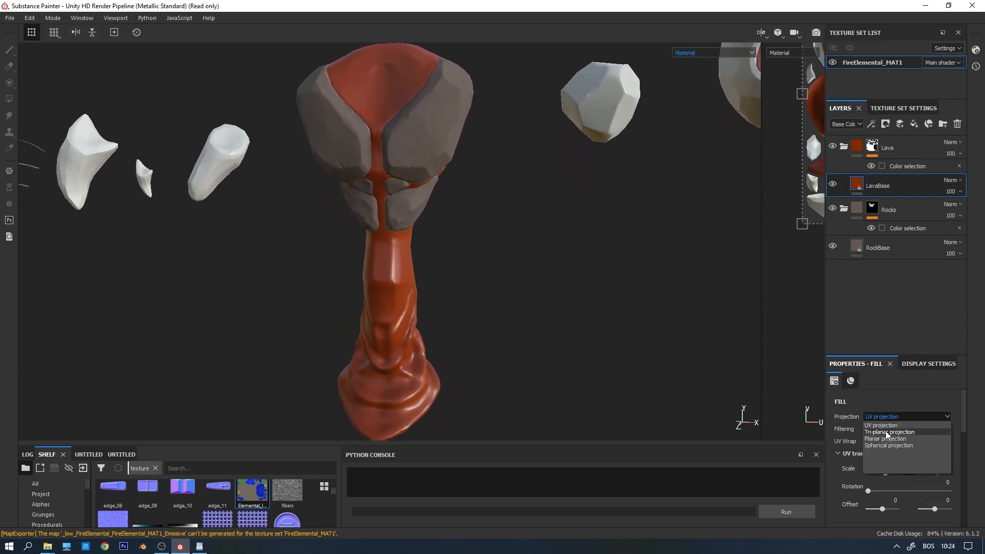
click(887, 432)
scroll(903, 458, down, 2)
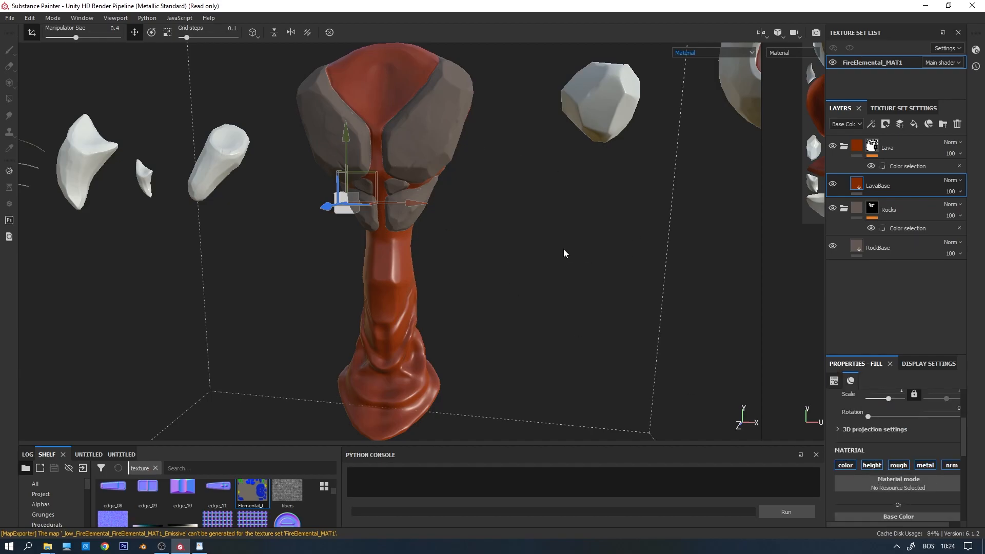
Examine the lava and rock areas of the fire elemental from several angles.
alt+drag(299, 234, 563, 262)
alt+middle_drag(410, 210, 470, 302)
alt+drag(469, 302, 302, 228)
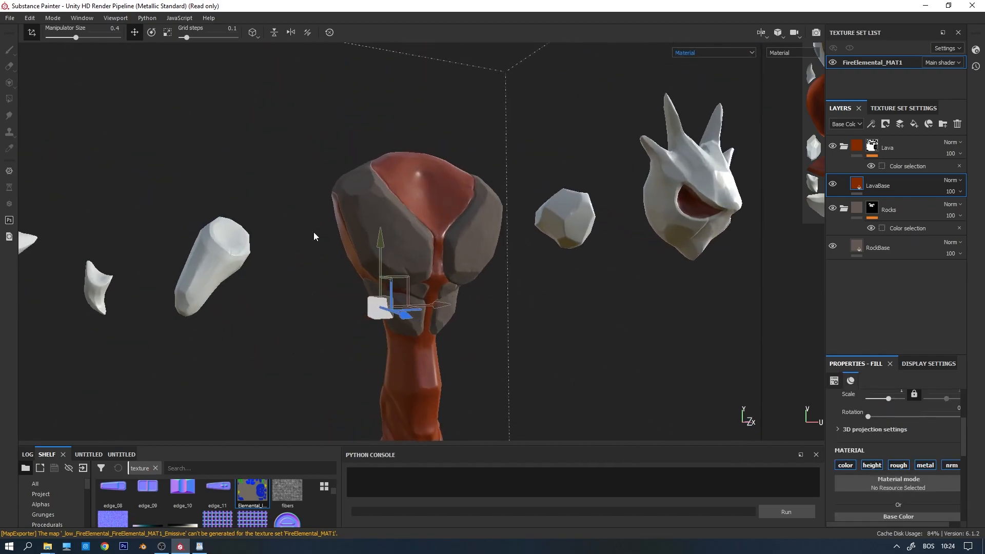
alt+middle_drag(461, 258, 424, 86)
alt+drag(513, 118, 439, 185)
alt+middle_drag(439, 185, 438, 250)
scroll(440, 241, down, 2)
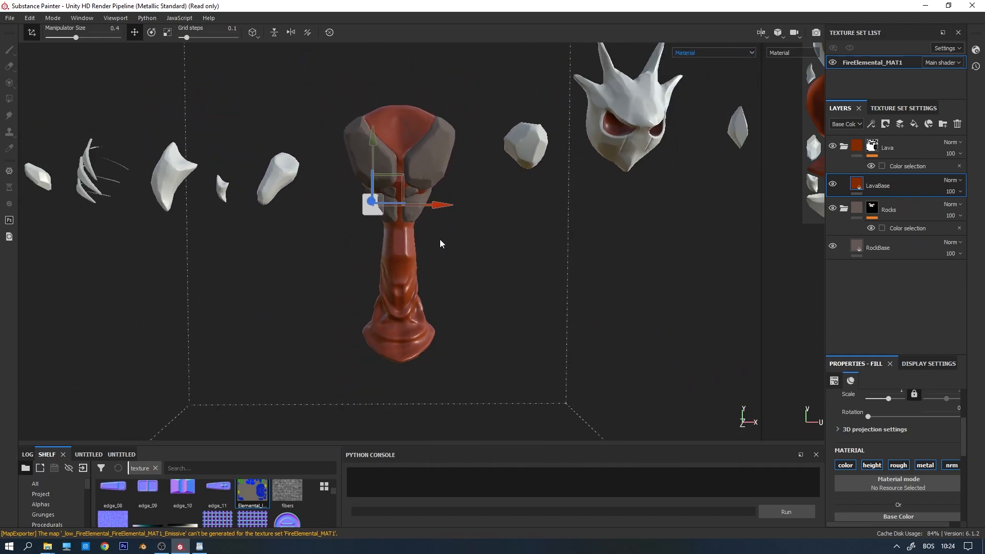
alt+middle_drag(469, 203, 471, 246)
alt+drag(534, 233, 491, 237)
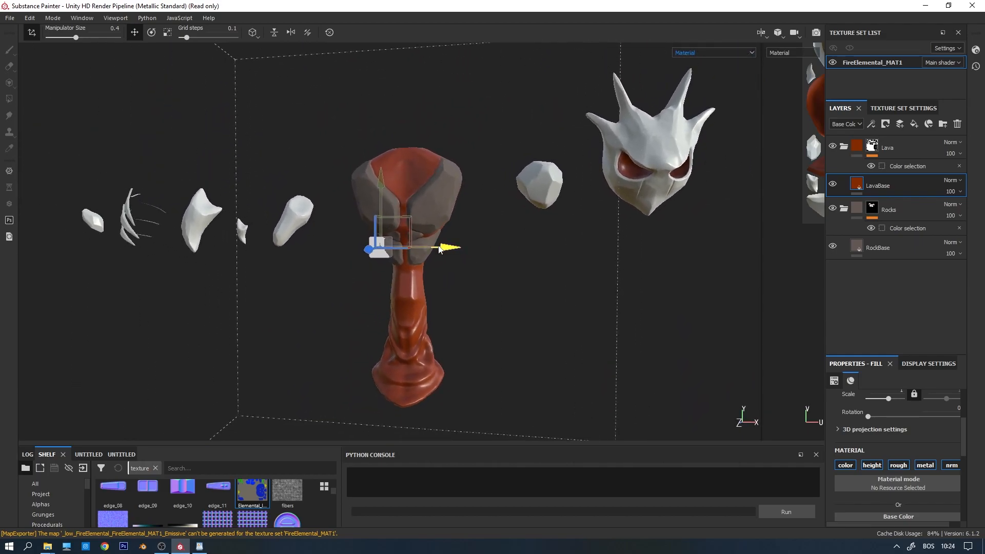
scroll(440, 248, up, 1)
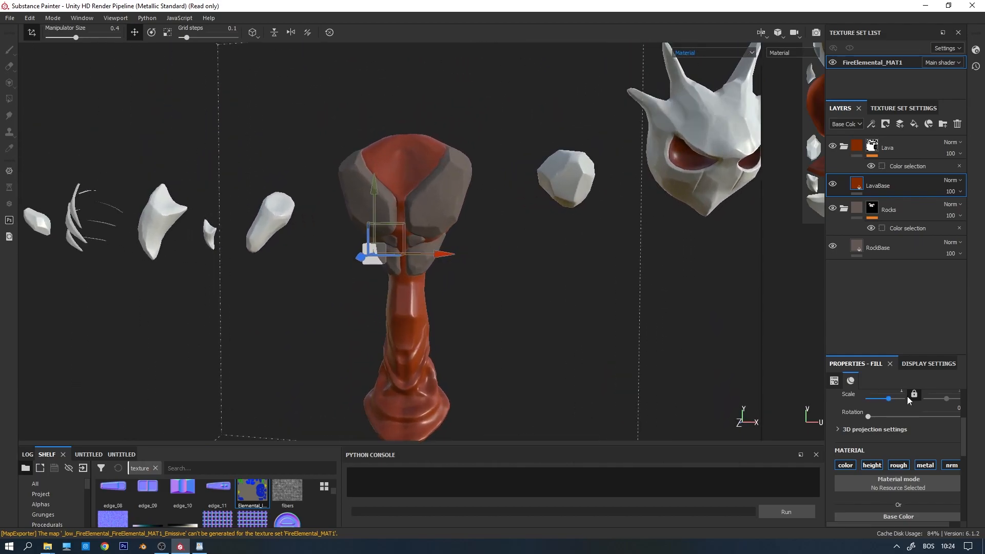
Turn off LavaBase's height and normal channels and raise its roughness to about 0.93.
click(873, 464)
scroll(916, 499, down, 4)
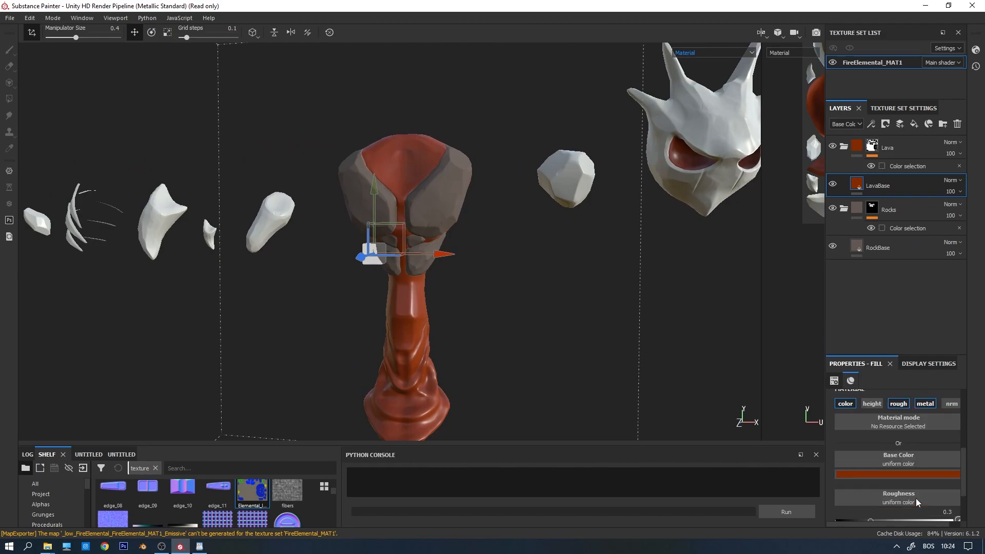
drag(873, 459, 945, 460)
Inspect how the rougher lava surface looks on the torso and lower body from different angles and distances.
alt+drag(544, 303, 417, 302)
scroll(492, 316, up, 3)
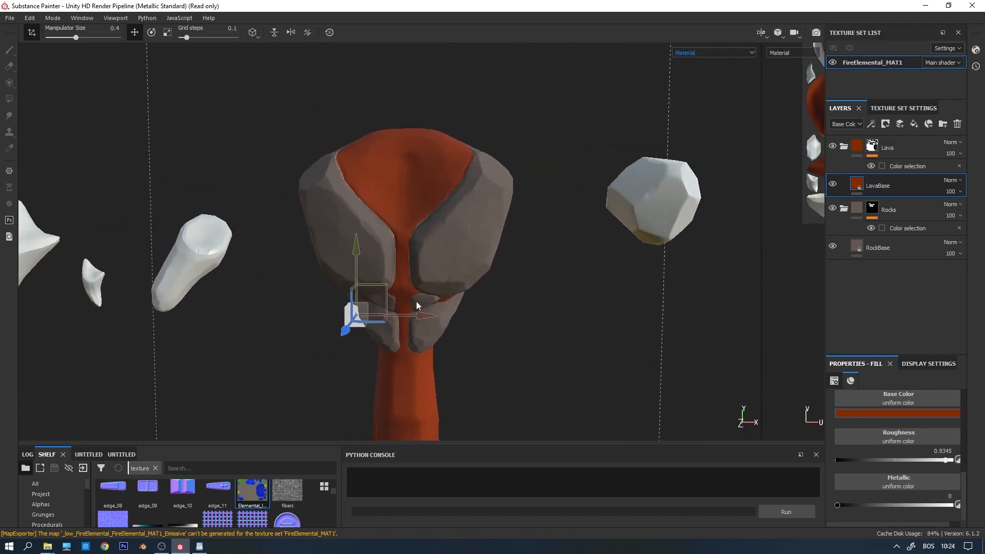
alt+middle_drag(509, 365, 493, 281)
scroll(497, 266, down, 5)
alt+drag(493, 252, 484, 238)
alt+middle_drag(485, 238, 490, 308)
scroll(490, 290, up, 5)
alt+middle_drag(511, 352, 530, 262)
scroll(523, 284, down, 1)
mouse_move(500, 283)
alt+mouse_down()
mouse_move(486, 282)
mouse_move(576, 286)
mouse_move(501, 253)
mouse_move(490, 274)
alt+mouse_up()
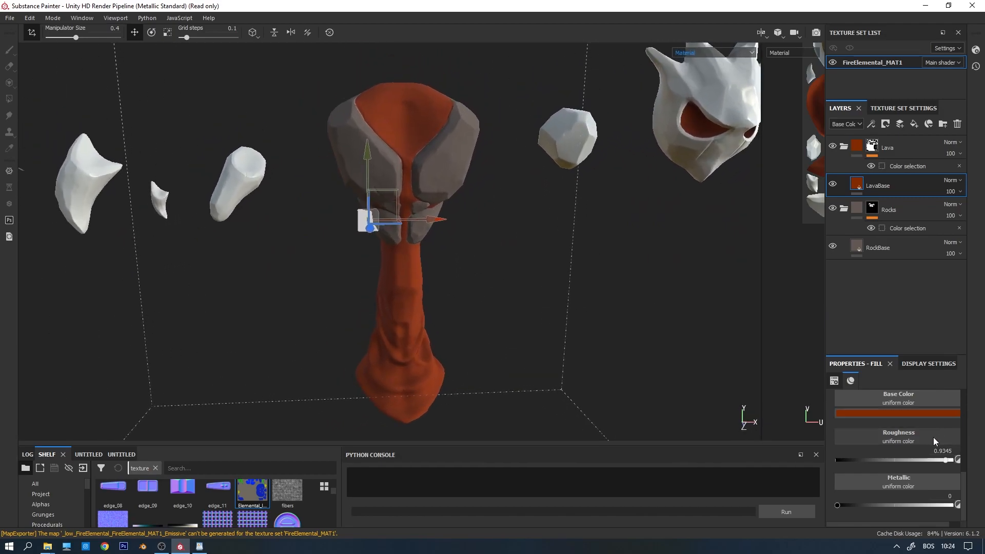
Try LavaBase's roughness at about 0.62 and settle it at 1.
drag(933, 460, 908, 462)
alt+drag(430, 257, 490, 273)
alt+middle_drag(490, 273, 483, 318)
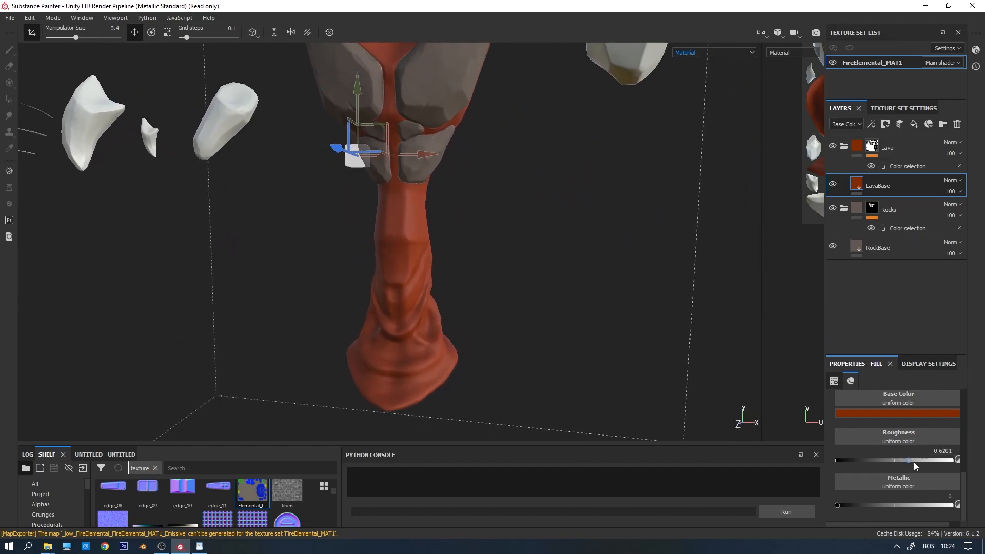
drag(911, 460, 950, 462)
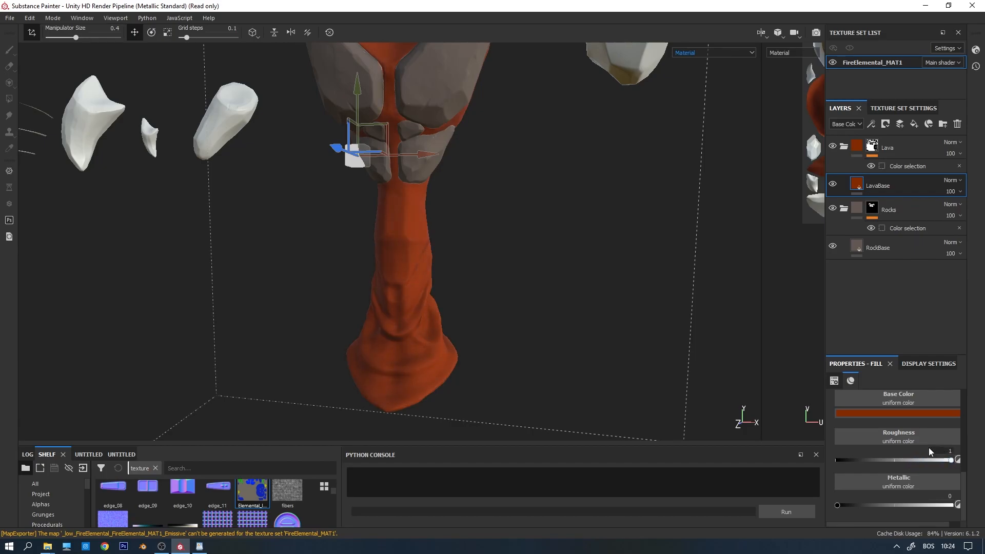
Compare the roughness of RockBase and LavaBase while examining the body from several angles.
click(892, 249)
alt+middle_drag(529, 180, 534, 304)
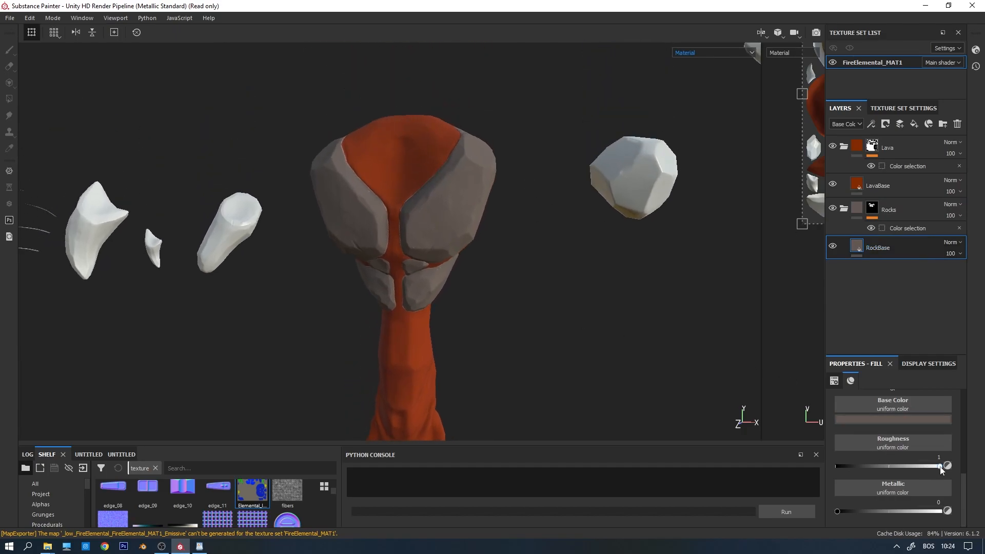
alt+drag(431, 267, 532, 253)
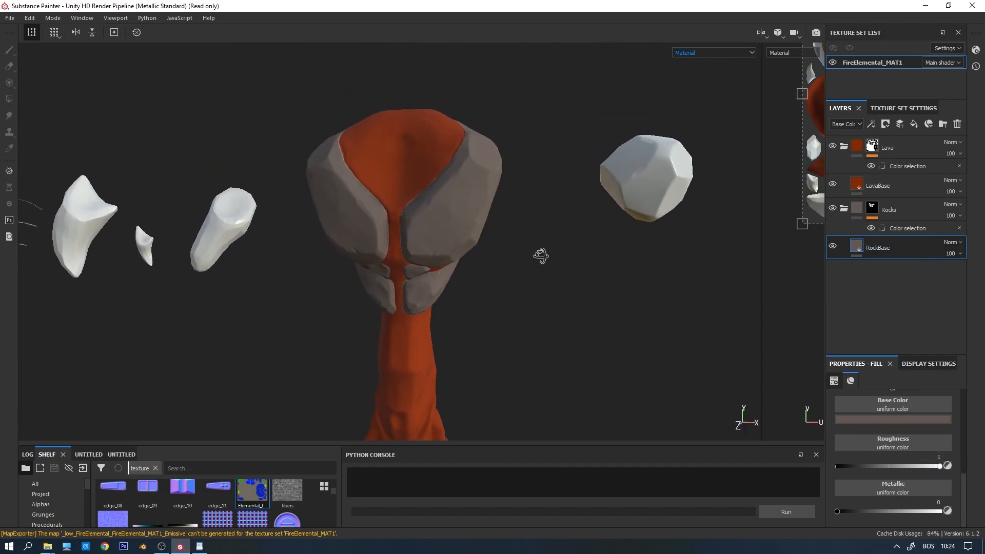
click(891, 187)
alt+drag(445, 304, 504, 303)
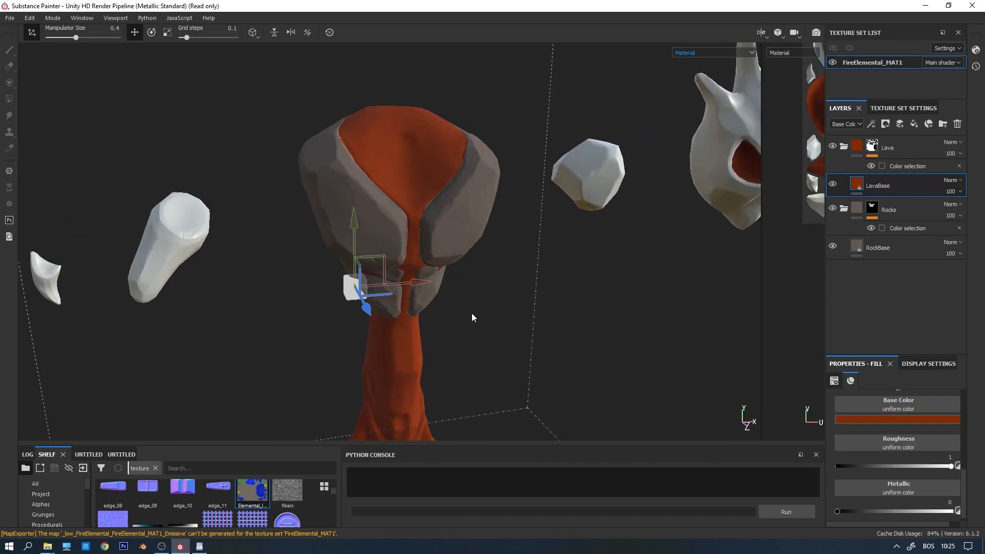
alt+middle_drag(472, 316, 514, 246)
scroll(515, 246, down, 2)
mouse_move(534, 257)
alt+mouse_down()
mouse_move(488, 255)
mouse_move(518, 246)
mouse_move(516, 231)
alt+mouse_up()
scroll(513, 277, up, 4)
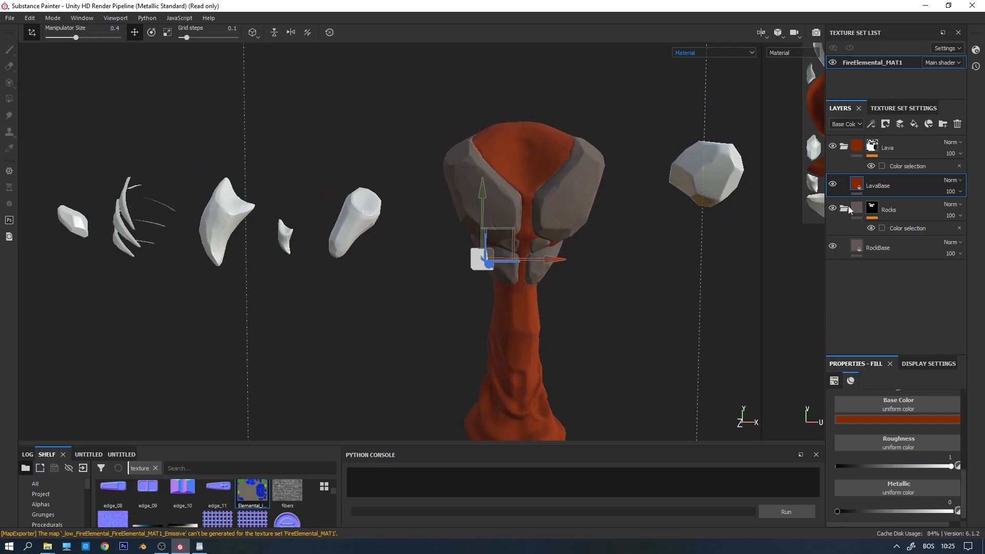
Add the limb piece's darker blue (R 14, G 37, B 184) to the Rocks folder's color selection.
click(890, 211)
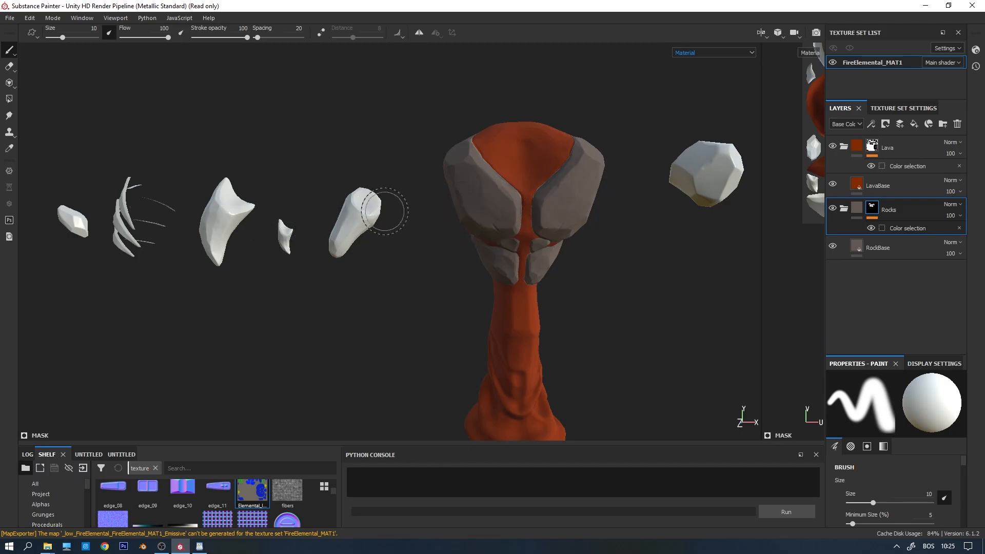
click(901, 229)
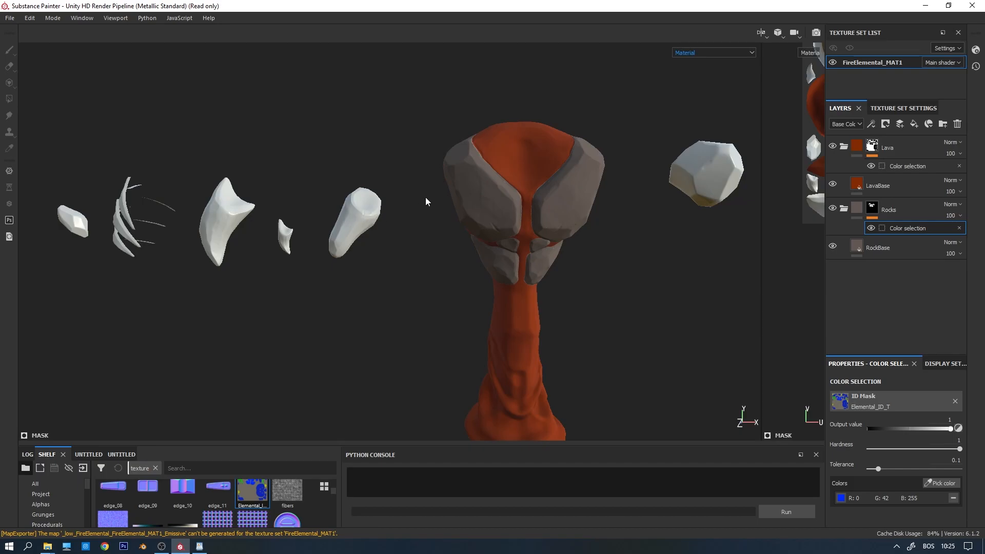
click(950, 482)
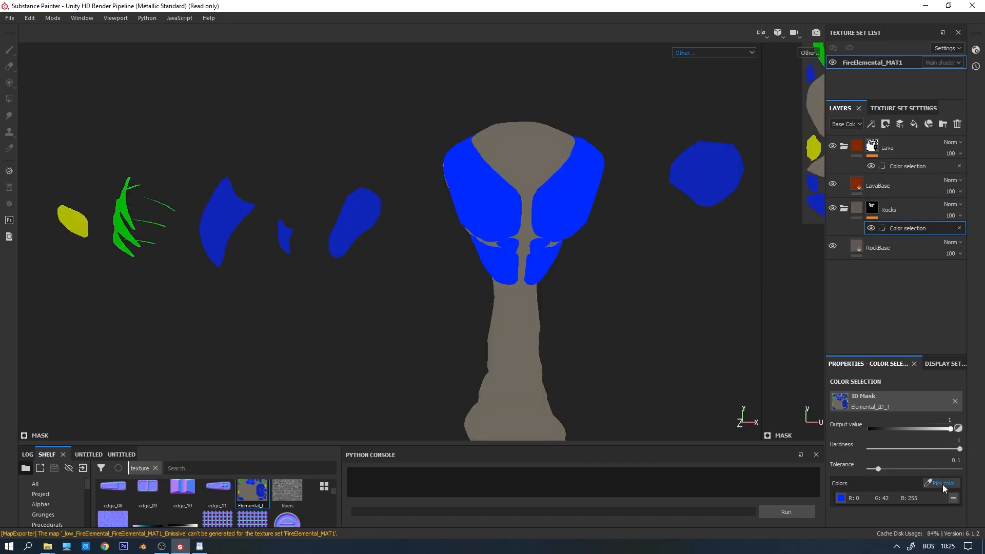
click(362, 210)
alt+middle_drag(157, 216, 61, 243)
scroll(402, 236, down, 3)
alt+middle_drag(513, 222, 348, 244)
scroll(362, 243, down, 2)
alt+middle_drag(416, 251, 514, 253)
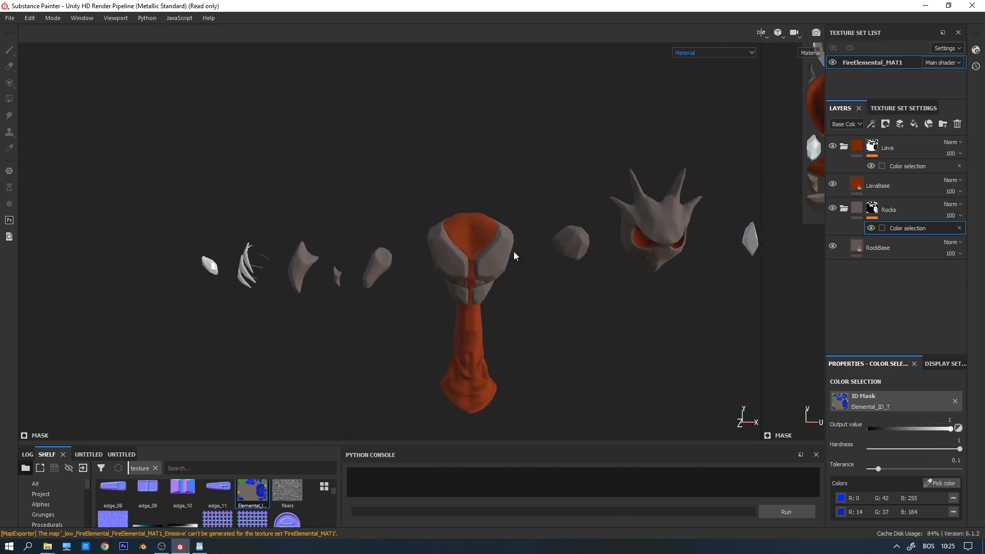
Collapse the Lava and Rocks folders, and add a black-masked folder named Metal above them.
click(843, 147)
click(844, 184)
click(899, 153)
click(943, 124)
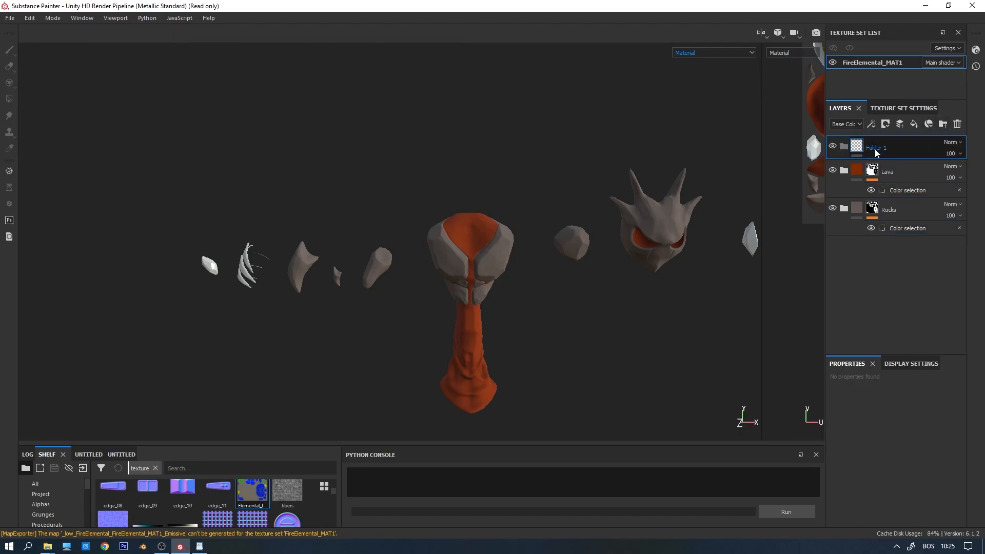
right_click(900, 143)
click(896, 16)
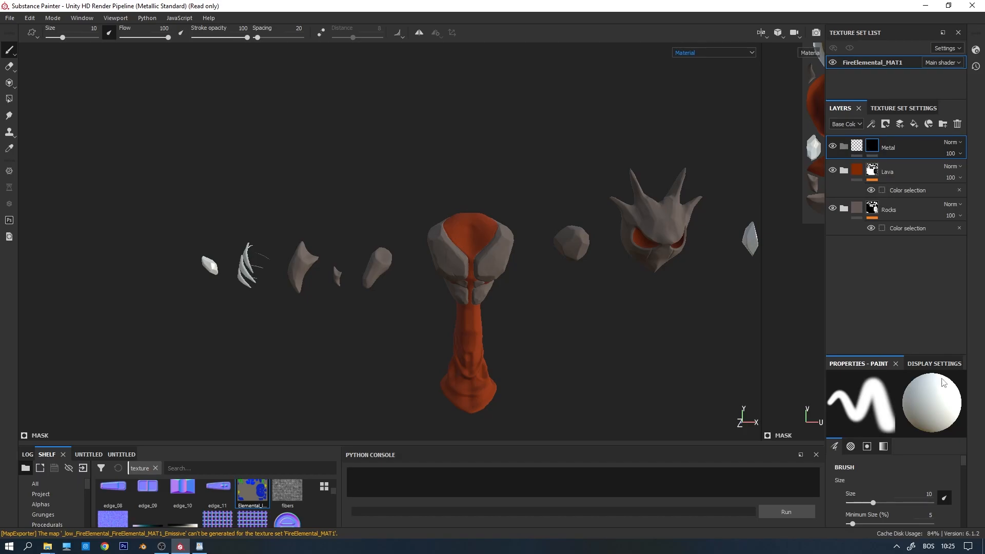
Add a color selection to Metal's mask using Elemental_ID_T and pick the curved spikes' green (R 0, G 184, B 2).
right_click(890, 146)
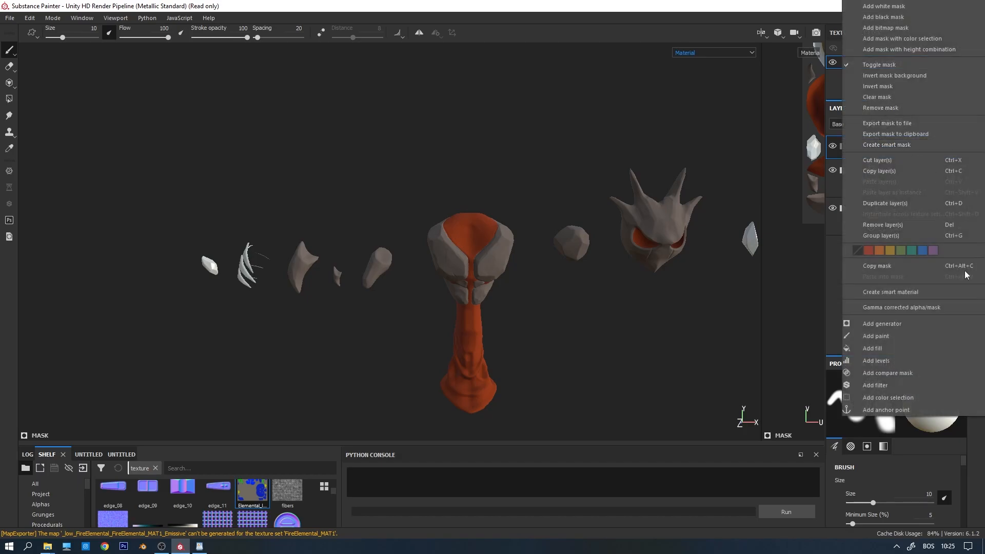
click(903, 399)
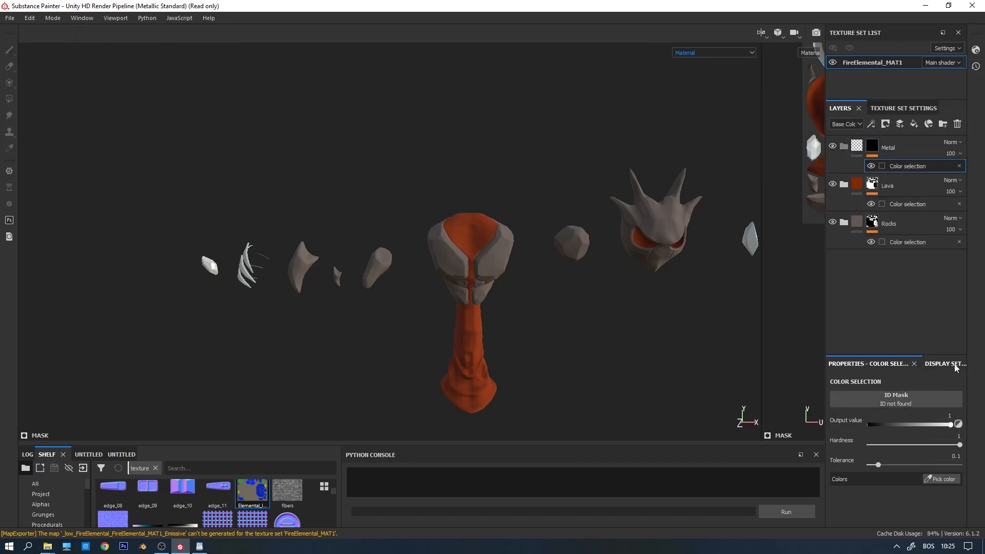
drag(252, 496, 883, 396)
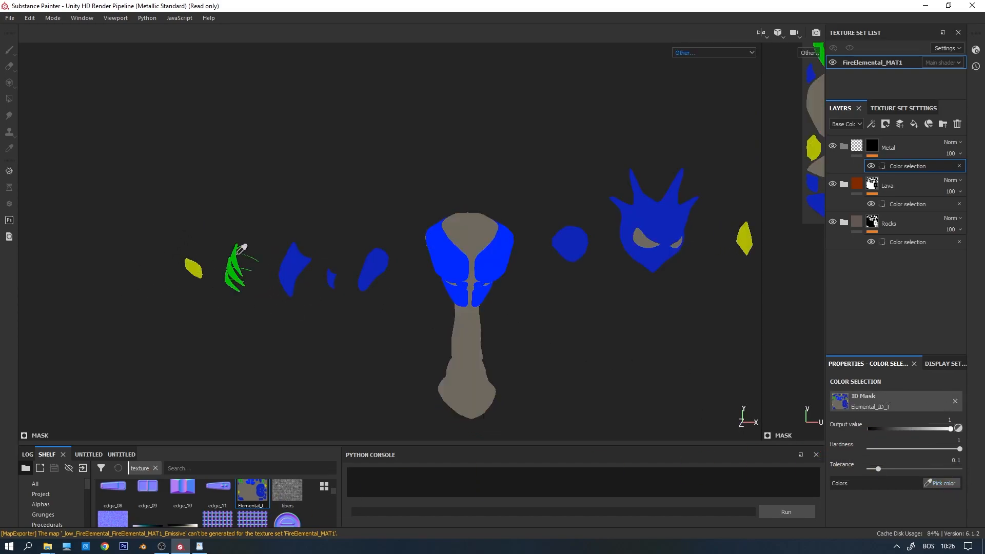
click(239, 250)
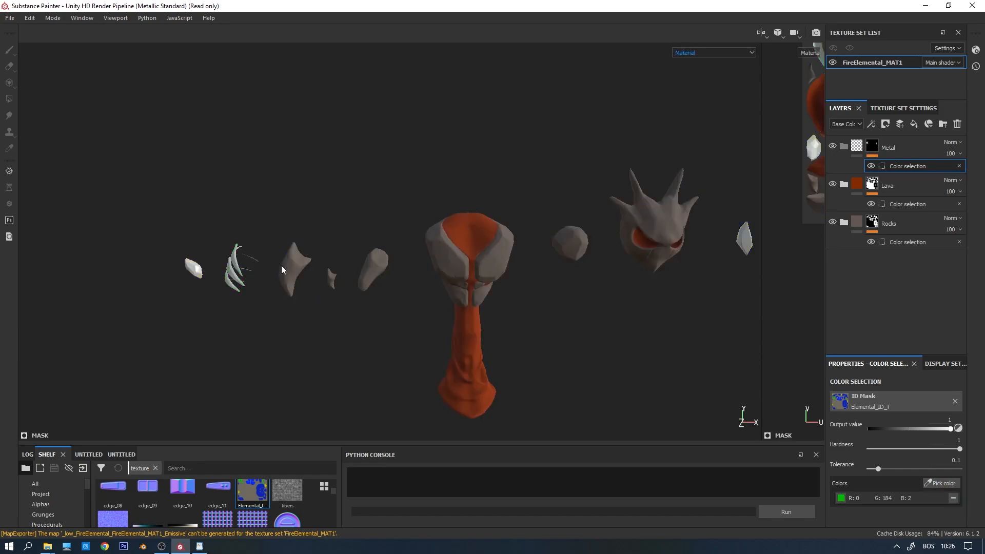
Add a fill layer inside the Metal folder and set its base color to dark grey, 0.095 in each channel.
click(914, 124)
alt+drag(339, 272, 305, 264)
alt+middle_drag(305, 264, 446, 227)
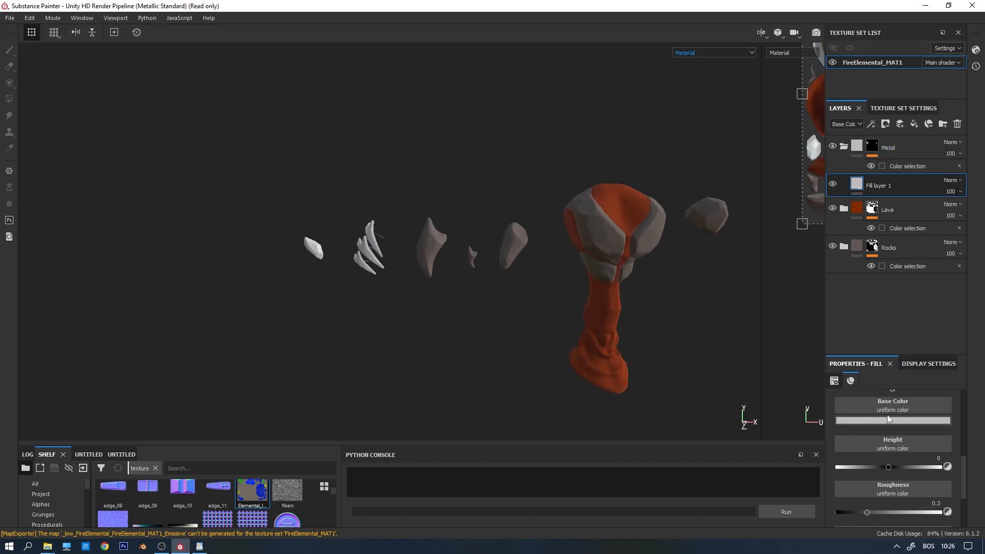
click(889, 419)
click(931, 497)
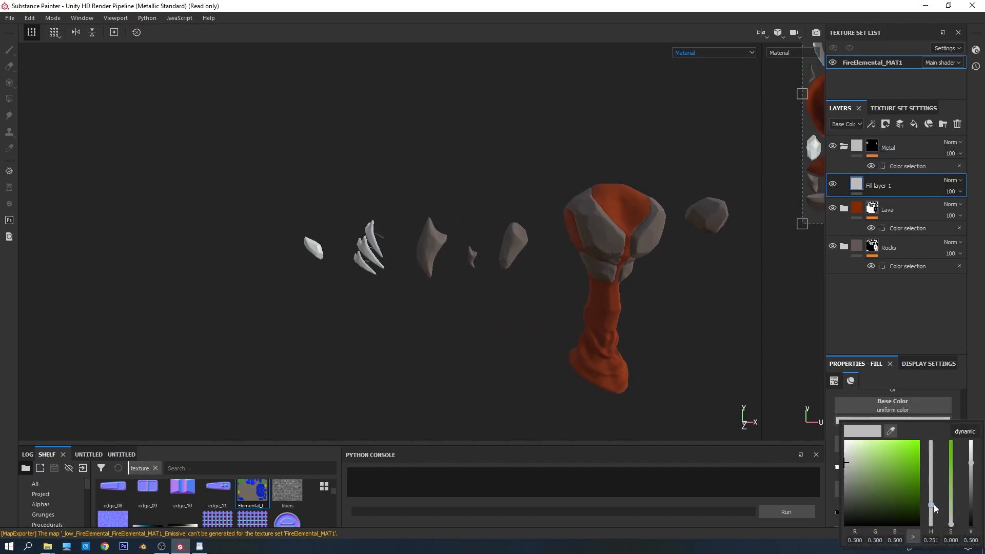
click(847, 489)
mouse_move(849, 492)
mouse_down()
mouse_move(825, 490)
mouse_move(805, 510)
mouse_move(753, 490)
mouse_move(694, 484)
mouse_move(686, 471)
mouse_move(672, 497)
mouse_up()
drag(932, 491, 932, 481)
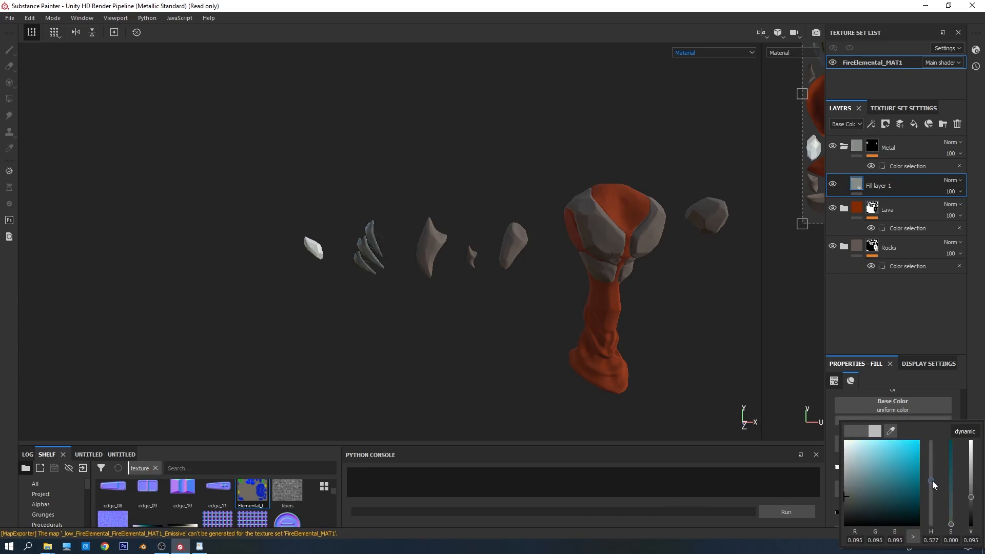
Raise the roughness of the Metal folder's fill layer strongly to give the curved spikes a matte finish.
alt+drag(629, 407, 492, 267)
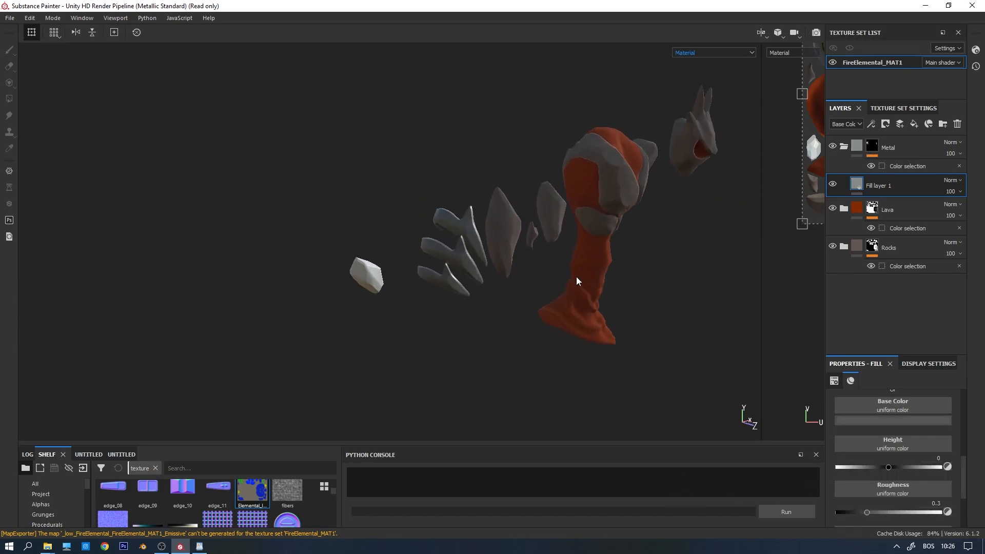
scroll(577, 279, up, 3)
alt+drag(600, 271, 510, 266)
scroll(510, 267, down, 3)
alt+middle_drag(354, 246, 513, 324)
scroll(505, 323, down, 3)
shift+right_drag(542, 313, 602, 318)
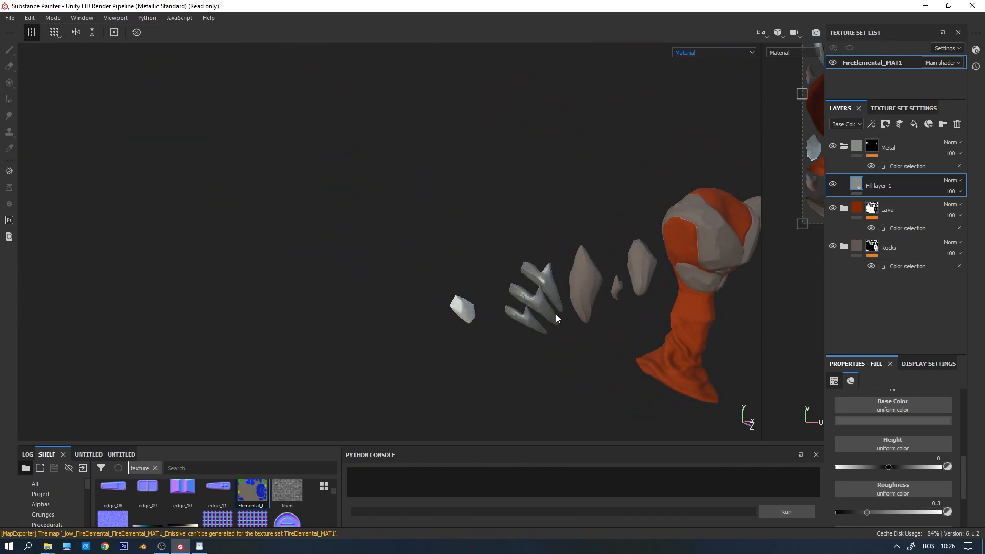
alt+middle_drag(538, 307, 508, 275)
scroll(508, 275, down, 2)
scroll(512, 275, up, 5)
mouse_move(549, 276)
alt+mouse_down()
mouse_move(561, 279)
mouse_move(513, 273)
mouse_move(486, 253)
mouse_move(547, 260)
alt+mouse_up()
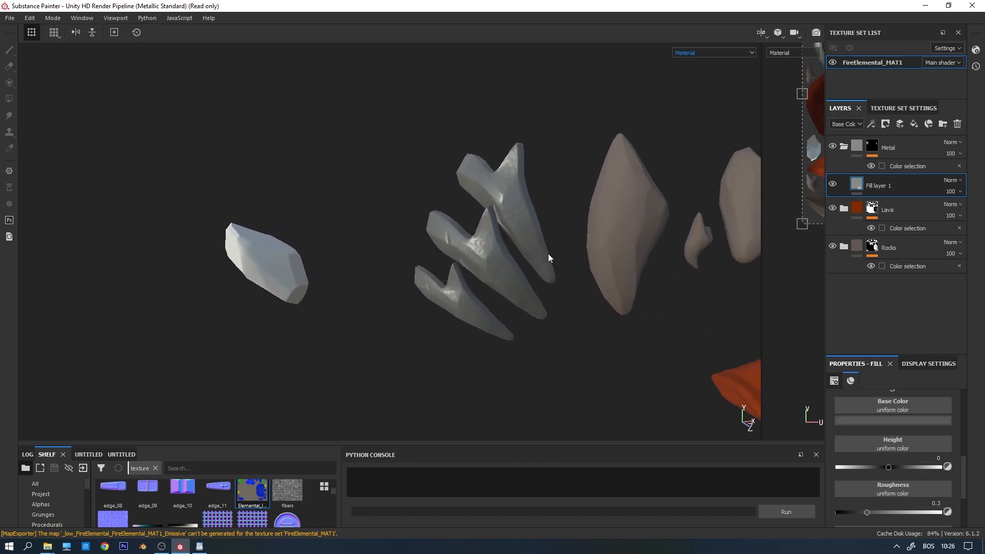
drag(868, 512, 935, 515)
Set the Metal fill layer to tri-planar projection and turn off its height and normal channels.
scroll(913, 452, up, 5)
scroll(915, 459, down, 3)
scroll(910, 461, up, 3)
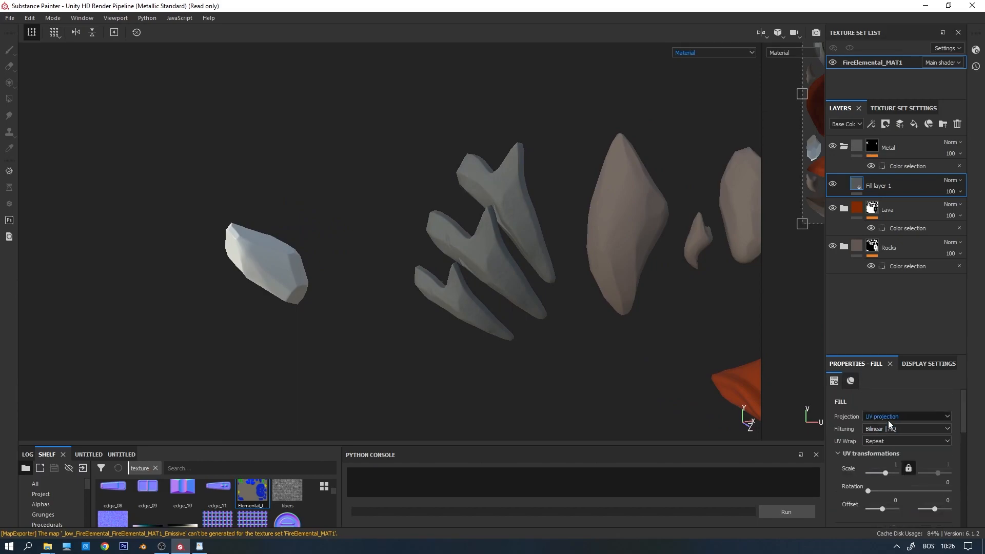
click(887, 416)
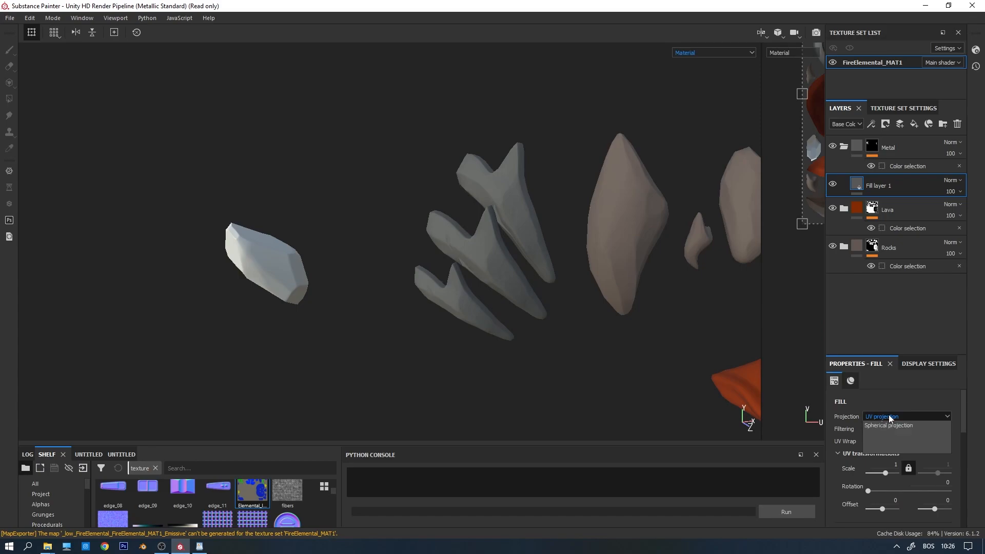
click(888, 432)
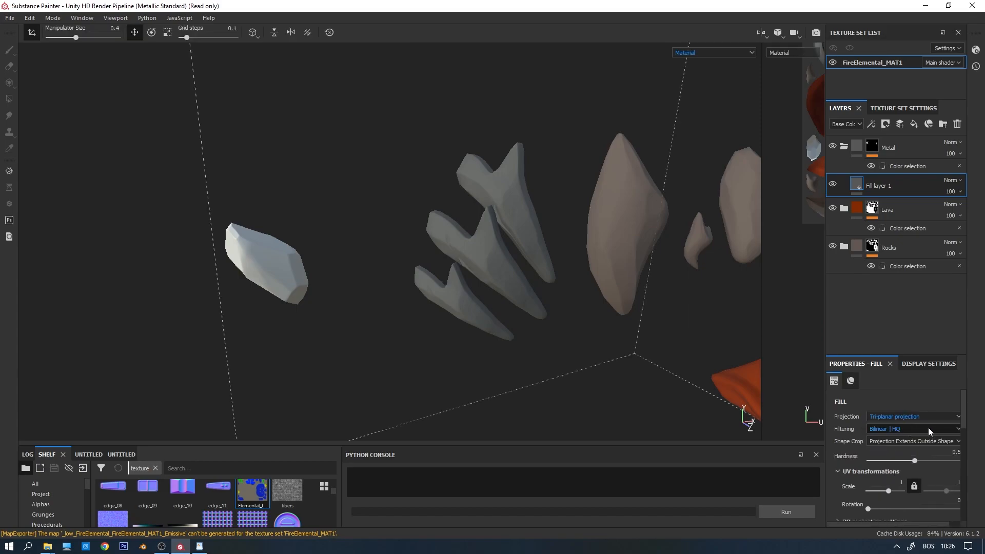
scroll(926, 428, down, 2)
scroll(913, 436, down, 1)
click(872, 434)
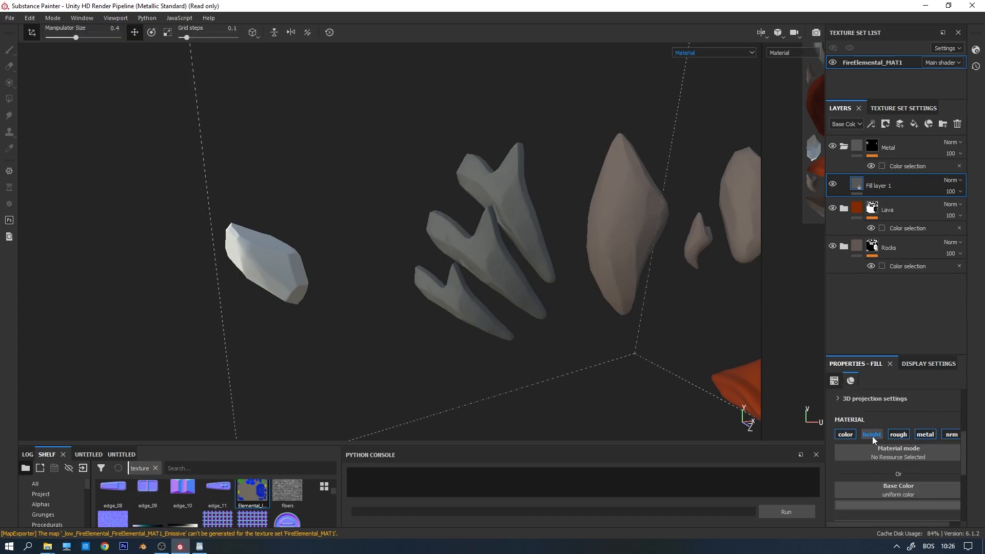
Change the Metal fill layer's base color to a dark muted blue with a hue of about 0.575.
click(910, 505)
click(931, 437)
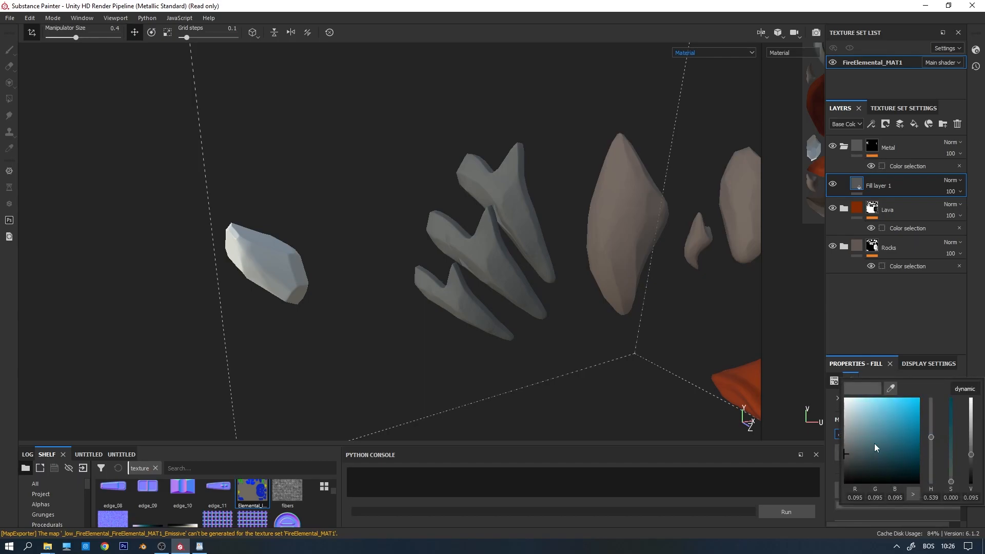
drag(857, 450, 864, 464)
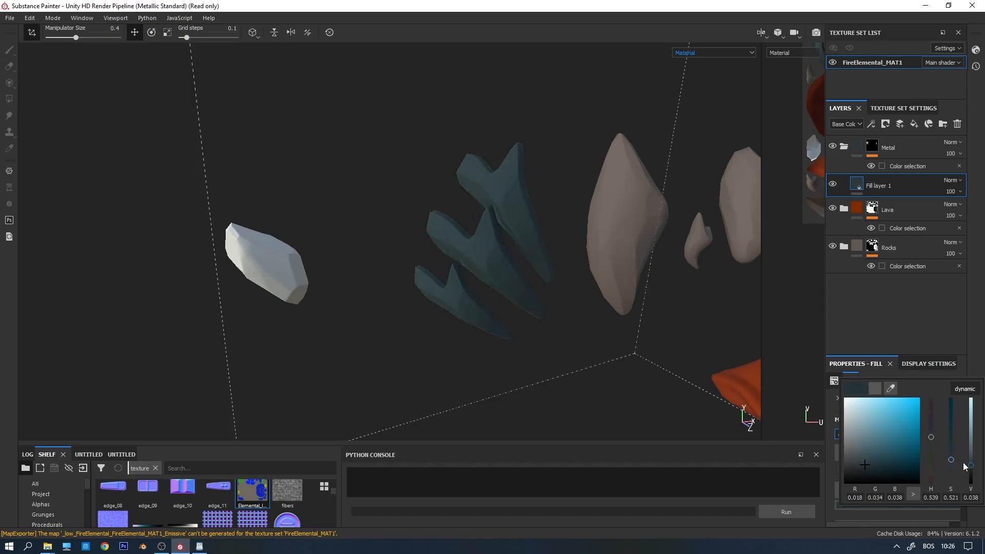
drag(949, 458, 932, 434)
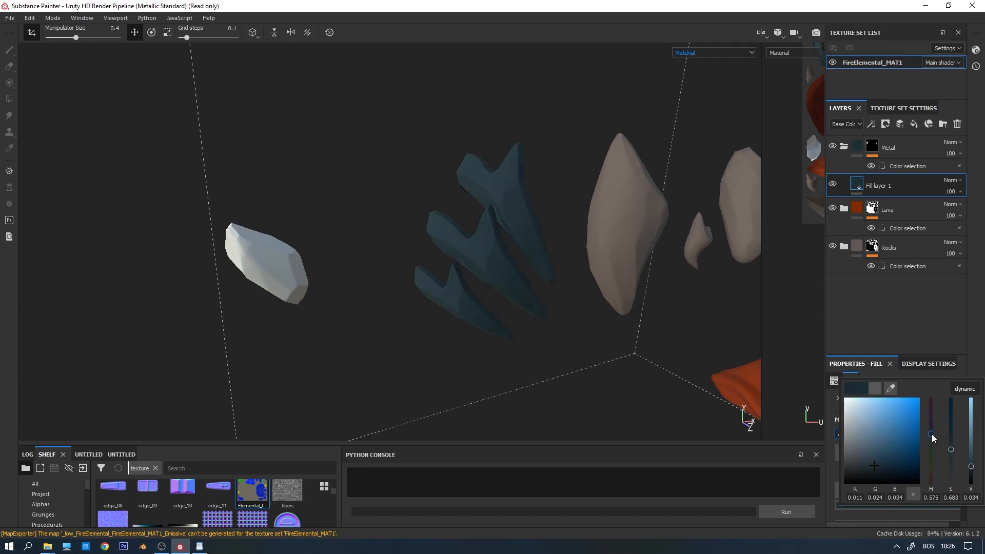
click(877, 458)
alt+drag(641, 329, 560, 332)
scroll(560, 332, down, 4)
alt+middle_drag(560, 332, 370, 229)
scroll(370, 228, down, 2)
alt+drag(477, 254, 557, 261)
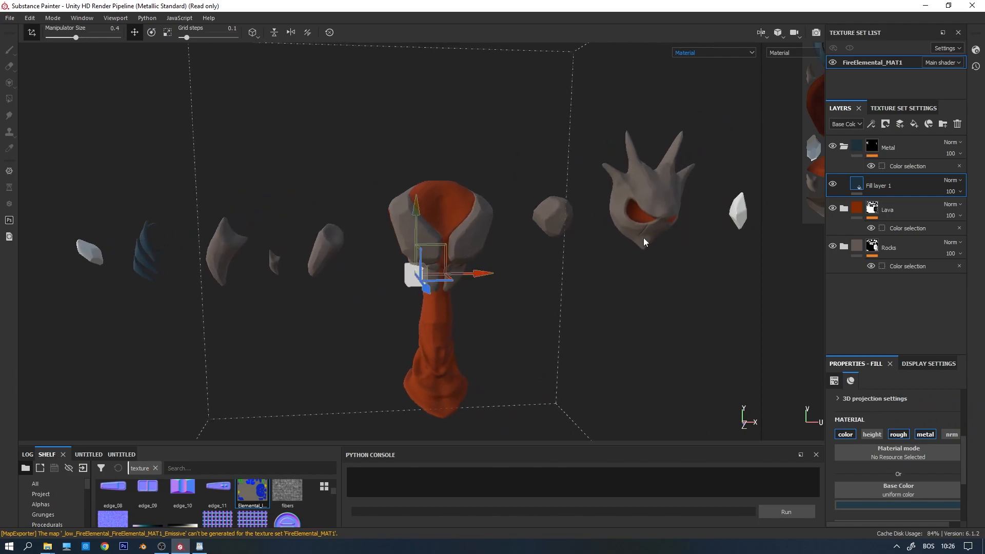
Collapse the Metal folder and add a black-masked folder named Crystals above it.
click(844, 143)
click(902, 147)
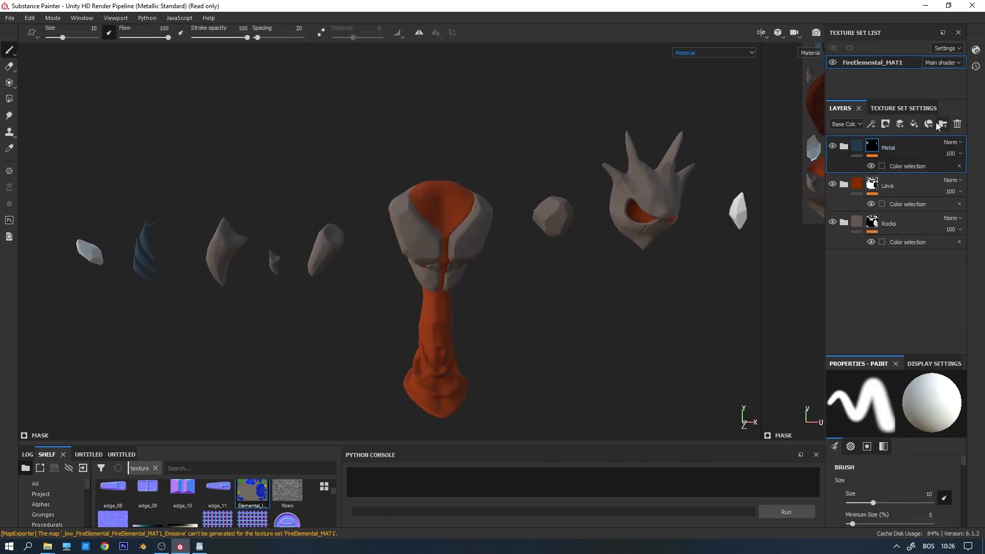
click(945, 126)
right_click(881, 147)
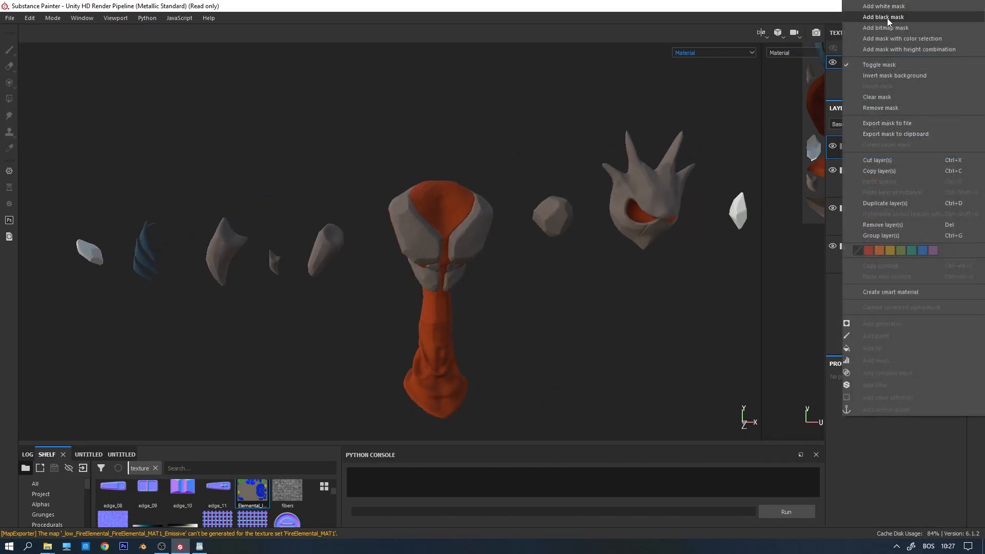
click(887, 17)
text(Crystals)
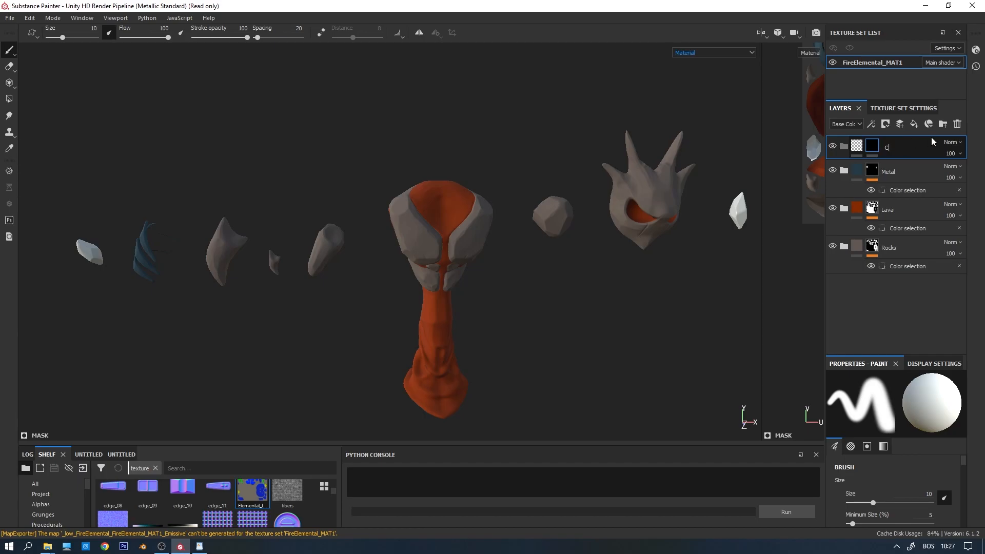
key(Return)
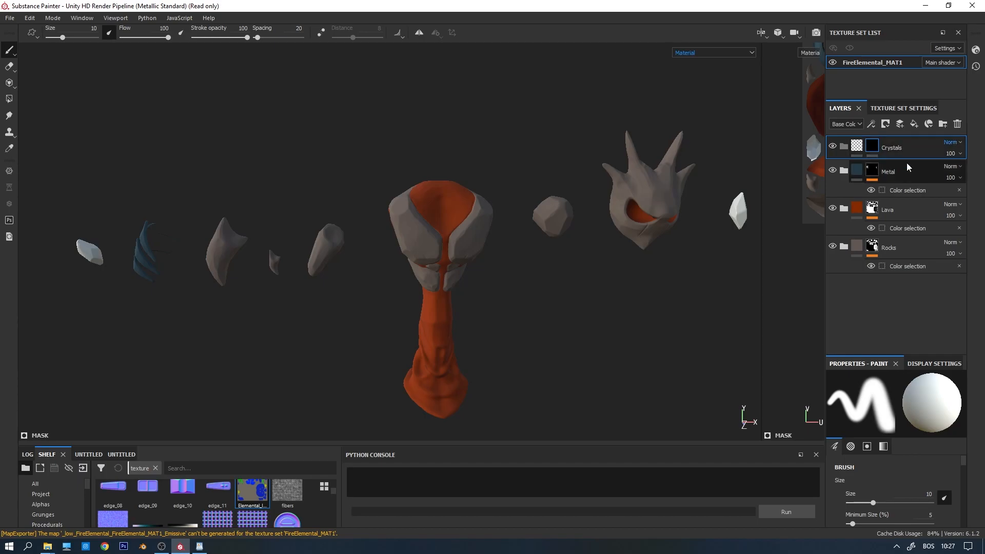
Add a color selection to Crystals' mask using Elemental_ID_T and pick the yellow of the crystal piece.
right_click(893, 149)
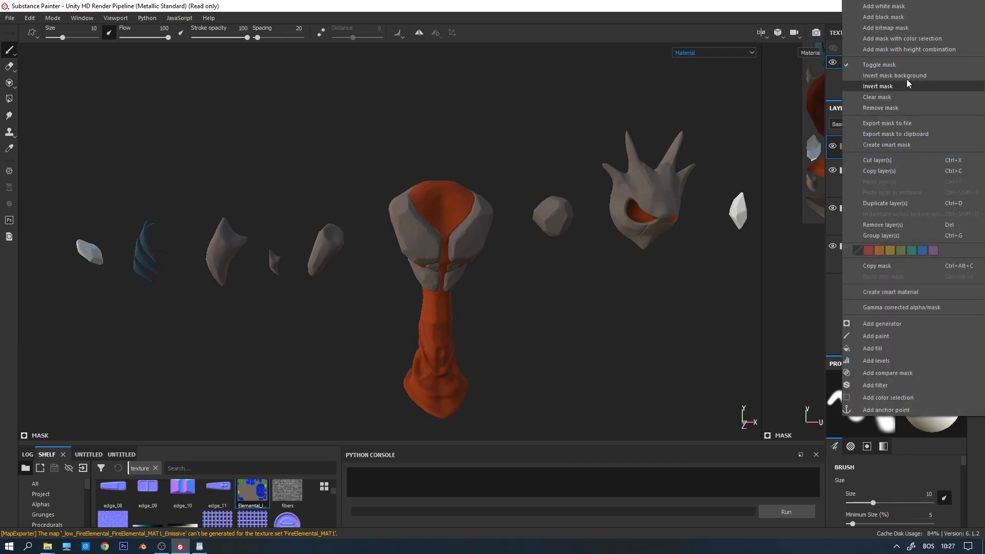
click(902, 18)
right_click(896, 149)
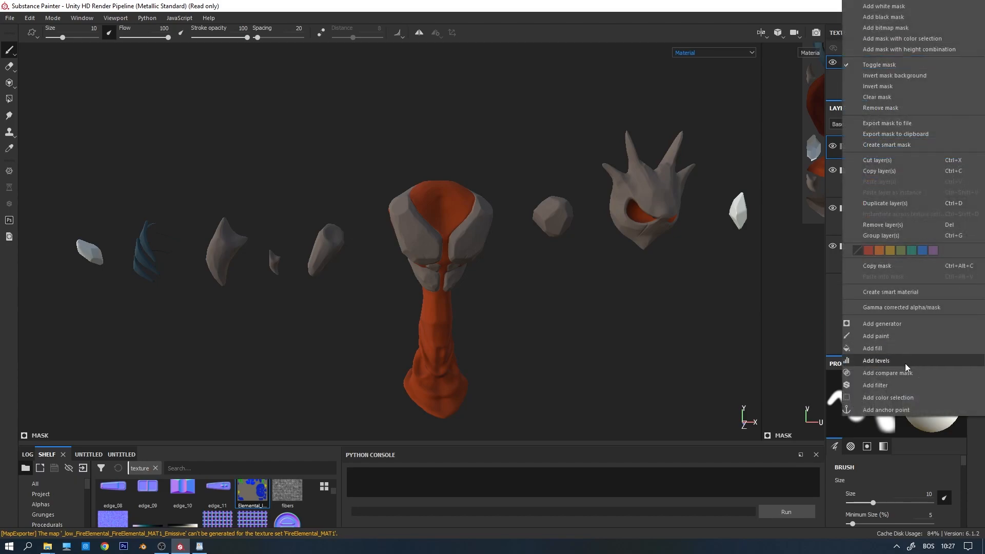
click(894, 398)
drag(250, 490, 895, 402)
click(946, 484)
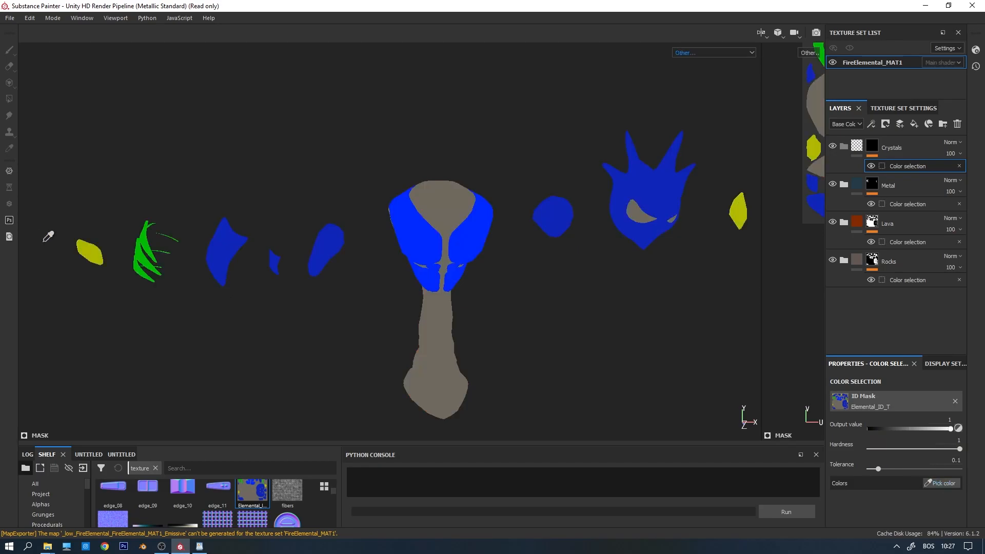
click(100, 258)
Add a fill layer and place it inside the Crystals folder.
scroll(543, 221, down, 1)
alt+middle_drag(616, 208, 626, 238)
click(913, 124)
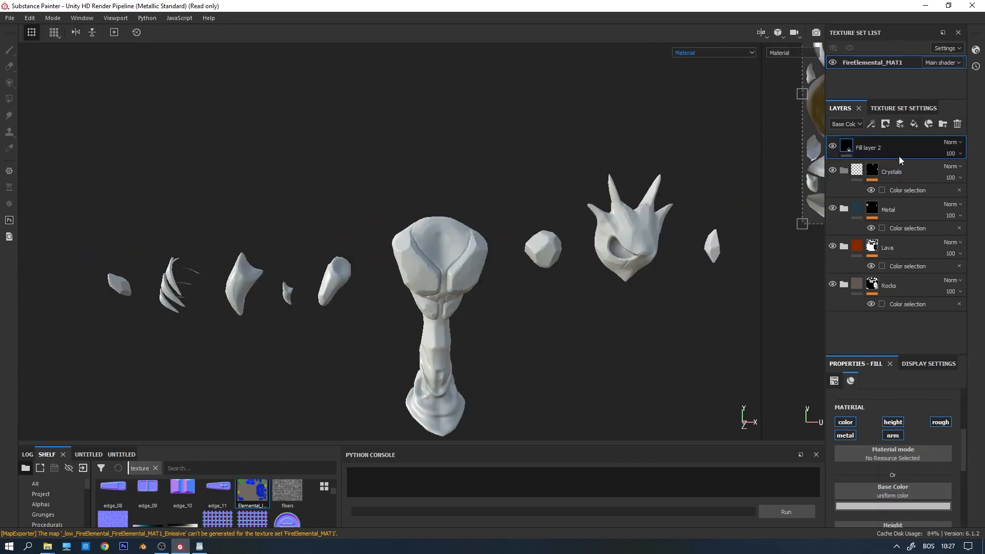
drag(853, 151, 903, 198)
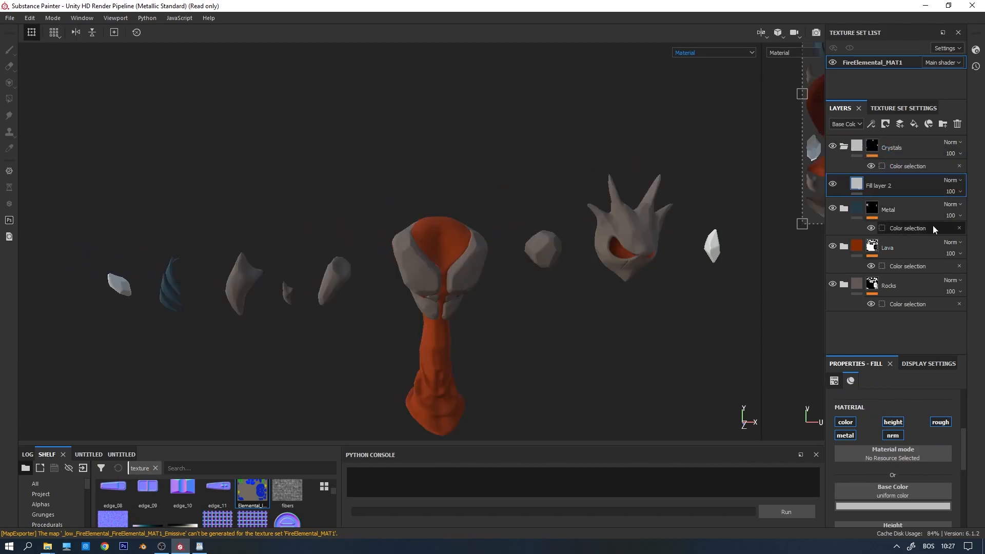
Rename the Metal folder's fill layer MetalBase and the Crystals folder's fill layer CrystalBase.
click(844, 209)
double_click(882, 247)
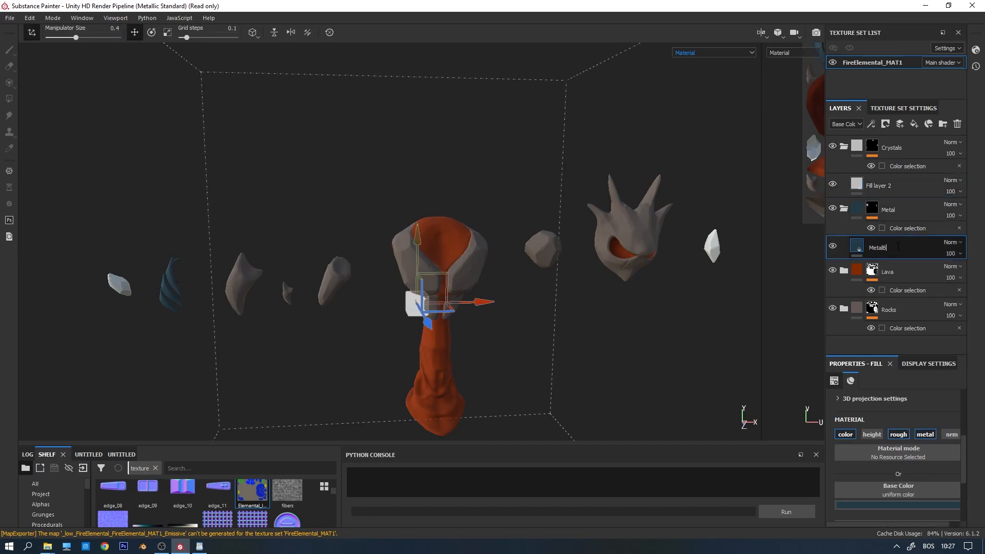
text(MetalBase)
double_click(882, 185)
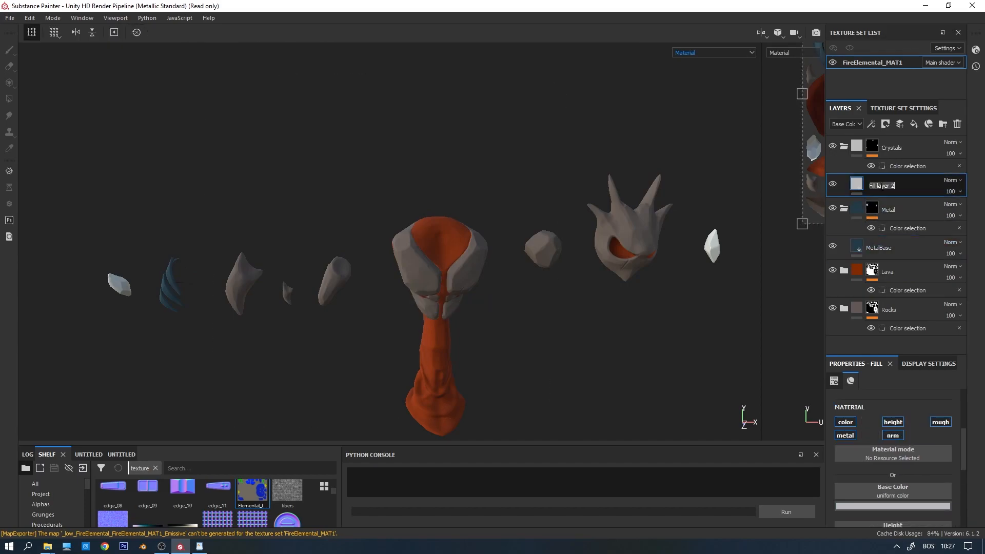
text(CrystalBase)
key(Return)
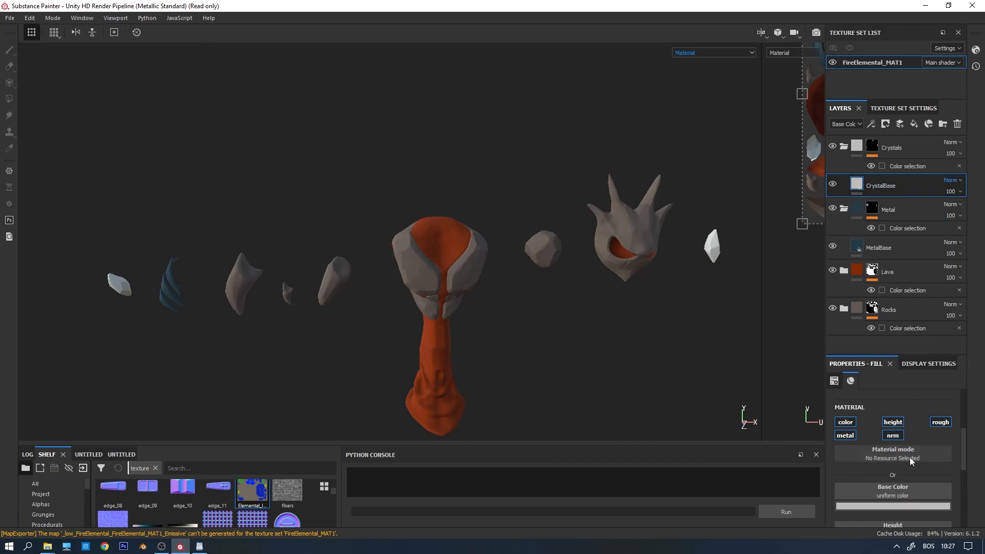
Turn off CrystalBase's height and normal channels and raise its roughness to about 0.966.
click(895, 438)
click(896, 426)
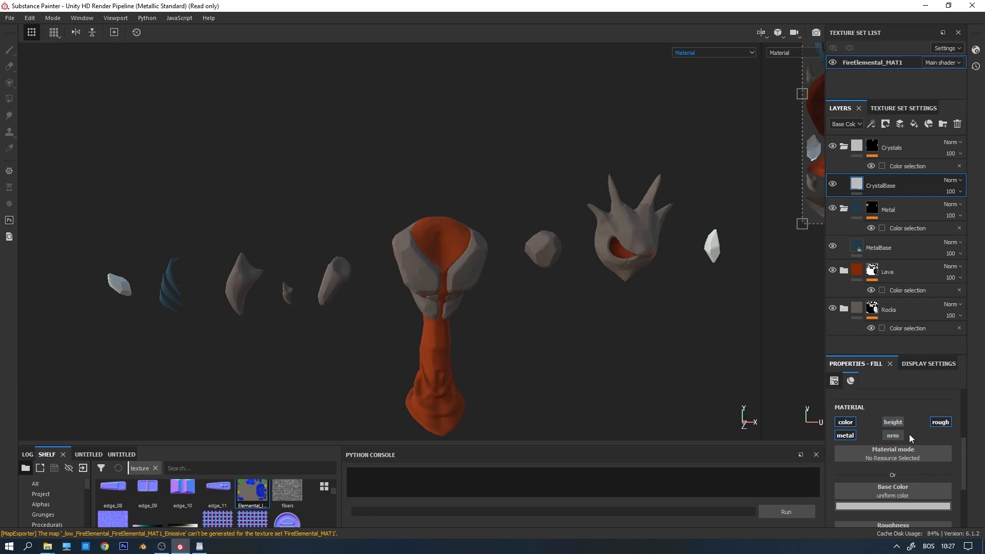
scroll(909, 436, down, 1)
drag(932, 524, 939, 523)
Set CrystalBase's base color to golden yellow (R 0.475, G 0.290, B 0.000).
click(894, 475)
click(931, 411)
mouse_move(932, 413)
mouse_down()
mouse_move(931, 405)
mouse_move(932, 435)
mouse_up()
click(870, 389)
mouse_move(910, 400)
mouse_down()
mouse_move(911, 377)
mouse_move(915, 401)
mouse_move(926, 398)
mouse_up()
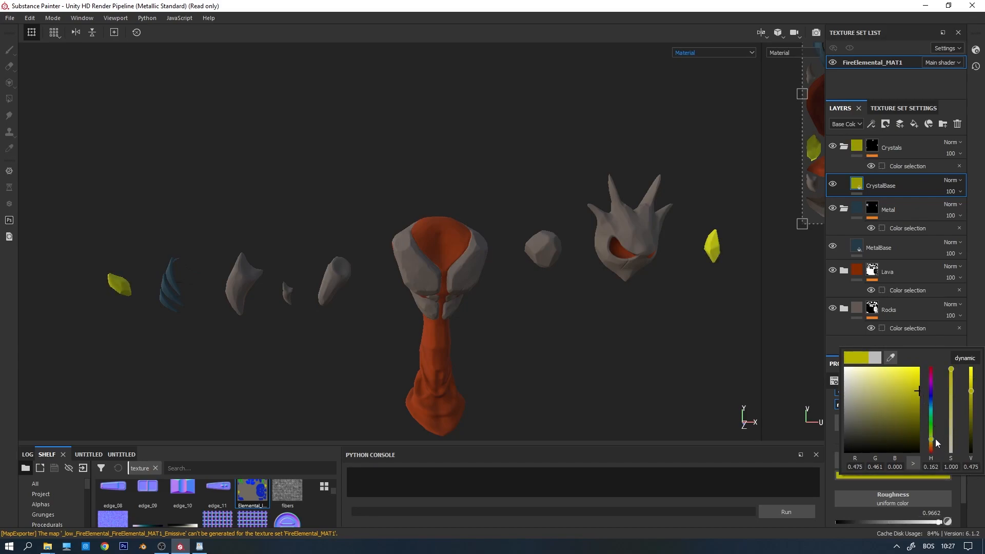
drag(931, 439, 934, 444)
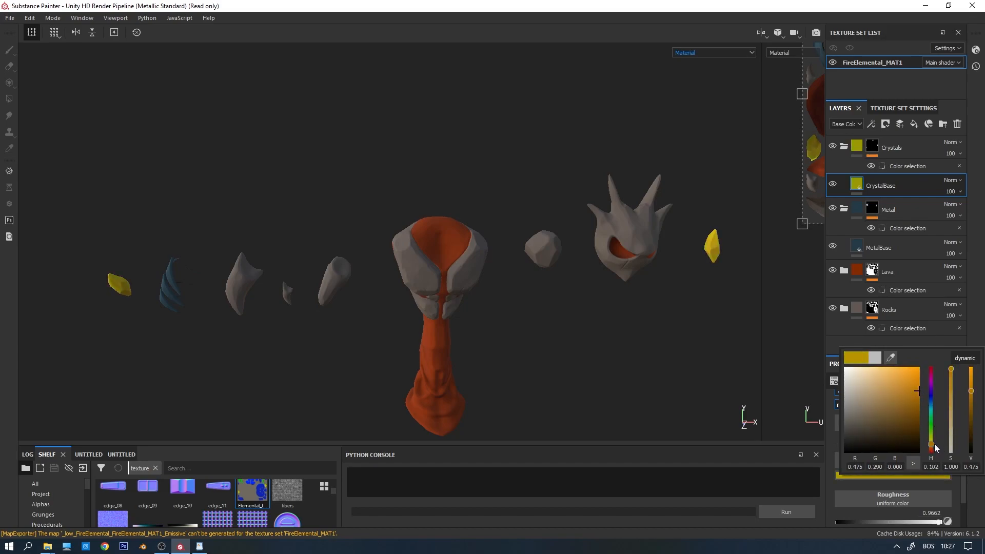
alt+drag(657, 301, 562, 276)
alt+drag(346, 150, 359, 128)
Save the project as Elemental_MAT in the Elementals folder.
click(9, 18)
click(10, 18)
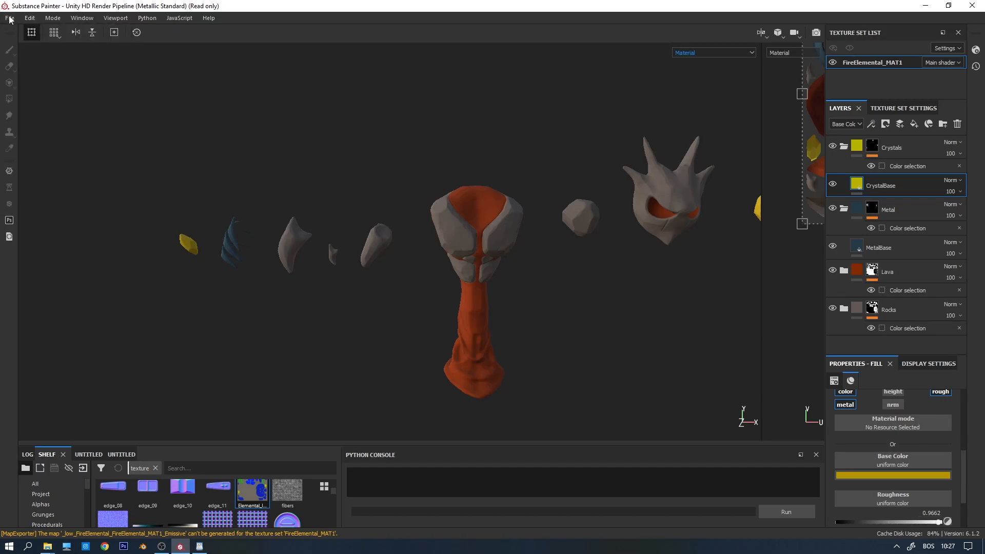
click(10, 18)
click(45, 134)
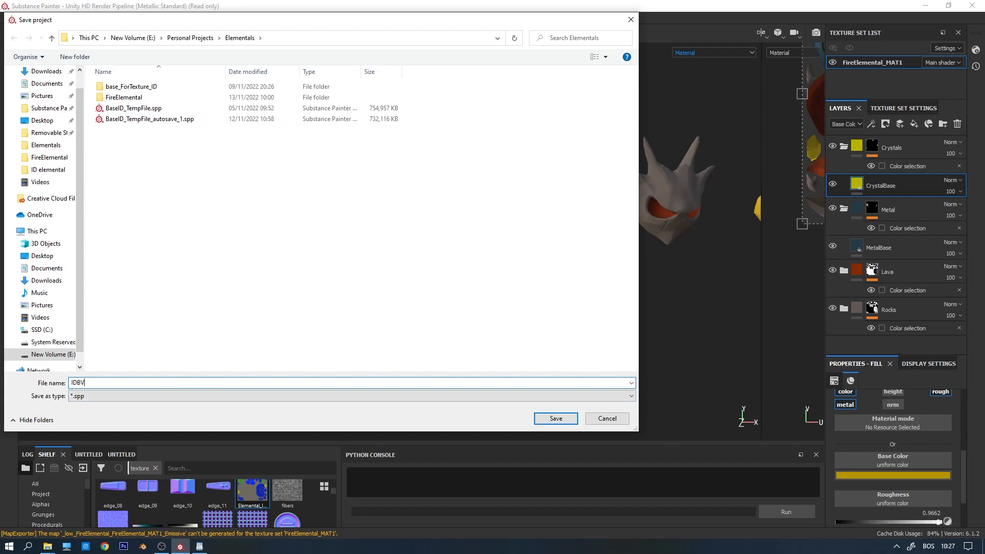
text(Eleme)
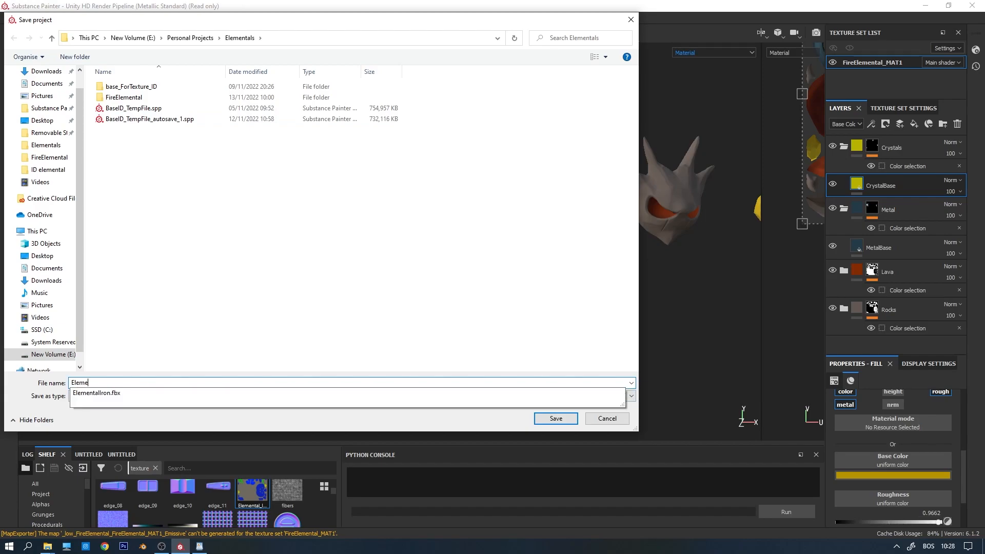
text(ntal_MAT)
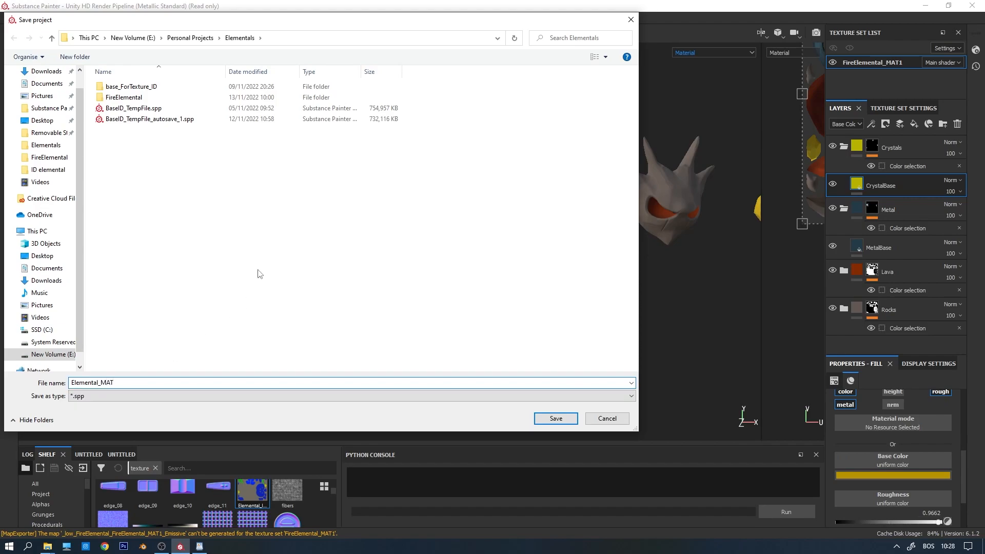
click(570, 418)
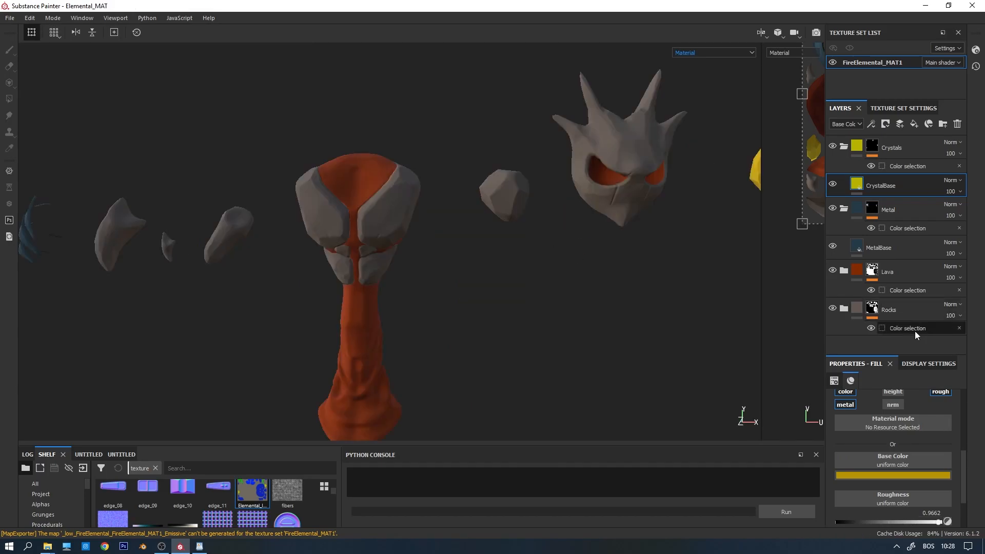
Add a fill layer above RockBase in the Rocks folder and turn off its height and normal channels.
click(844, 308)
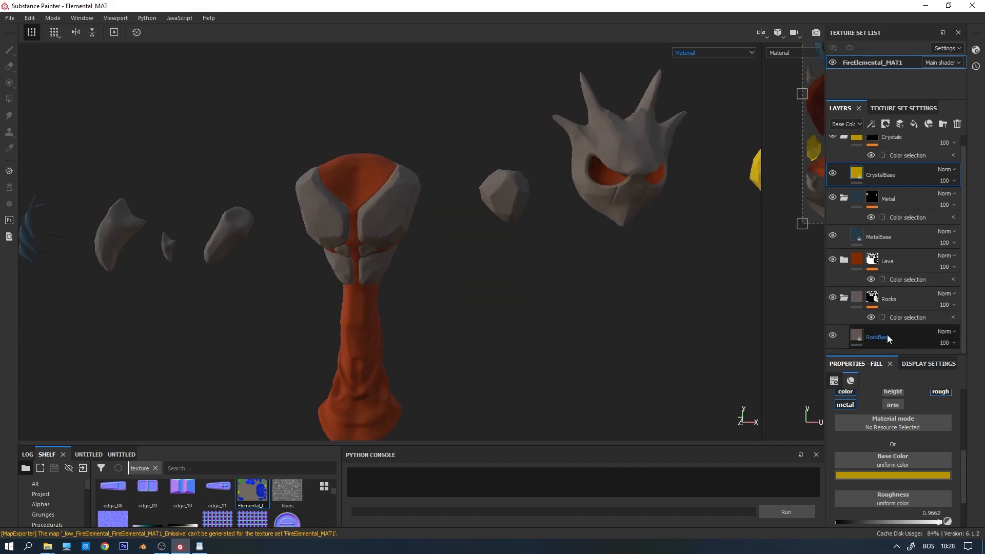
click(887, 334)
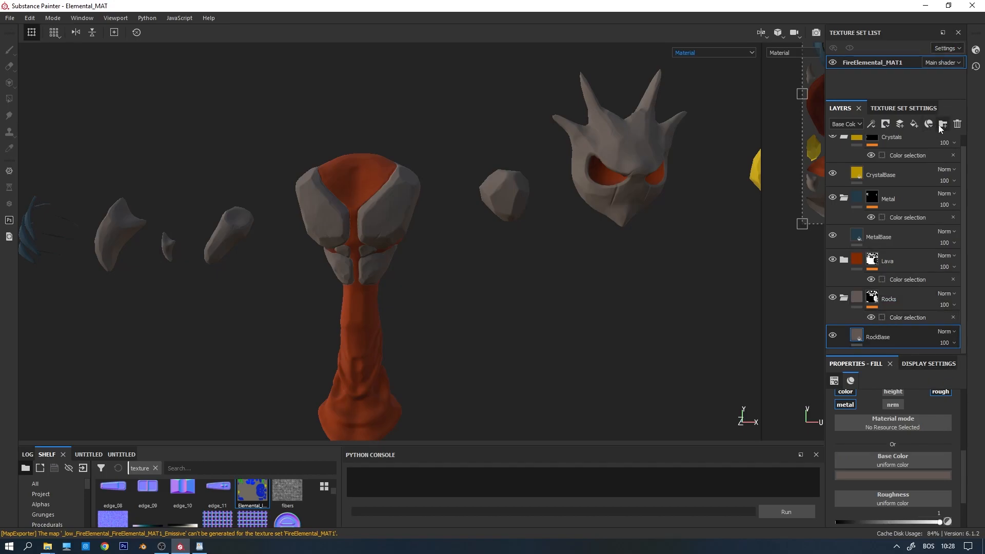
click(914, 124)
scroll(891, 319, down, 1)
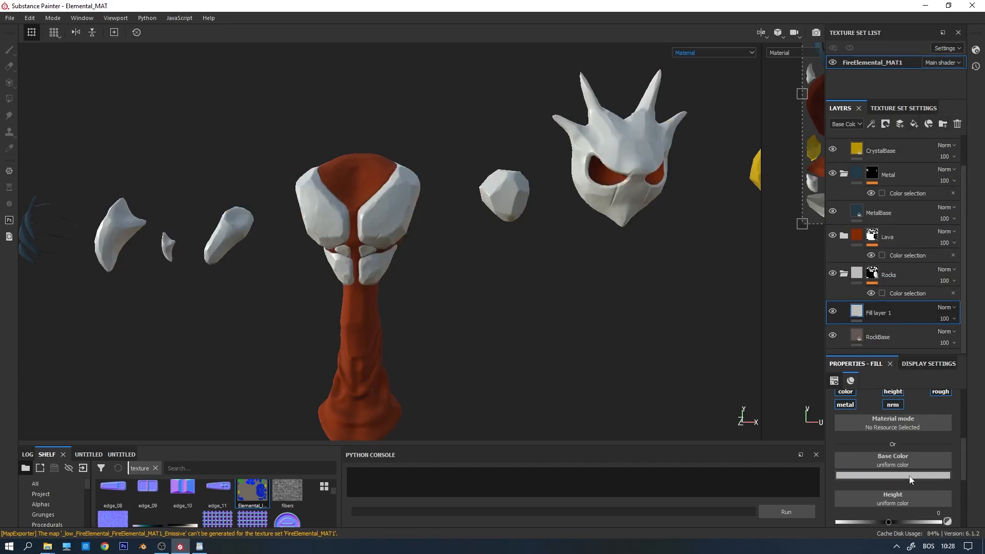
click(892, 391)
click(893, 405)
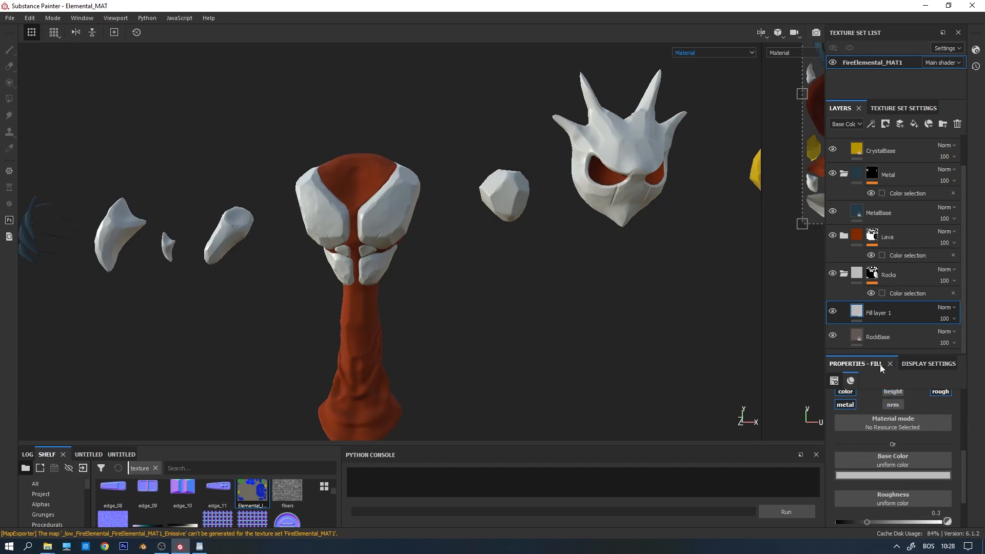
Sample RockBase's color as the new fill layer's base color and shift it to a warmer, lighter brown (about R 0.180, G 0.114, B 0.090).
click(891, 475)
drag(890, 355, 855, 334)
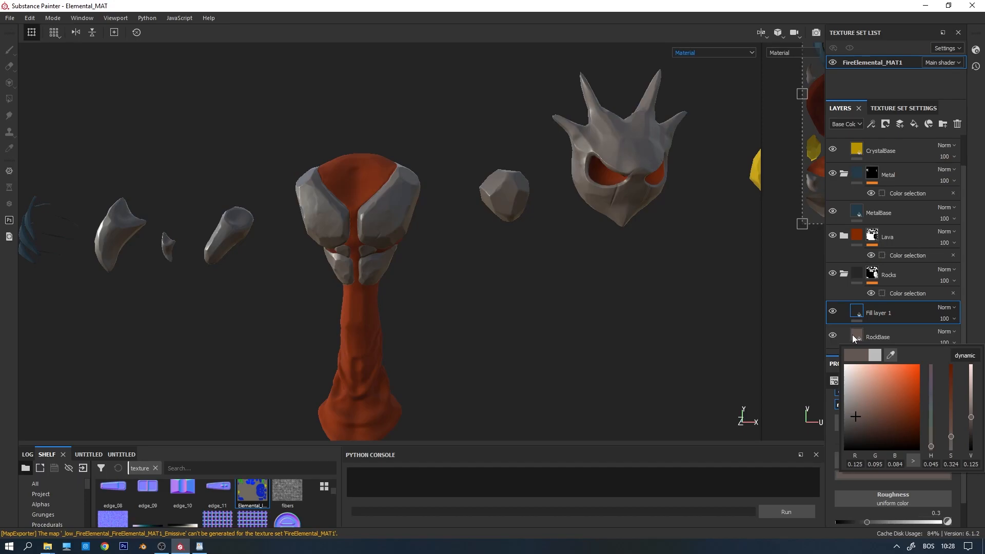
click(860, 413)
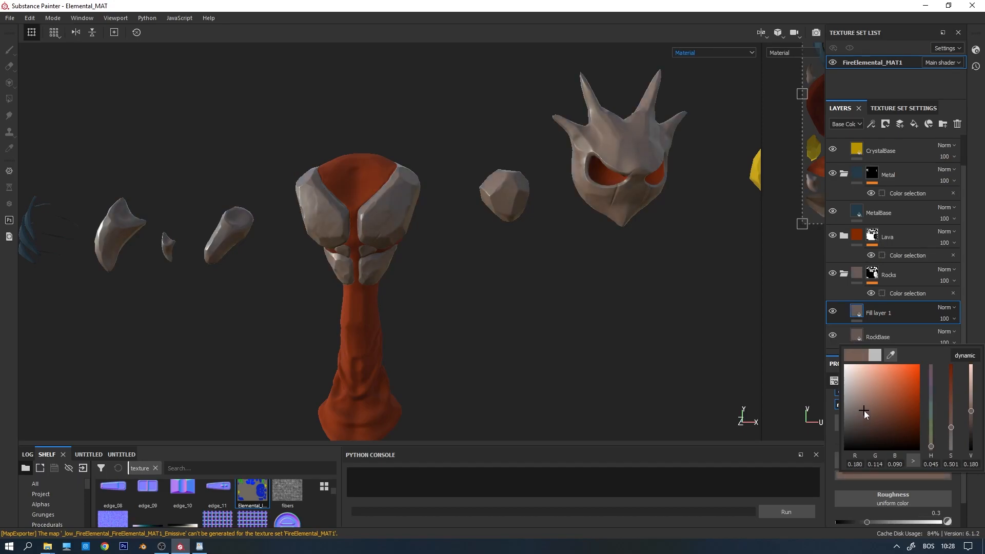
drag(932, 450, 932, 450)
Raise the new rock fill layer's roughness to about 0.913 and give the layer a black mask.
scroll(922, 498, down, 1)
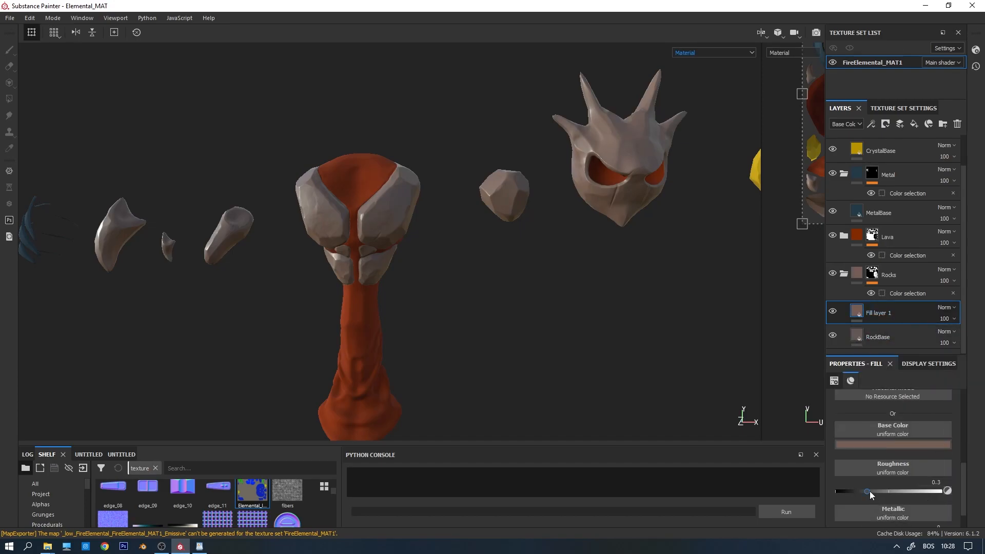
drag(867, 491, 931, 491)
alt+drag(420, 273, 475, 275)
alt+middle_drag(475, 275, 530, 282)
scroll(530, 282, up, 1)
scroll(691, 297, up, 1)
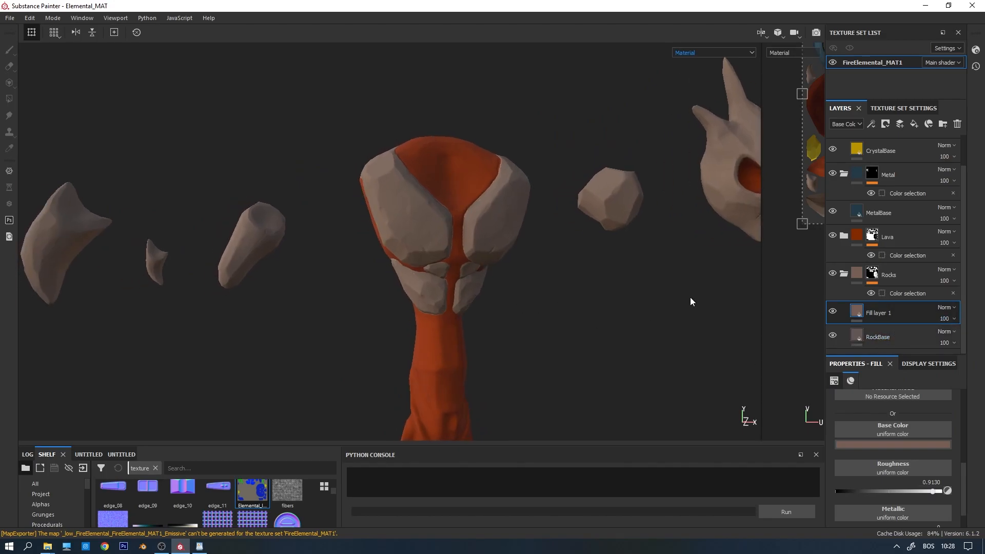
right_click(879, 314)
click(898, 17)
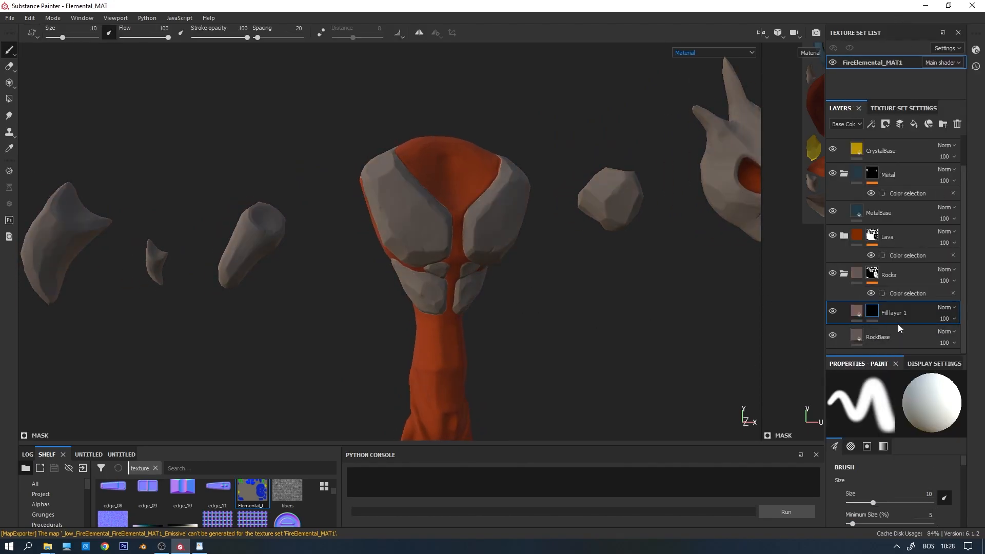
Examine the borders between the chest rocks and the lava up close from several angles.
mouse_move(470, 268)
alt+mouse_down()
mouse_move(490, 266)
mouse_move(496, 357)
alt+mouse_up()
scroll(518, 273, up, 2)
scroll(518, 272, down, 1)
scroll(461, 358, up, 4)
alt+middle_drag(461, 358, 469, 231)
alt+drag(400, 272, 527, 240)
alt+middle_drag(416, 272, 534, 245)
scroll(545, 253, down, 3)
scroll(556, 277, up, 5)
alt+drag(538, 282, 370, 267)
scroll(512, 246, down, 2)
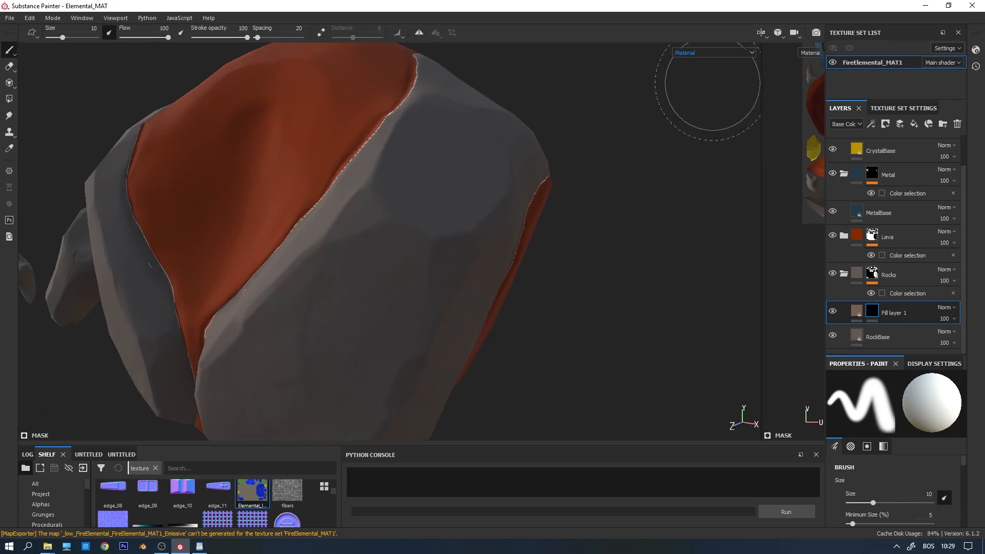
Inspect the chest in the Base Color view, then again in the Material view from several angles.
click(713, 52)
click(698, 82)
alt+drag(472, 237, 397, 295)
alt+right_drag(397, 295, 362, 363)
alt+middle_drag(363, 363, 551, 223)
alt+drag(552, 223, 593, 164)
click(710, 55)
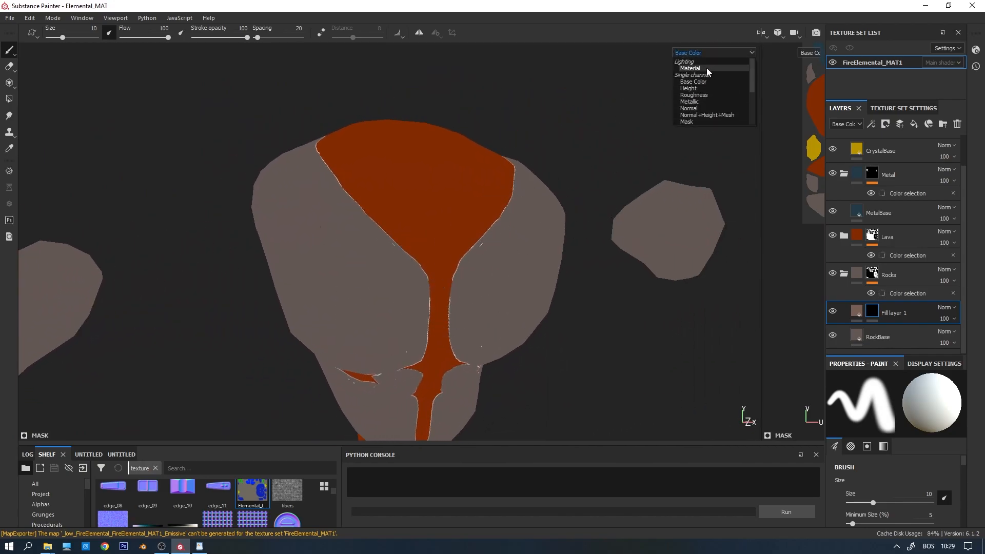
click(708, 68)
mouse_move(583, 231)
alt+mouse_down()
mouse_move(439, 301)
mouse_move(479, 246)
alt+mouse_up()
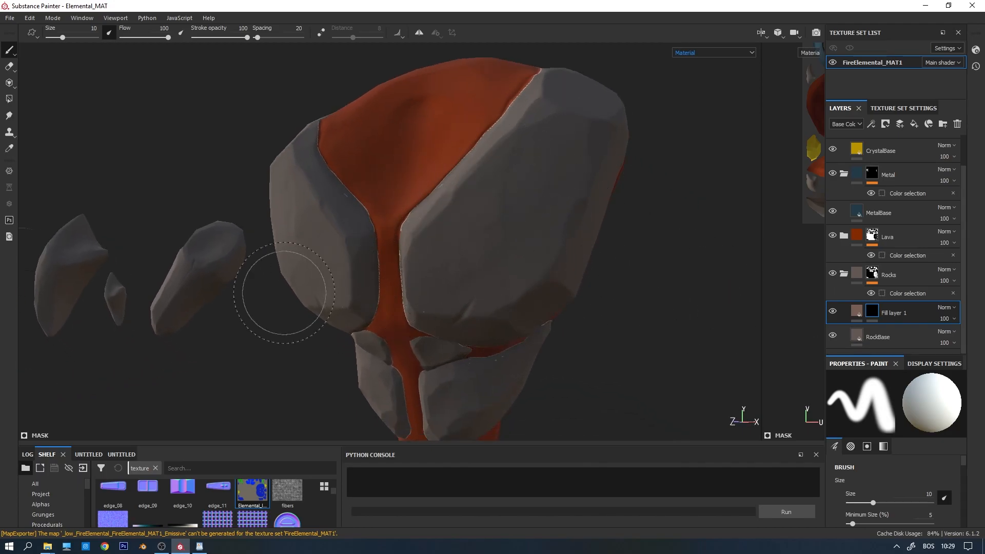
alt+drag(287, 299, 207, 103)
alt+drag(594, 297, 692, 287)
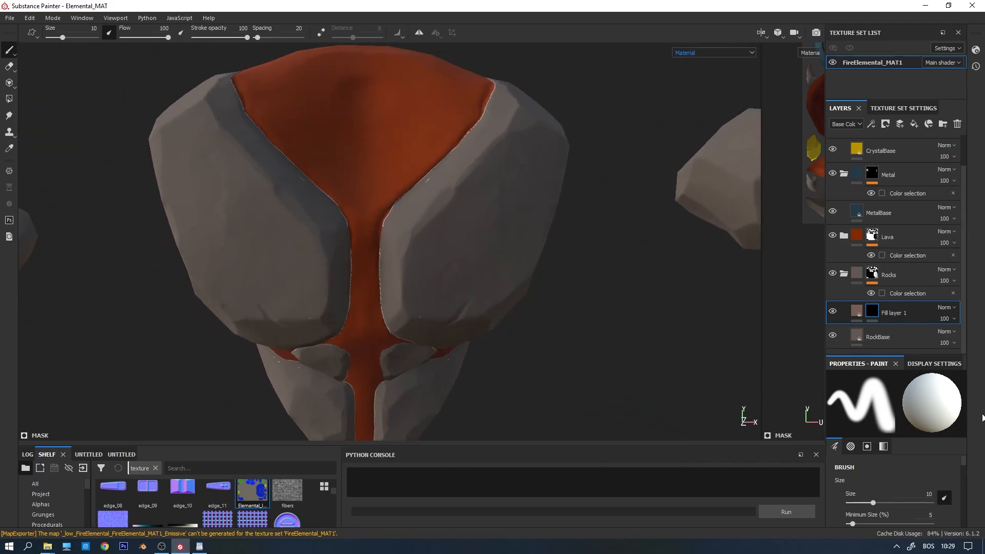
Add a Light generator to the black mask of Fill layer 1 in the Rocks folder.
right_click(873, 311)
right_click(892, 315)
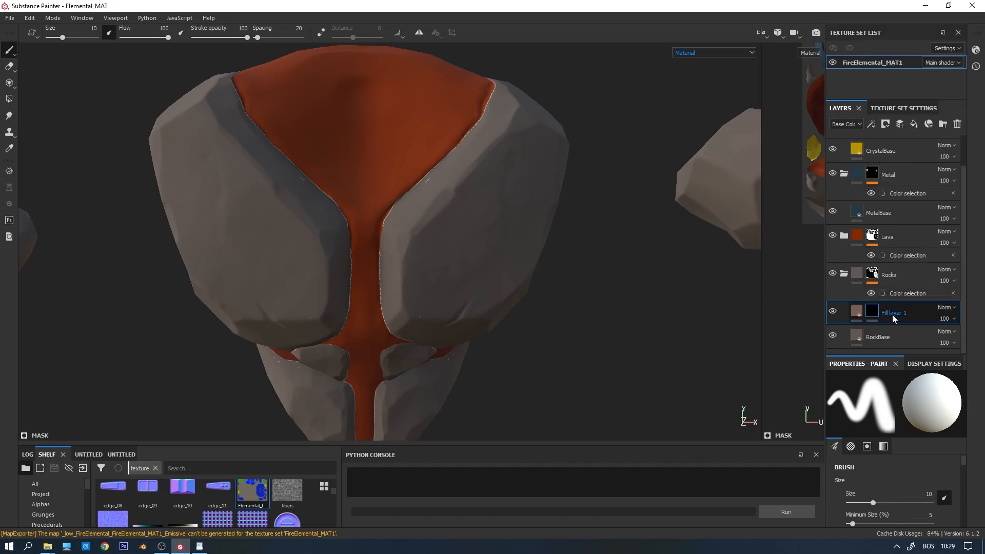
click(896, 323)
click(903, 404)
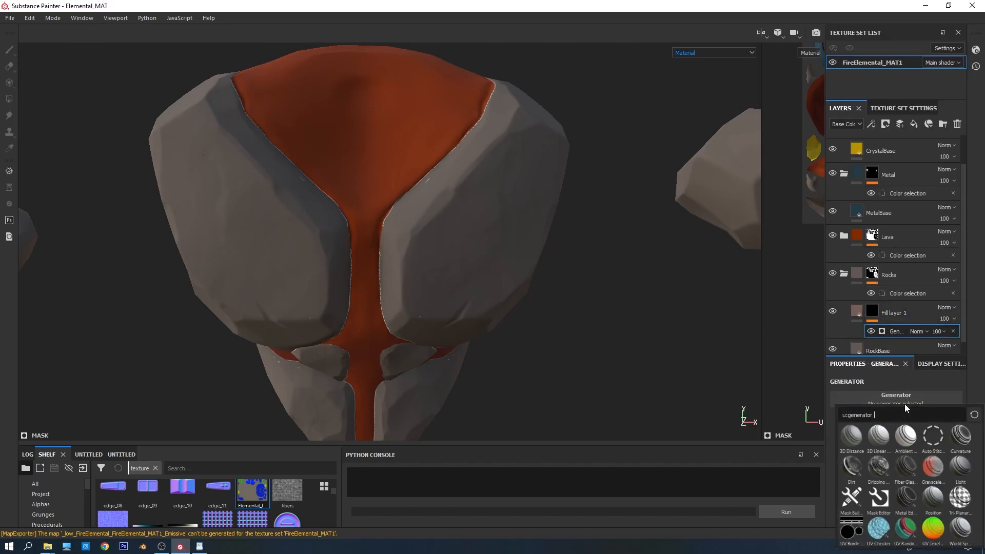
click(960, 468)
Show only the base color in the viewport and set the Light generator's vertical angle to 270, checking the rocks from several angles.
click(708, 51)
click(702, 82)
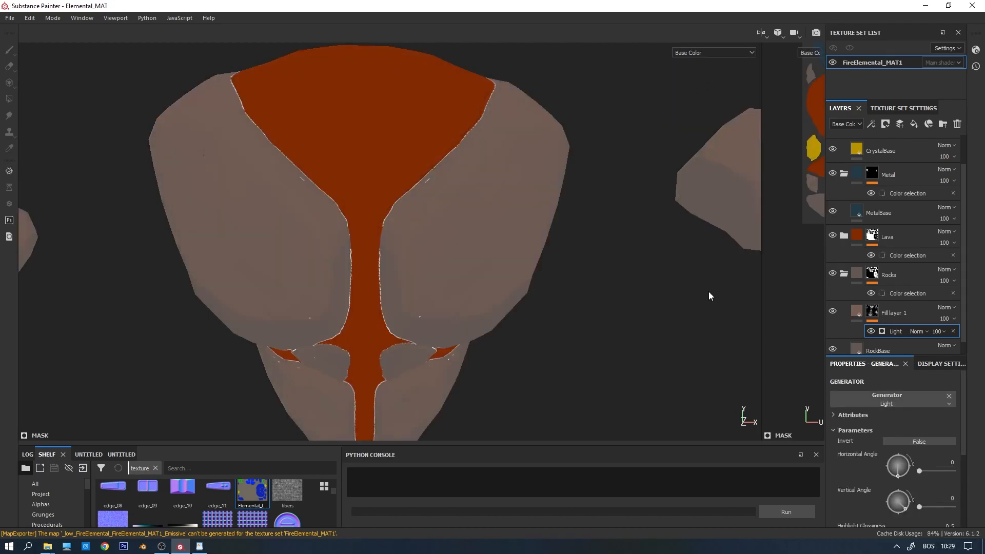
drag(904, 507, 899, 513)
alt+drag(472, 229, 569, 279)
alt+drag(429, 215, 528, 244)
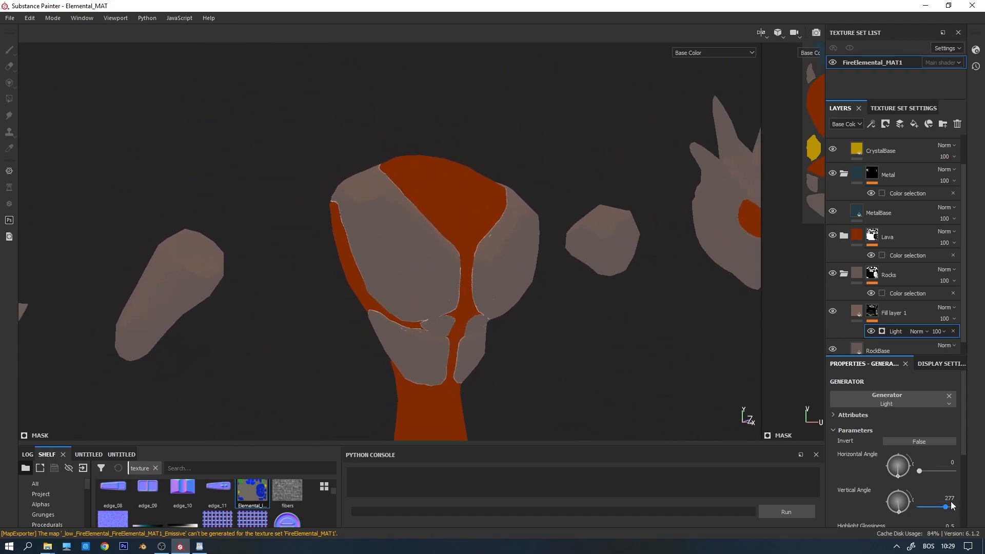
key(Return)
alt+drag(577, 326, 448, 137)
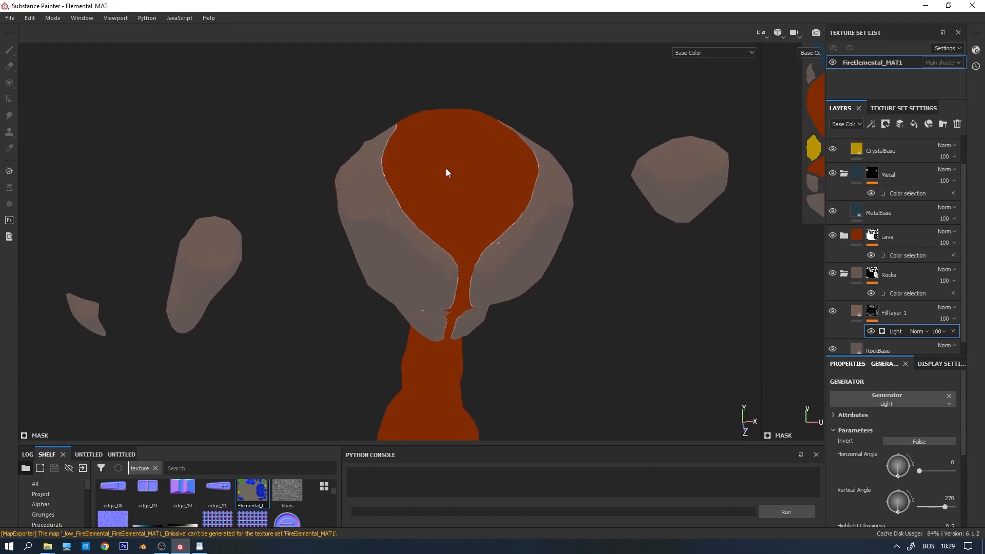
alt+drag(522, 348, 468, 212)
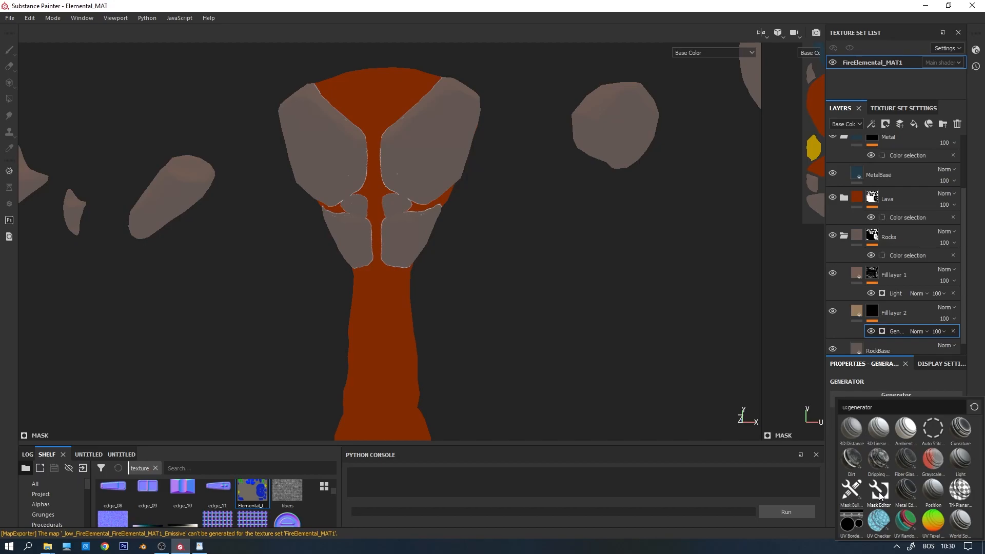
Apply the Mask Editor generator to Fill layer 2's mask and set its Global Balance to 0.29.
click(879, 491)
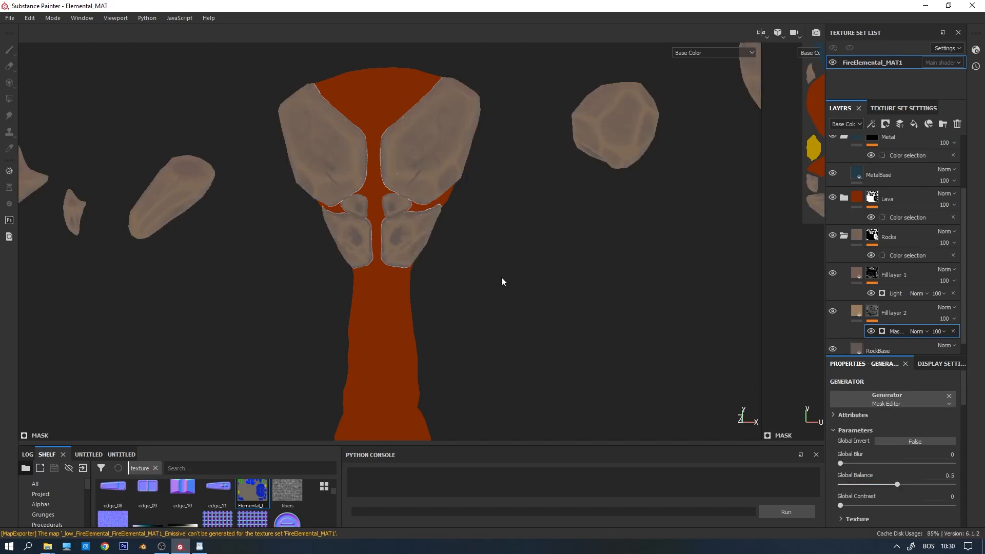
alt+drag(468, 277, 488, 282)
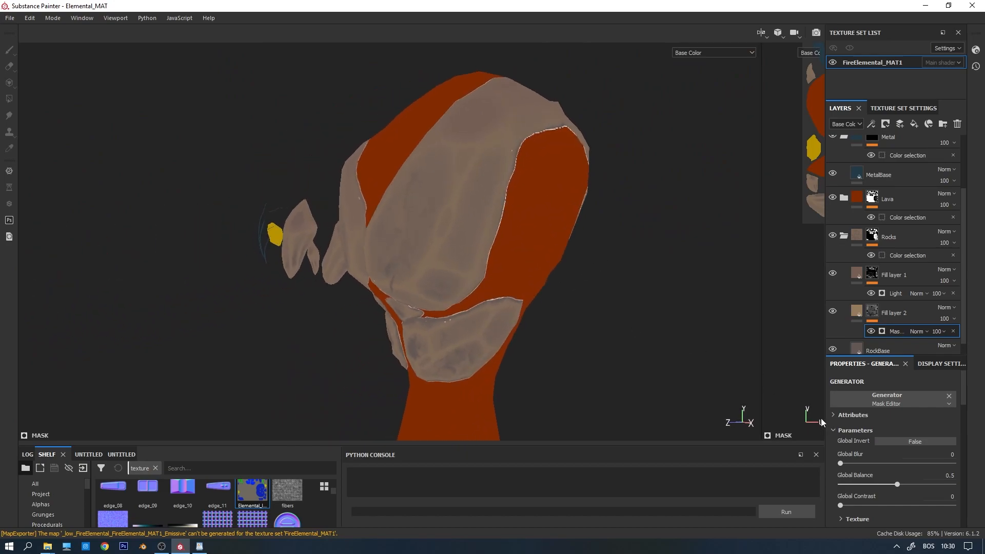
drag(897, 484, 872, 485)
scroll(578, 319, up, 5)
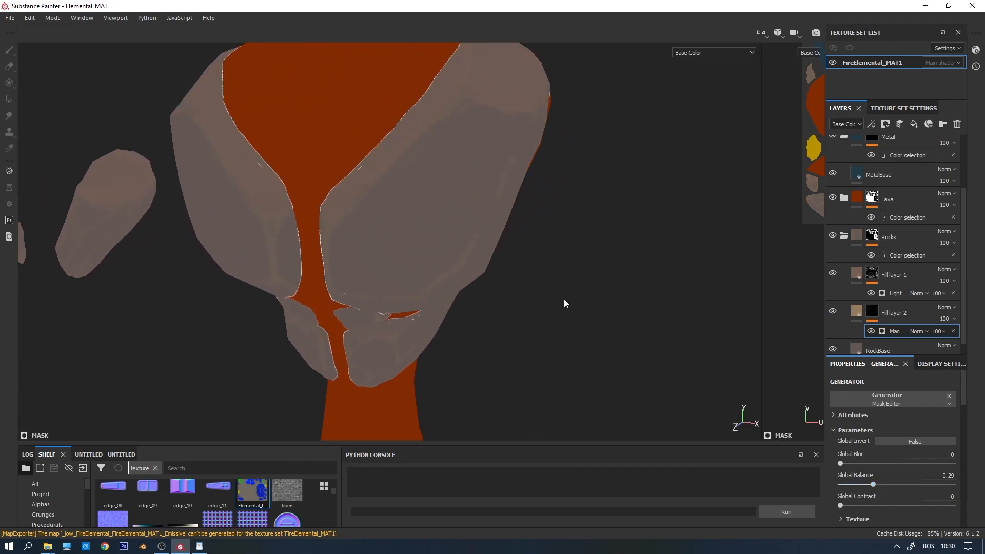
Set the Mask Editor generator's Curvature Opacity to 0.57 on Fill layer 2 so the rock edges are highlighted.
alt+drag(566, 313, 610, 307)
scroll(879, 459, down, 5)
drag(868, 497, 897, 499)
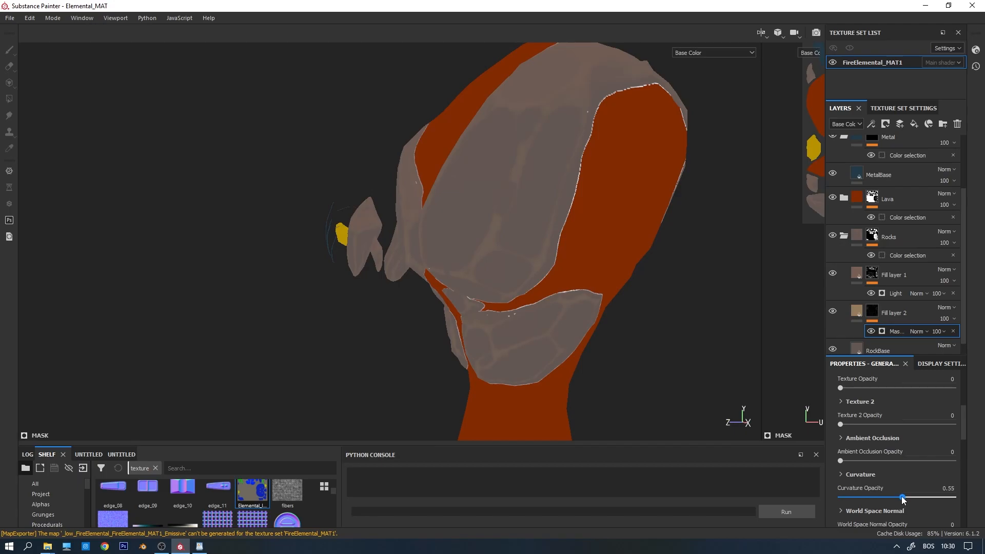
alt+drag(641, 308, 565, 328)
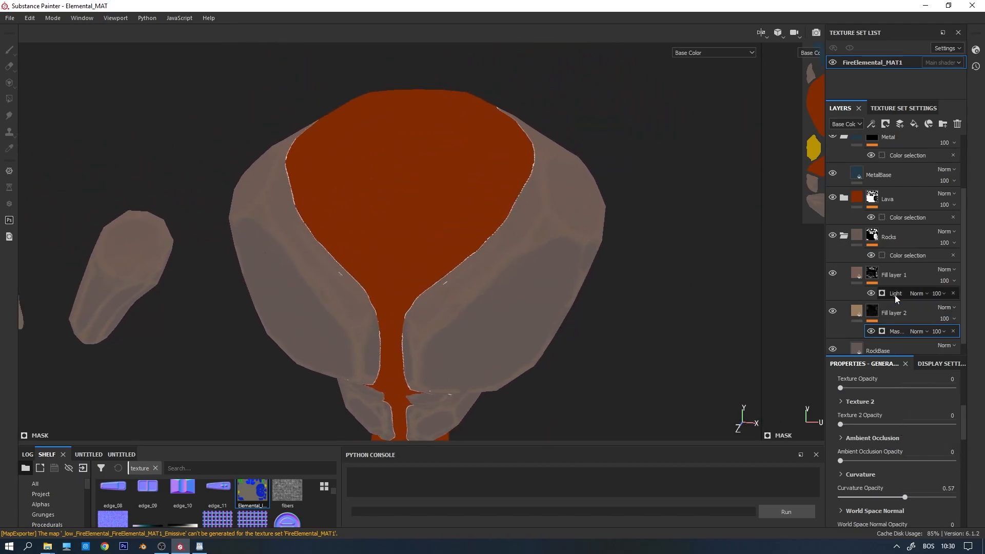
alt+drag(505, 325, 535, 304)
alt+middle_drag(535, 303, 537, 200)
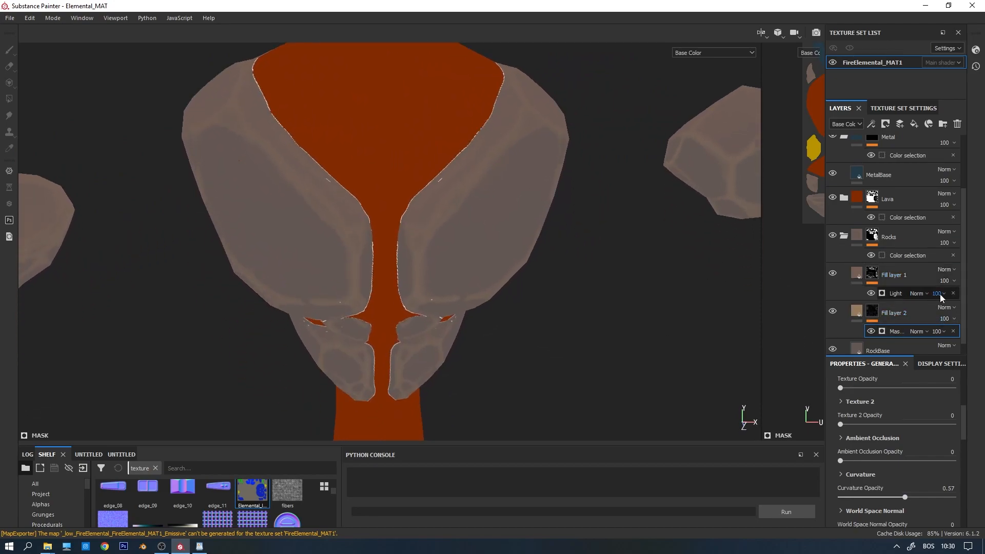
Set Fill layer 2's base color to a brighter orange-brown with hue 0.066, saturation 0.728 and value 0.399.
click(860, 312)
click(895, 445)
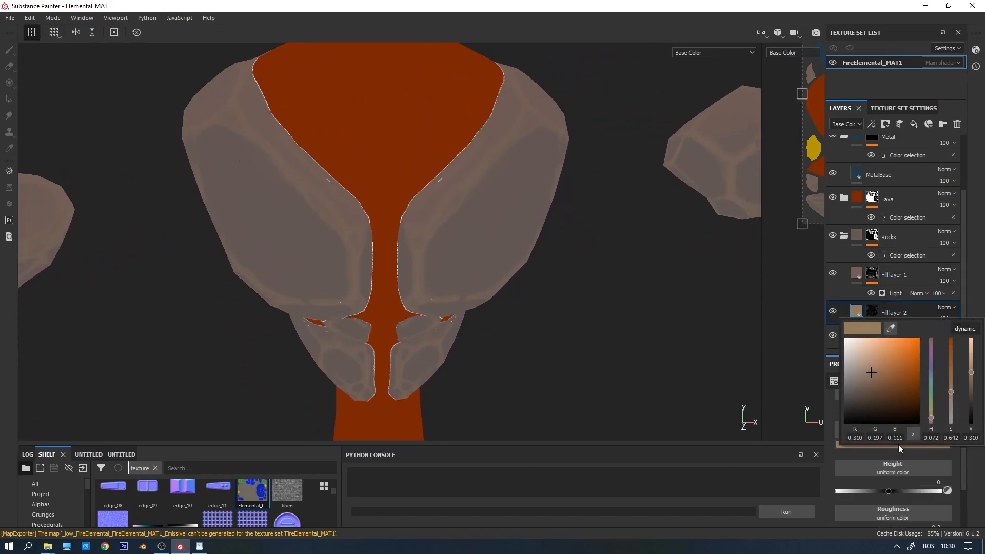
drag(931, 418, 931, 417)
drag(874, 369, 877, 366)
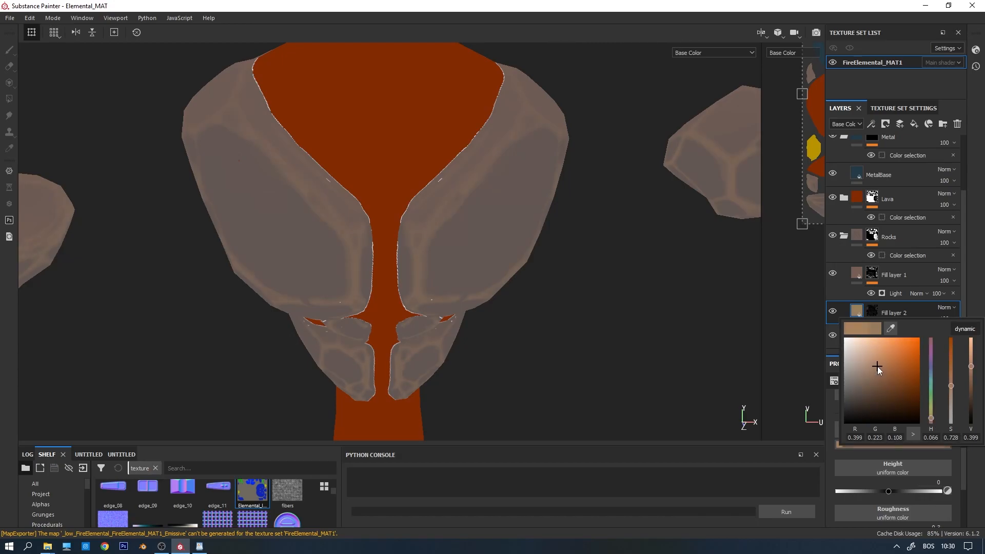
alt+drag(551, 301, 597, 284)
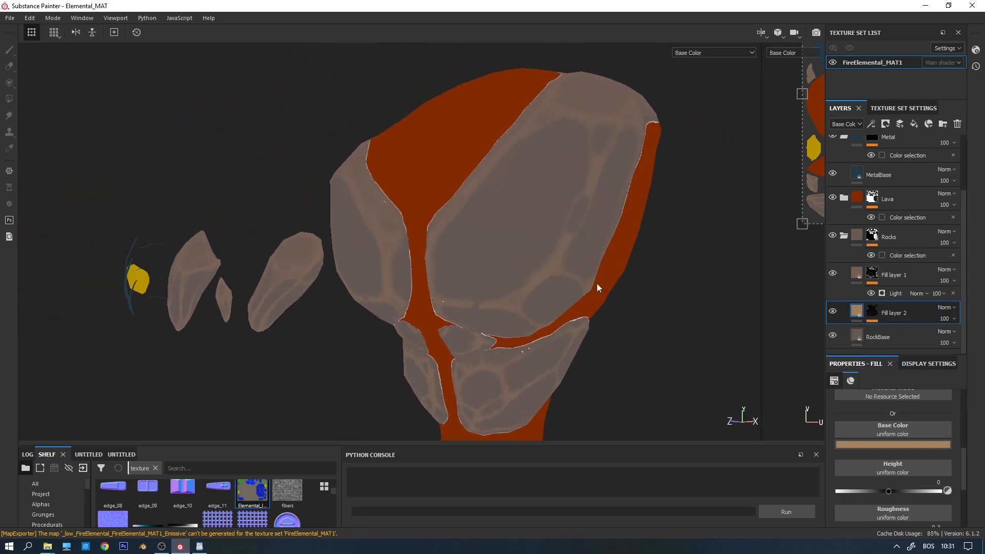
Darken RockBase's base color to hue 0.036, saturation 0.414 and value 0.099.
click(860, 332)
click(905, 444)
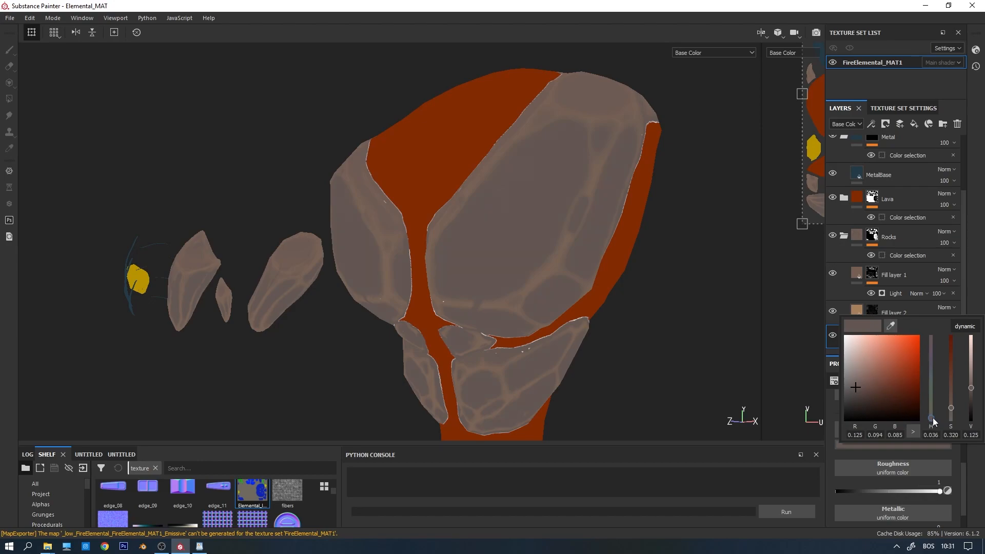
drag(859, 389, 859, 391)
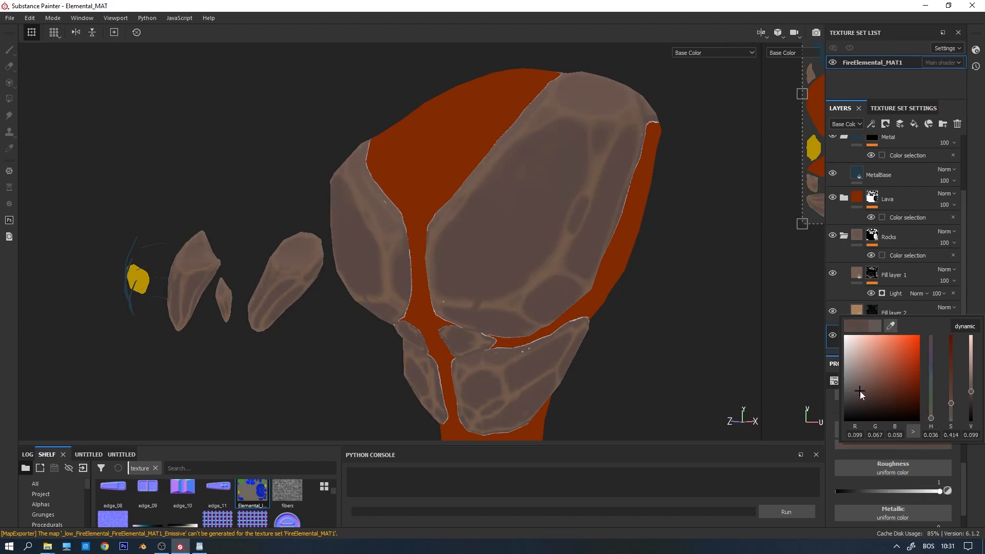
alt+drag(623, 292, 505, 266)
scroll(559, 261, down, 3)
Adjust the base color of Fill layer 1 in the Rocks group to a slightly lighter brown.
click(876, 290)
click(901, 444)
drag(864, 383, 865, 380)
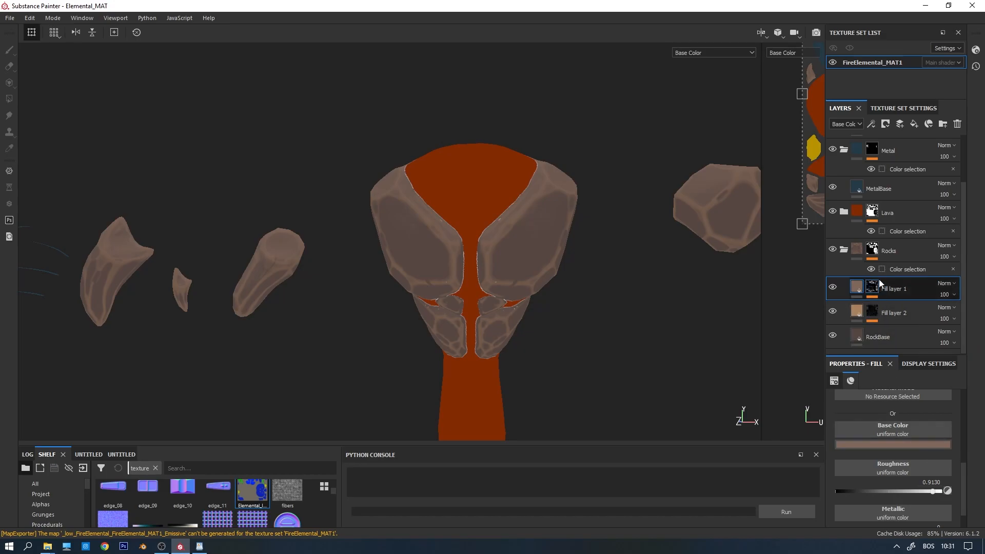
Set the Vertical Angle of the Light generator on Fill layer 1's mask to 297.
click(902, 270)
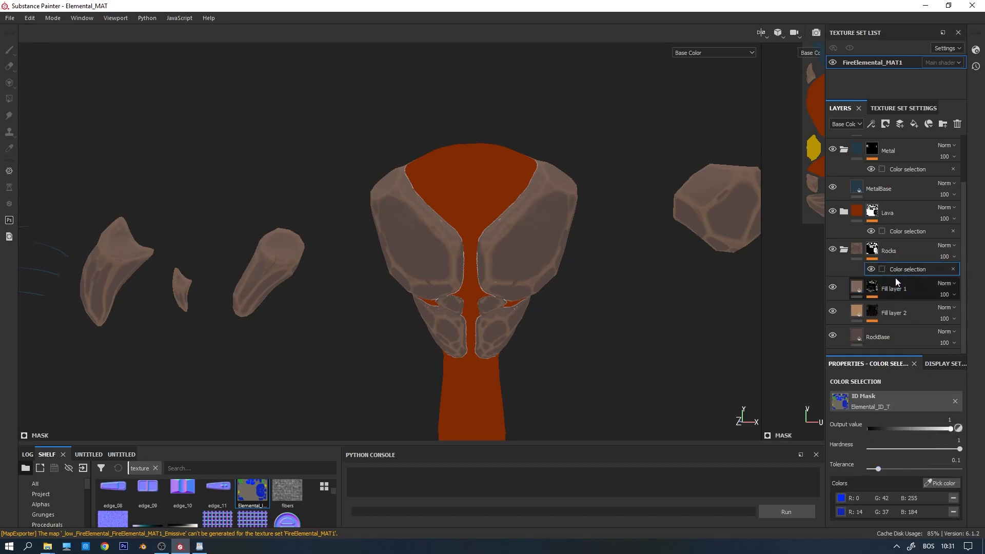
click(890, 291)
click(898, 306)
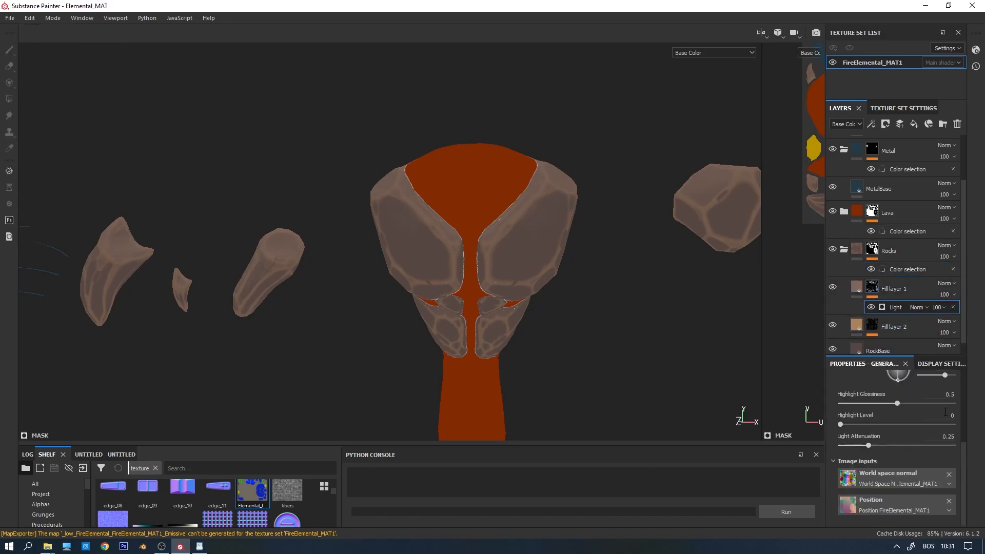
alt+drag(559, 315, 593, 273)
scroll(528, 299, up, 3)
alt+drag(477, 355, 443, 335)
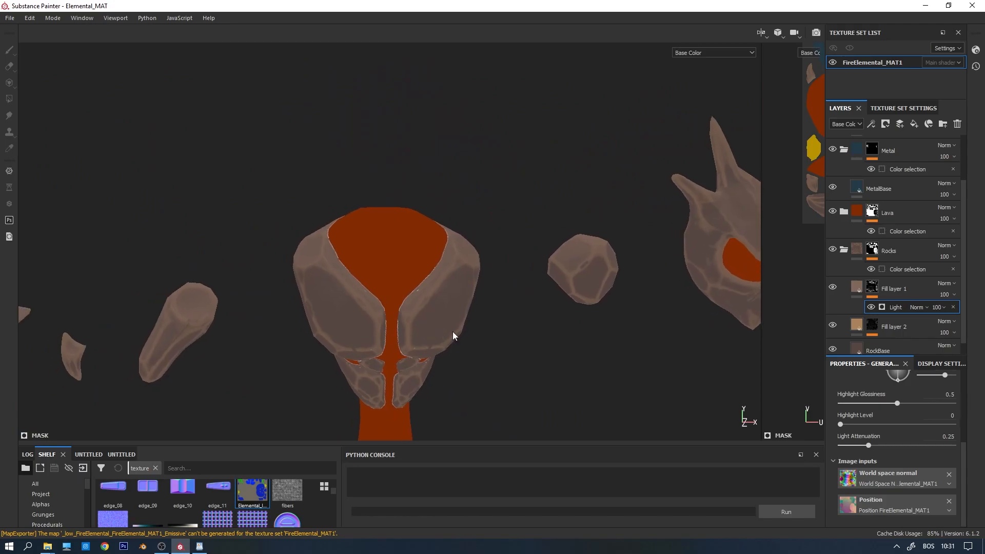
scroll(893, 423, up, 3)
alt+drag(366, 303, 527, 319)
mouse_move(898, 472)
mouse_down()
mouse_move(885, 472)
mouse_move(897, 478)
mouse_up()
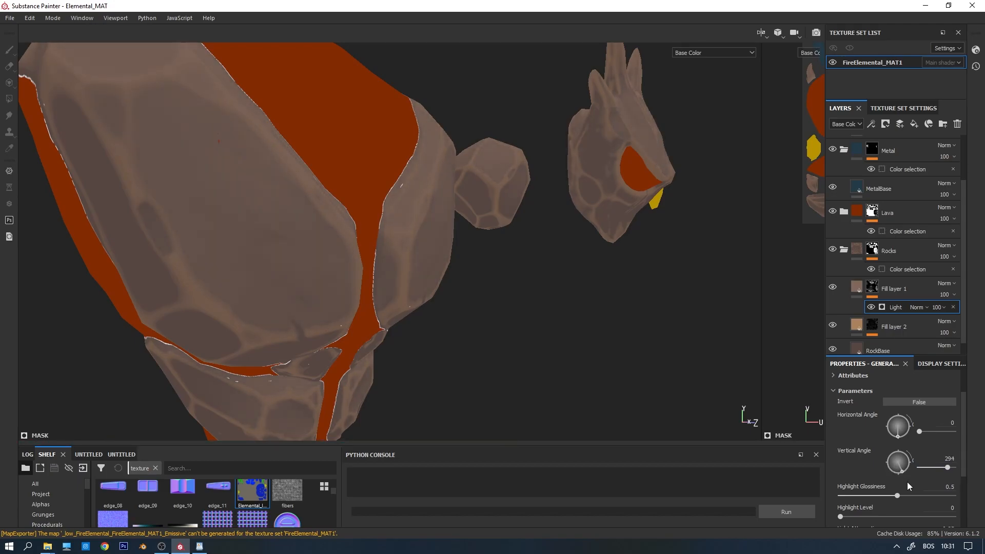
alt+drag(572, 296, 519, 336)
Collapse the Rocks and Metal layer groups and expand the Lava group.
click(843, 252)
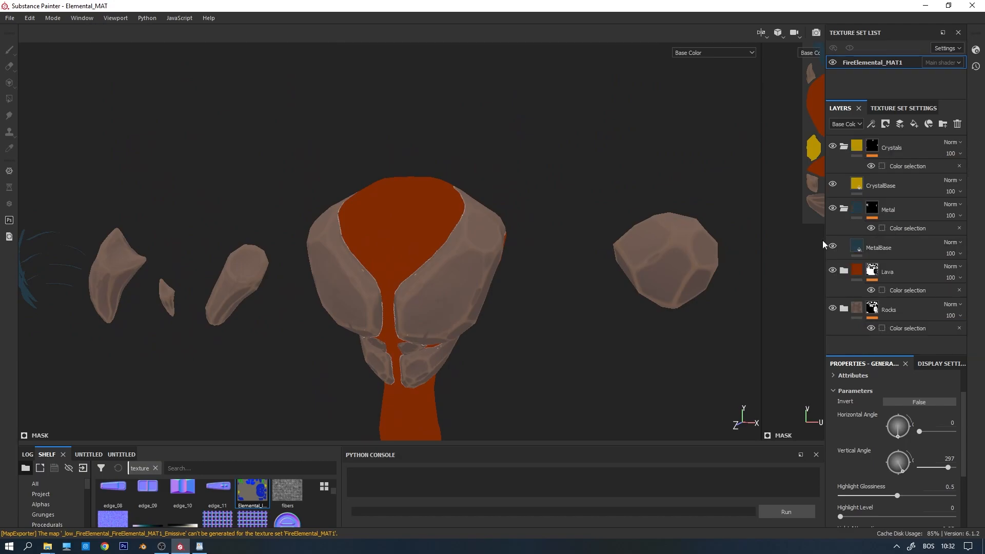
click(843, 209)
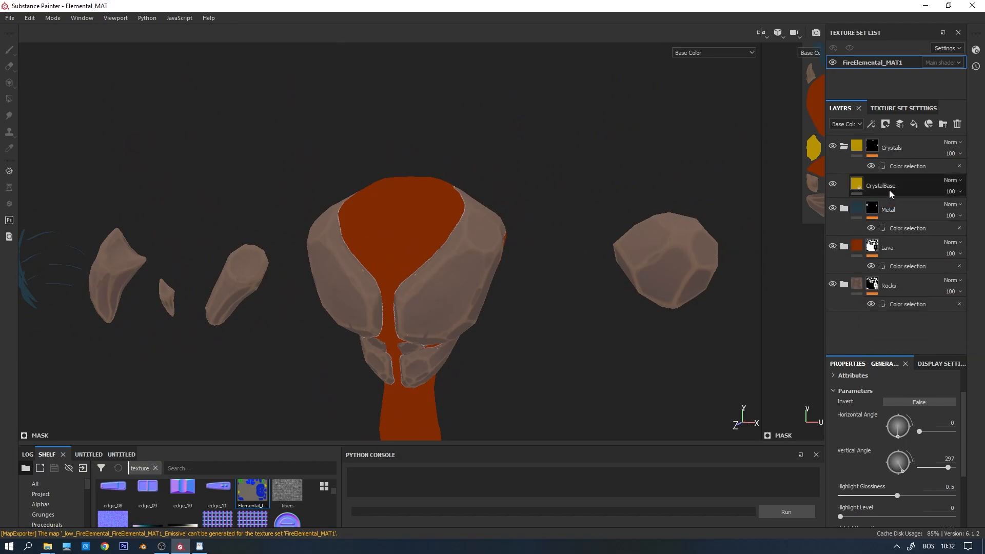
click(918, 184)
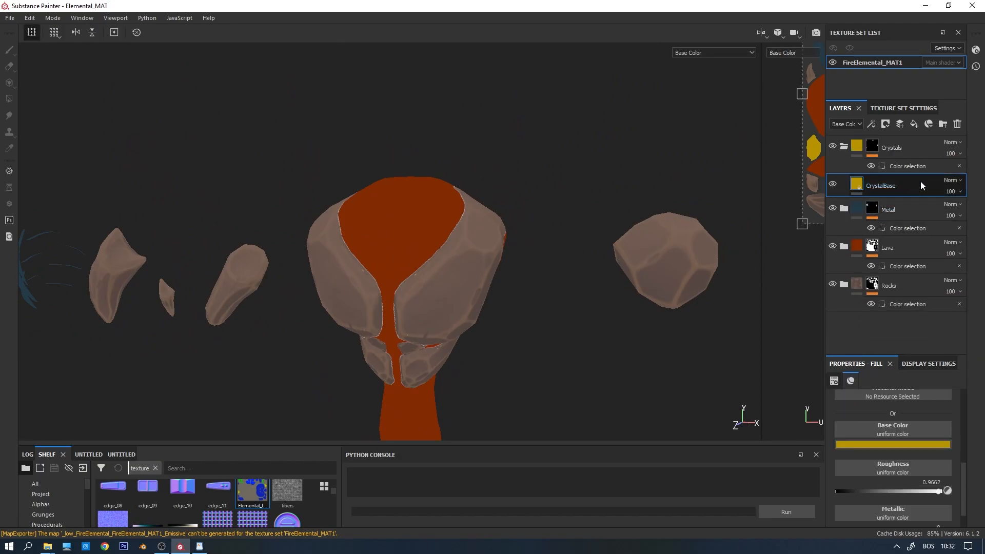
click(844, 246)
Add a fill layer above LavaBase and give it a golden orange base color, starting from a sample of LavaBase's color.
click(914, 285)
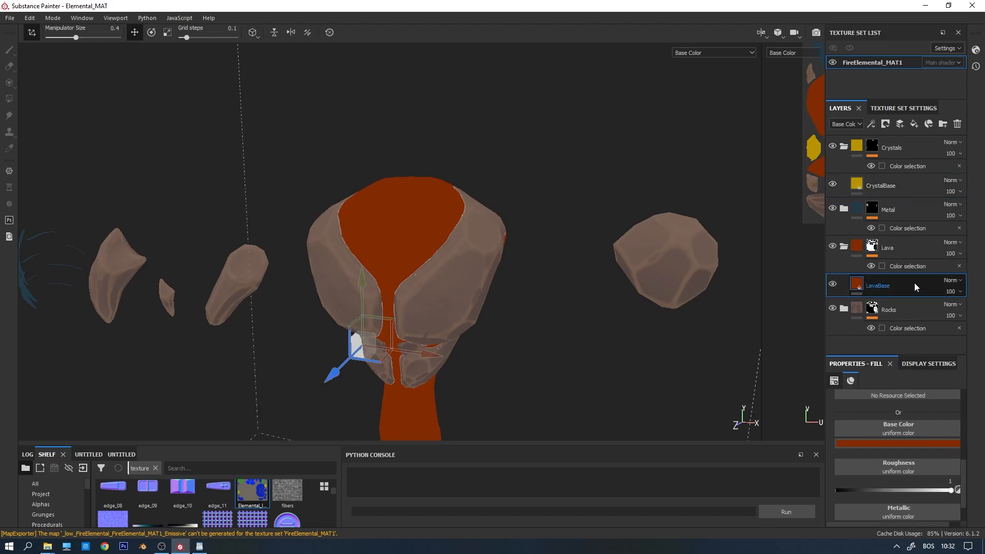
click(914, 124)
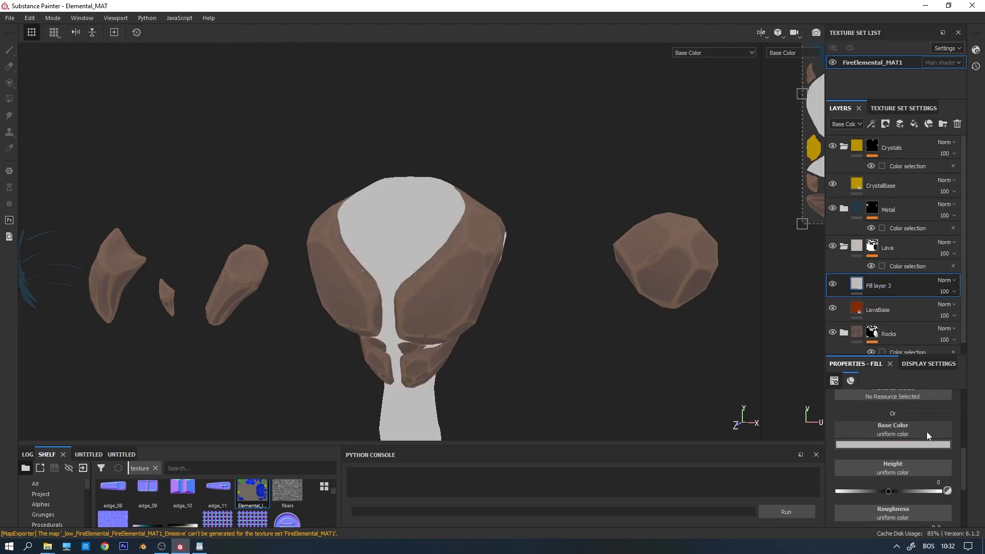
click(896, 444)
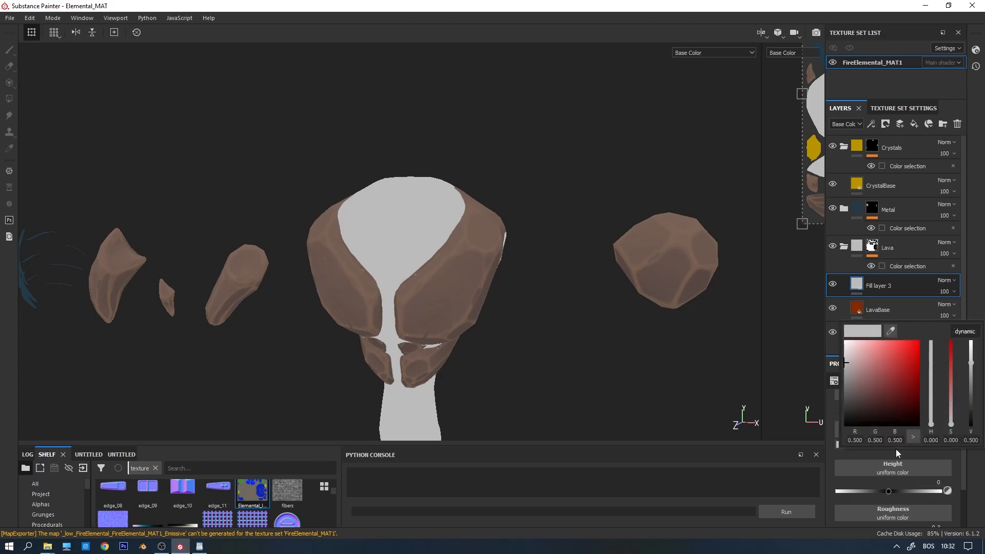
click(890, 331)
click(853, 308)
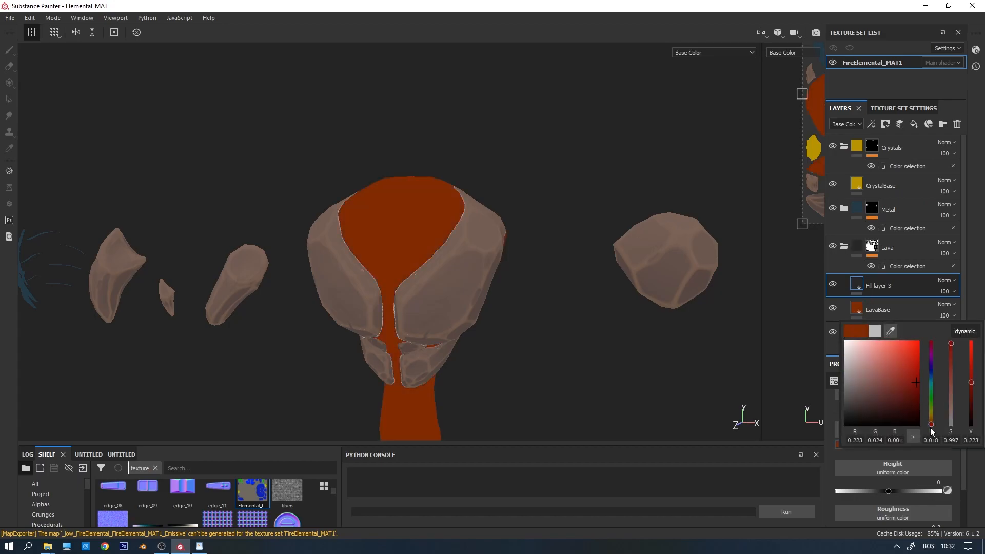
drag(931, 427, 932, 425)
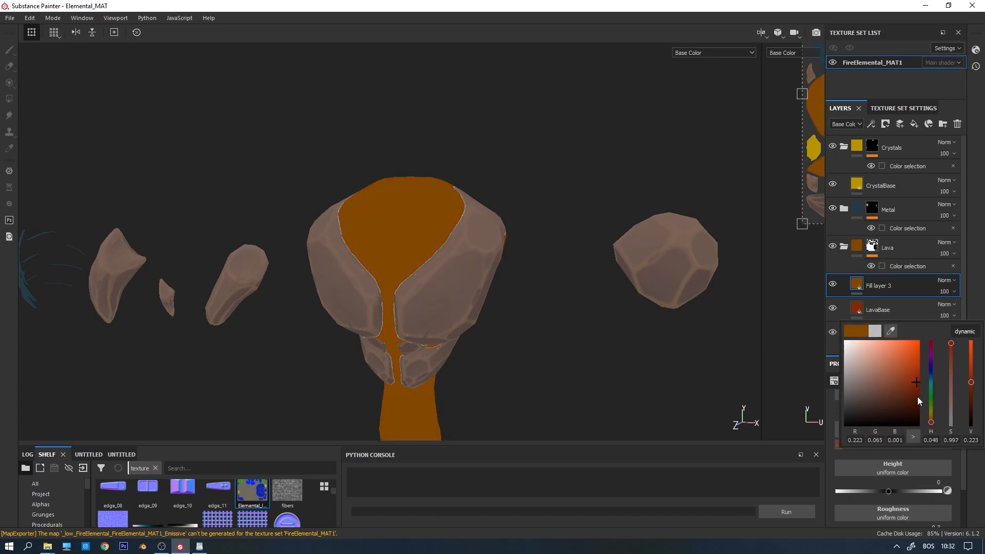
click(931, 420)
drag(910, 377, 910, 374)
Add a black mask to the new fill layer in the Lava group.
click(888, 284)
right_click(889, 284)
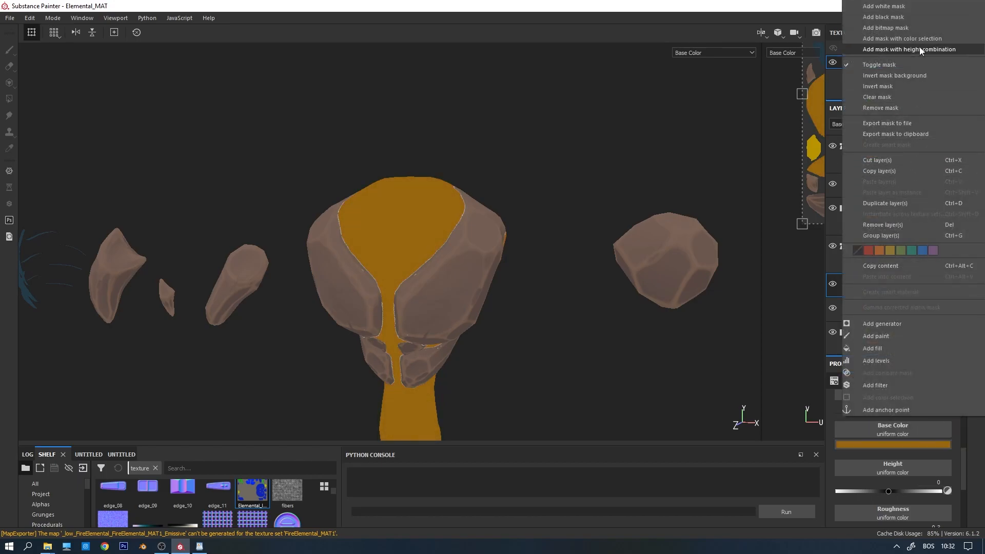
click(905, 17)
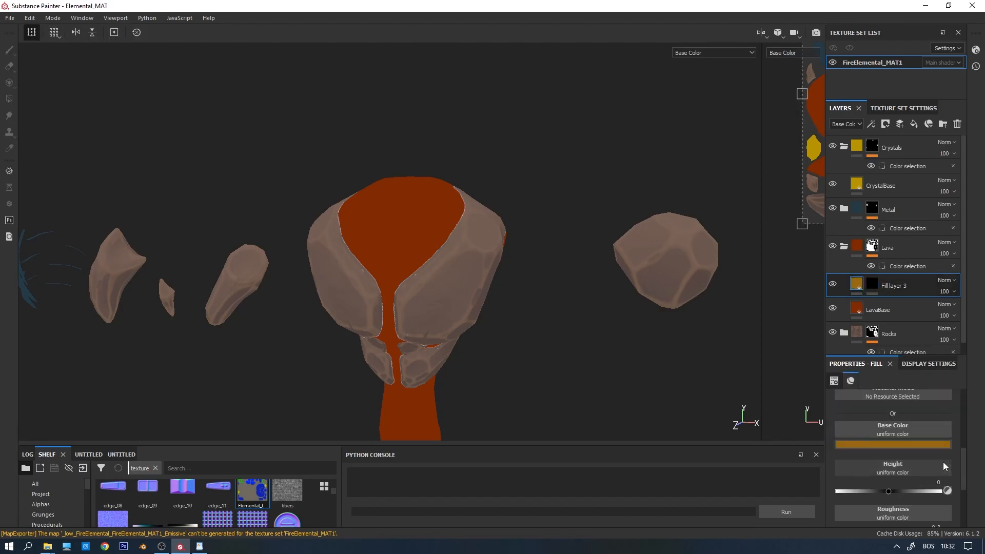
Turn off the new lava fill layer's height and normal channels and set its roughness to 0.9034.
scroll(900, 472, up, 3)
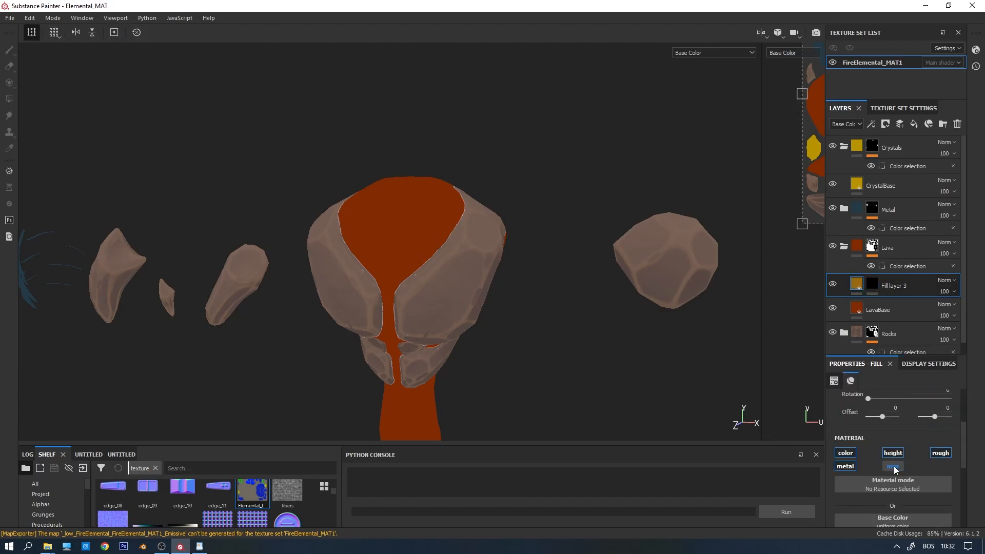
scroll(903, 477, down, 2)
drag(927, 522, 933, 522)
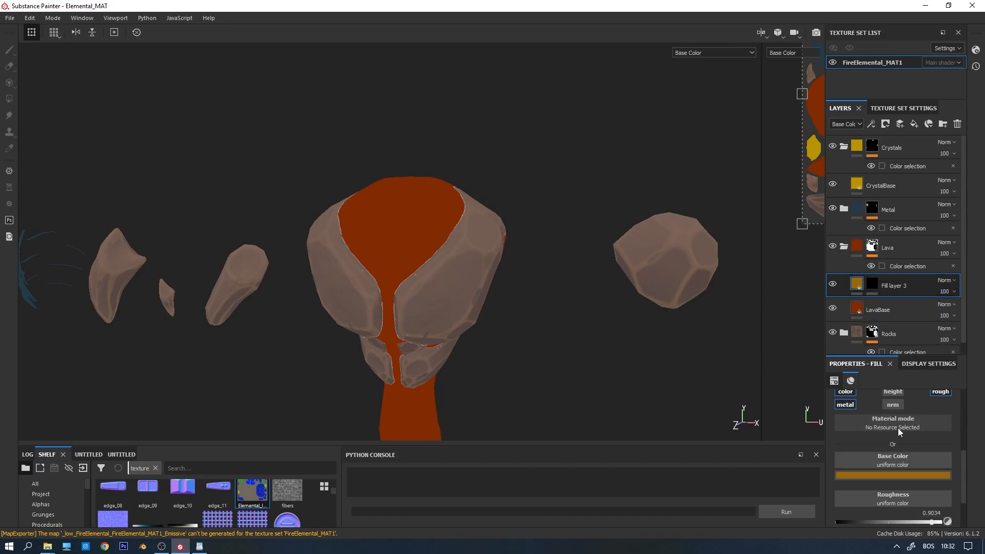
Add a Light generator to the black mask of the orange lava fill layer.
click(865, 286)
right_click(894, 285)
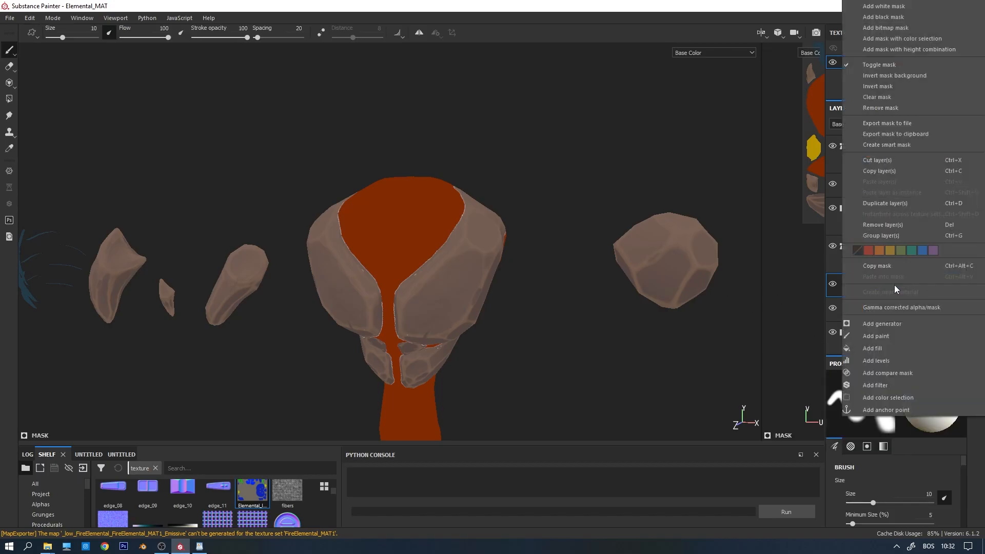
click(901, 323)
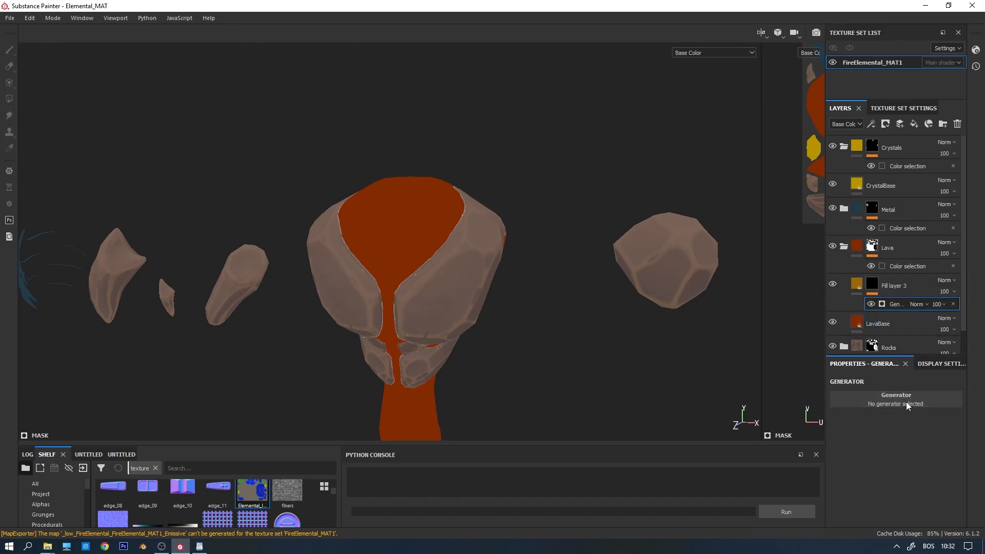
click(906, 400)
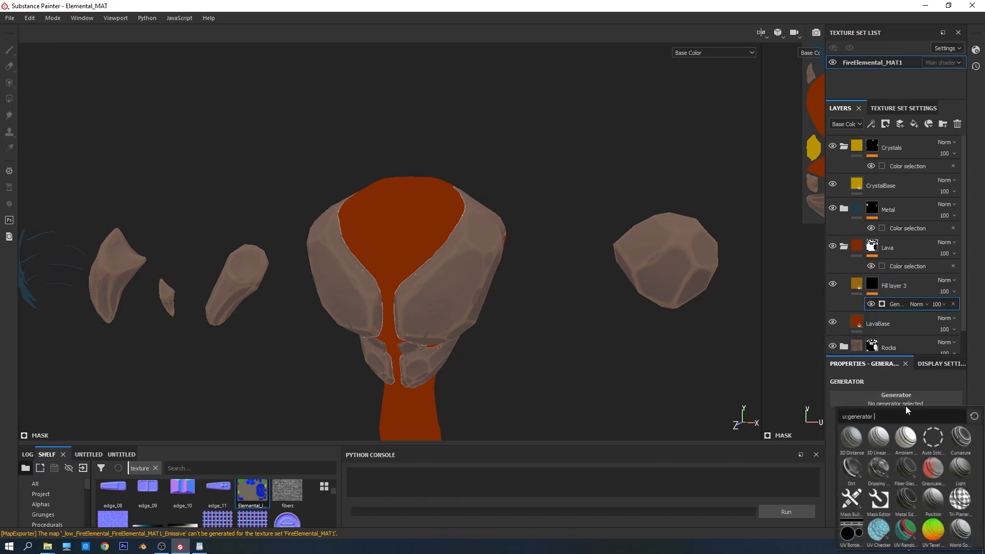
click(964, 471)
Examine how the orange light mask falls on the lava body from the front, side, back and base.
alt+drag(436, 323, 473, 326)
scroll(561, 190, down, 3)
alt+middle_drag(472, 325, 592, 253)
alt+drag(681, 239, 454, 336)
alt+drag(363, 306, 378, 215)
scroll(379, 215, down, 4)
alt+drag(271, 328, 357, 359)
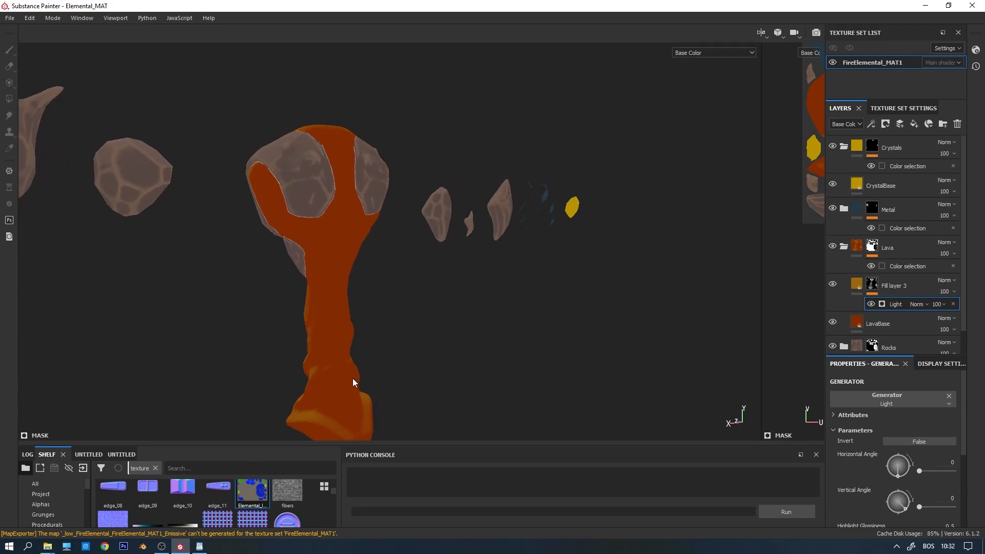
alt+drag(330, 427, 404, 175)
alt+drag(422, 337, 398, 338)
alt+drag(365, 158, 468, 182)
alt+drag(388, 222, 632, 227)
alt+drag(304, 306, 172, 236)
Set the Vertical Angle of the lava layer's Light generator to 274.
alt+middle_drag(410, 177, 339, 275)
scroll(374, 248, down, 3)
alt+middle_drag(418, 284, 455, 215)
scroll(459, 218, down, 1)
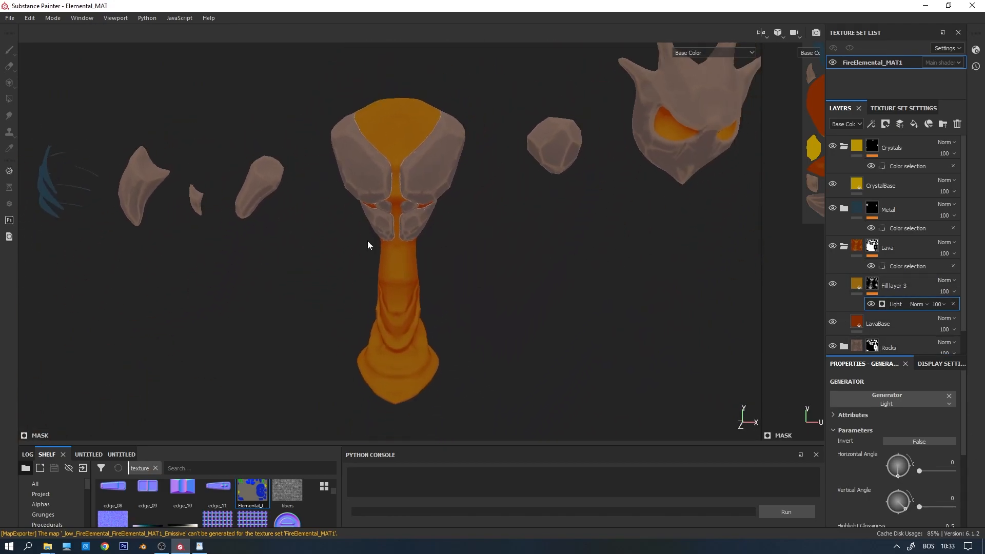
drag(904, 510, 899, 511)
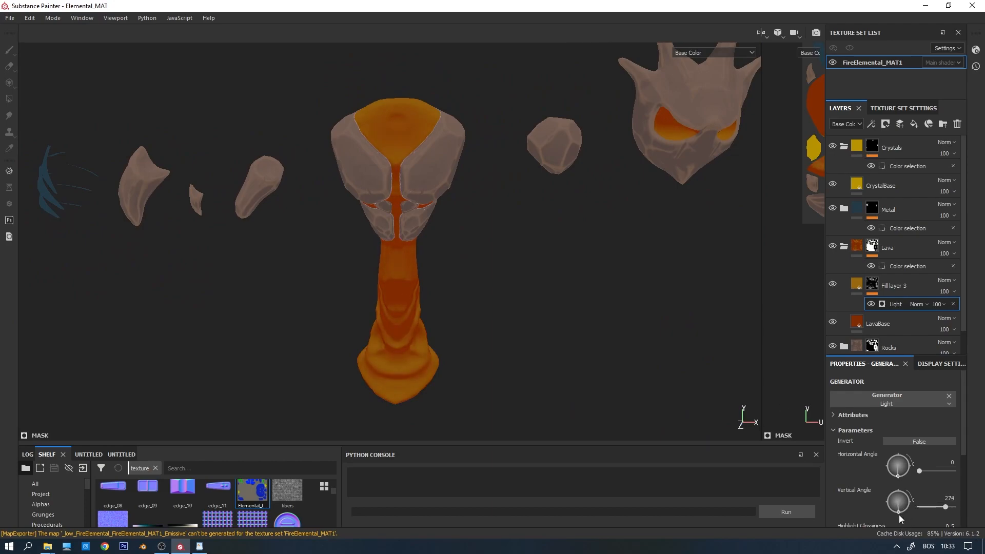
alt+drag(385, 268, 513, 266)
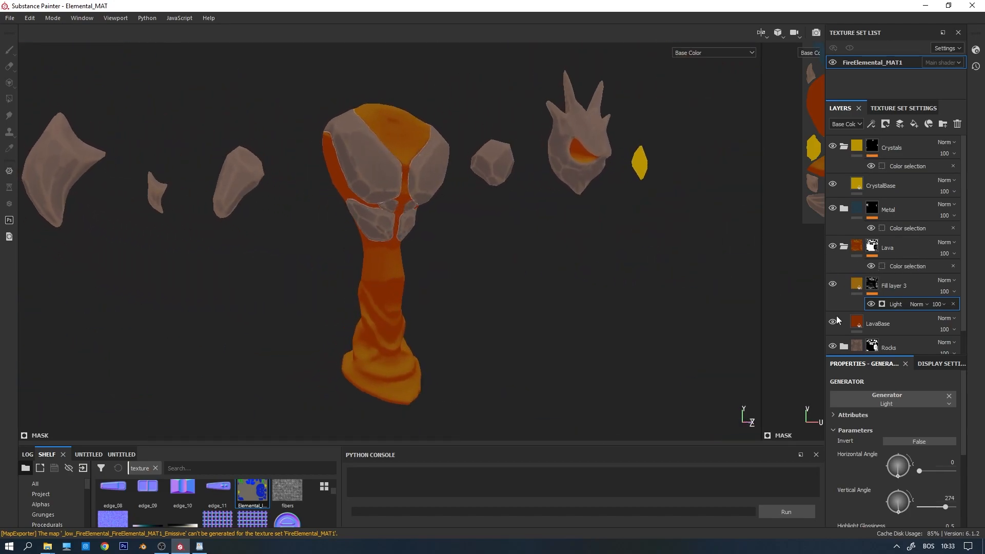
Adjust the hue of the base color on the lava highlight layer, Fill layer 3, to a golden amber.
click(852, 289)
click(906, 472)
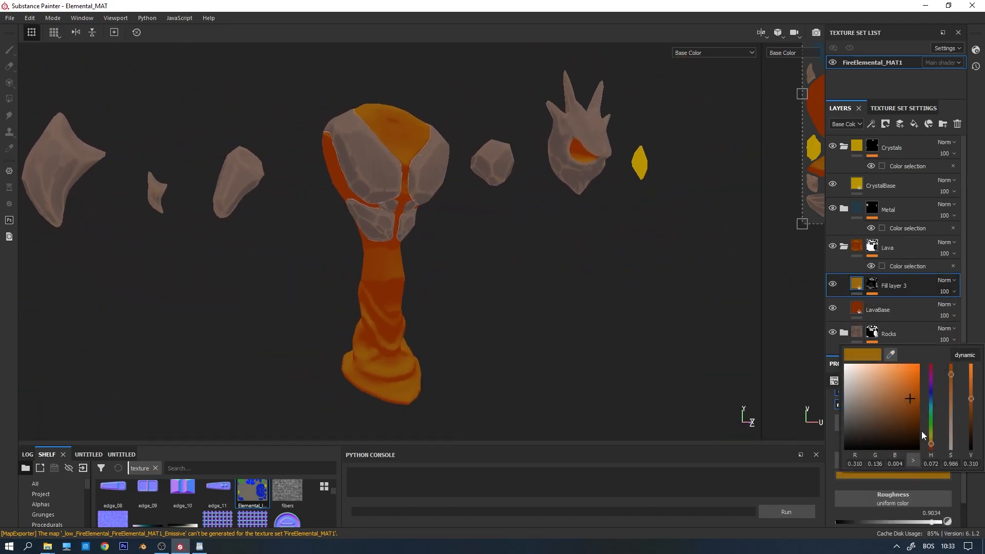
drag(931, 440, 931, 443)
Examine the recolored lava and the surrounding rock plates from the front, sides and above.
alt+drag(479, 231, 431, 294)
alt+middle_drag(336, 282, 473, 245)
alt+right_drag(473, 244, 495, 255)
alt+drag(495, 255, 587, 299)
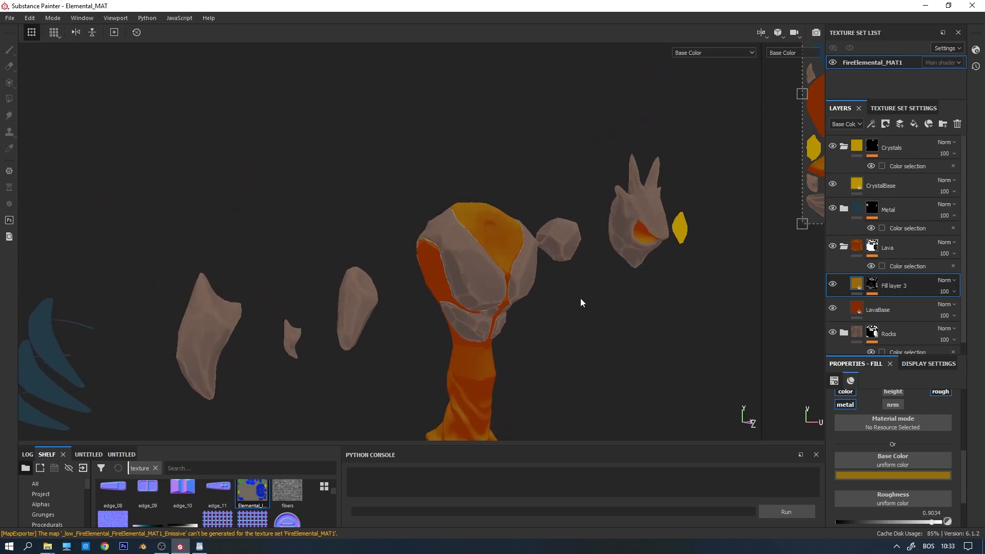
alt+middle_drag(587, 299, 567, 212)
alt+drag(566, 212, 264, 259)
alt+drag(185, 261, 642, 270)
alt+middle_drag(469, 234, 491, 262)
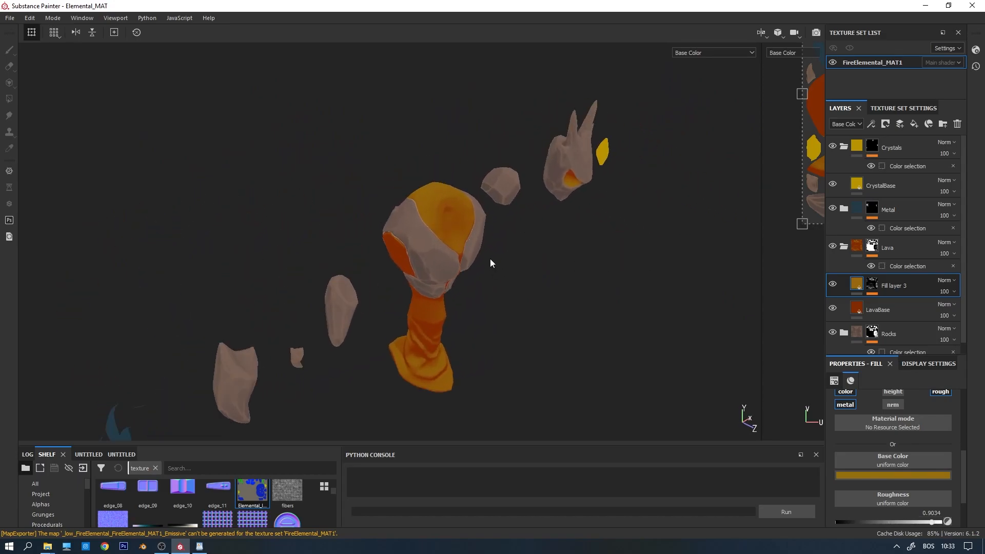
alt+right_drag(490, 262, 571, 275)
alt+drag(571, 275, 462, 209)
alt+middle_drag(461, 208, 472, 133)
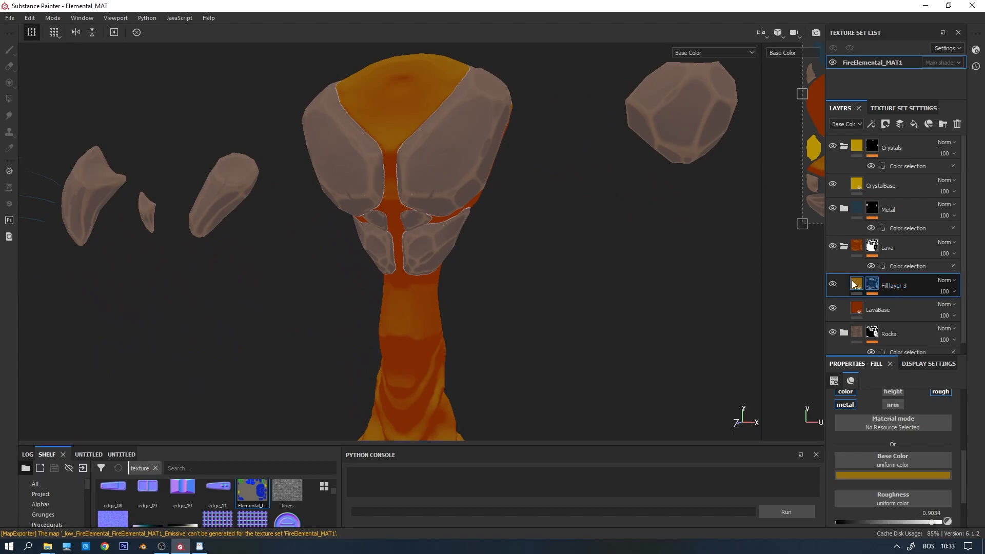
alt+drag(477, 240, 370, 239)
alt+middle_drag(538, 284, 482, 214)
alt+drag(349, 286, 449, 293)
alt+middle_drag(364, 299, 390, 395)
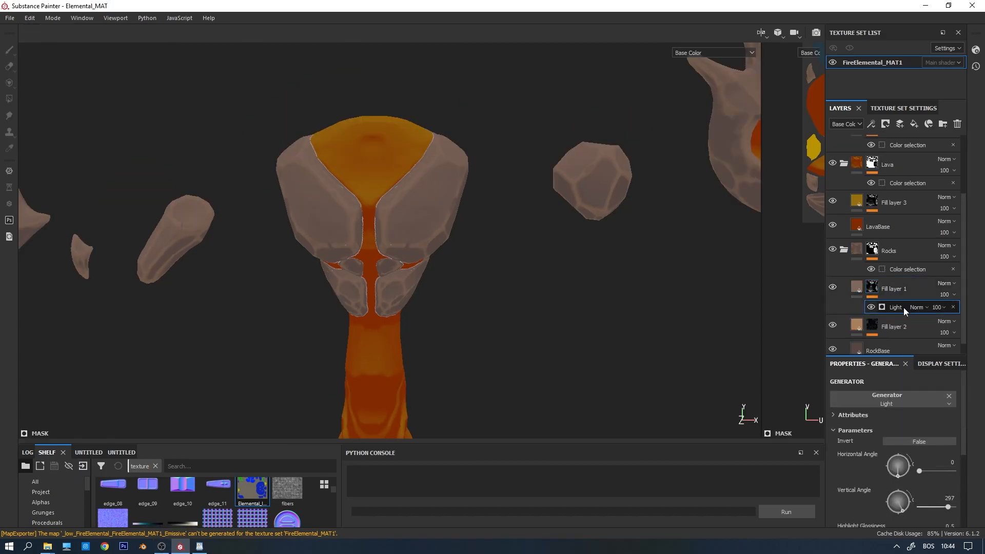
Set the Vertical Angle of the Light generator on the rocks' Fill layer 1 to 270 and check the rock plates from several sides.
alt+drag(592, 341, 435, 243)
alt+drag(246, 174, 462, 302)
click(950, 498)
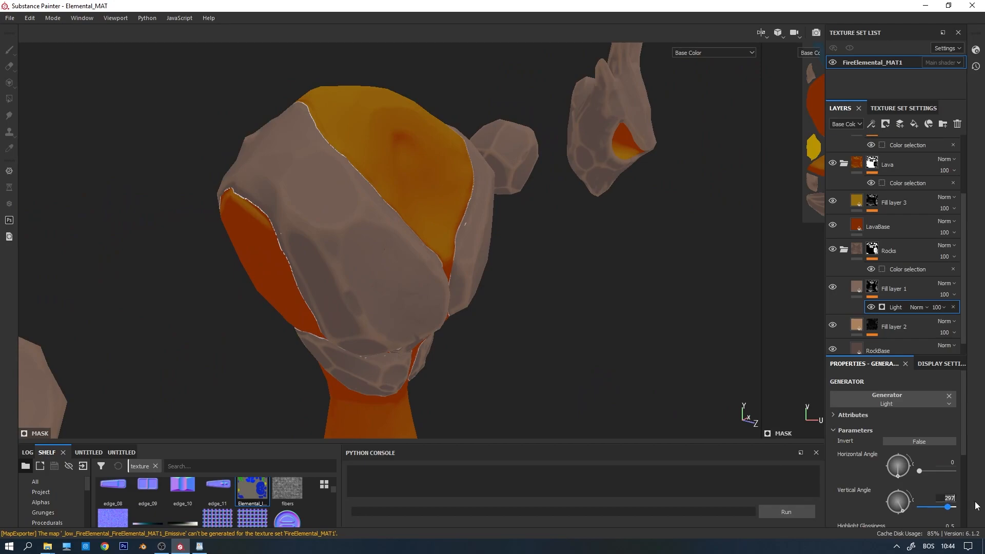
key(Return)
mouse_move(505, 345)
alt+mouse_down()
mouse_move(486, 347)
mouse_move(590, 328)
alt+mouse_up()
mouse_move(318, 267)
alt+mouse_down()
mouse_move(392, 206)
mouse_move(362, 91)
alt+mouse_up()
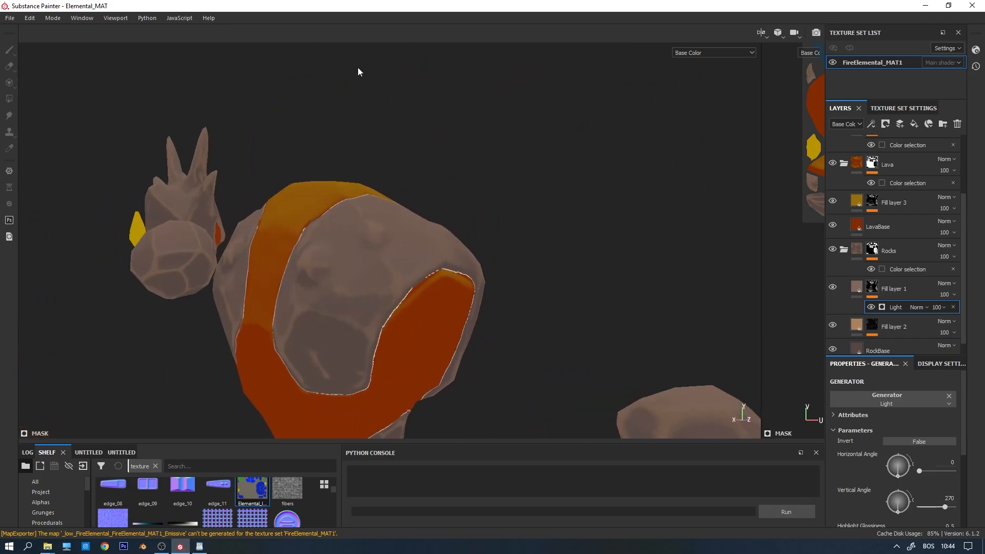
alt+drag(595, 195, 487, 241)
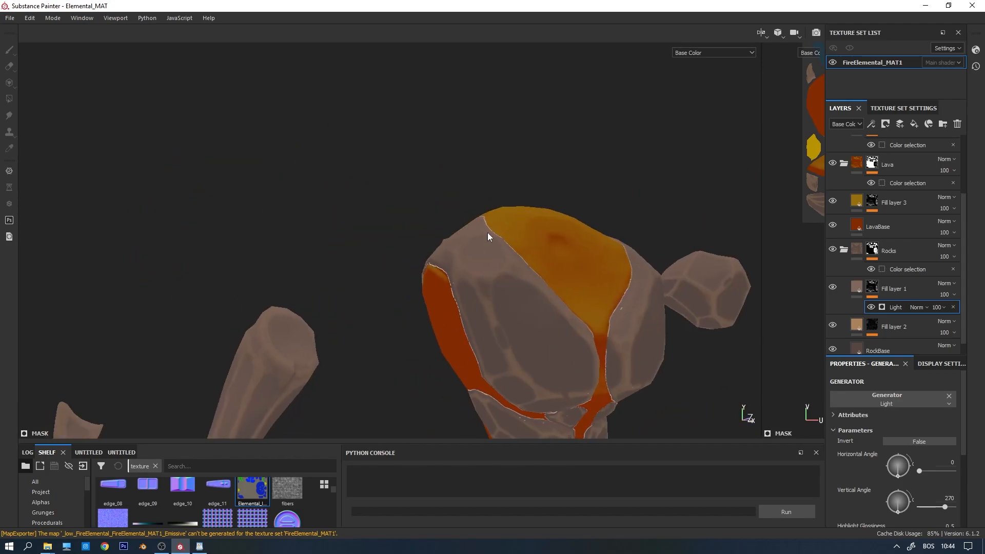
alt+drag(615, 324, 595, 259)
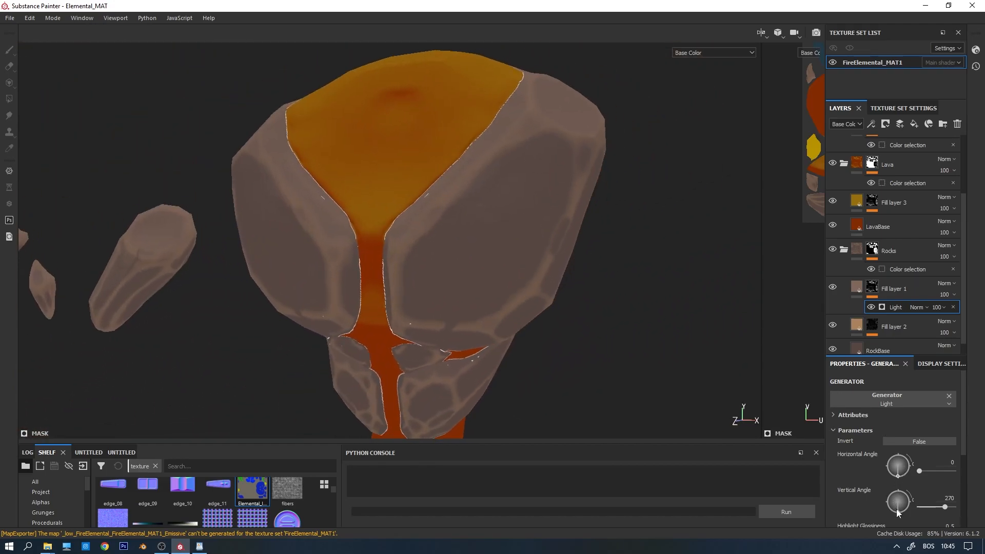
Set the Vertical Angle of the rock highlight layer's Light generator to 280.
drag(900, 512, 903, 517)
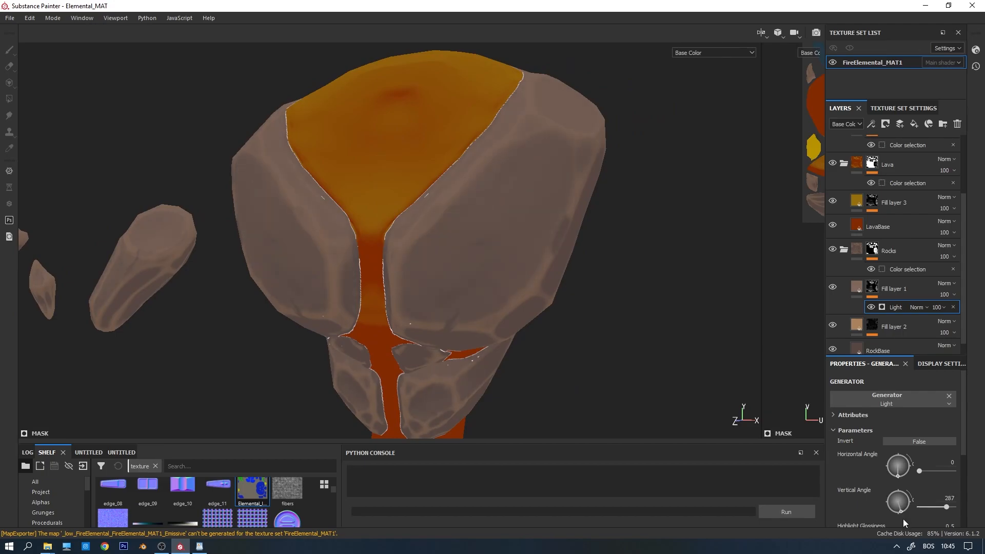
alt+drag(406, 266, 651, 302)
scroll(406, 234, down, 5)
Review the LavaBase layer and the Fill layer 3 mask while examining the lava body from several angles.
scroll(509, 282, up, 4)
scroll(847, 251, up, 3)
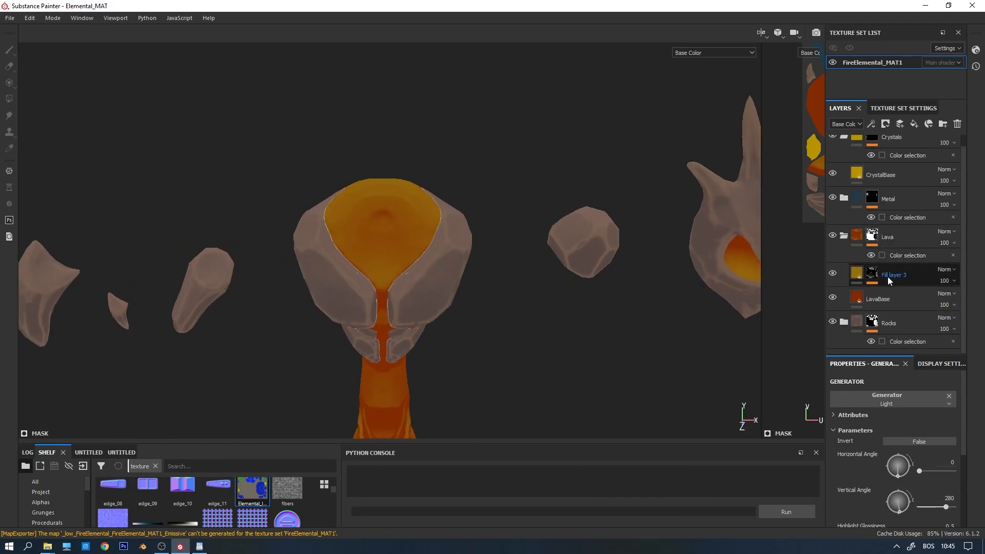
click(891, 300)
alt+drag(408, 290, 596, 254)
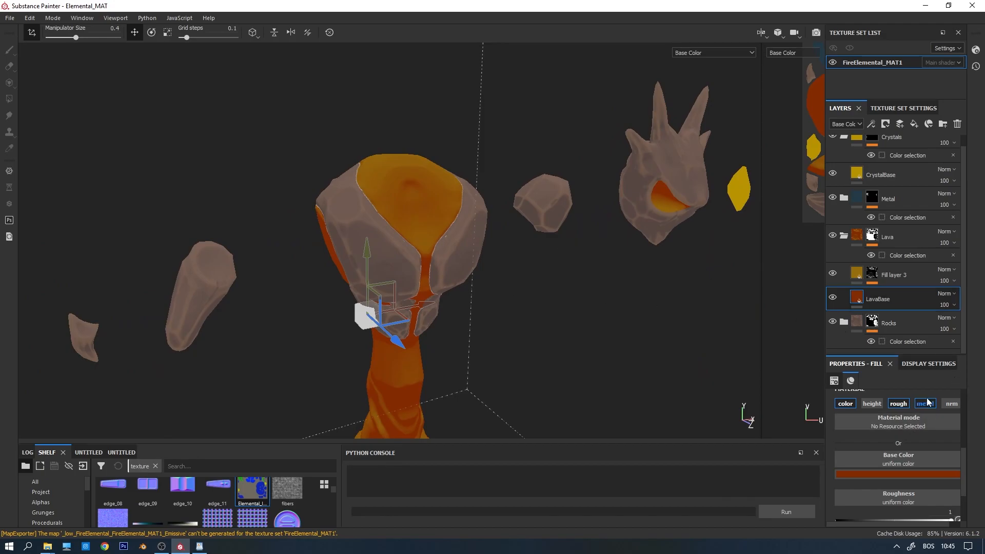
click(861, 277)
click(873, 273)
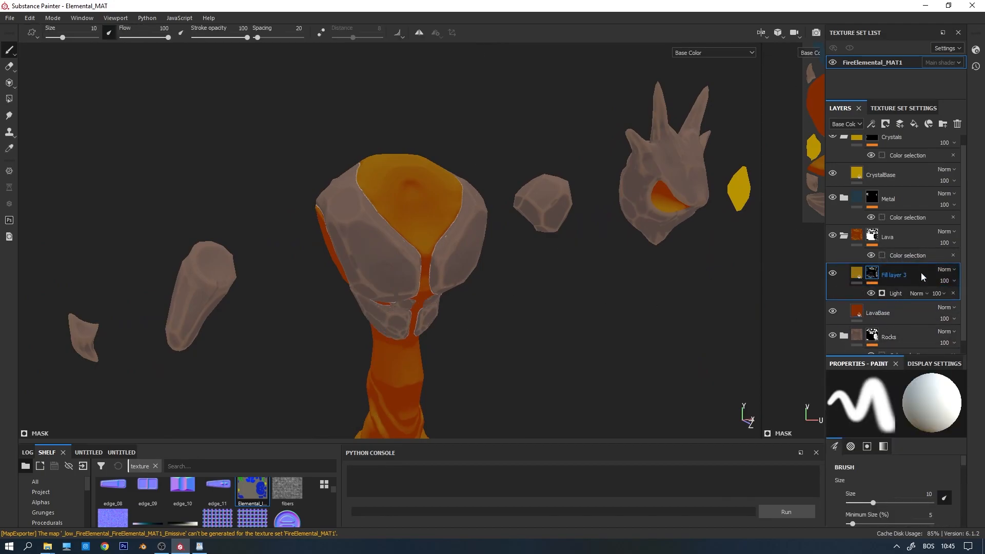
alt+drag(547, 243, 495, 112)
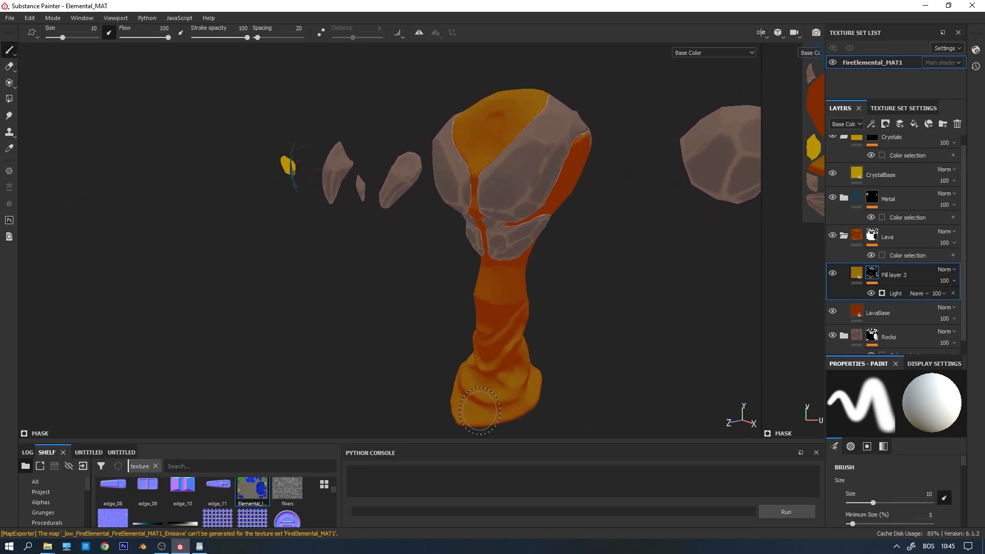
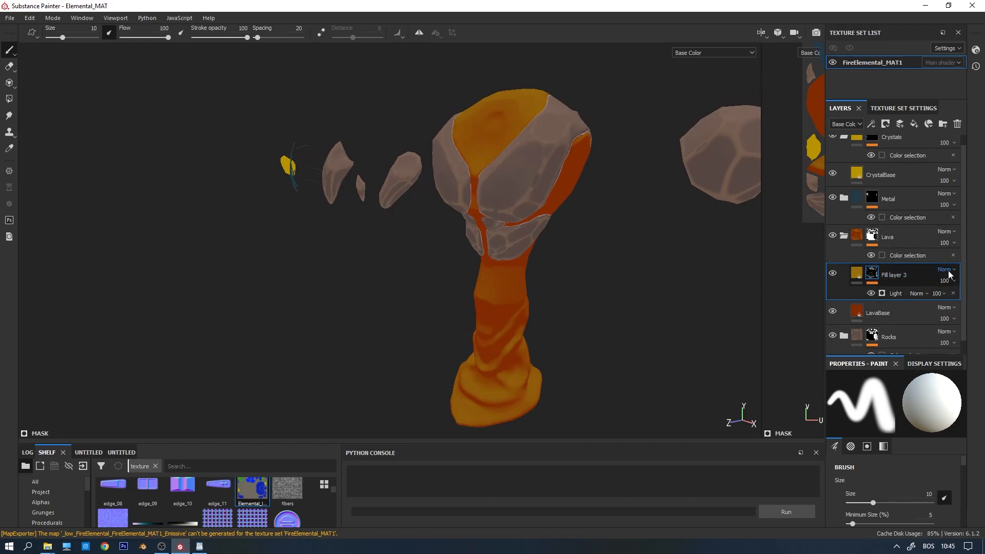
alt+drag(408, 264, 479, 292)
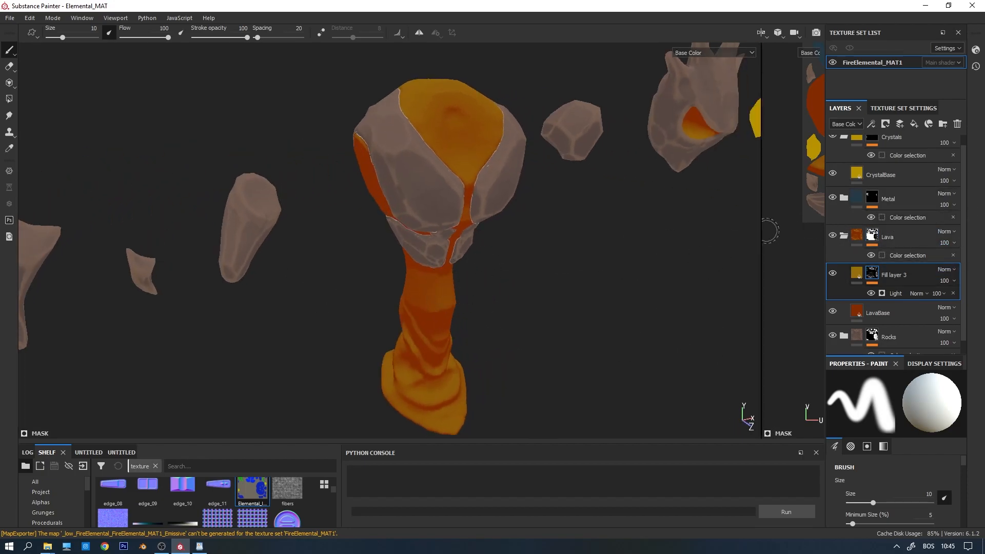
alt+drag(684, 222, 345, 253)
Duplicate the MetalBase layer in the Metal folder and rename the copy MetalLight.
scroll(911, 246, up, 1)
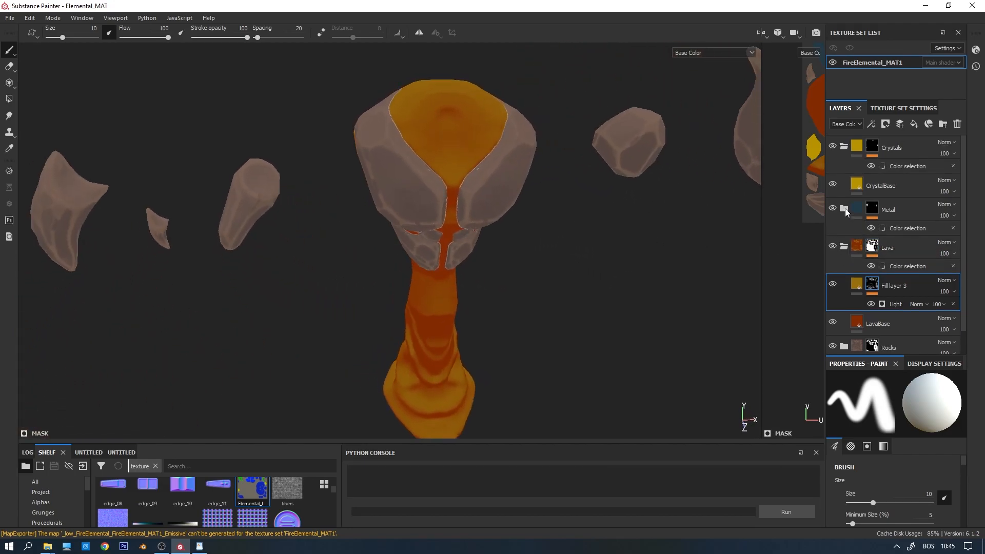
click(844, 209)
alt+drag(378, 220, 322, 210)
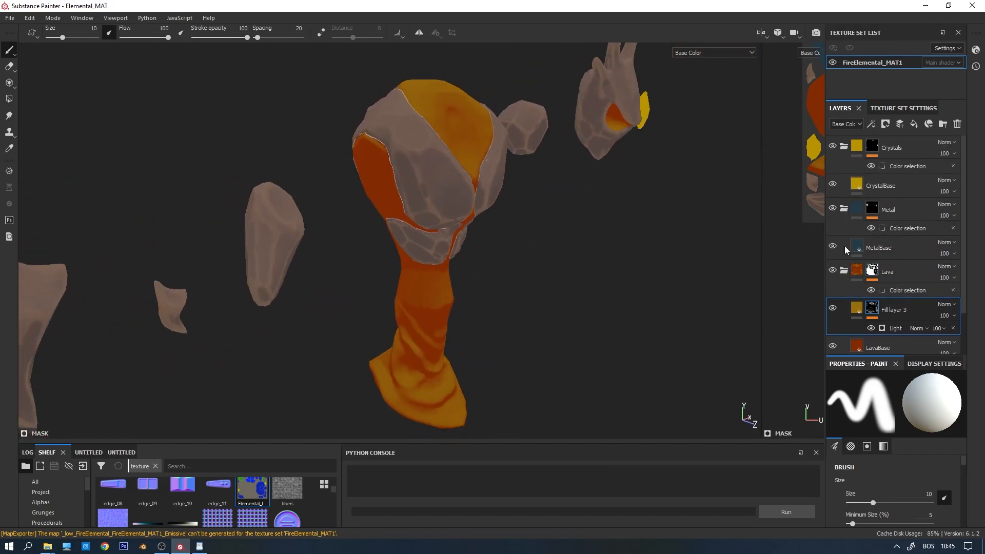
click(861, 249)
alt+drag(723, 262, 439, 247)
alt+middle_drag(439, 247, 585, 296)
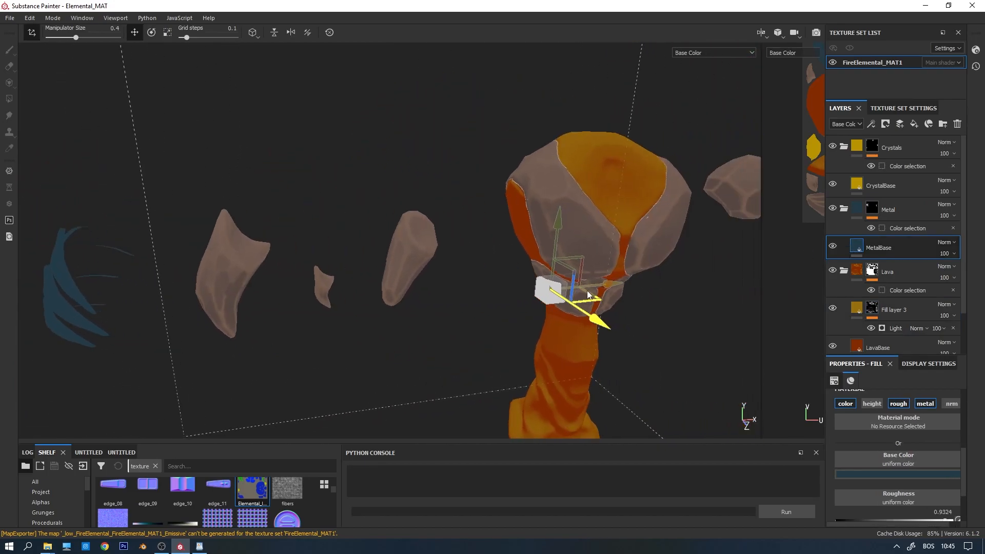
alt+drag(345, 248, 469, 236)
alt+middle_drag(470, 236, 425, 237)
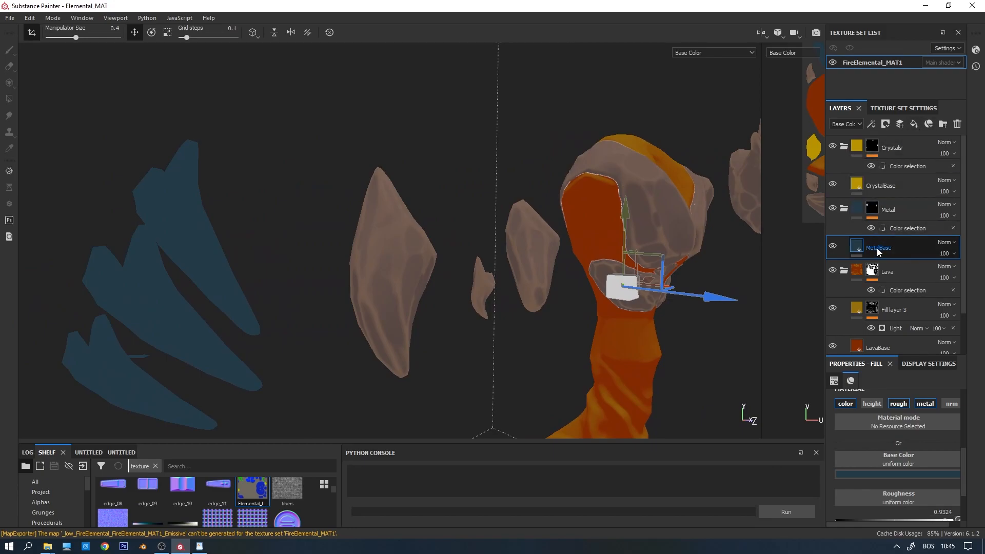
drag(877, 249, 878, 235)
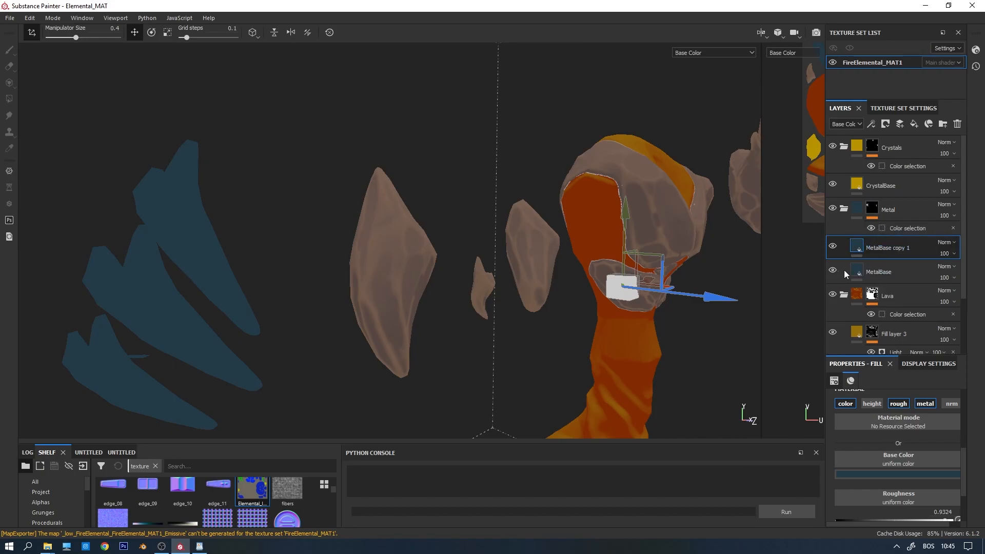
text(MetalLight)
key(Return)
Change the MetalLight layer's base color to a lighter teal blue.
click(899, 474)
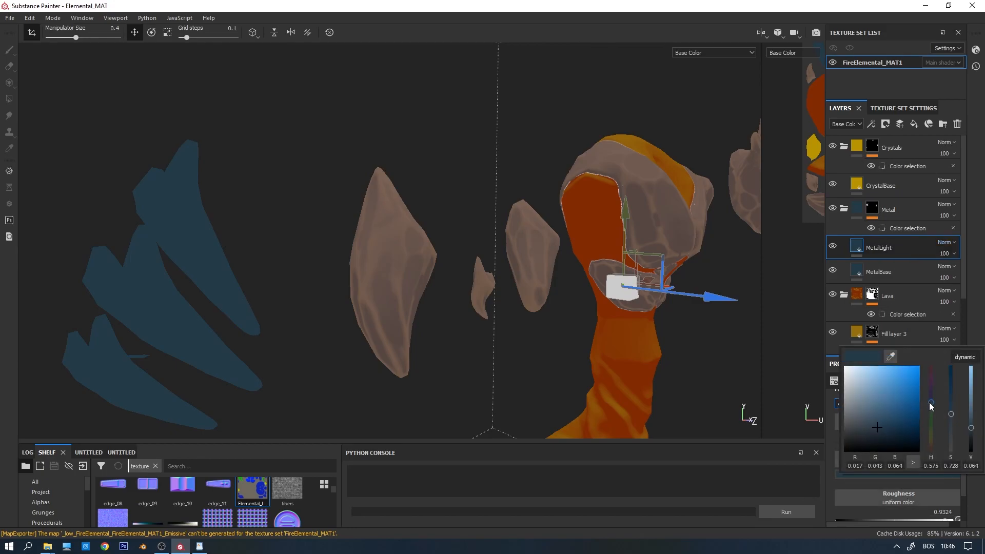
click(885, 403)
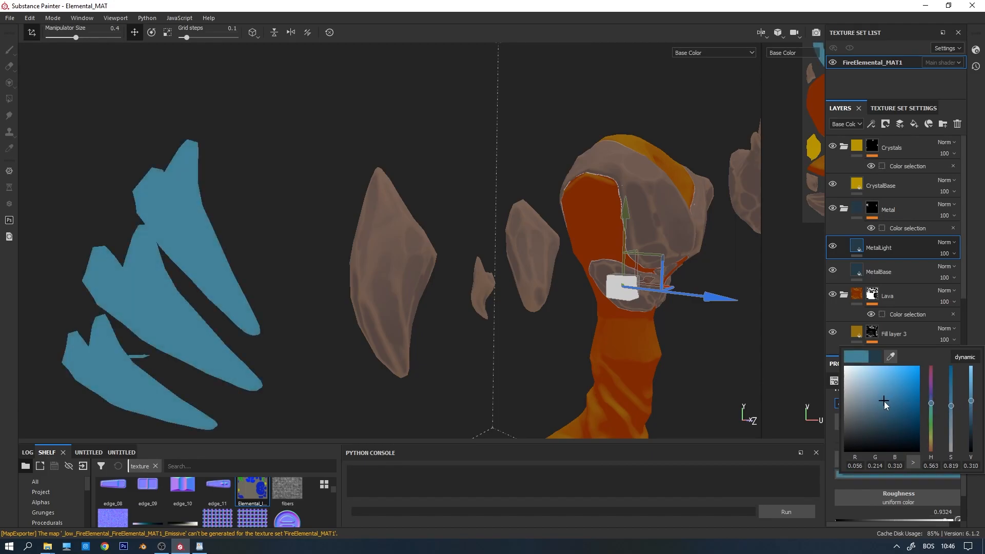
drag(885, 402, 932, 405)
Add a black mask with a Light generator to the MetalLight layer.
right_click(868, 245)
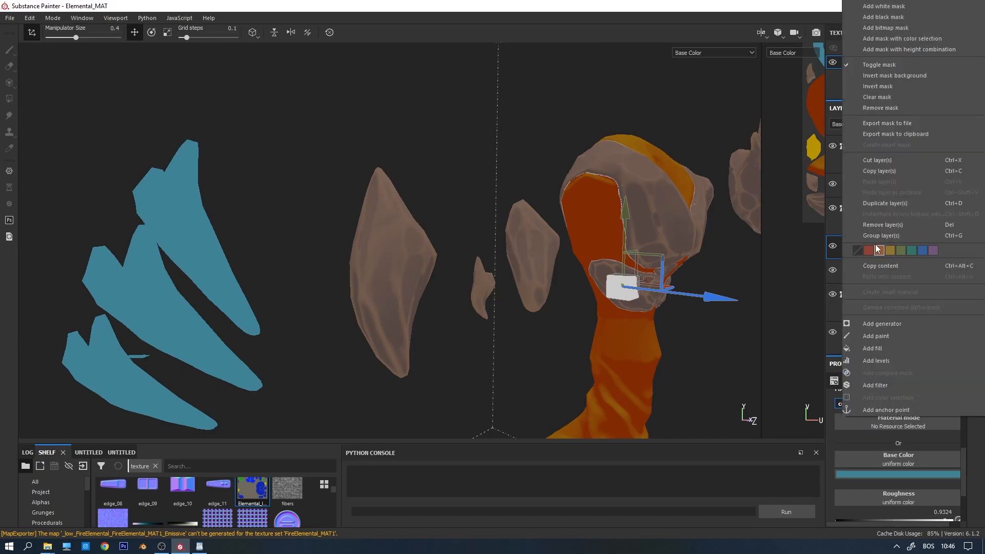
click(879, 19)
right_click(880, 247)
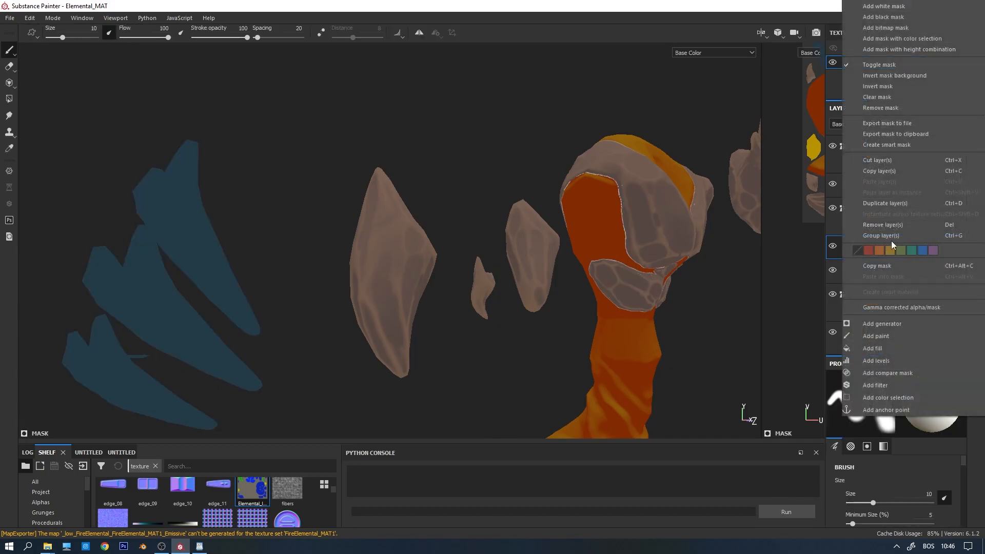
click(899, 334)
click(906, 403)
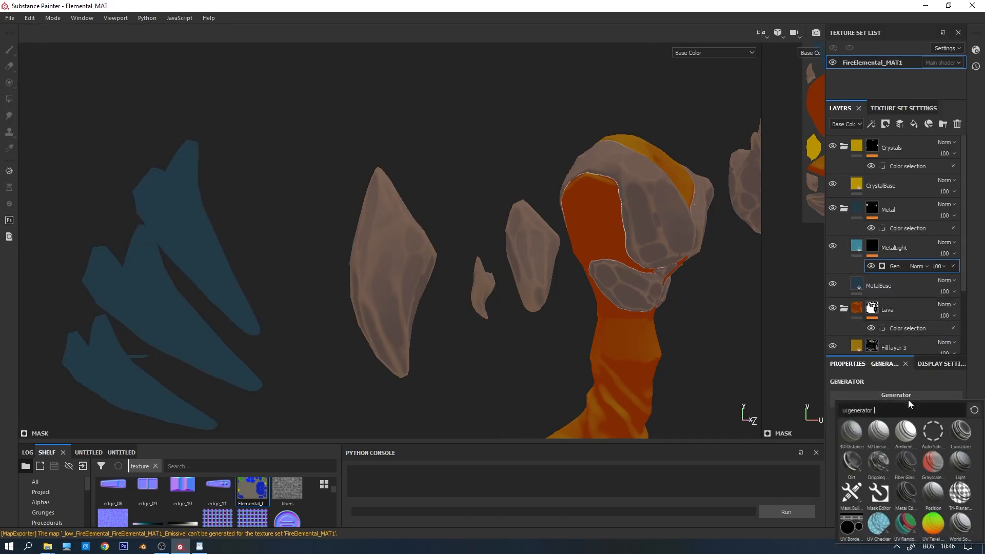
click(961, 463)
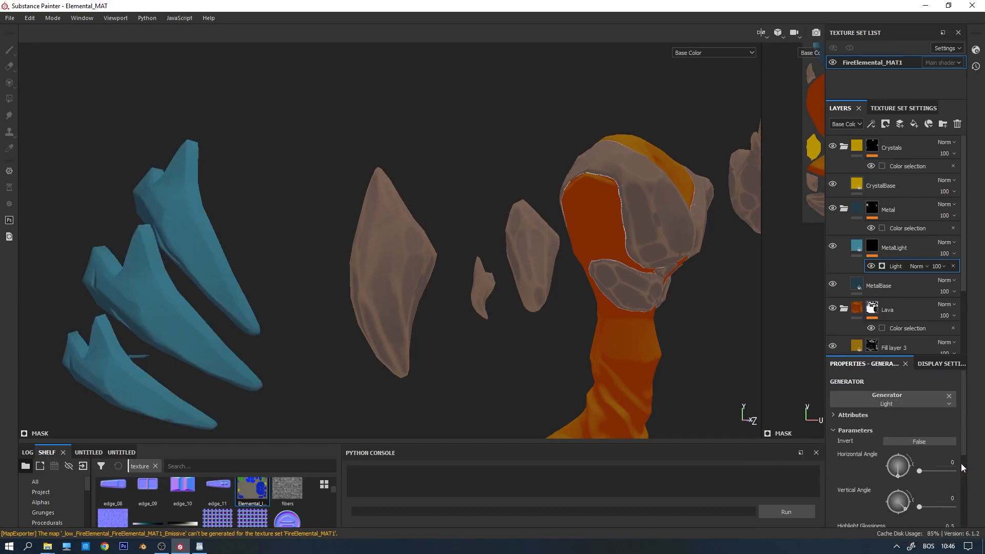
Set the Vertical Angle of the MetalLight layer's Light generator to 270 and check the metal spikes.
alt+drag(282, 257, 390, 298)
drag(905, 510, 898, 516)
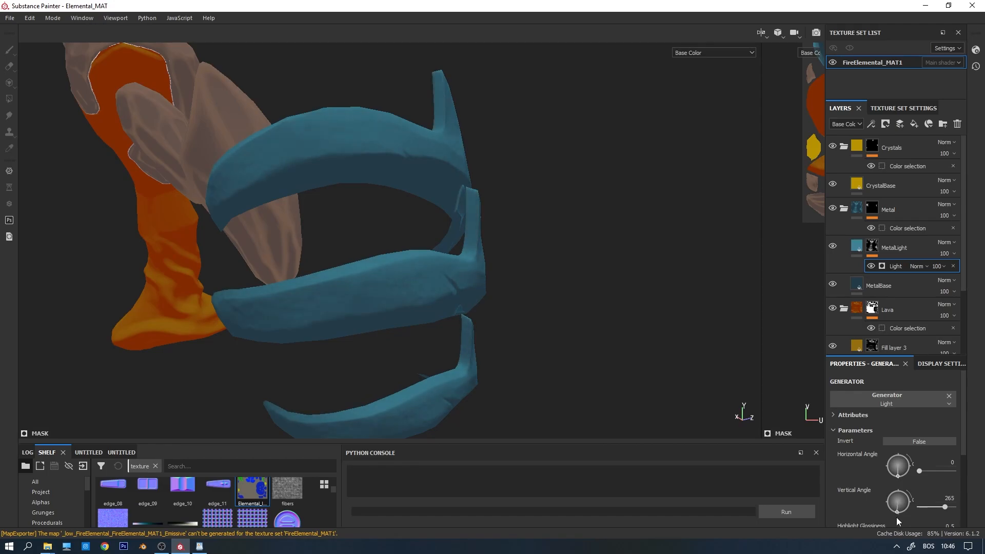
alt+drag(574, 266, 308, 256)
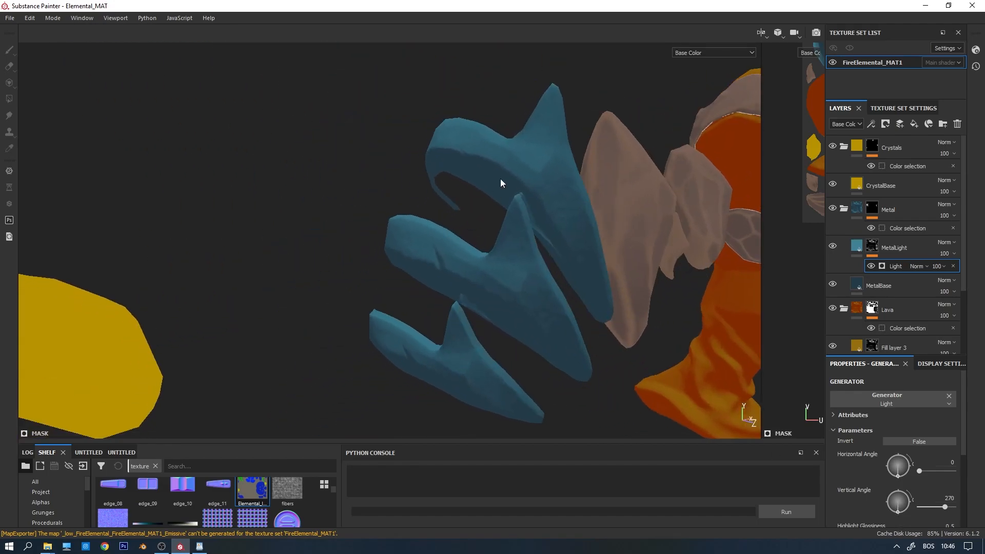
alt+drag(626, 278, 509, 267)
Duplicate the CrystalBase layer in the Crystals folder and select the original beneath the copy.
scroll(509, 267, down, 5)
alt+middle_drag(627, 260, 314, 236)
alt+middle_drag(582, 238, 406, 239)
click(896, 186)
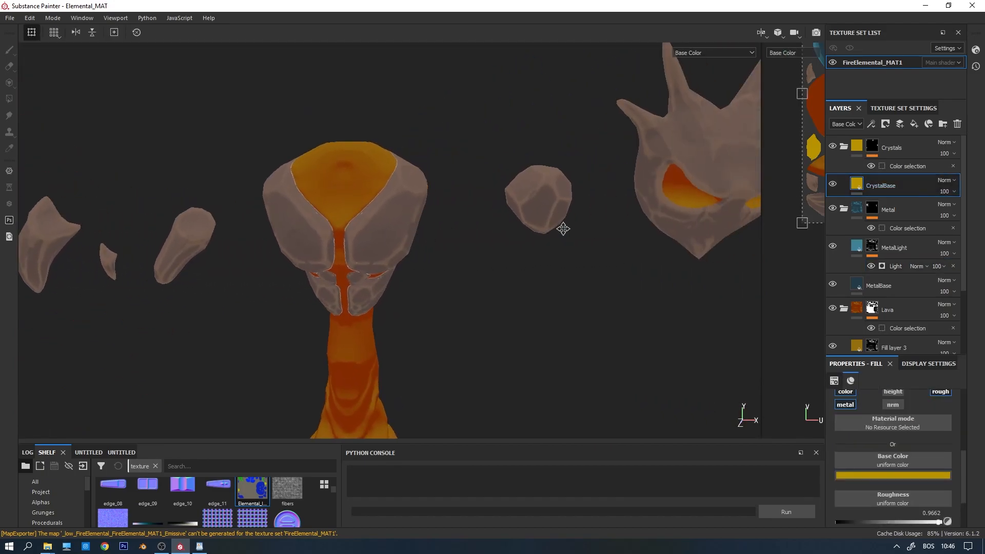
alt+middle_drag(561, 230, 281, 233)
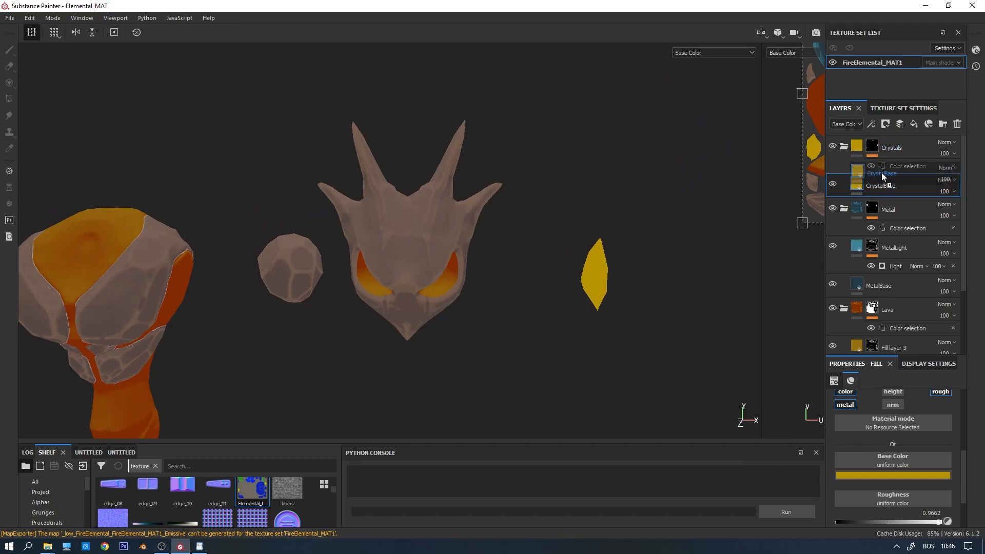
key(ctrl+d)
click(875, 202)
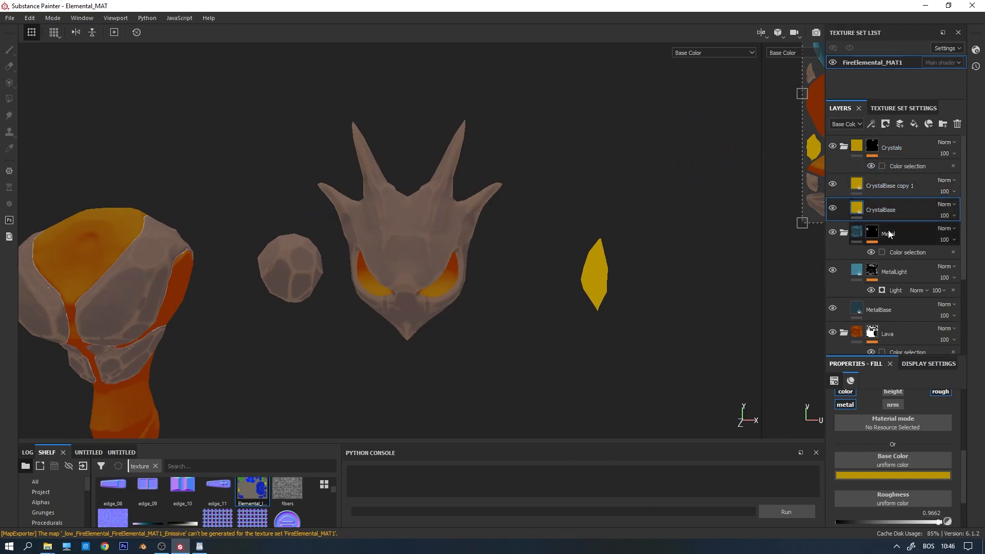
Change the CrystalBase layer's base color to a darker orange-brown and view the crystals on both sides.
click(914, 476)
drag(934, 448, 908, 407)
alt+drag(325, 302, 363, 297)
scroll(297, 313, down, 3)
alt+middle_drag(297, 312, 626, 258)
alt+drag(532, 260, 506, 262)
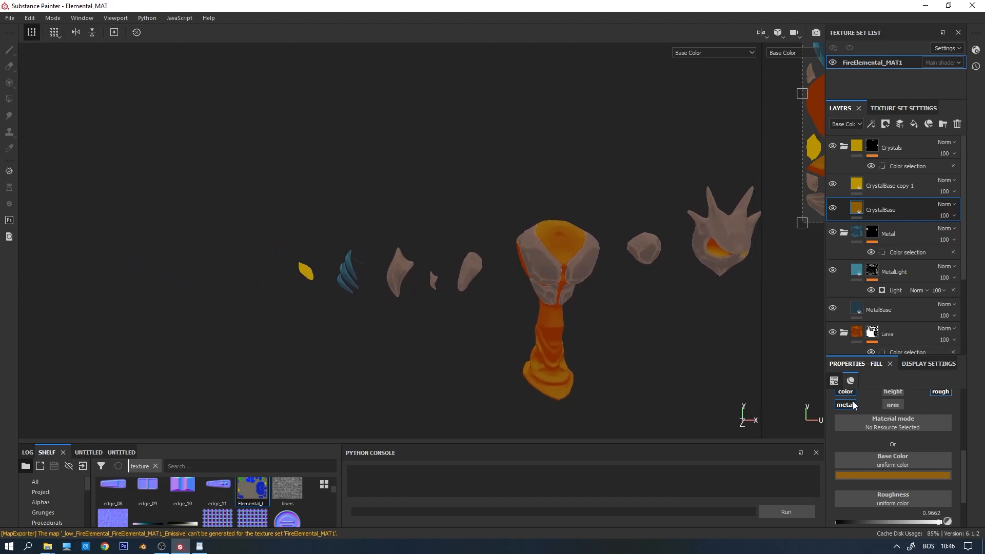
Try a dark red base color on the CrystalBase layer, then set it to dark orange (R 0.283, G 0.085, B 0.005).
click(905, 475)
mouse_move(932, 450)
mouse_down()
mouse_move(931, 421)
mouse_move(932, 458)
mouse_up()
alt+middle_drag(600, 261, 387, 258)
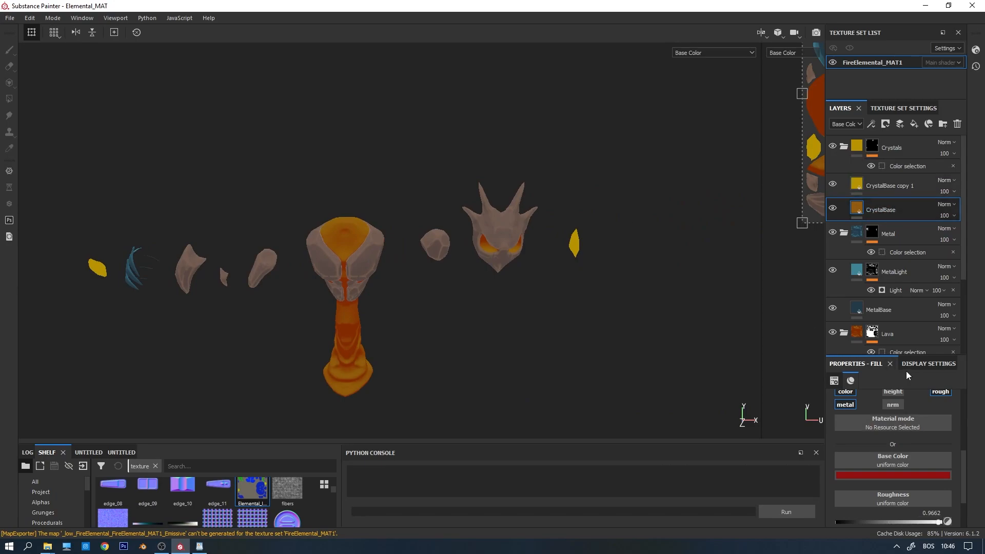
click(894, 475)
drag(931, 457, 932, 453)
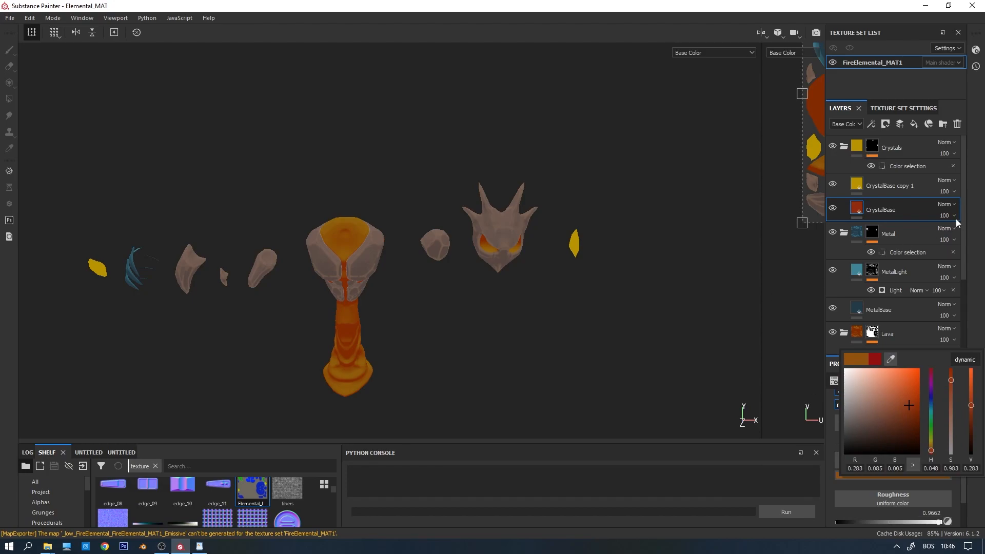
Give the CrystalBase copy 1 layer a black mask driven by a Light generator.
click(886, 191)
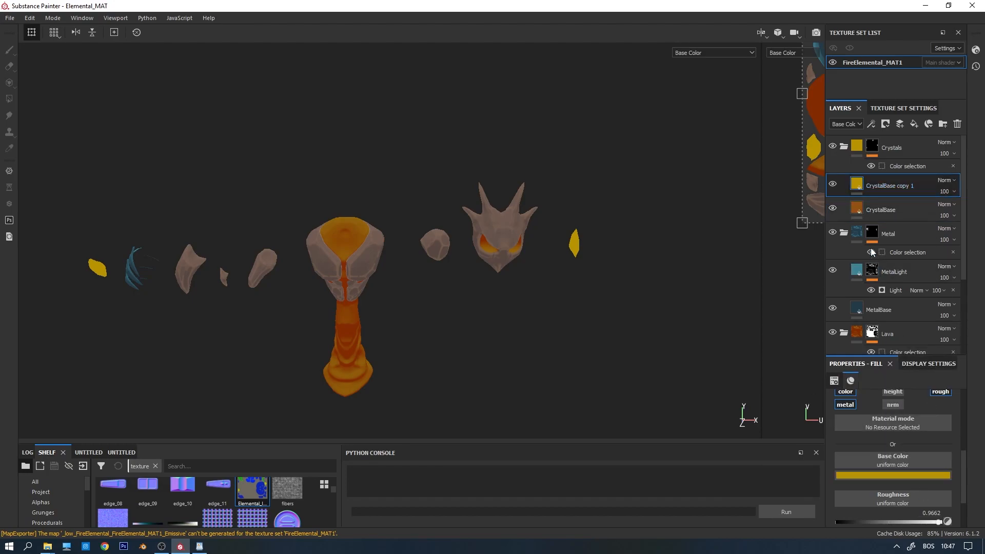
right_click(886, 193)
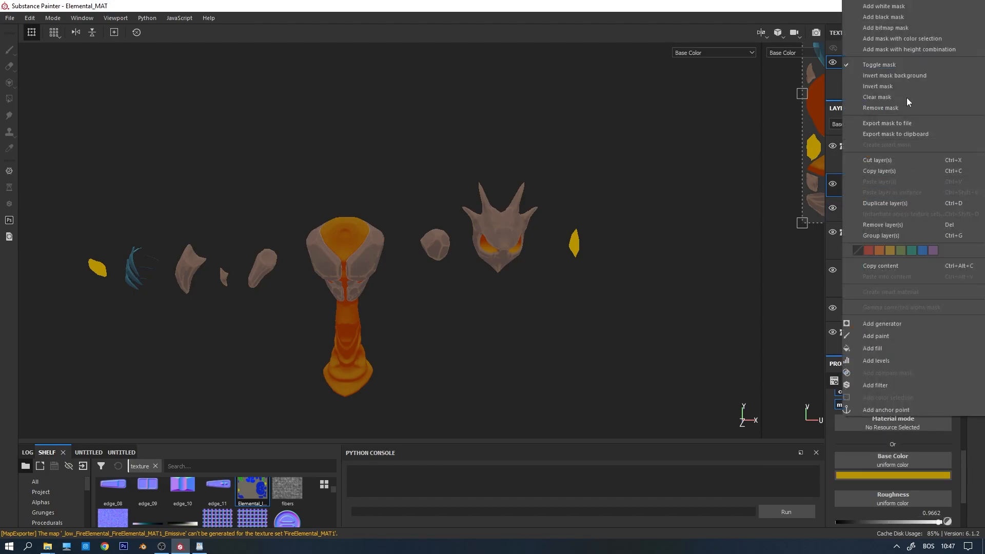
click(896, 17)
right_click(894, 180)
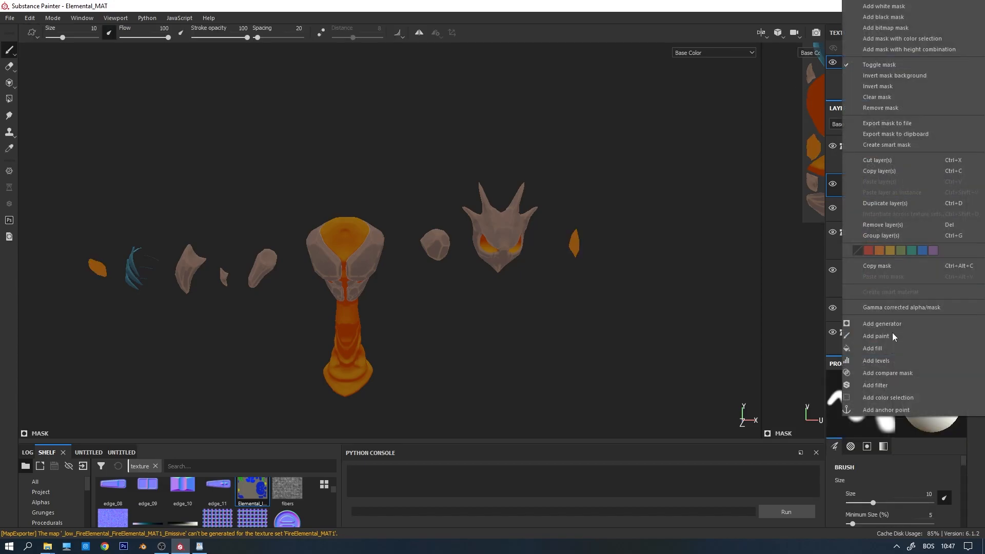
click(882, 323)
click(905, 396)
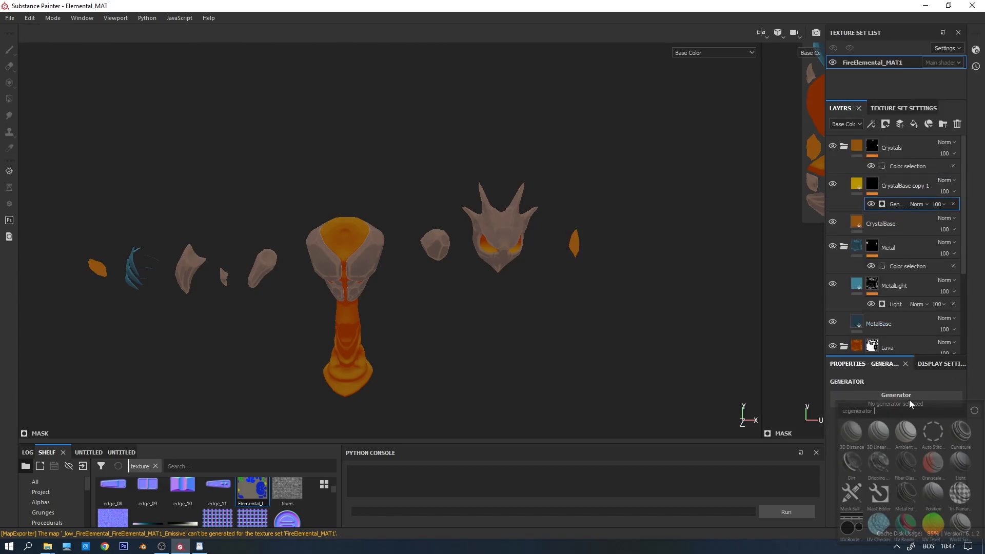
click(960, 463)
Adjust the Vertical Angle of the CrystalBase copy 1 layer's Light generator and check the crystals' shading.
alt+drag(451, 246, 487, 261)
scroll(357, 269, down, 3)
scroll(356, 266, up, 6)
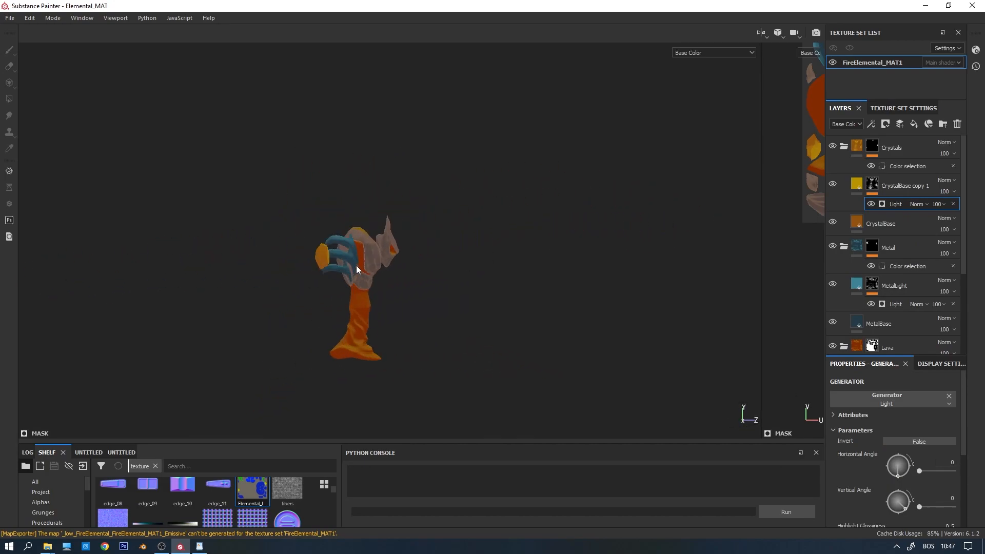
alt+drag(361, 265, 308, 262)
alt+middle_drag(308, 262, 359, 262)
alt+drag(359, 262, 368, 321)
drag(905, 512, 900, 515)
alt+drag(626, 365, 551, 303)
alt+drag(656, 288, 498, 244)
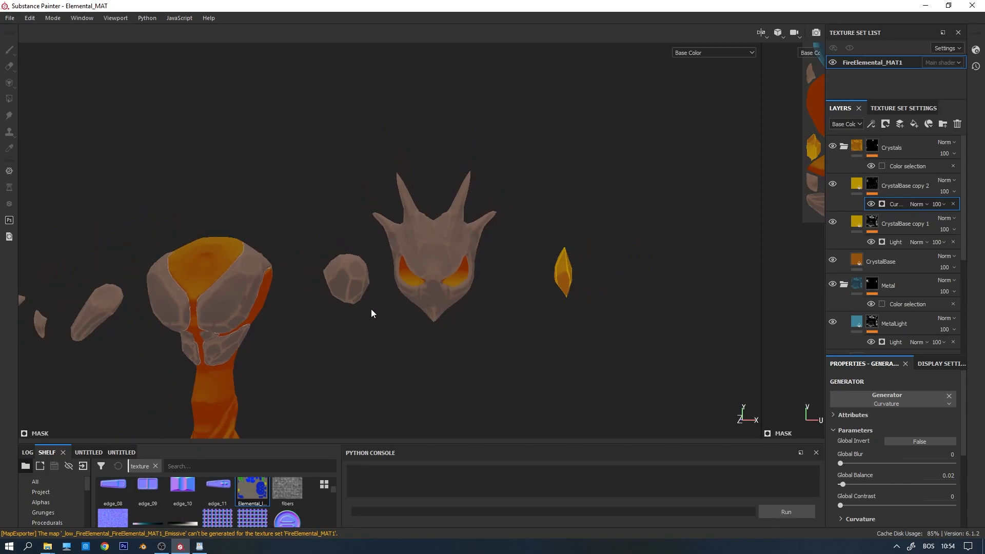
Examine the curvature edge highlights on both crystals up close, and view the whole model from several sides.
alt+drag(371, 312, 260, 214)
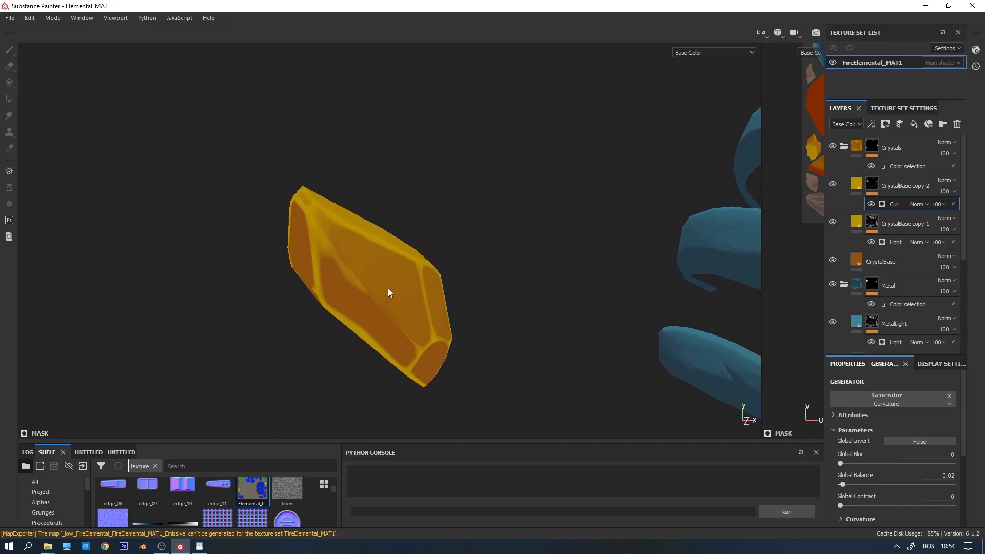
alt+drag(388, 293, 351, 167)
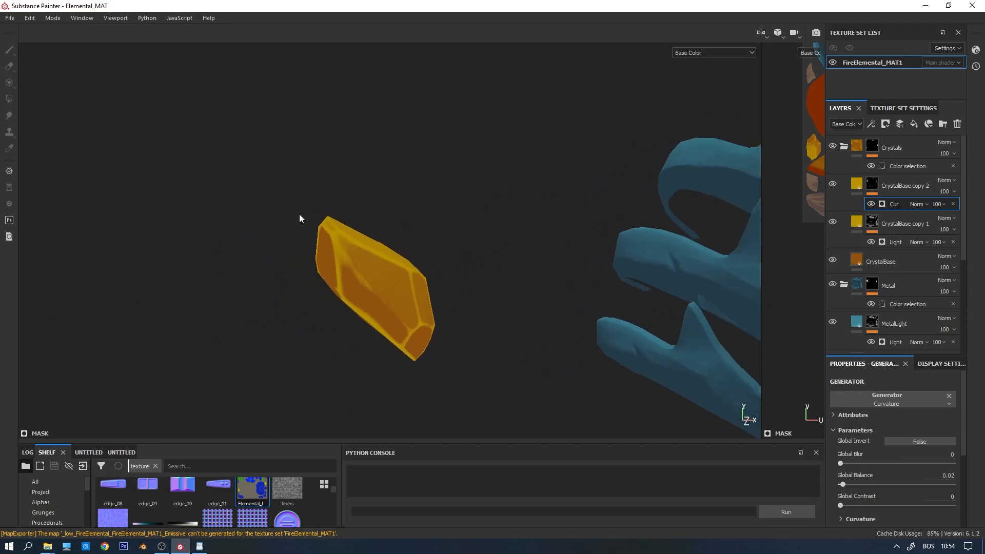
scroll(393, 239, down, 3)
alt+middle_drag(410, 240, 128, 237)
alt+middle_drag(667, 229, 282, 220)
alt+drag(474, 216, 347, 269)
scroll(414, 216, up, 2)
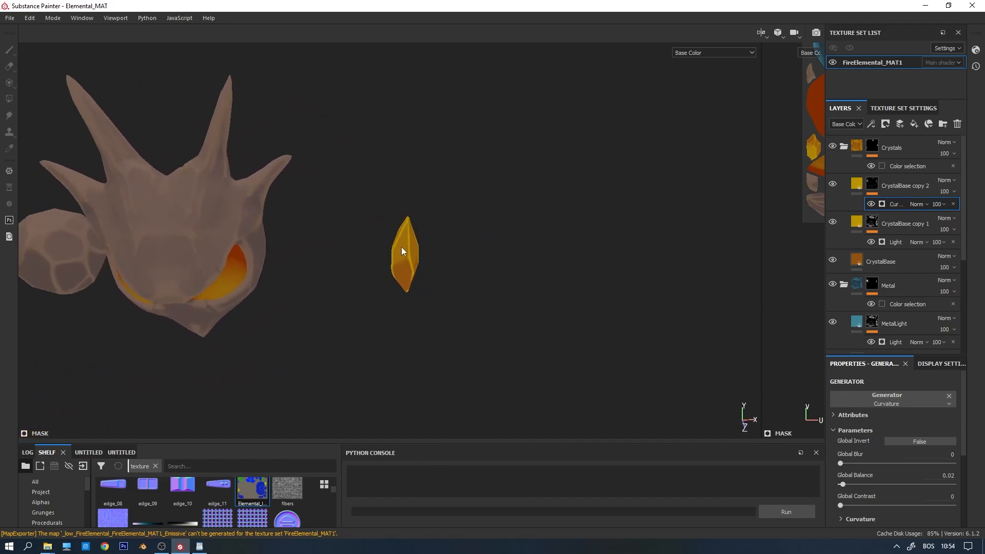
alt+middle_drag(254, 292, 389, 261)
scroll(389, 262, down, 4)
alt+middle_drag(220, 293, 338, 263)
alt+drag(201, 266, 264, 244)
alt+drag(504, 256, 449, 237)
alt+middle_drag(382, 271, 431, 260)
alt+drag(418, 292, 478, 281)
alt+middle_drag(478, 280, 398, 245)
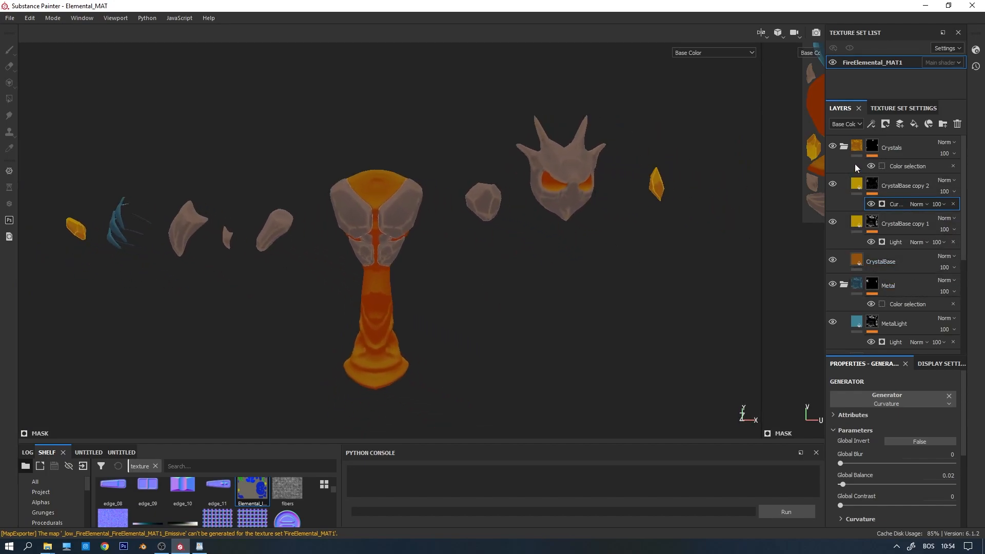
Collapse the Crystals and Metal folders and add a new fill layer above Fill layer 3 in the Lava folder.
click(844, 146)
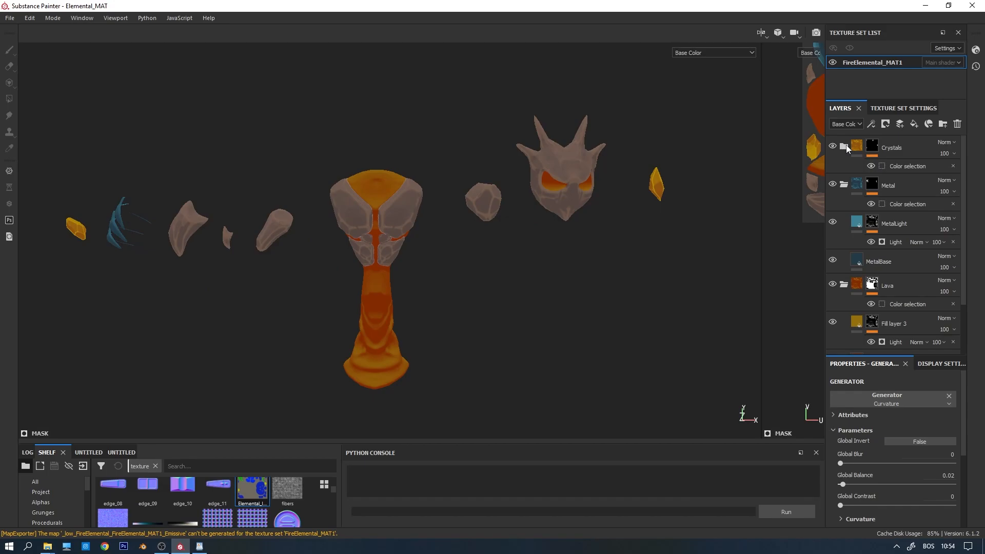
click(844, 185)
click(906, 262)
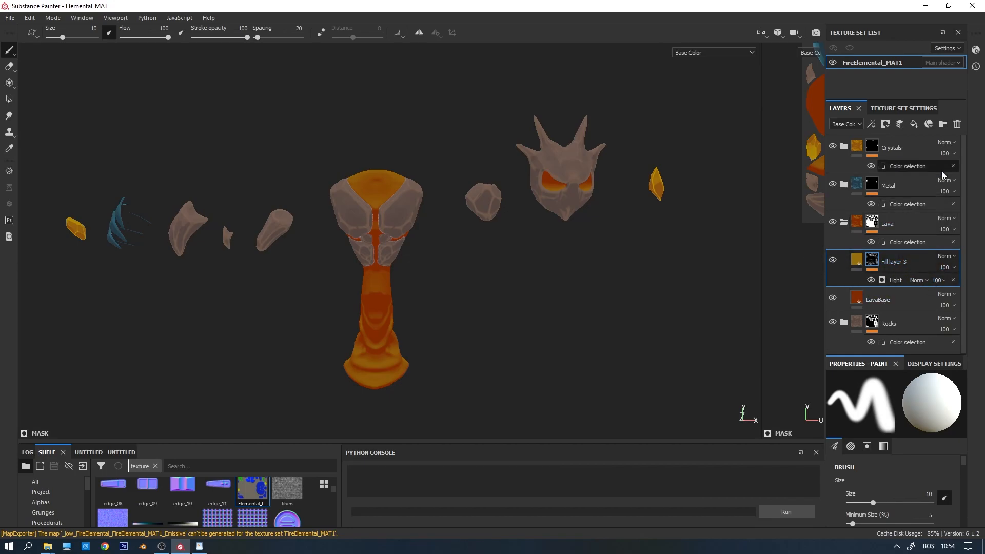
click(915, 123)
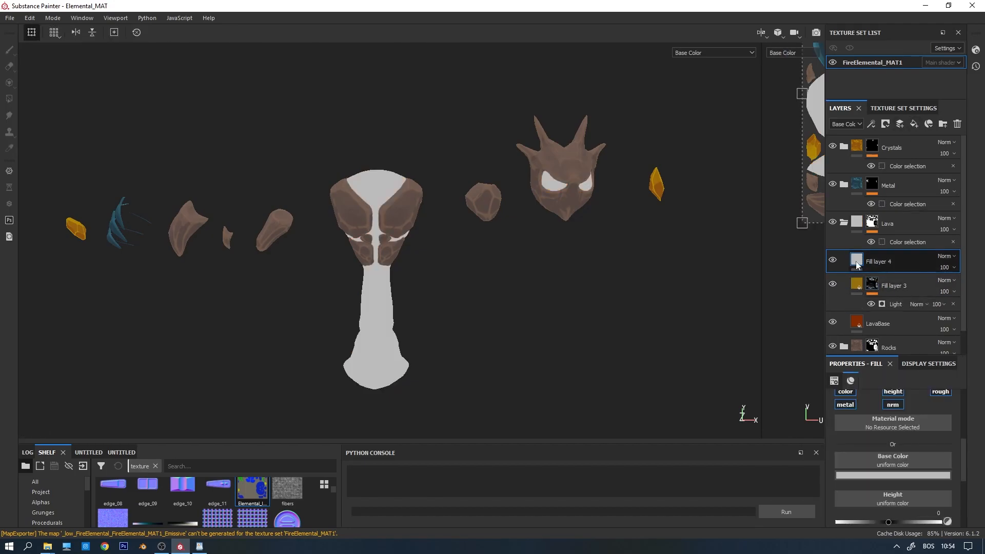
Disable the height and normal channels on Fill layer 4 and set its base color to golden yellow (R 0.440, G 0.240, B 0.007).
click(905, 475)
key(Escape)
click(894, 405)
click(894, 393)
click(898, 473)
drag(890, 355, 857, 283)
click(931, 444)
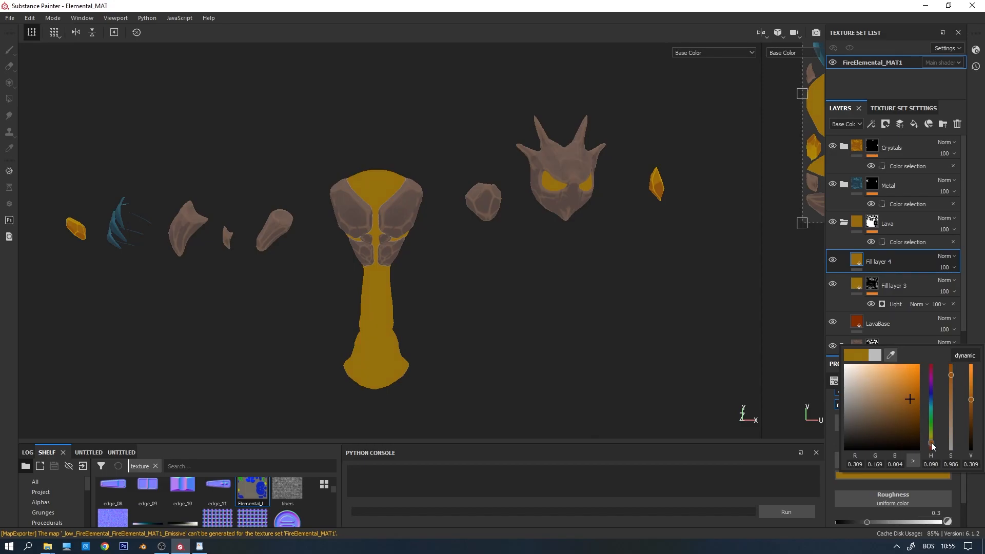
drag(912, 398, 909, 391)
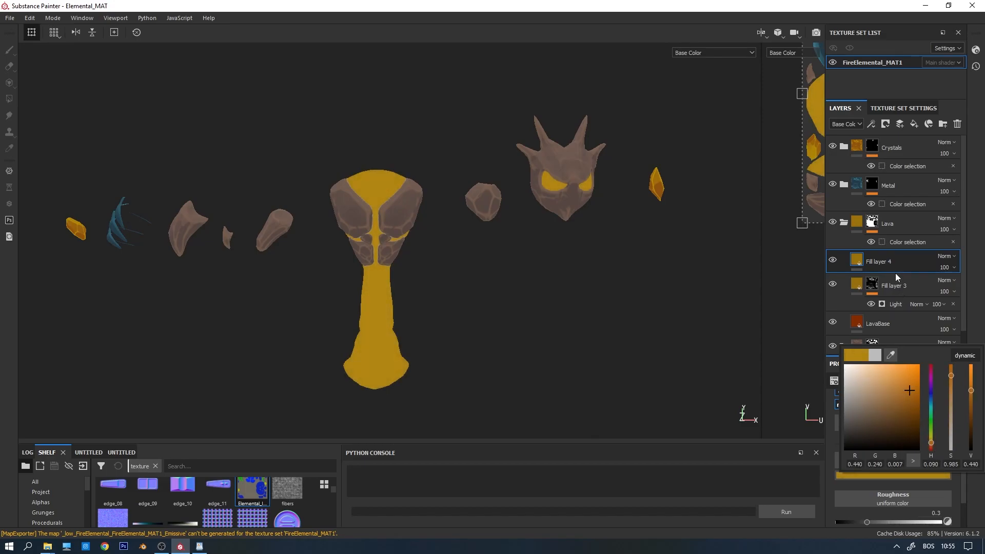
Give Fill layer 4 a black mask driven by a 3D Distance generator.
click(883, 263)
right_click(882, 262)
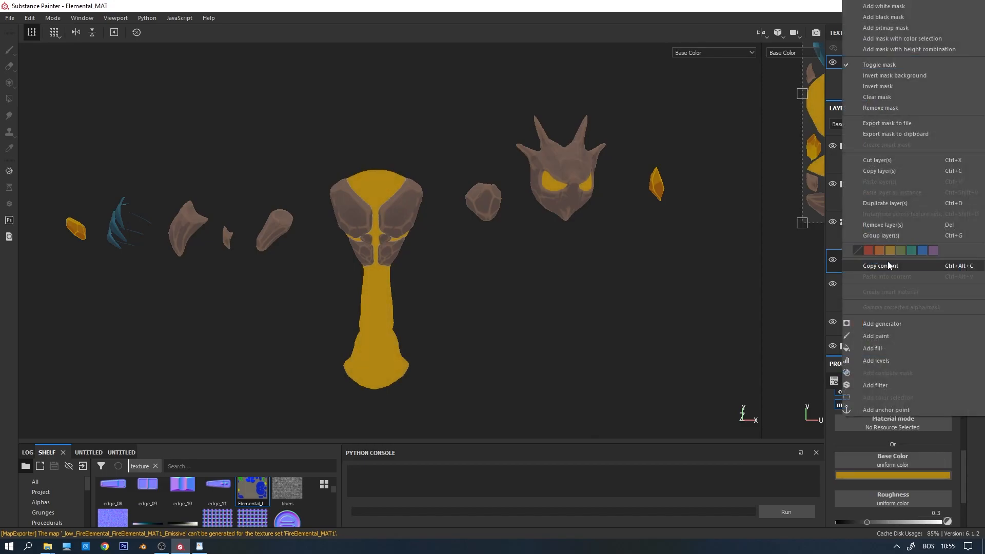
click(903, 13)
right_click(889, 261)
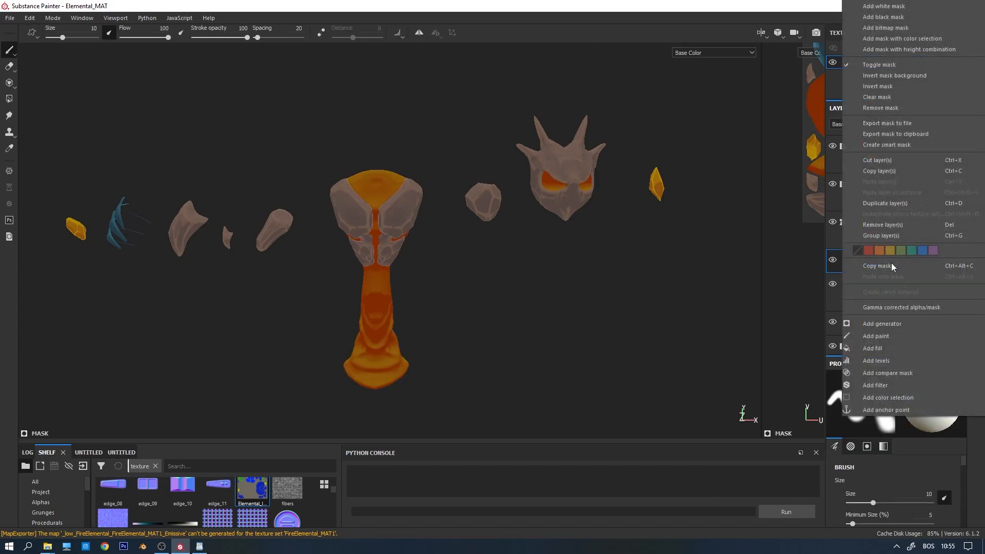
click(902, 323)
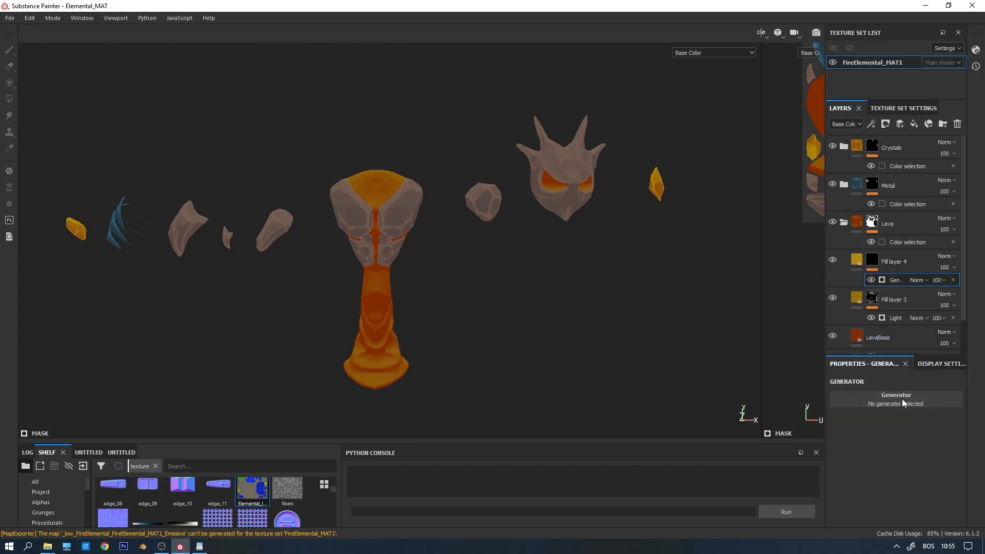
click(902, 399)
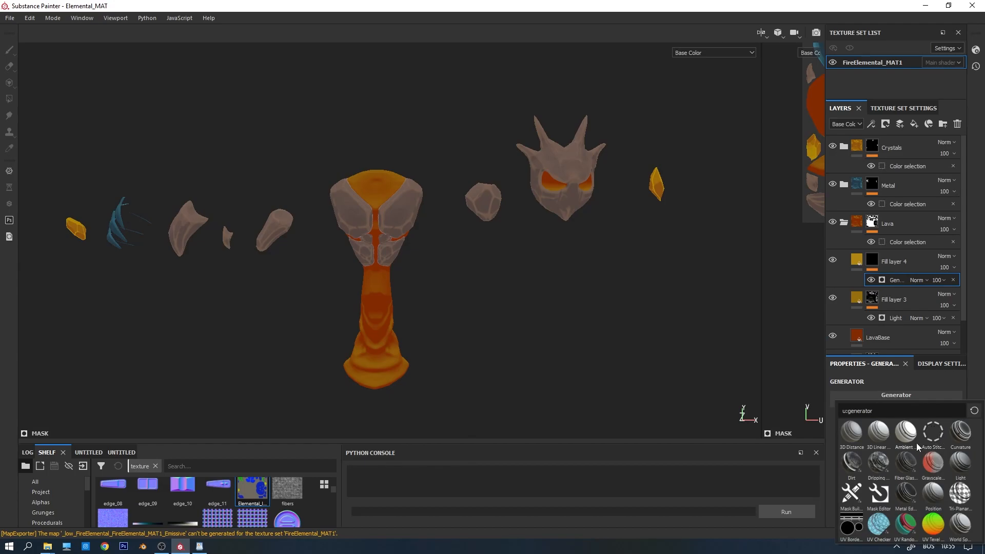
click(853, 432)
Set the 3D Distance generator's Position Y to 0.68 and Position Z to 0.24.
alt+drag(391, 305, 433, 333)
alt+middle_drag(433, 334, 530, 270)
alt+drag(511, 305, 519, 274)
scroll(519, 273, up, 3)
scroll(520, 277, up, 2)
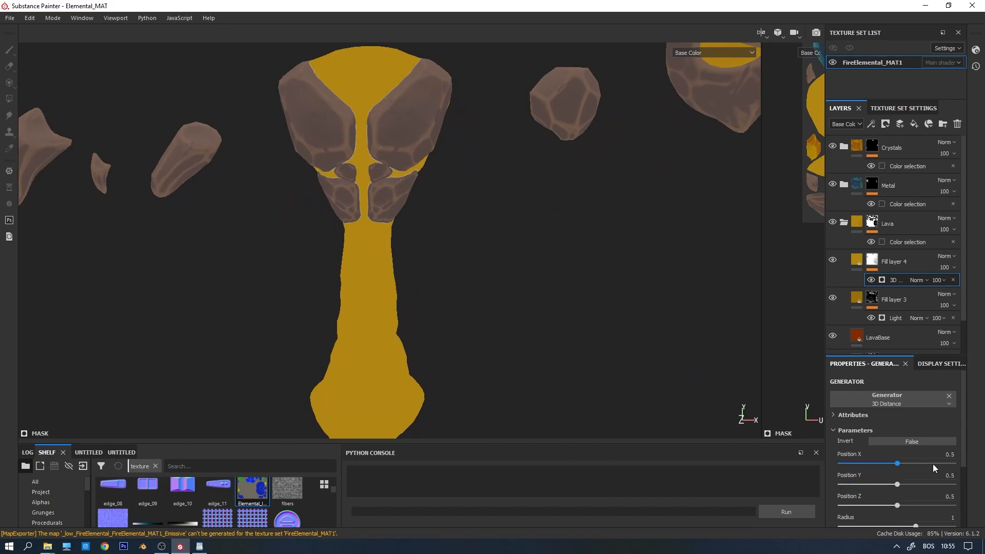
alt+drag(568, 384, 344, 280)
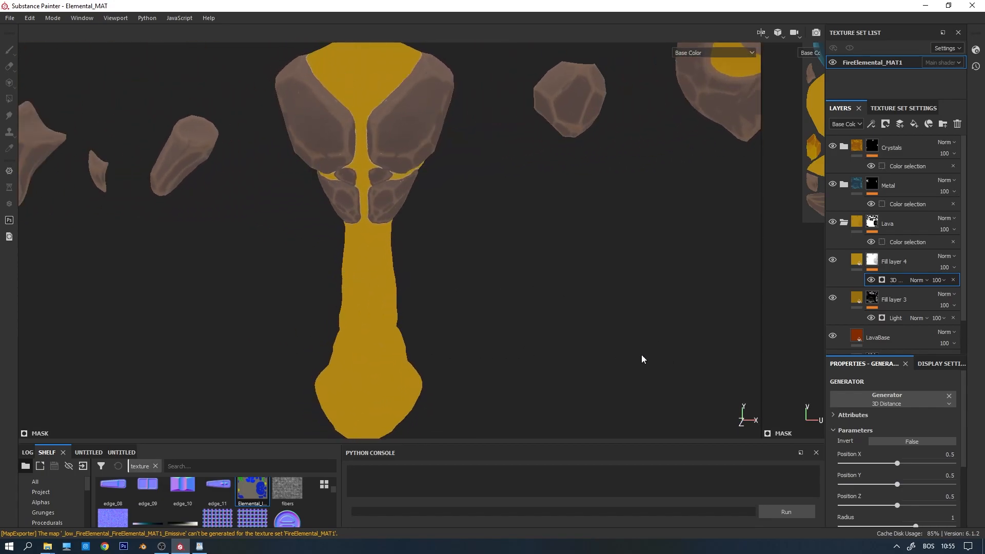
middle_drag(367, 296, 410, 286)
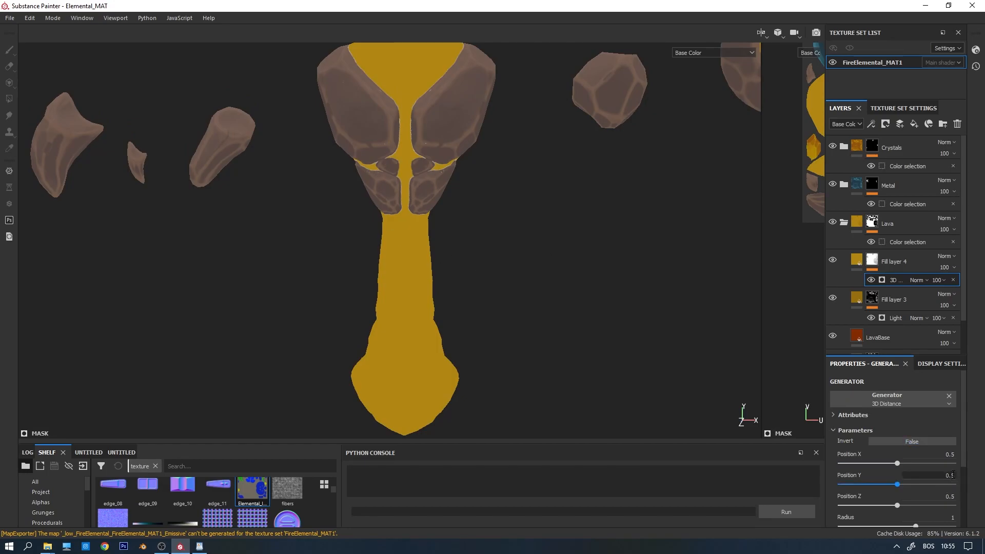
click(951, 475)
click(949, 496)
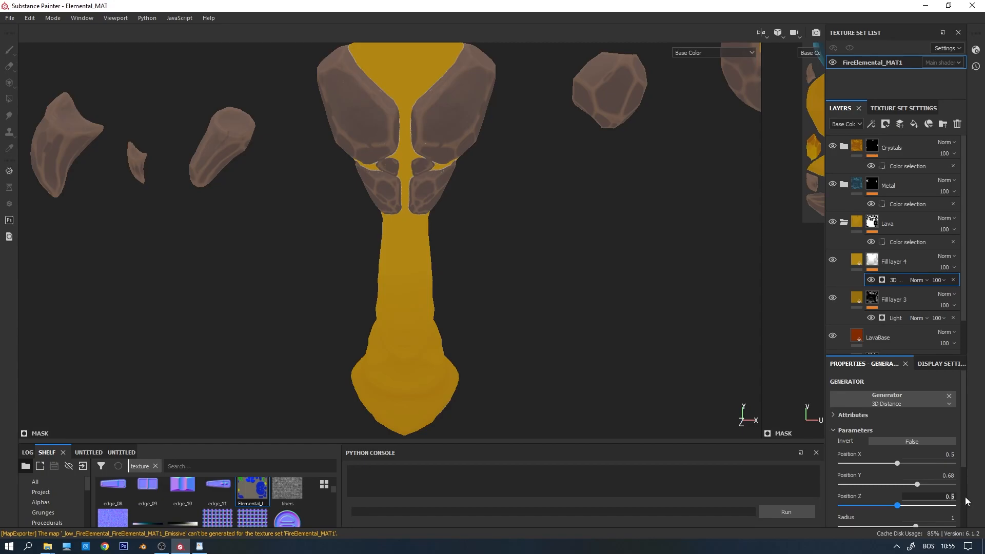
scroll(916, 474, down, 2)
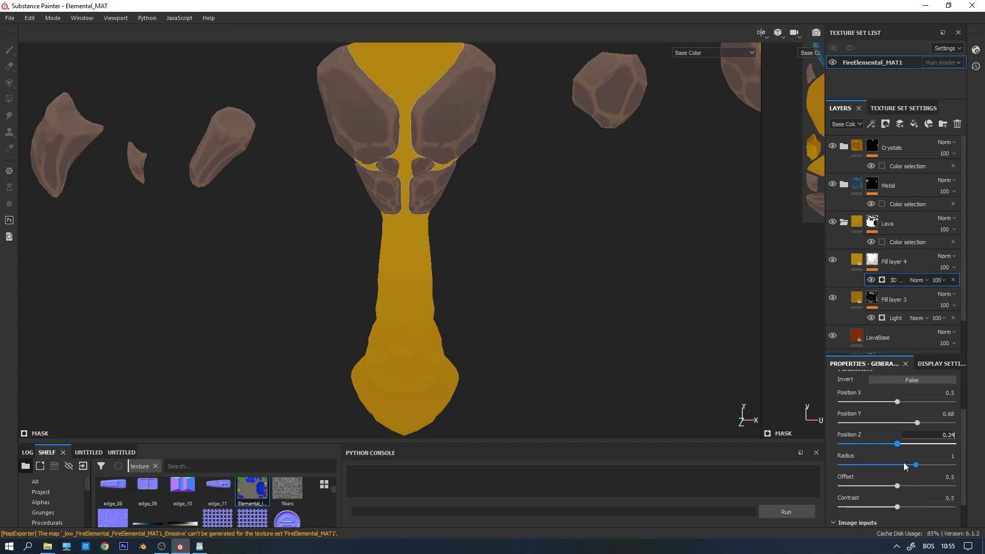
Set the 3D Distance generator's Offset to 0.32 and Contrast to 0.64.
click(950, 476)
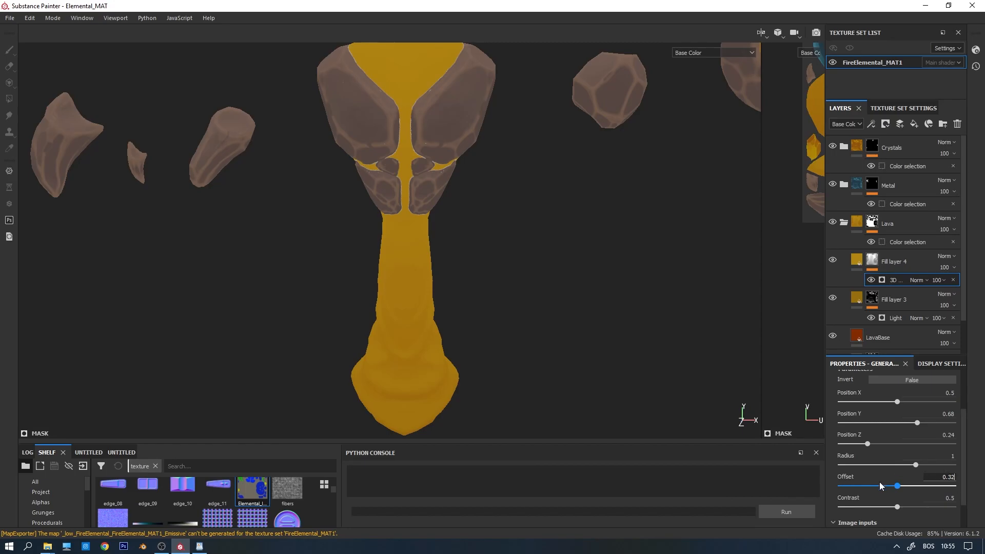
click(951, 497)
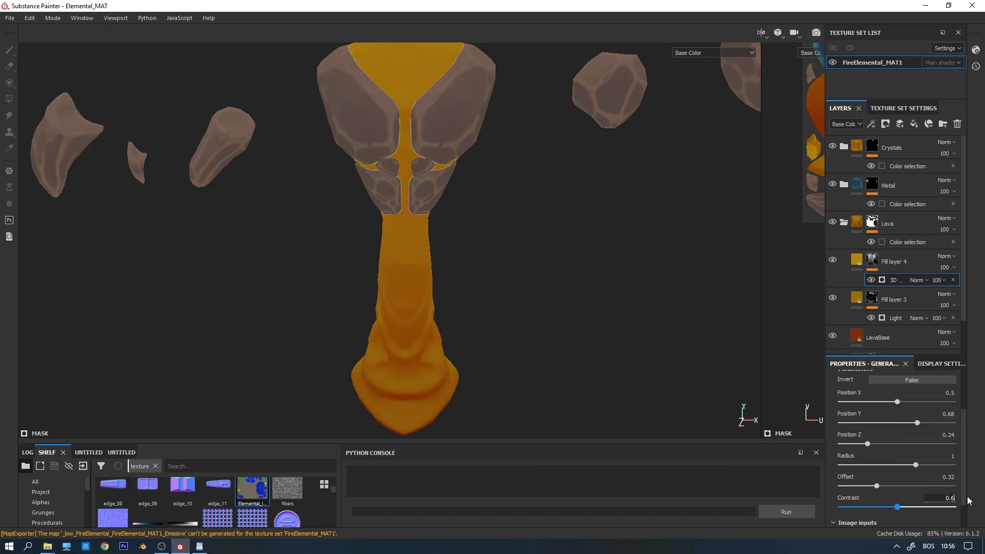
key(Return)
Examine the lava gradient on the body and tail from the front, sides and back.
alt+drag(464, 295, 400, 297)
scroll(410, 291, down, 5)
alt+drag(530, 259, 574, 249)
scroll(497, 275, up, 3)
alt+drag(464, 293, 485, 289)
alt+middle_drag(454, 261, 436, 296)
alt+drag(488, 306, 431, 305)
scroll(497, 309, down, 3)
scroll(498, 308, up, 4)
alt+drag(492, 296, 605, 308)
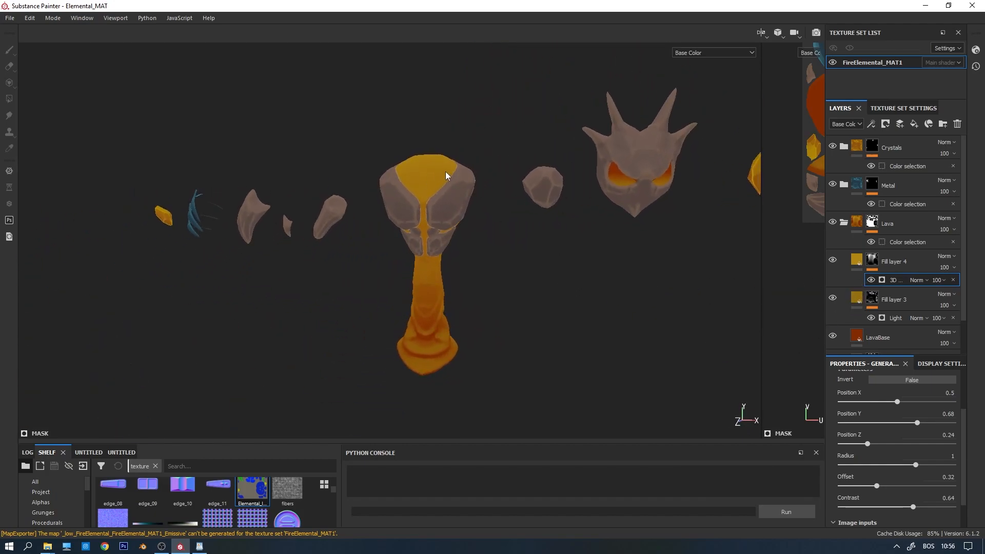
alt+drag(559, 255, 405, 292)
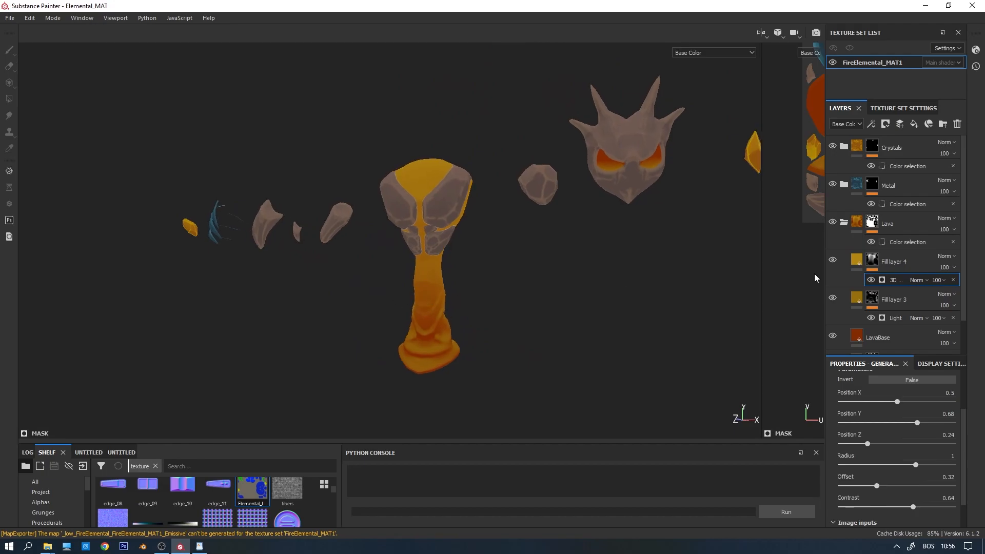
Brighten Fill layer 4's base color to yellow (R 0.682, G 0.468, B 0.009) and check the lava from several sides.
click(856, 261)
click(909, 474)
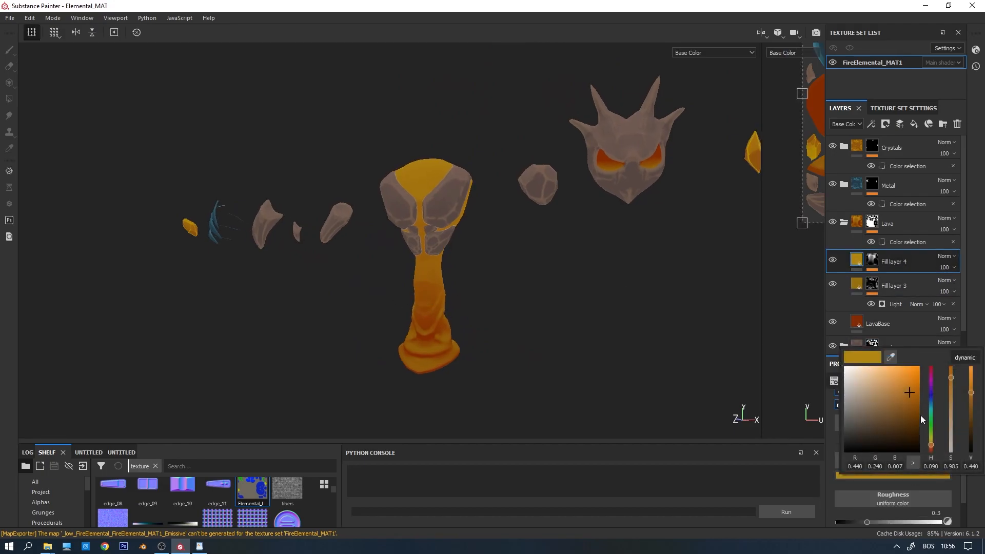
drag(912, 390, 911, 383)
alt+drag(718, 354, 390, 272)
click(919, 476)
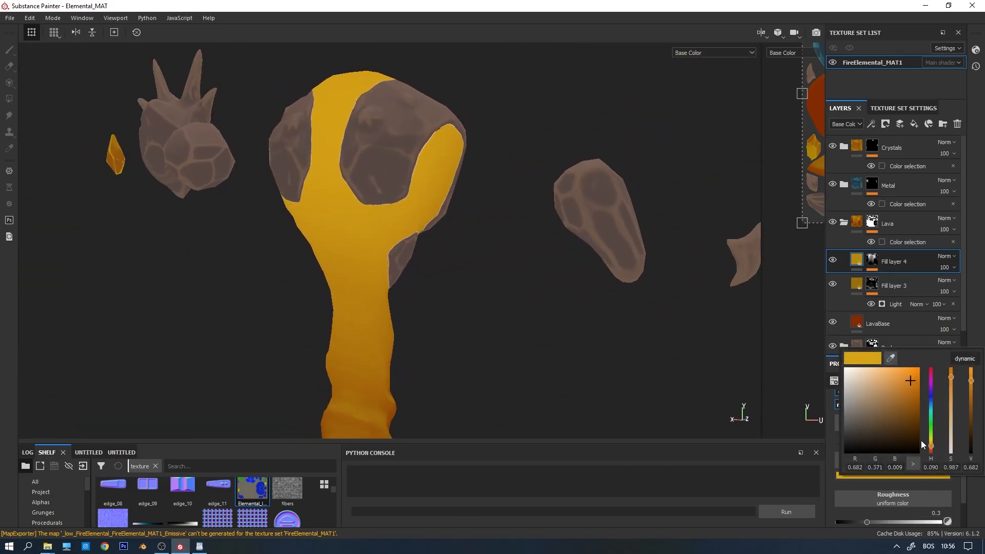
drag(932, 445, 932, 443)
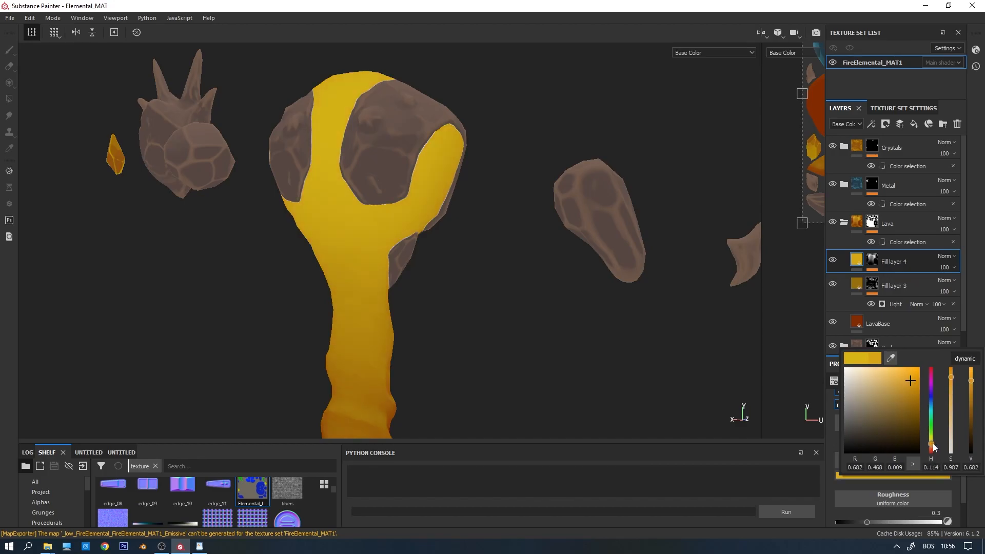
alt+drag(615, 329, 391, 258)
alt+drag(458, 265, 281, 287)
alt+middle_drag(280, 288, 443, 279)
Collapse the Lava folder, expand Rocks and darken the RockBase layer's base color to brown (R 0.064, G 0.036, B 0.028).
click(843, 222)
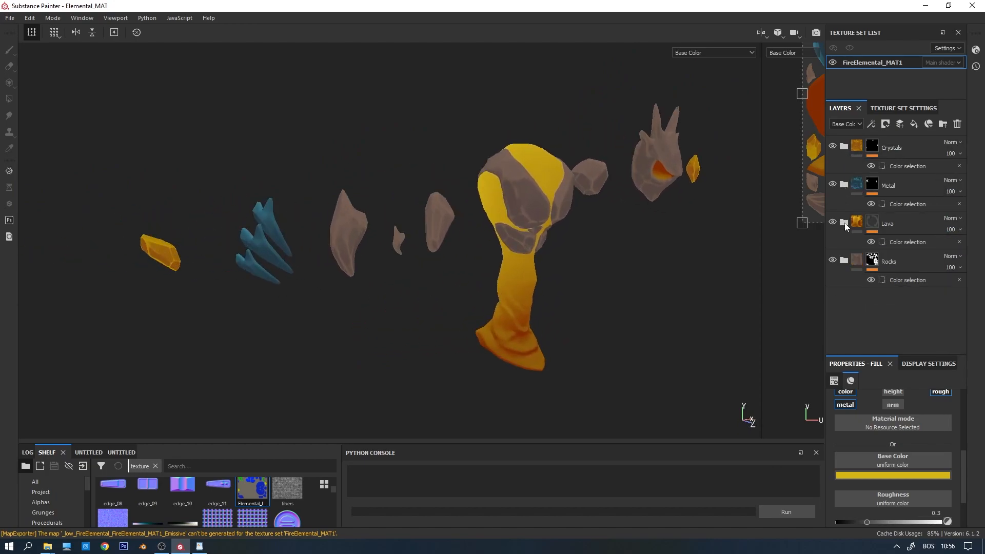
click(844, 260)
alt+drag(603, 247, 462, 205)
scroll(929, 312, down, 1)
click(860, 333)
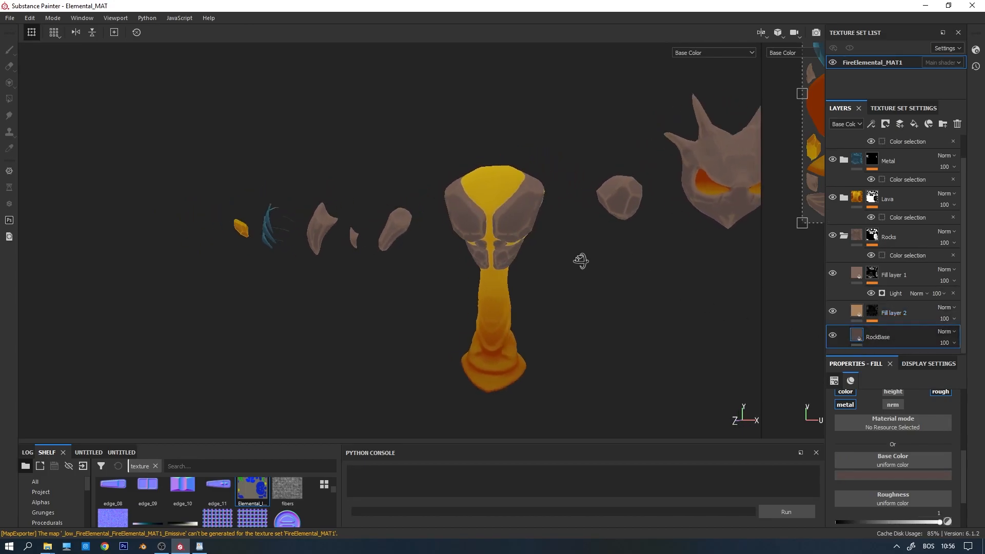
scroll(541, 218, up, 3)
click(892, 474)
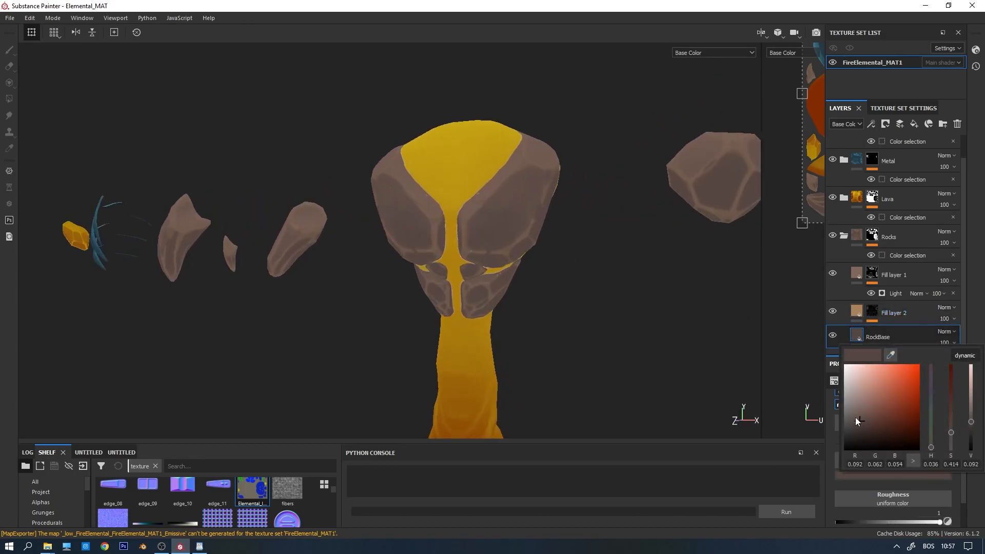
drag(863, 424, 864, 426)
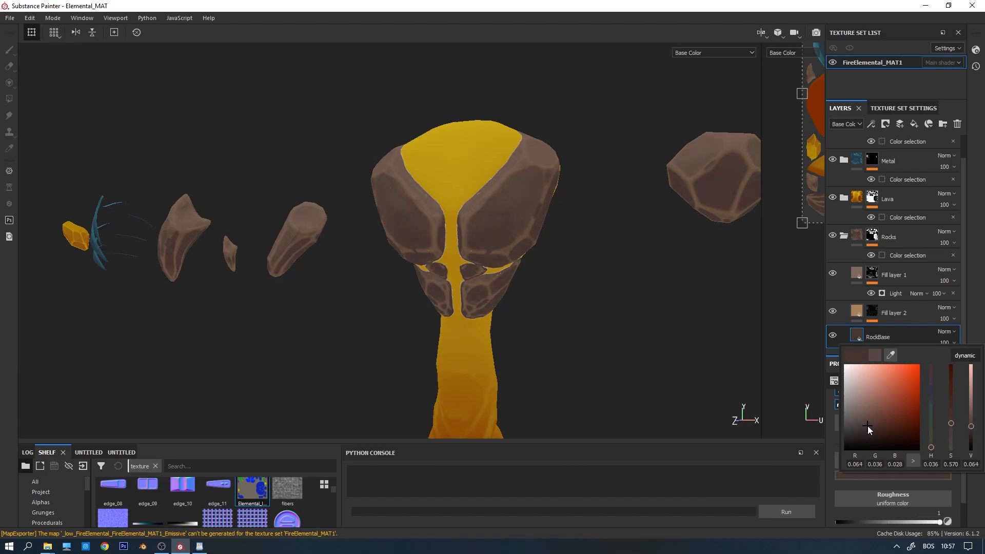
Fine-tune RockBase's brown base color and brighten Fill layer 2's base color to orange-tan (R 0.608, G 0.311, B 0.117).
drag(868, 427, 871, 425)
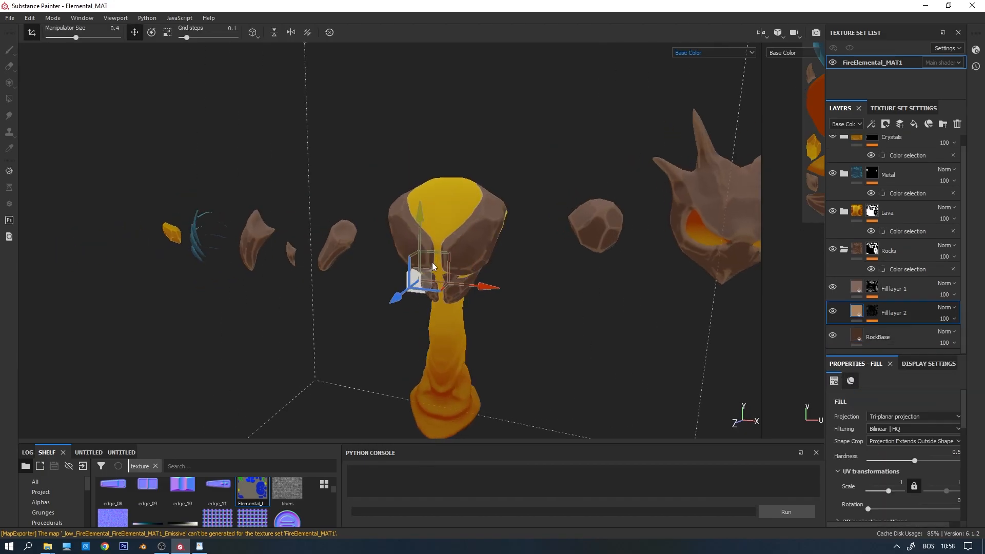
alt+right_drag(433, 266, 501, 262)
alt+drag(501, 262, 473, 274)
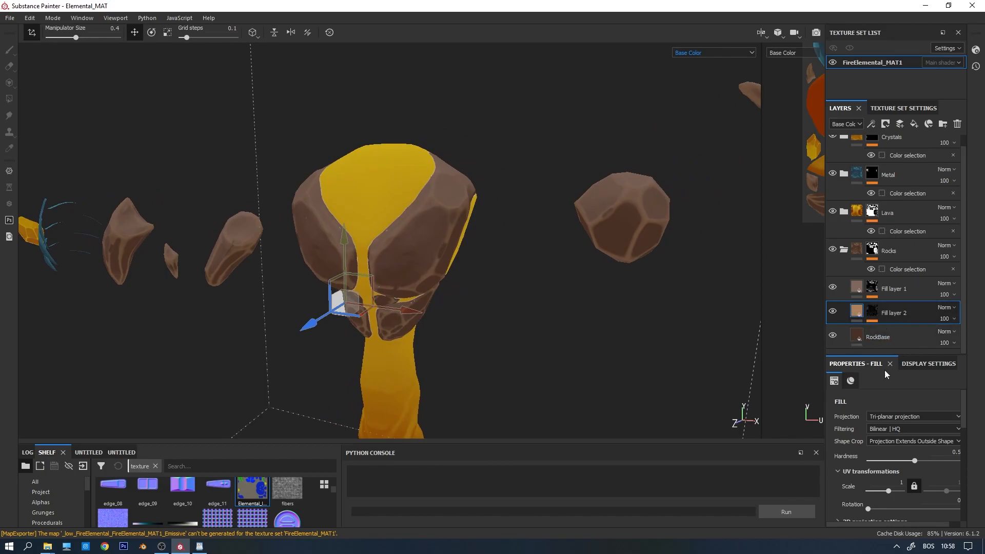
scroll(918, 452, down, 4)
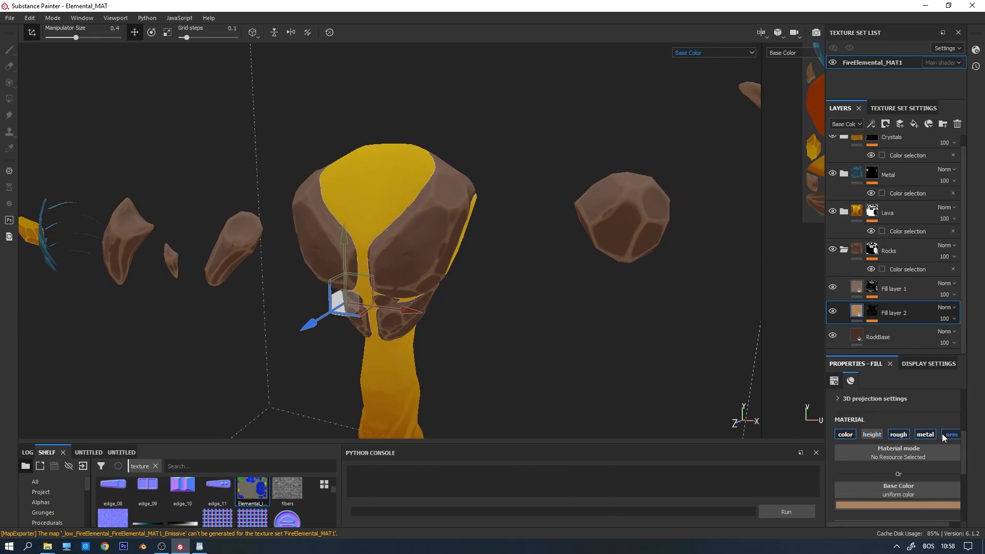
click(899, 505)
mouse_move(879, 426)
mouse_down()
mouse_move(894, 418)
mouse_move(885, 418)
mouse_up()
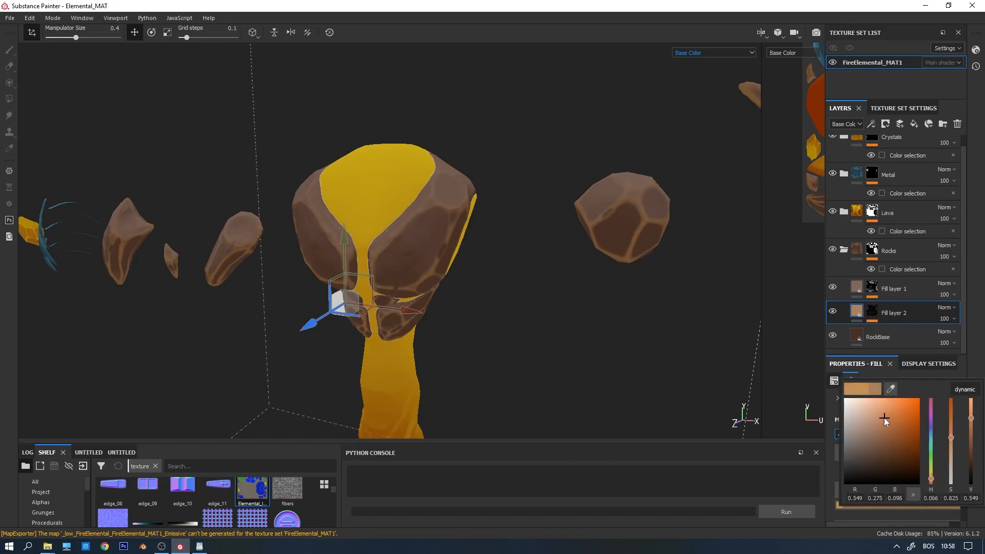
drag(931, 479, 930, 480)
drag(883, 417, 884, 414)
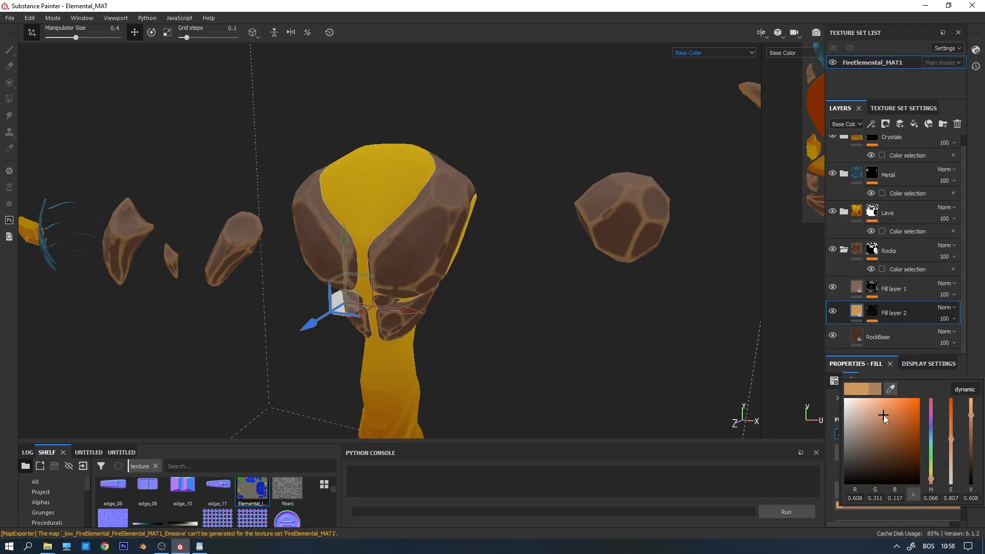
Try a compare mask effect on Fill layer 2's mask and undo it.
alt+drag(746, 356, 524, 256)
scroll(366, 283, up, 3)
alt+middle_drag(365, 284, 450, 281)
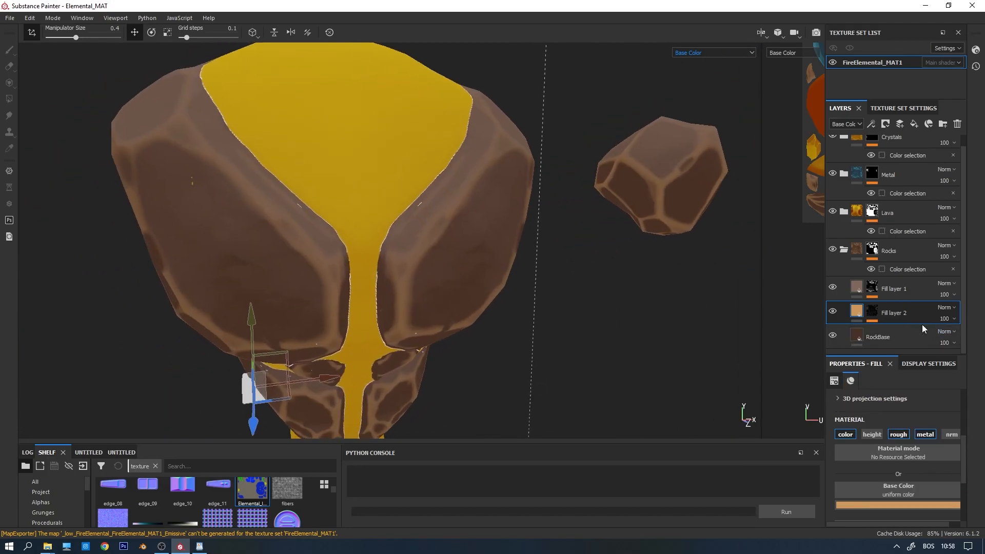
click(871, 311)
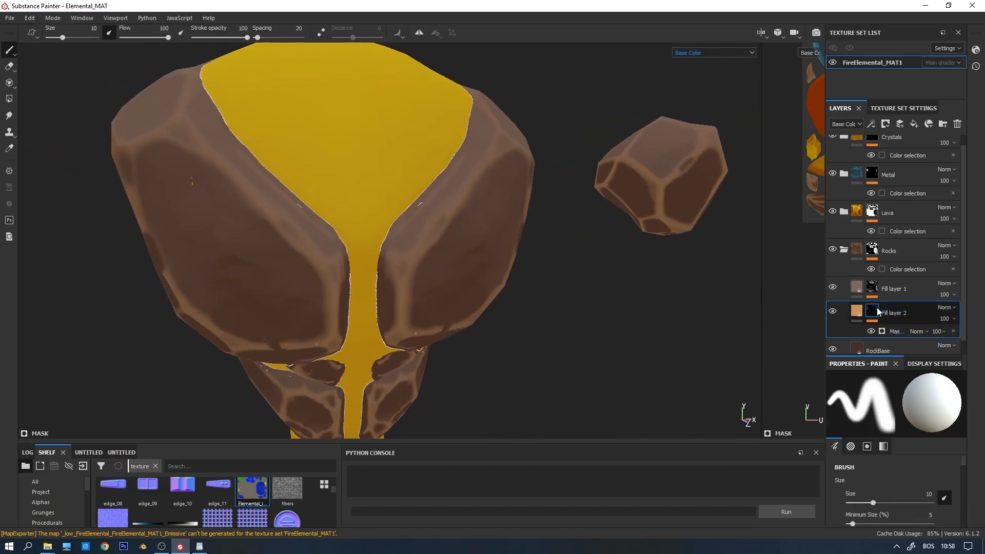
key(ctrl+z)
key(ctrl+z)
key(ctrl+z)
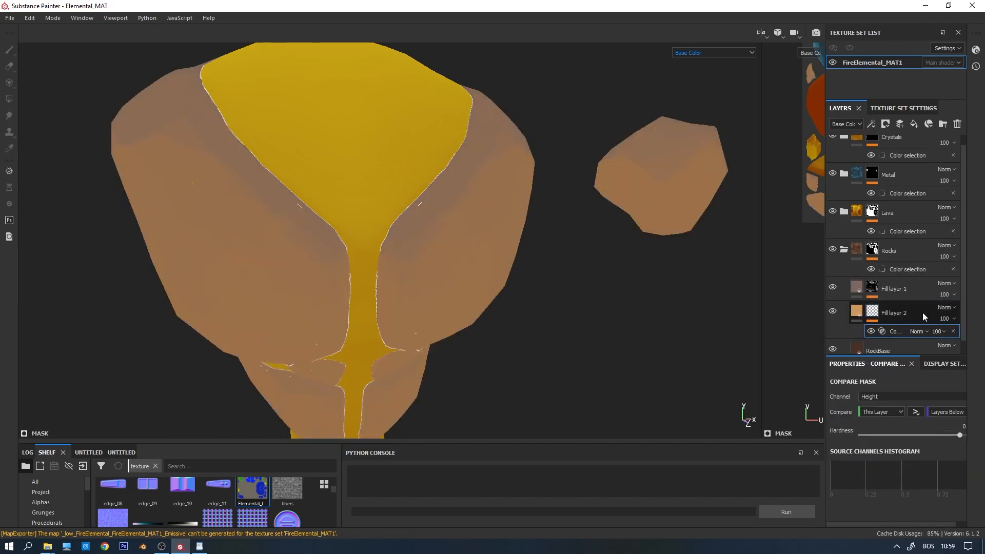
key(ctrl+z)
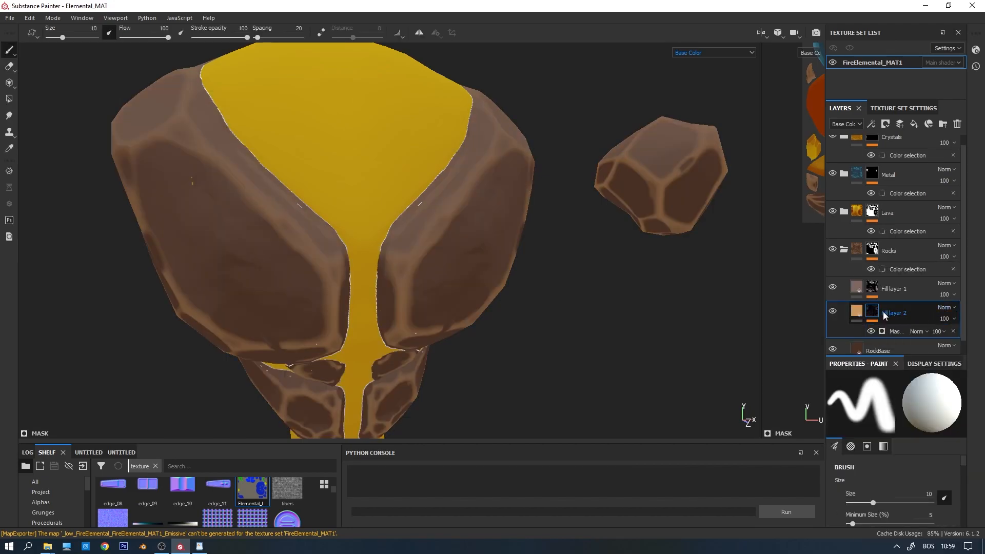
Add a Sharpen filter to Fill layer 2's mask and set its Sharpen Intensity to 3.1.
right_click(882, 312)
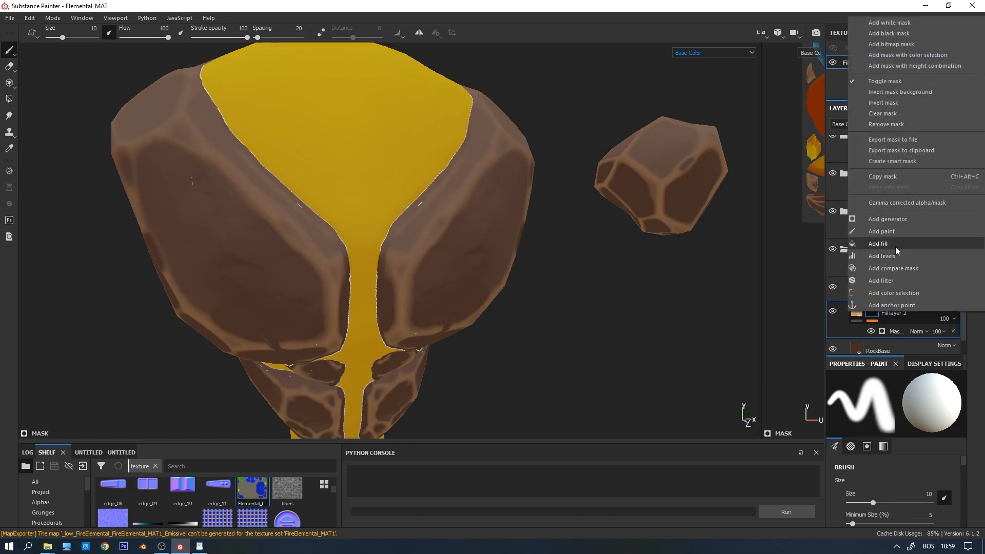
click(893, 280)
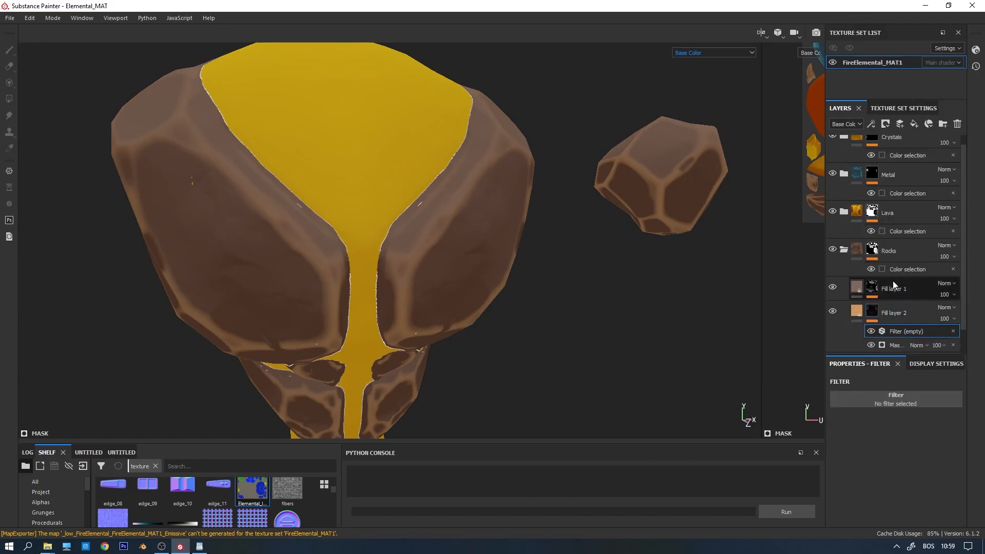
click(893, 403)
text(shar)
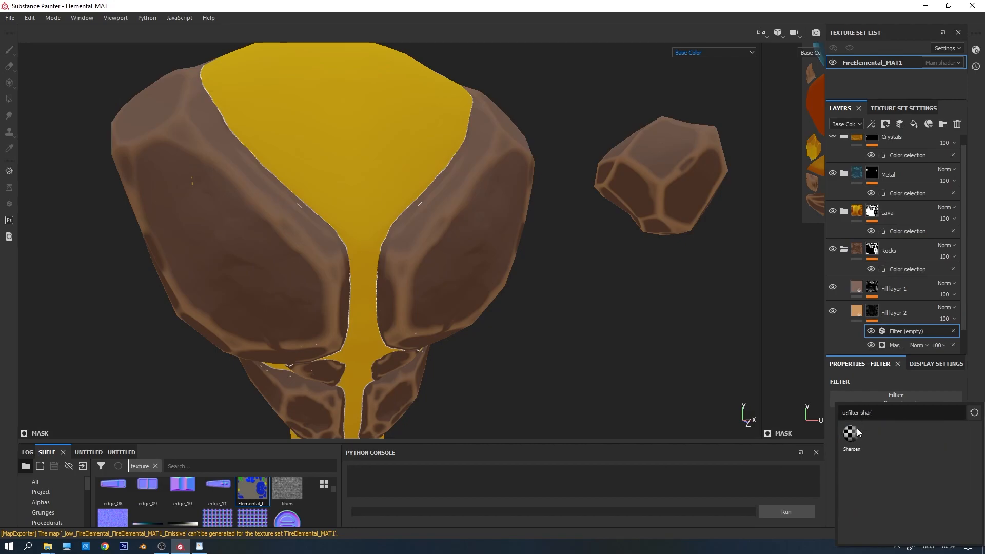
click(852, 433)
alt+drag(653, 325, 498, 302)
scroll(498, 302, up, 3)
drag(871, 450, 929, 451)
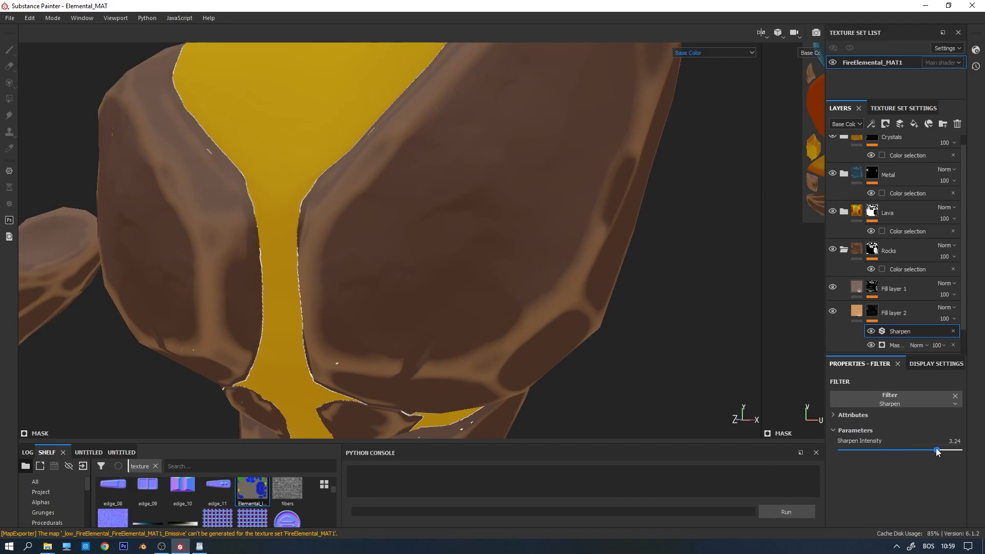
Examine the sharpened edge highlights up close on the chest rocks and the head's horns.
alt+drag(539, 303, 362, 295)
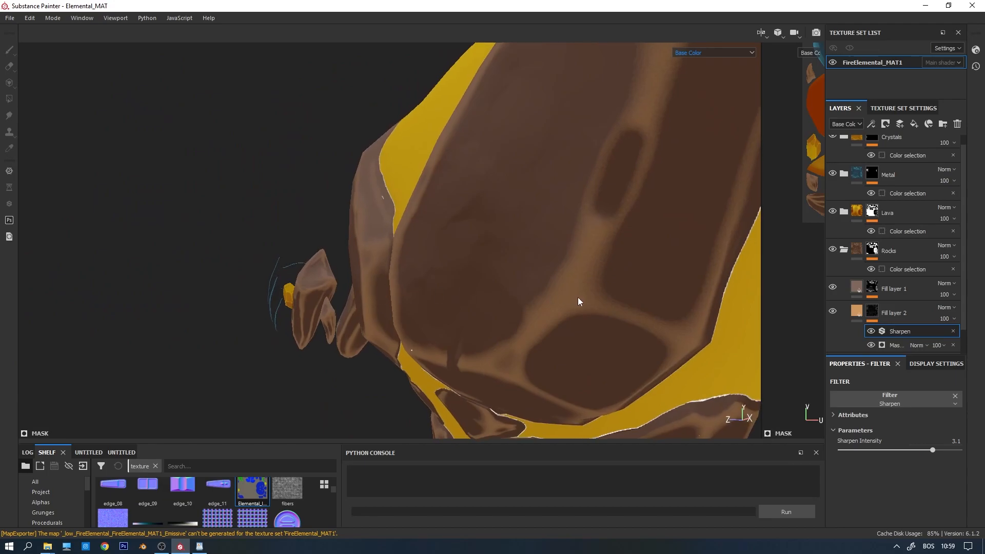
scroll(579, 299, up, 3)
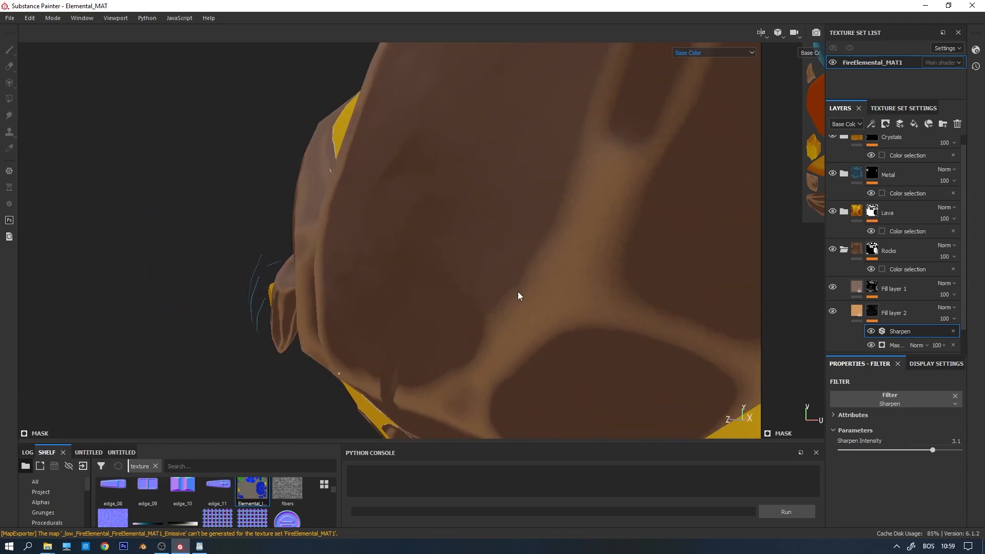
scroll(590, 298, up, 2)
scroll(589, 299, down, 5)
alt+drag(589, 299, 508, 286)
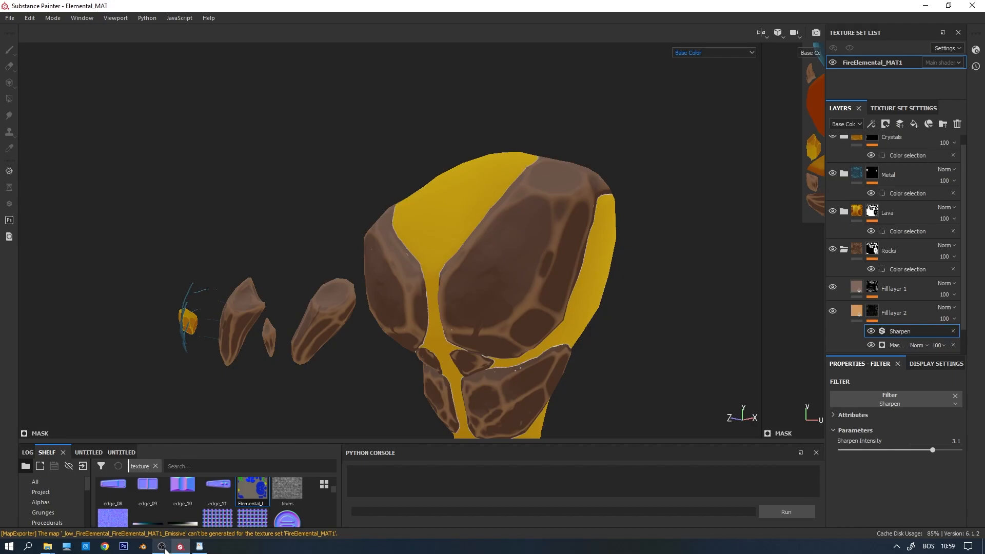
alt+drag(441, 307, 391, 250)
scroll(349, 300, up, 8)
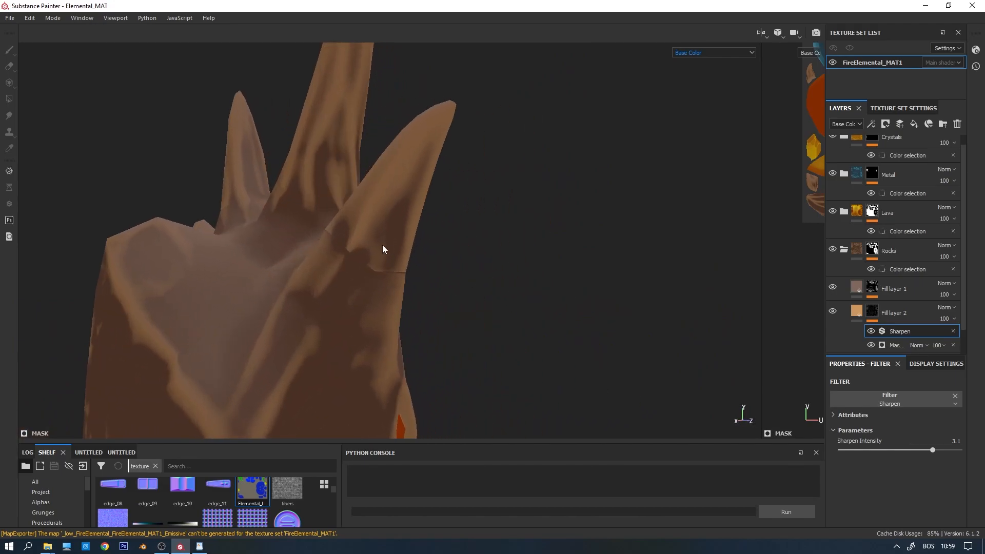
alt+drag(343, 273, 294, 227)
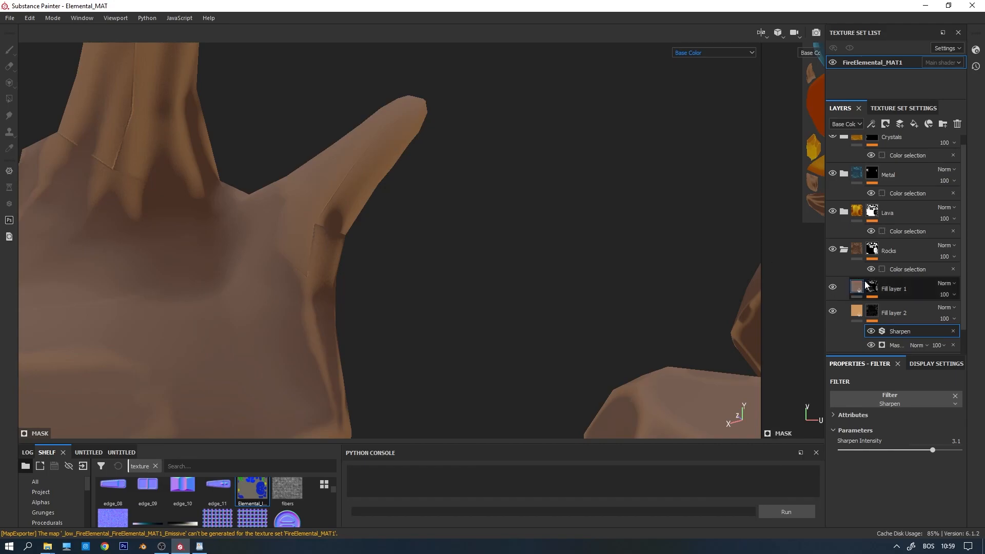
alt+drag(553, 261, 600, 275)
Compare the rocks with Fill layer 2 hidden and shown, and delete the Sharpen filter from its mask.
click(856, 311)
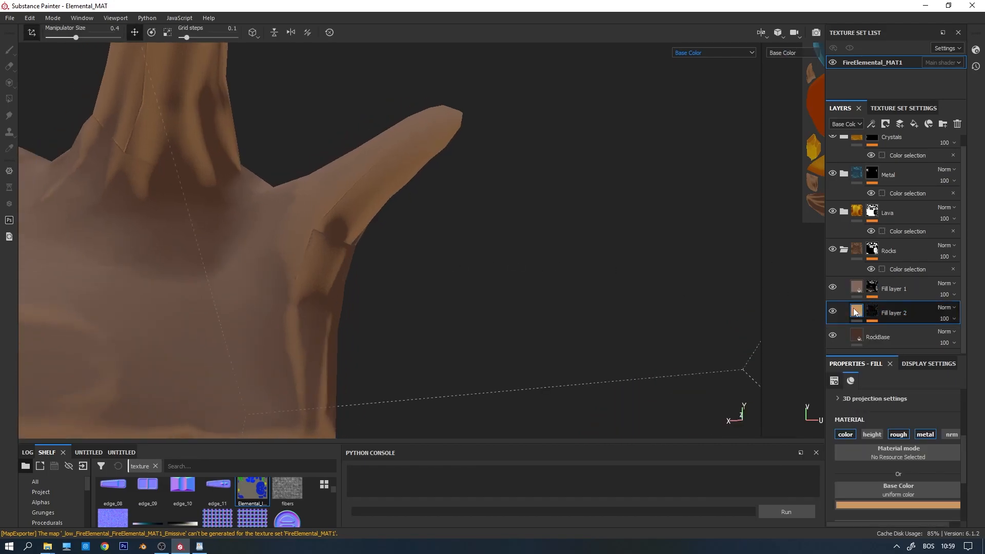
click(834, 313)
click(833, 312)
click(871, 312)
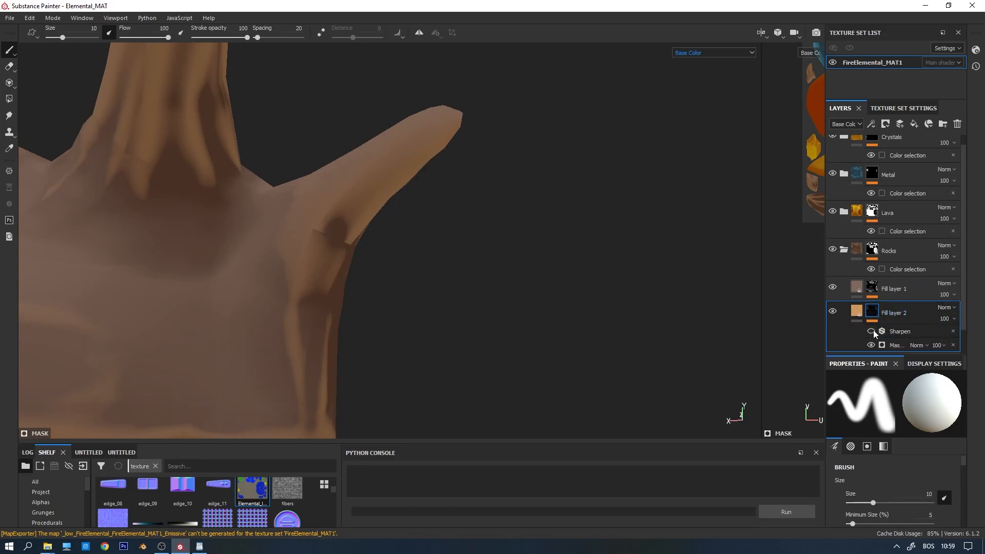
click(952, 331)
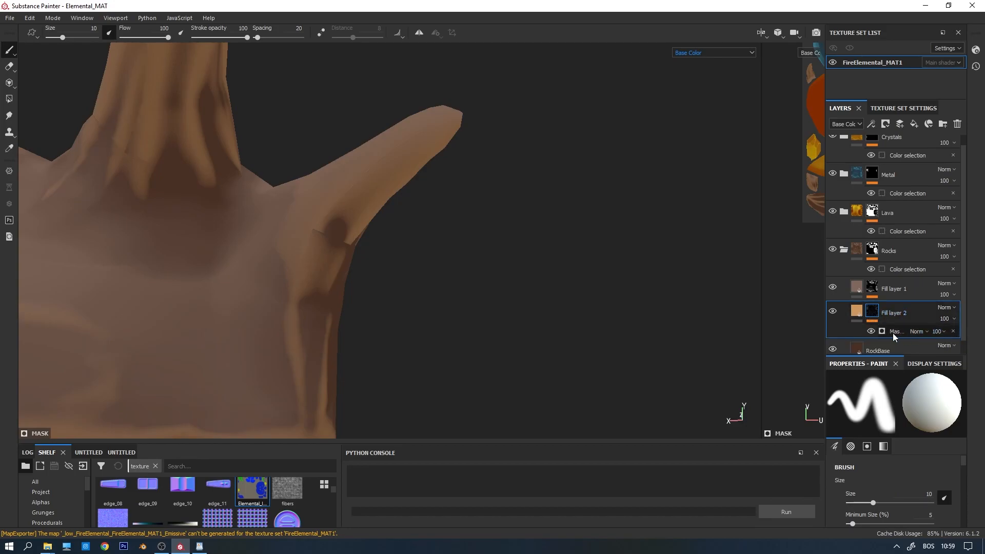
Set the Global Balance of Fill layer 2's Mask Editor generator to 0.26.
click(891, 331)
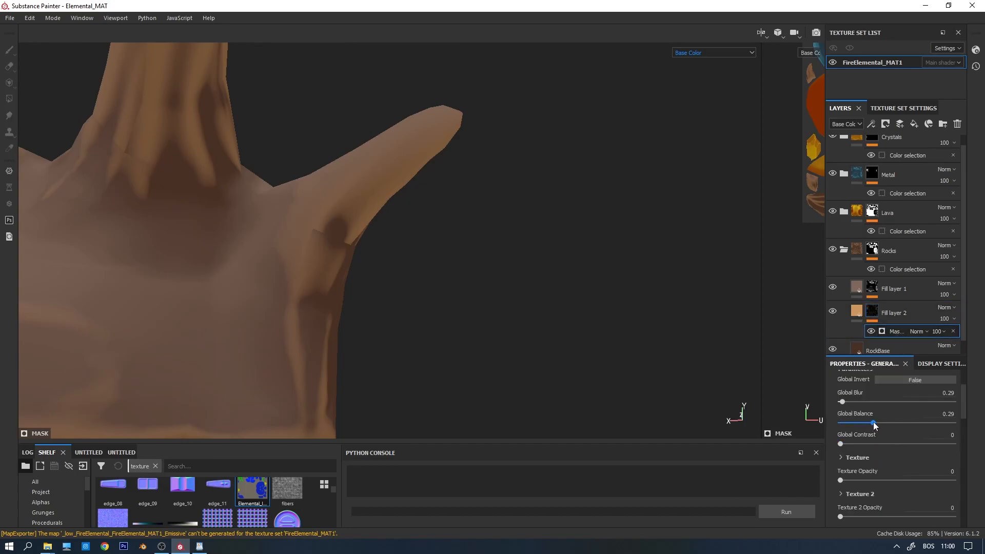
scroll(877, 433, up, 2)
drag(873, 454, 869, 454)
Examine the softened rock edges on the head, body and loose rocks from several angles.
mouse_move(277, 254)
alt+mouse_down()
mouse_move(402, 266)
mouse_move(422, 299)
mouse_move(527, 304)
mouse_move(393, 291)
alt+mouse_up()
scroll(331, 320, down, 4)
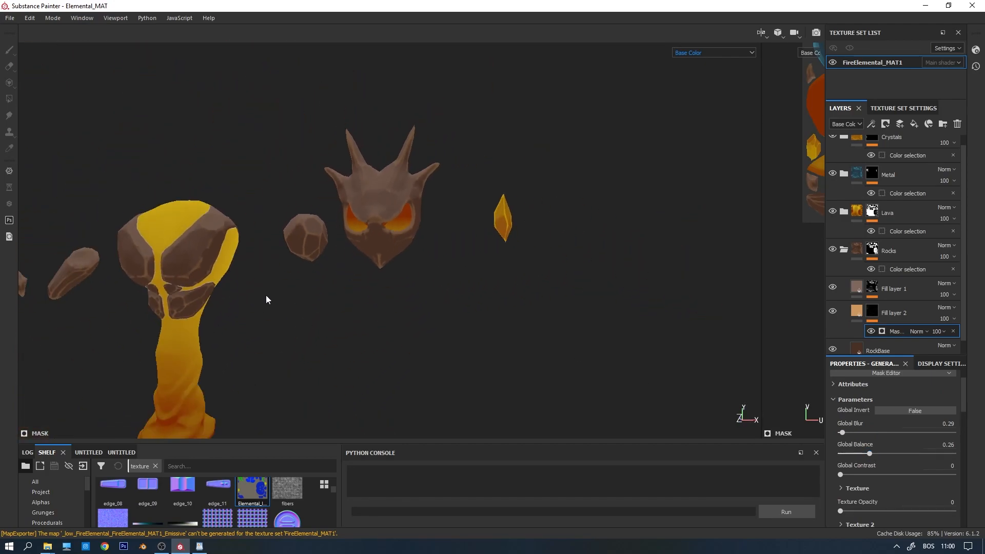
alt+middle_drag(261, 294, 398, 302)
scroll(259, 293, up, 3)
alt+drag(259, 296, 327, 297)
scroll(327, 297, down, 5)
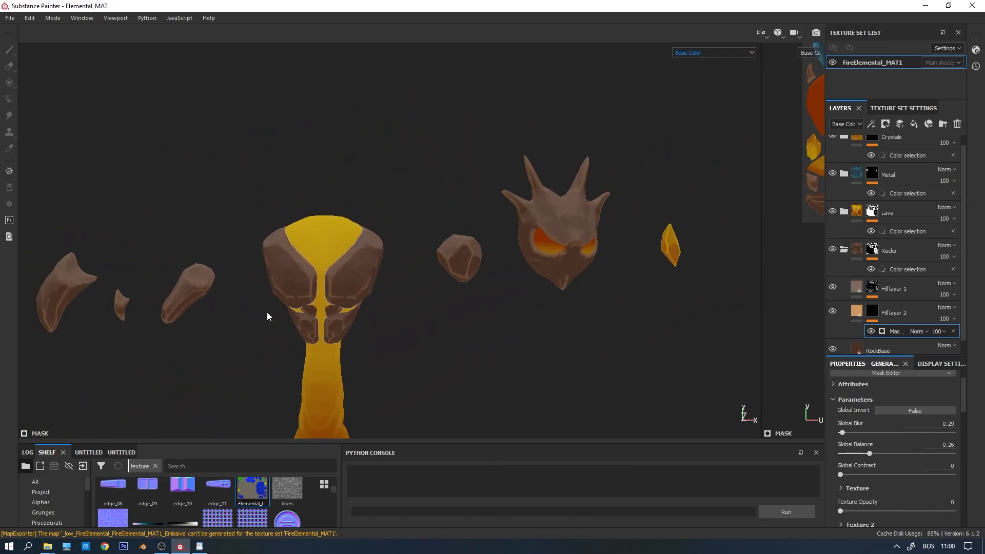
alt+drag(268, 311, 273, 312)
alt+middle_drag(273, 313, 382, 272)
scroll(882, 220, up, 1)
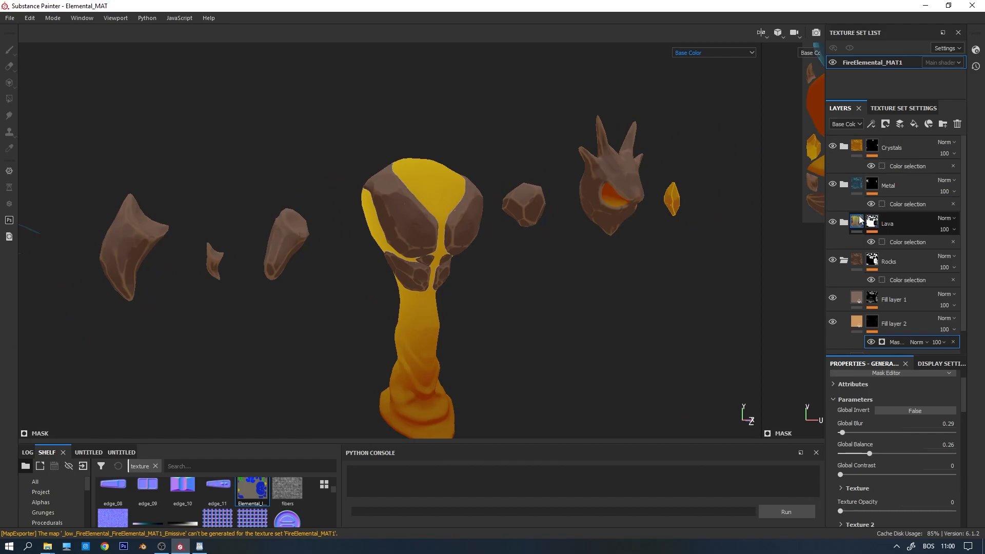
Expand the Lava and Metal folders and duplicate the MetalLight layer.
click(844, 223)
click(844, 184)
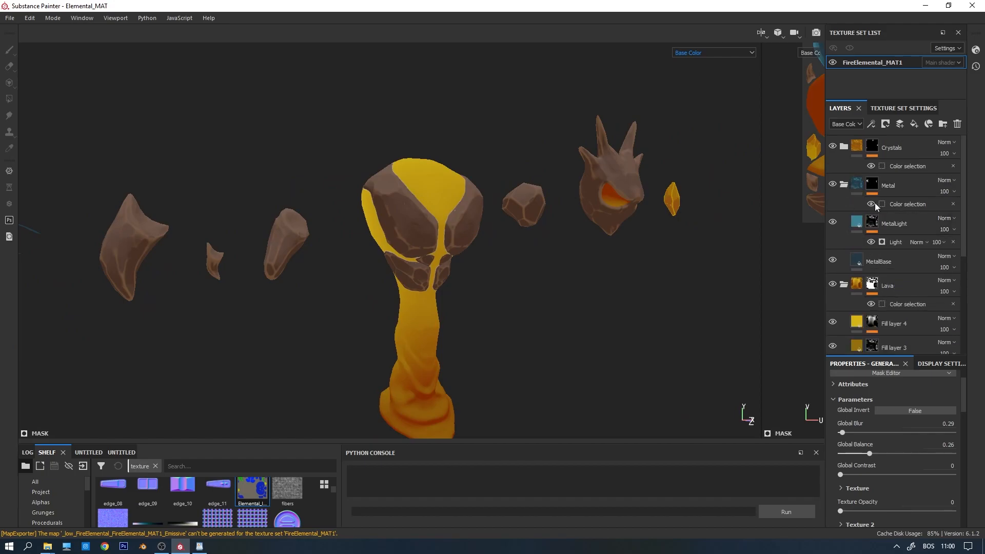
click(906, 218)
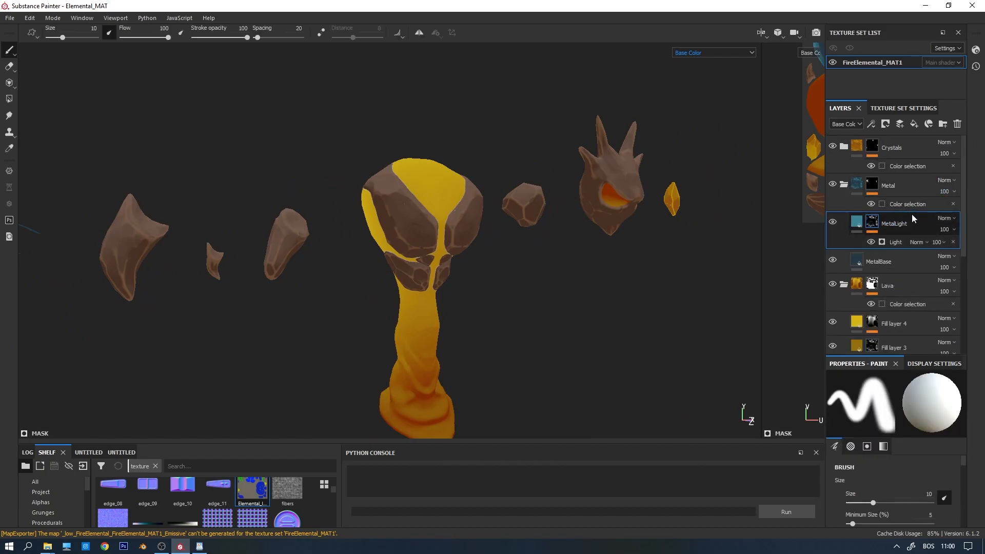
alt+drag(253, 219, 534, 264)
scroll(534, 264, down, 2)
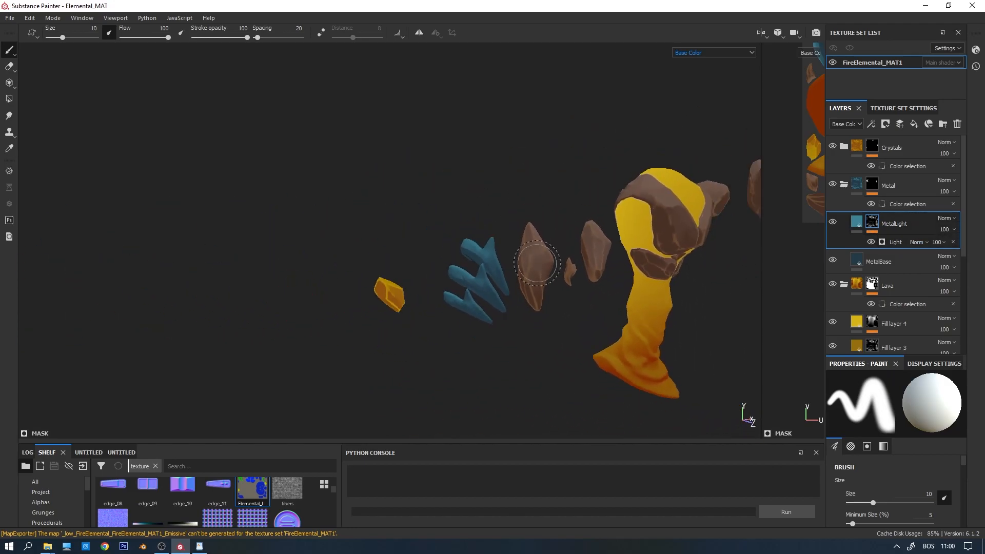
scroll(534, 264, up, 4)
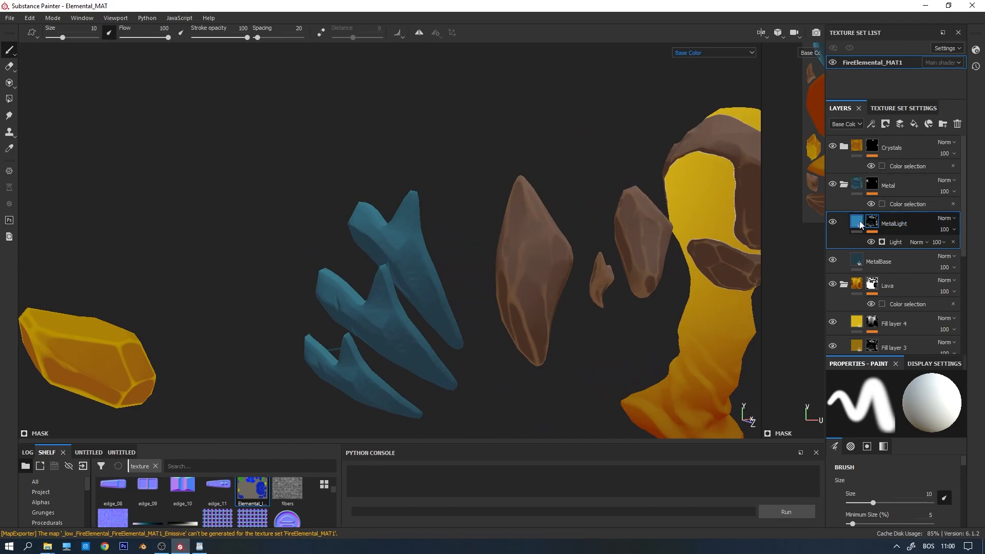
key(ctrl+d)
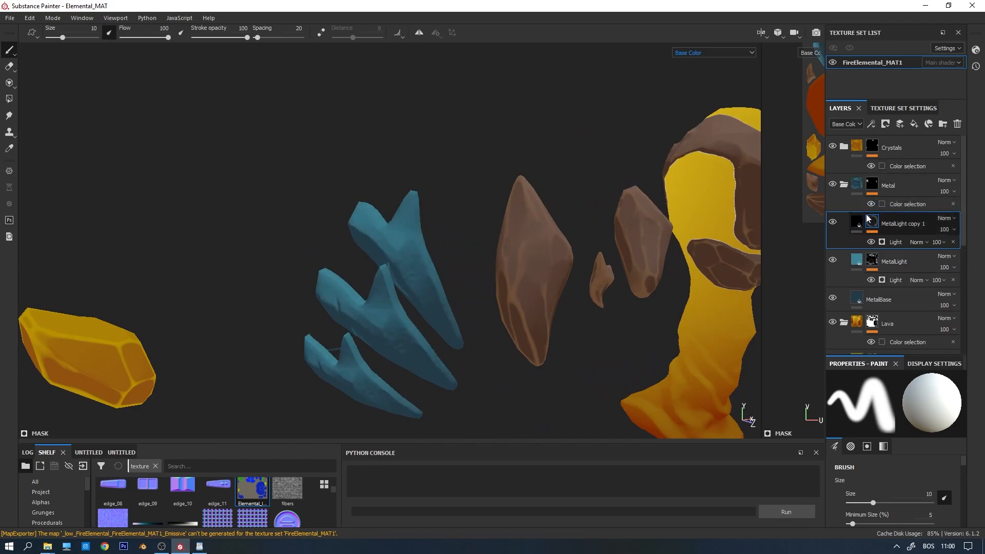
Replace the Light generator on the MetalLight copy's mask with Metal Edge Wear.
click(898, 242)
scroll(901, 382, up, 2)
click(891, 398)
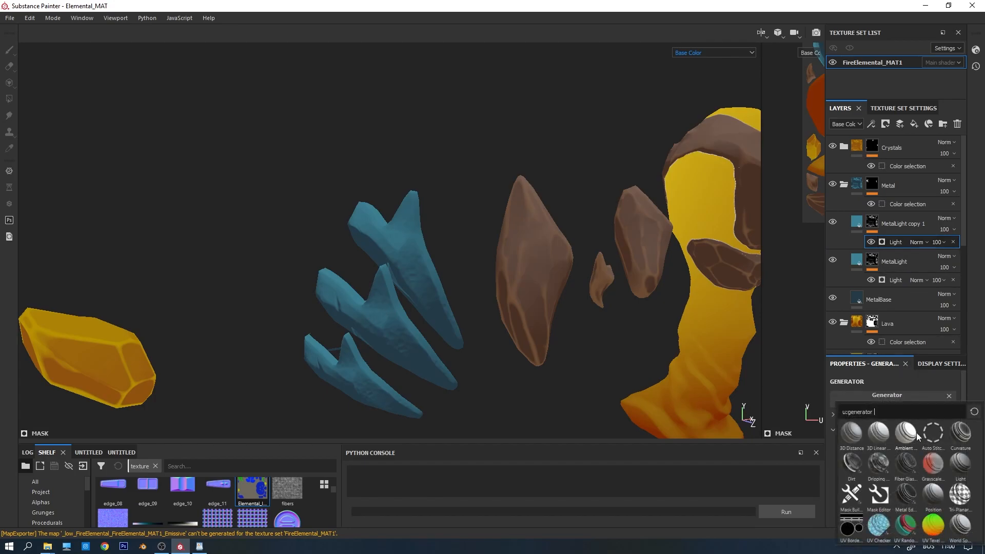
click(908, 495)
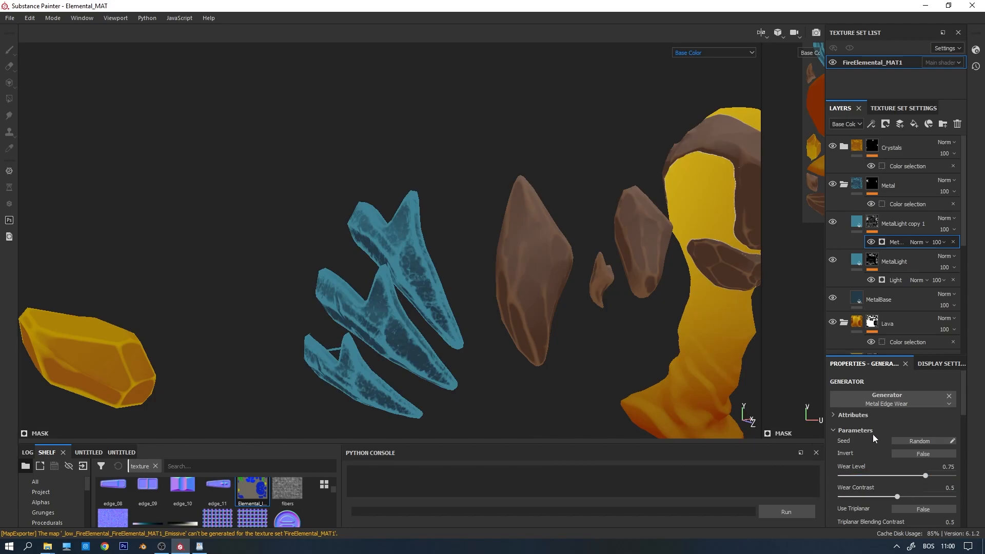
Set the Metal Edge Wear generator's Wear Contrast to 0.47 and Wear Level to 0.36, and collapse the Metal folder.
drag(893, 497, 876, 476)
click(887, 476)
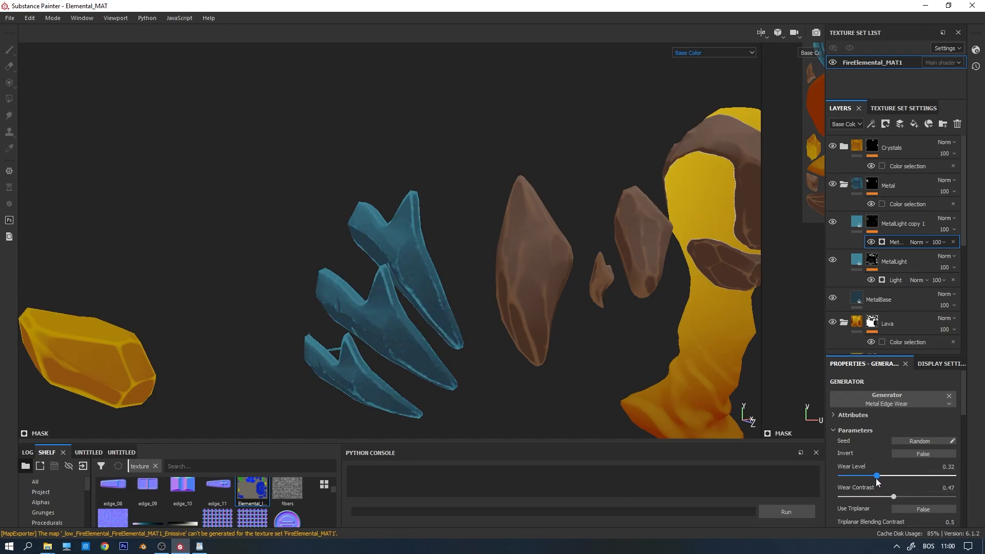
mouse_move(590, 359)
alt+mouse_down()
mouse_move(446, 308)
mouse_move(519, 332)
mouse_move(696, 338)
mouse_move(461, 330)
mouse_move(351, 291)
mouse_move(374, 282)
mouse_move(562, 286)
mouse_move(449, 288)
mouse_move(556, 294)
mouse_move(484, 276)
alt+mouse_up()
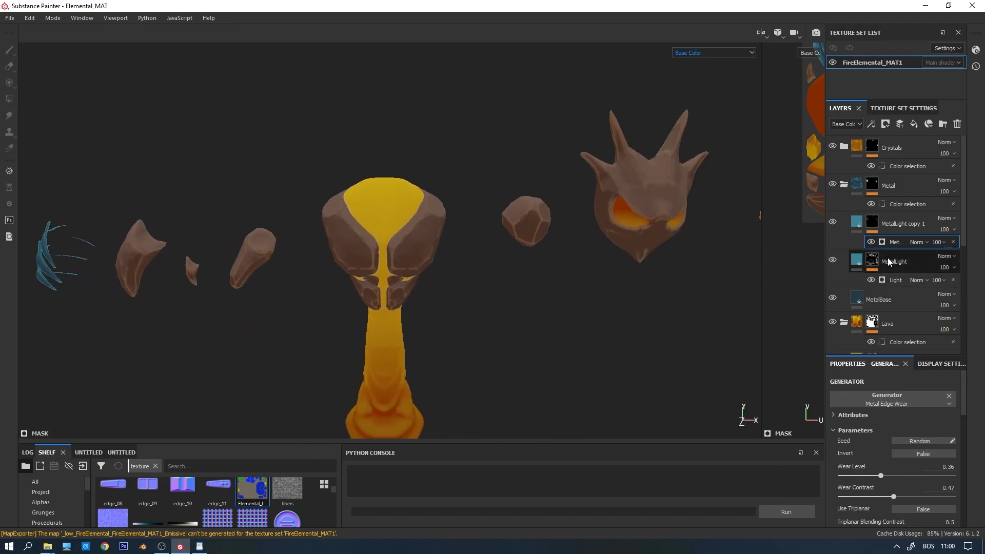
click(844, 185)
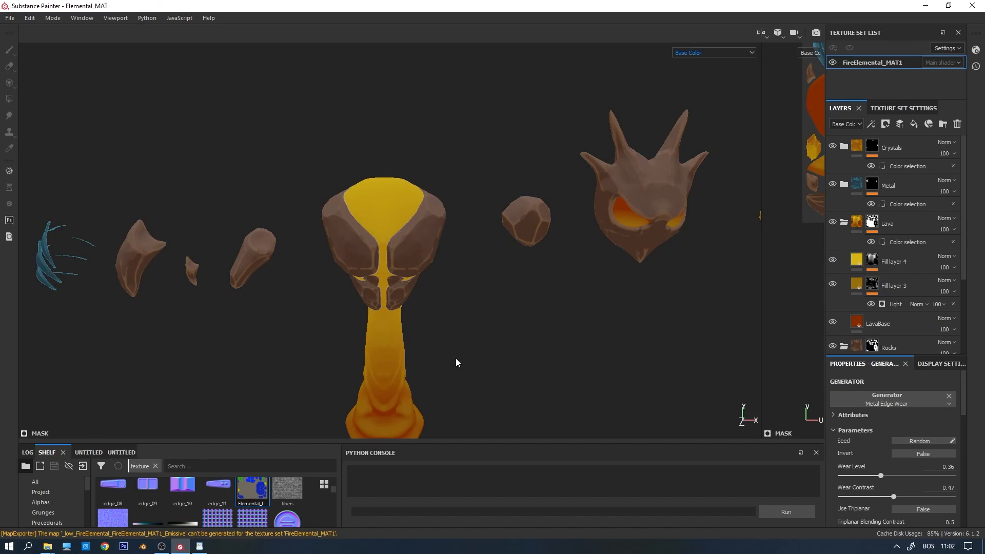
Change Fill layer 3's base color in the Lava folder to bright yellow, about R 0.907, G 0.719, B 0.010.
alt+drag(486, 341, 470, 321)
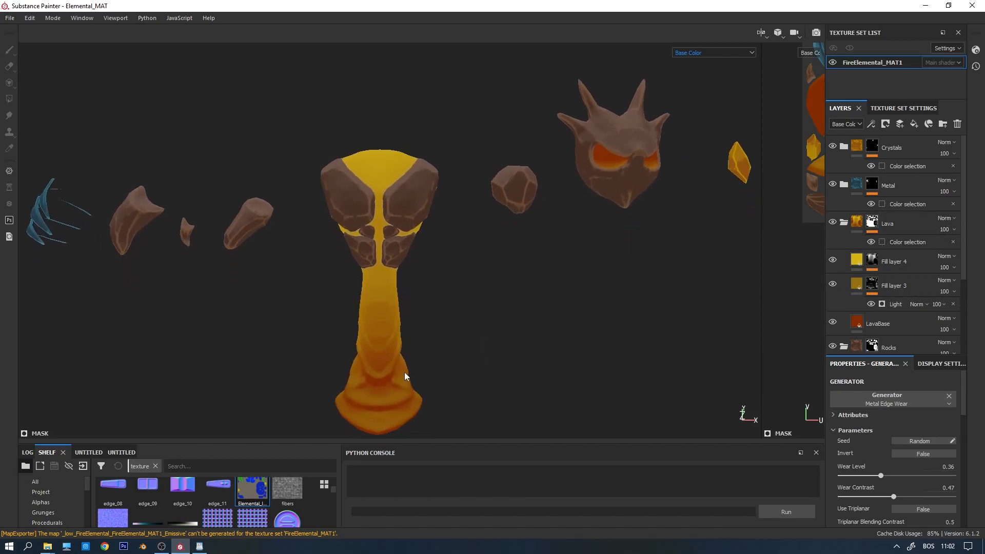
alt+drag(404, 310, 462, 347)
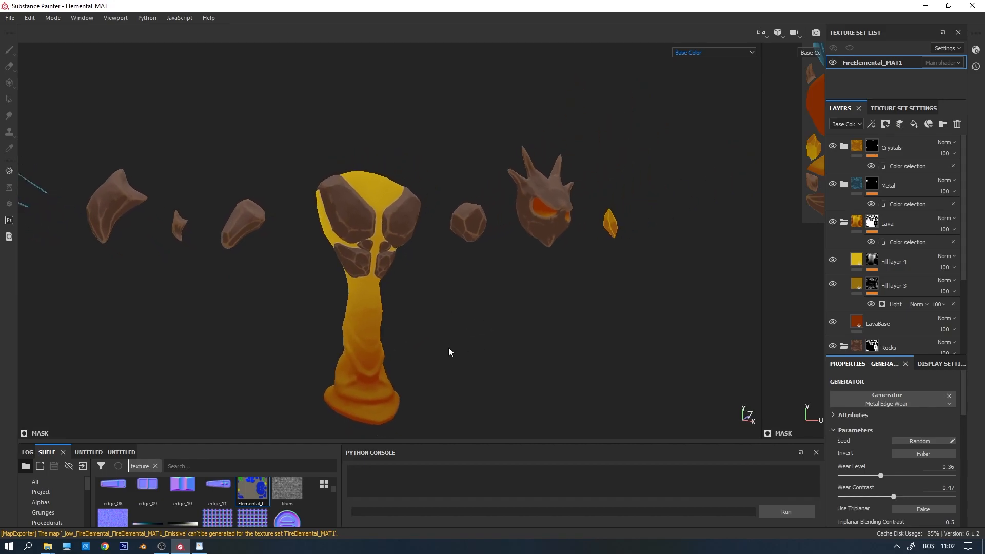
click(854, 285)
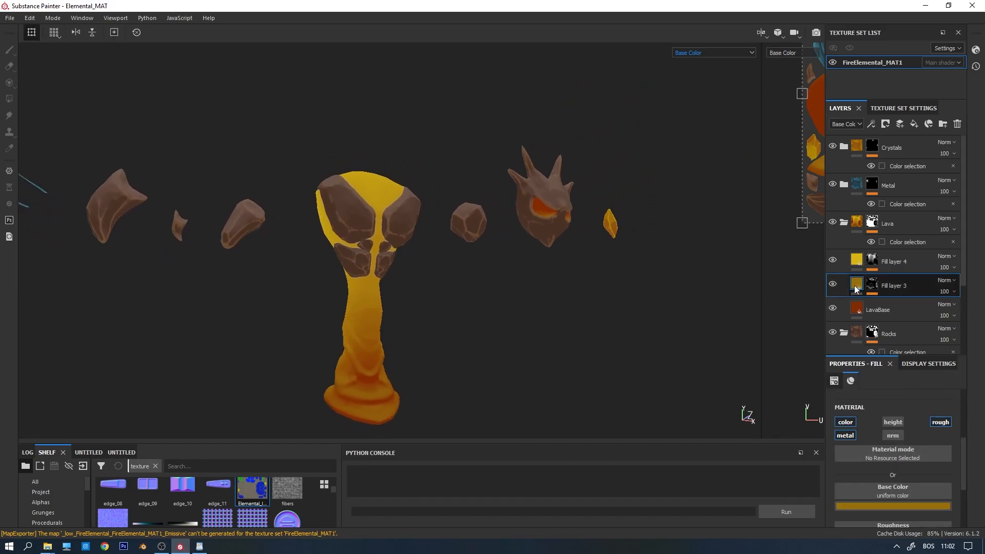
click(898, 508)
drag(933, 477, 932, 473)
click(909, 411)
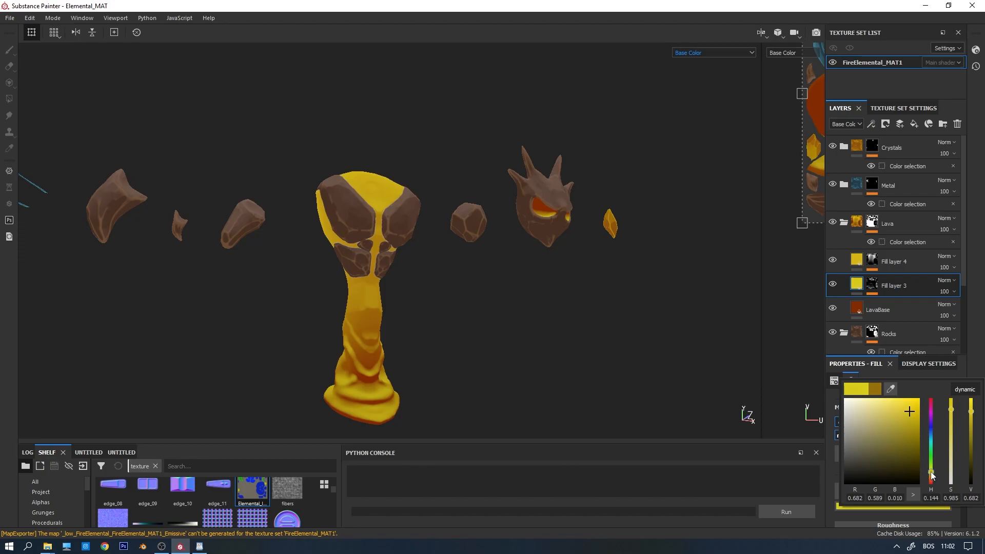
drag(912, 413, 911, 403)
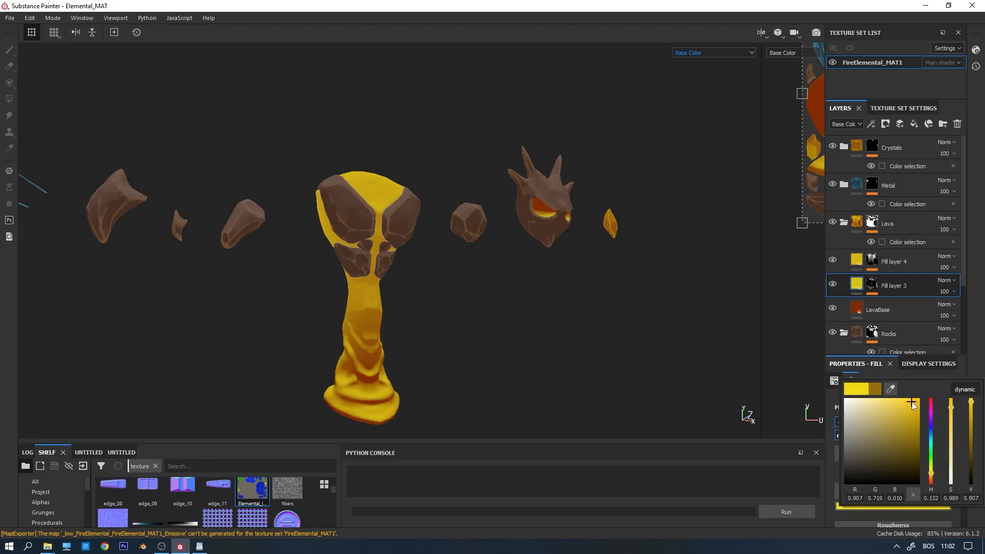
Set Fill layer 3's opacity to 58 and move the layer above Fill layer 4.
click(954, 279)
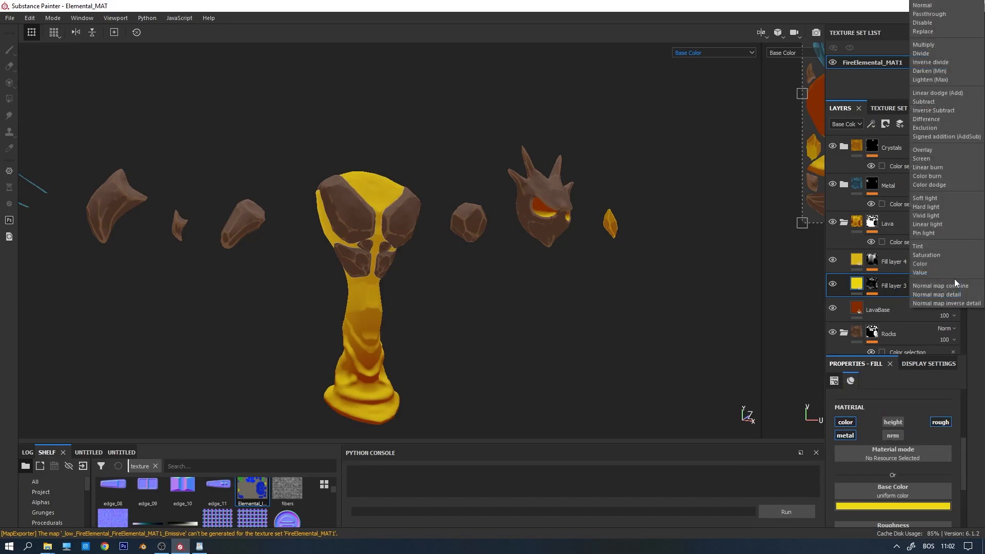
click(937, 310)
click(955, 291)
drag(980, 310, 961, 311)
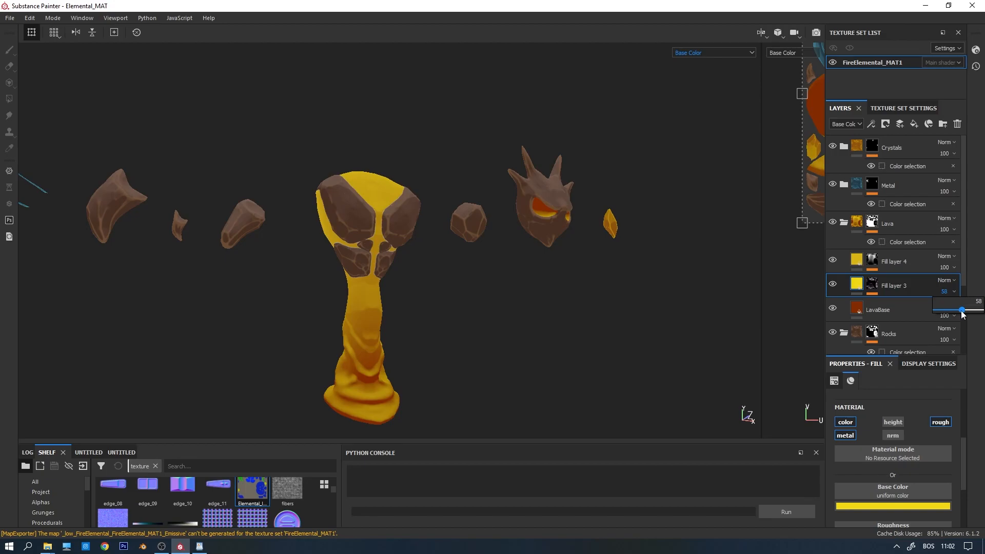
scroll(356, 303, up, 4)
drag(863, 286, 856, 256)
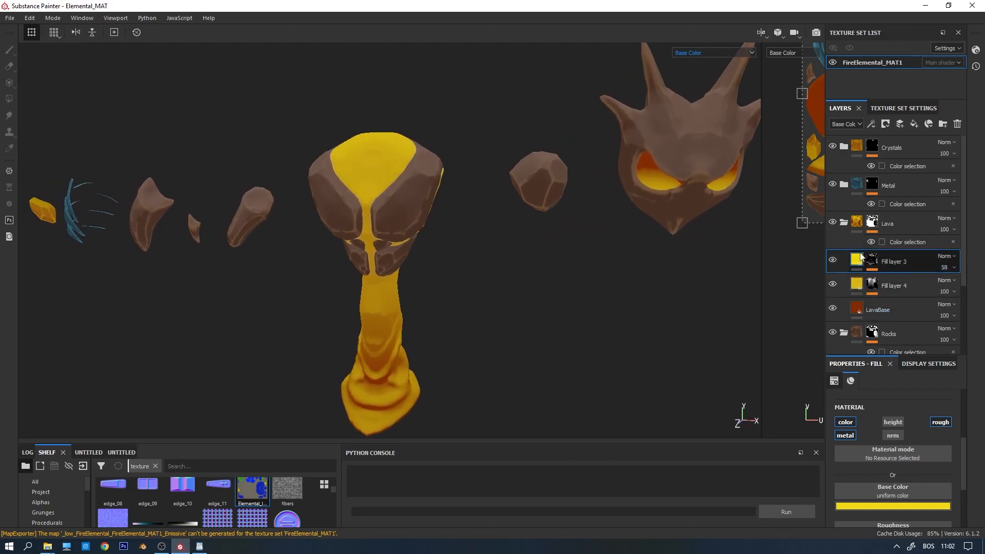
Duplicate Fill layer 4 with its mask and set the copy's base color to orange-red, about R 0.682, G 0.057, B 0.009.
click(884, 285)
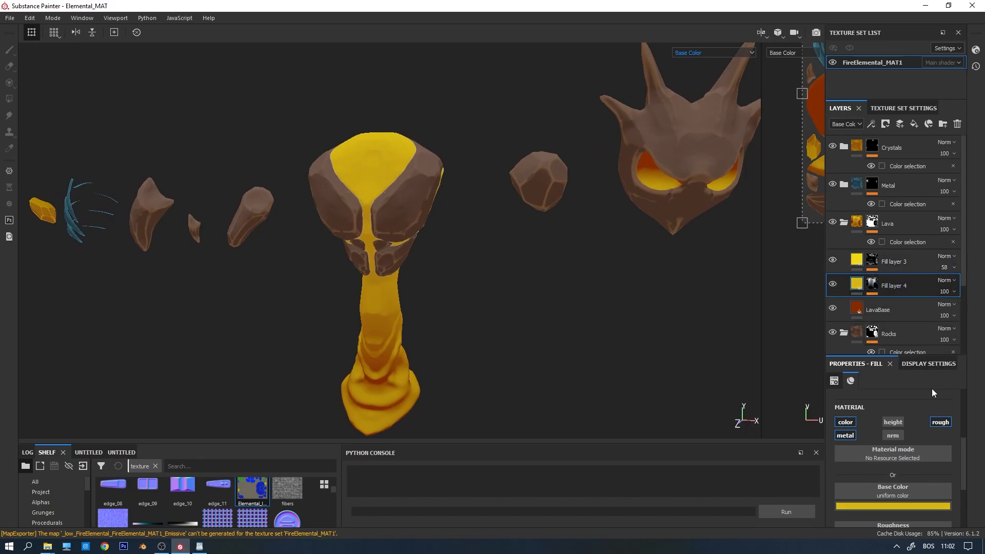
click(869, 285)
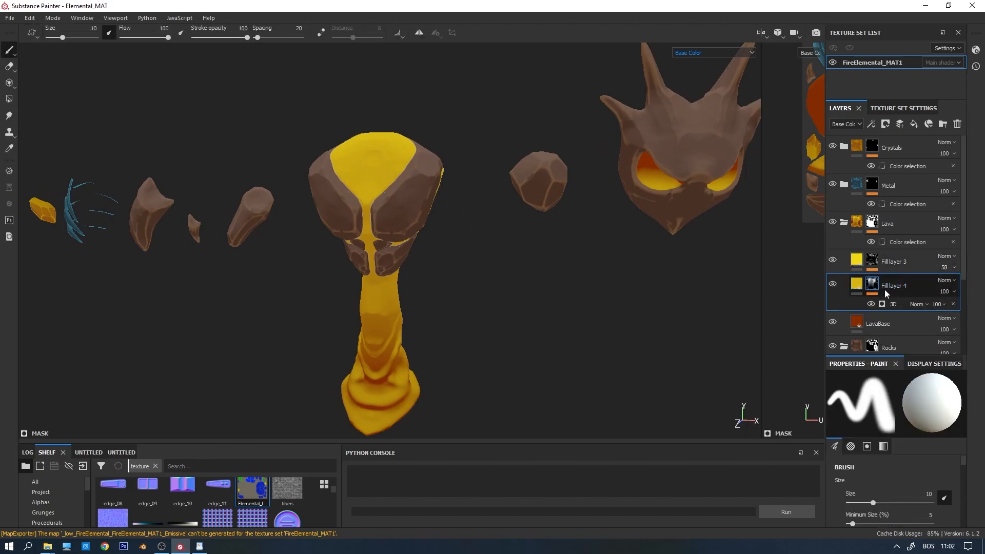
ctrl+drag(870, 284, 876, 271)
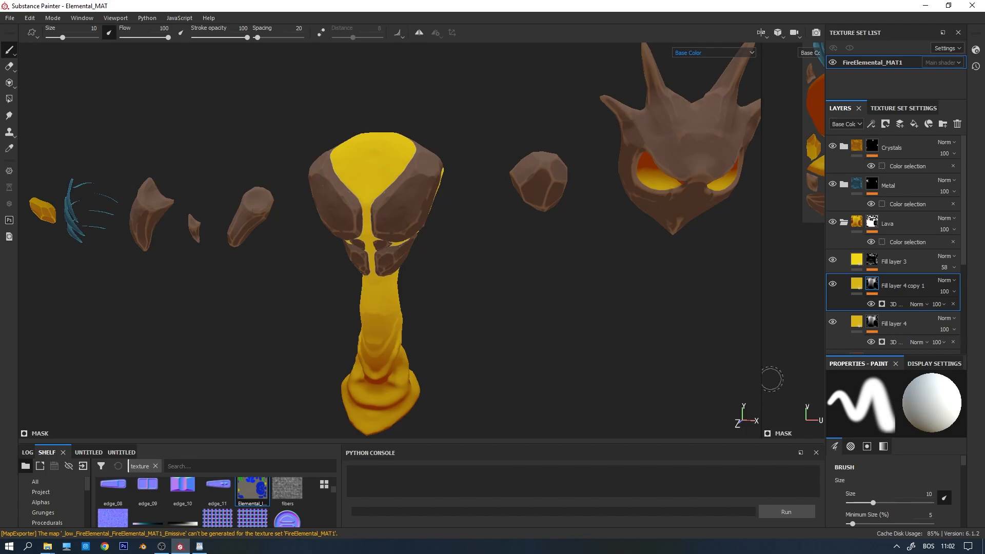
click(856, 284)
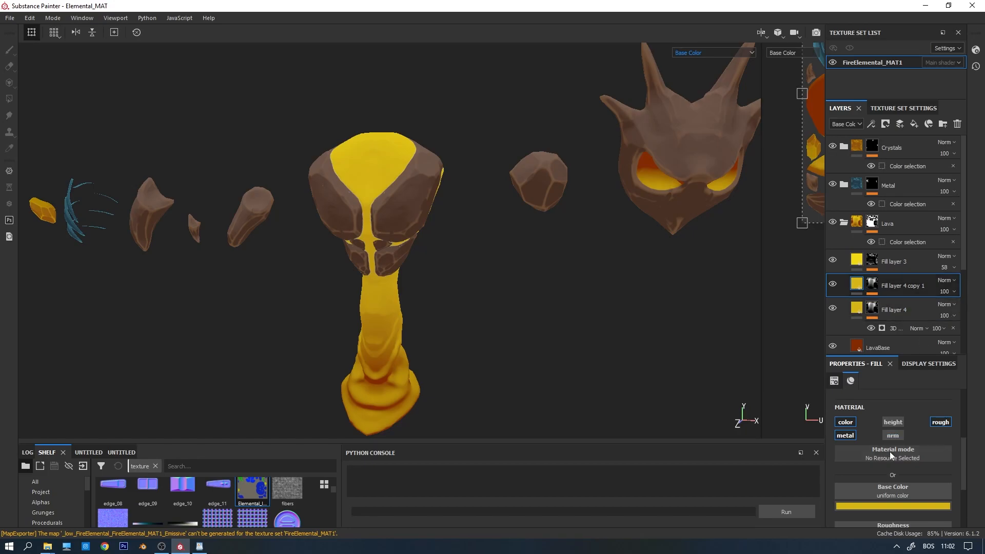
click(901, 505)
drag(934, 477, 931, 481)
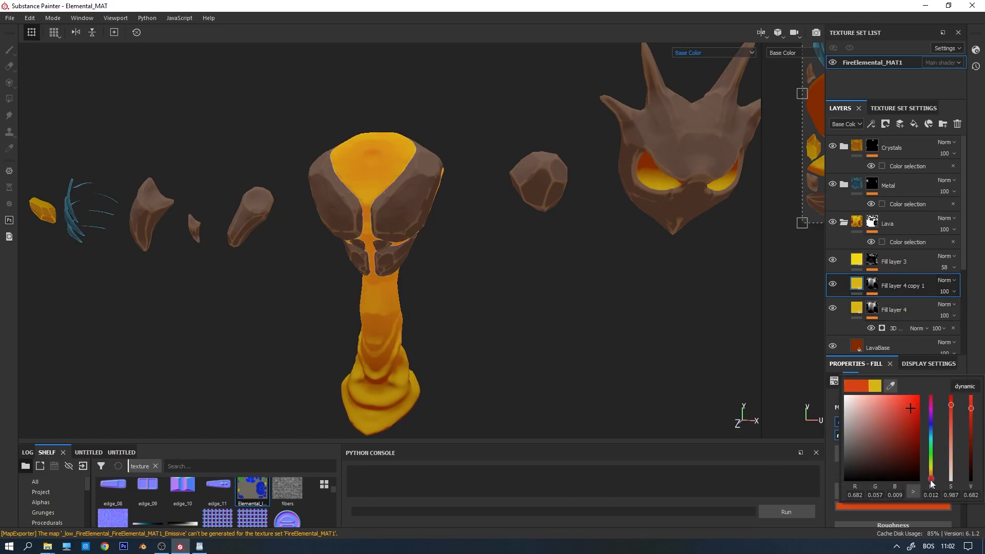
Set Position X to 0.28 and Position Y to 0.25 in the 3D Distance generator on the Fill layer 4 copy's mask.
alt+drag(462, 267, 558, 266)
alt+right_drag(559, 266, 494, 274)
alt+drag(493, 274, 308, 269)
alt+right_drag(308, 269, 347, 266)
alt+drag(346, 266, 370, 311)
alt+middle_drag(369, 311, 394, 238)
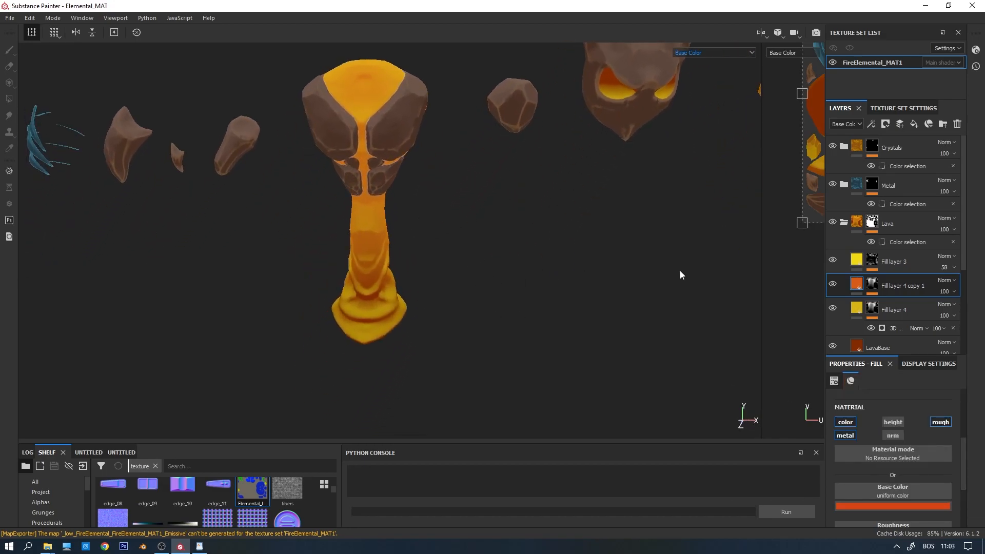
click(872, 284)
click(898, 304)
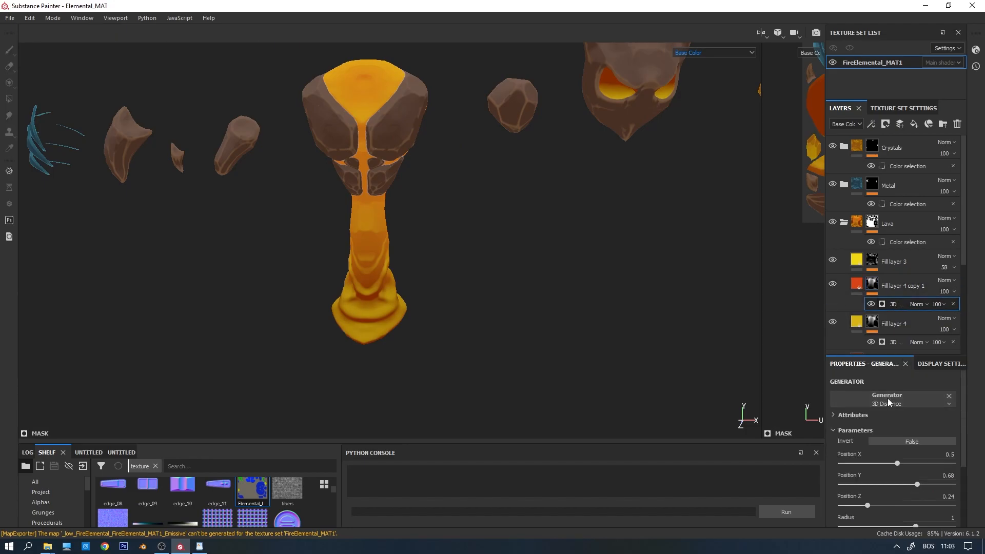
scroll(920, 448, down, 1)
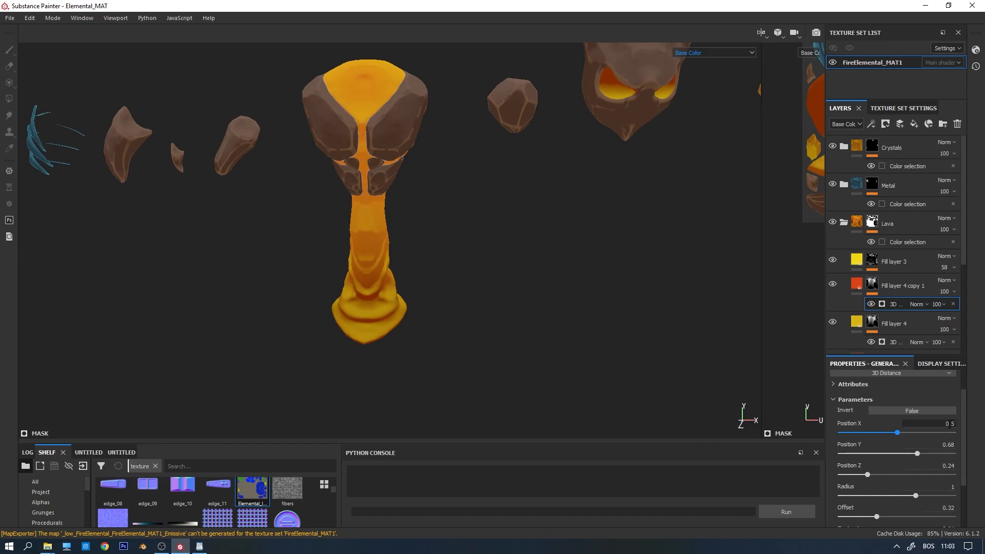
drag(896, 433, 879, 437)
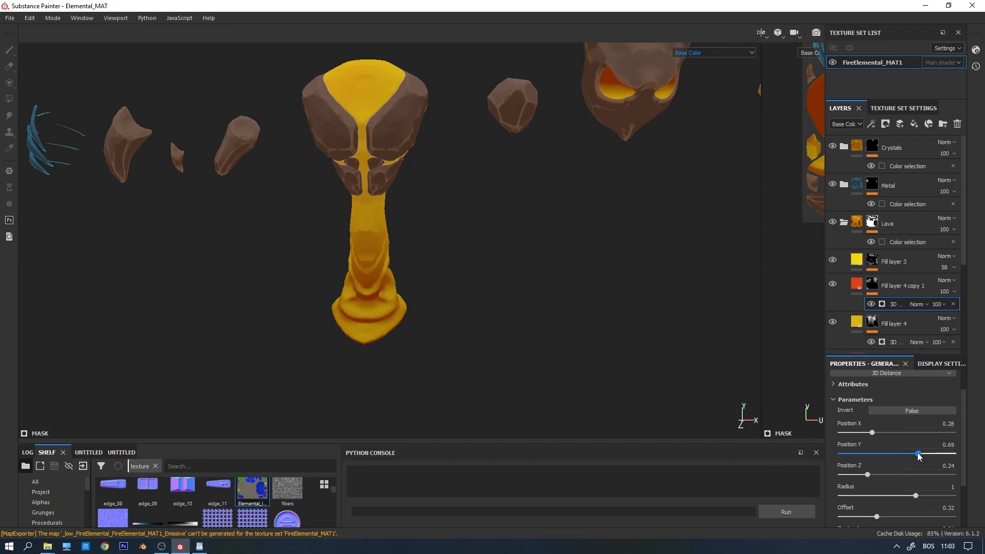
drag(914, 456, 870, 455)
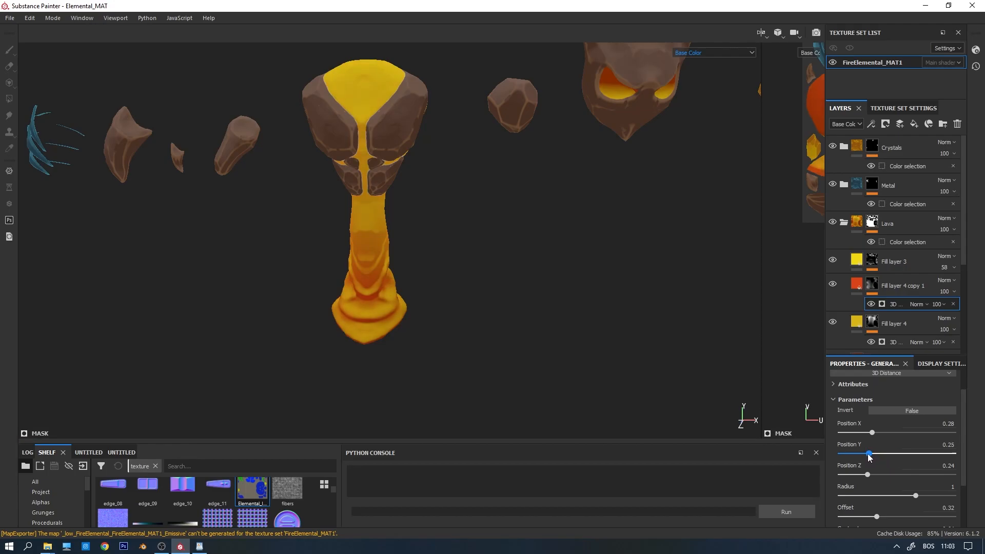
Compare the lava with the orange-red layer hidden and shown, and examine the body from several angles.
alt+drag(357, 334, 378, 319)
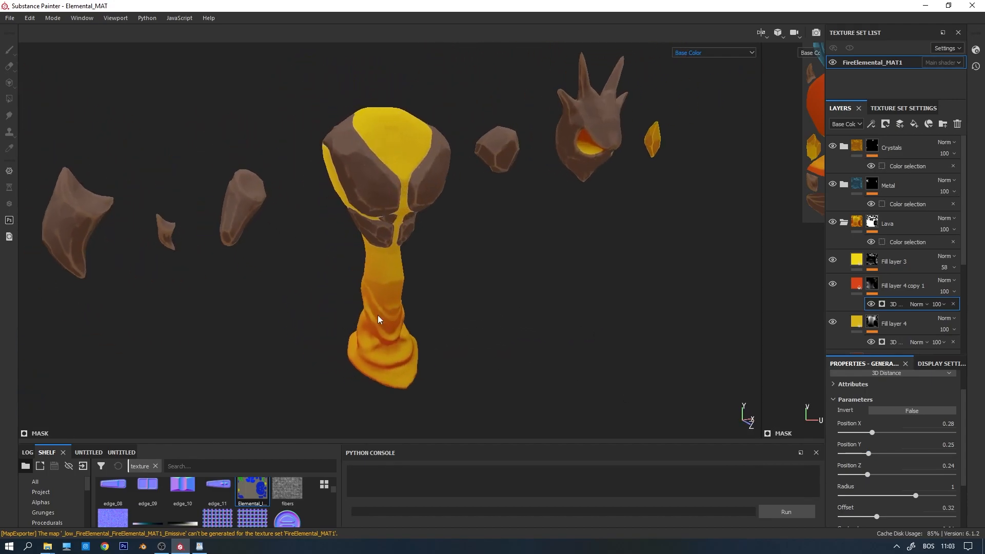
click(833, 284)
click(833, 284)
click(833, 283)
click(832, 284)
alt+drag(488, 289, 517, 264)
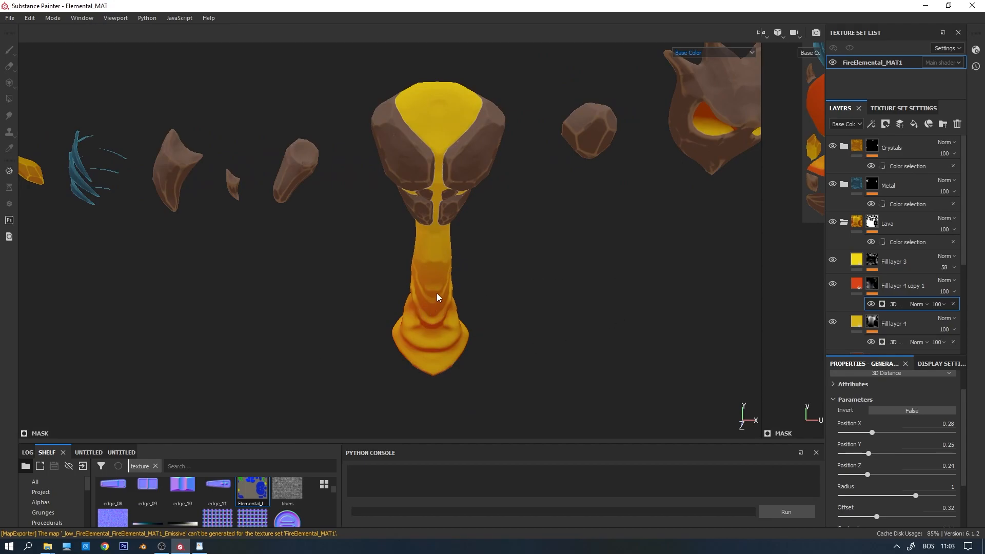
scroll(493, 261, down, 2)
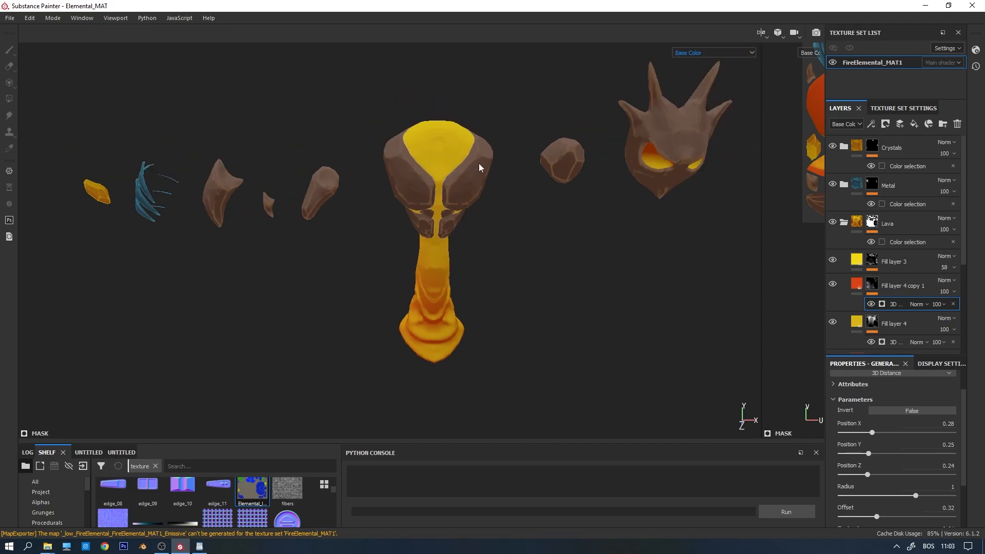
alt+drag(549, 298, 286, 291)
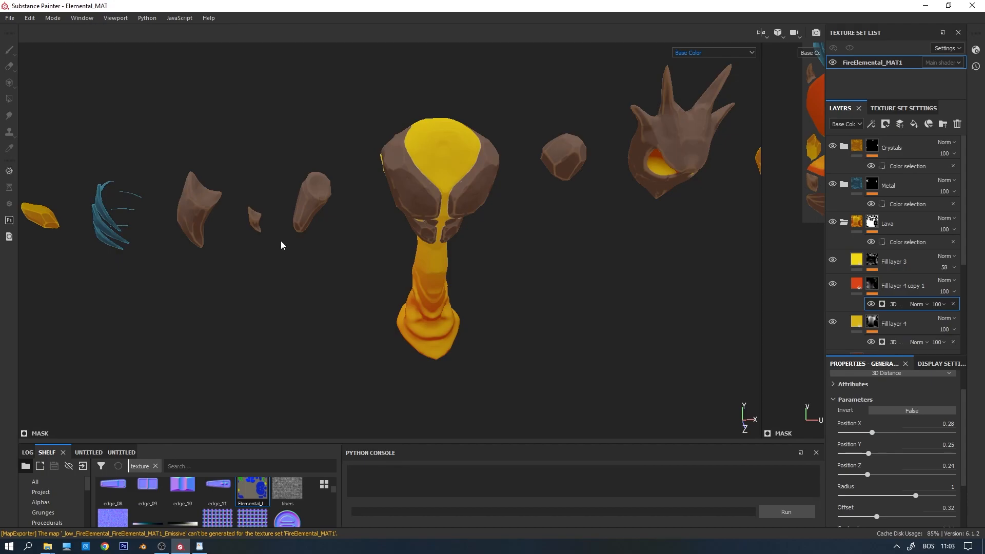
alt+drag(366, 267, 420, 289)
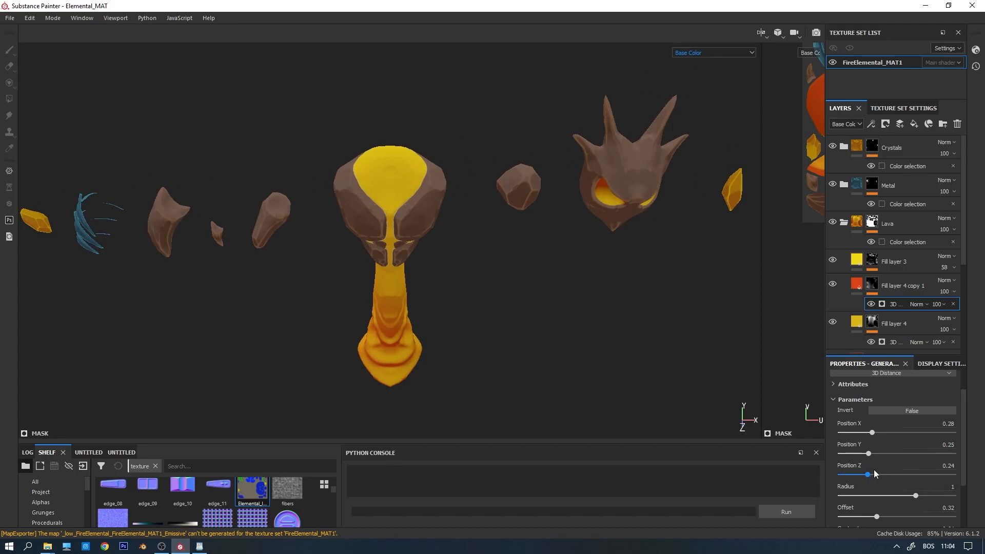
Set the copy's 3D Distance generator to Position Z 0.22, Radius 0.97, Offset 0.52 and Contrast 0.5.
drag(866, 476, 866, 476)
drag(915, 496, 913, 495)
alt+drag(287, 343, 380, 307)
scroll(897, 454, down, 2)
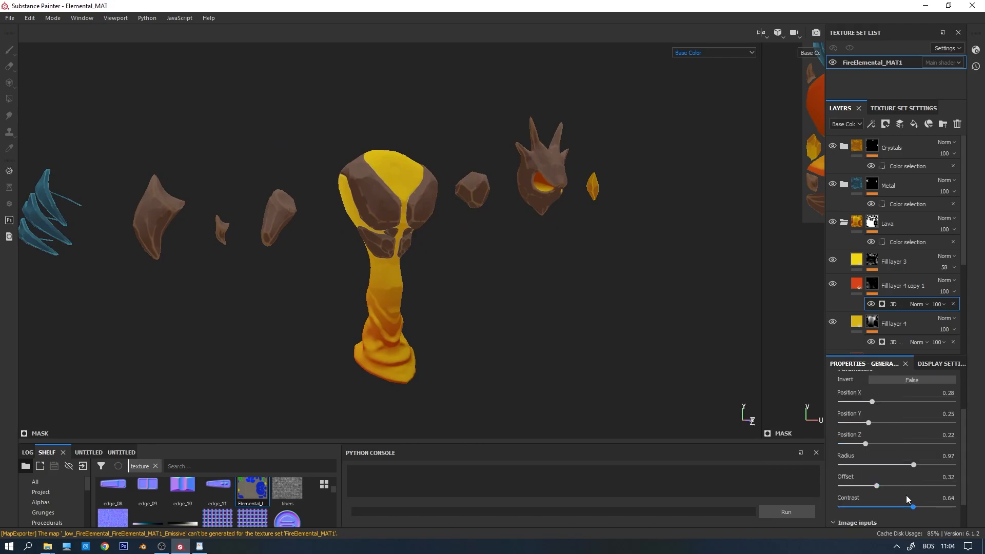
drag(880, 486, 899, 486)
alt+drag(569, 343, 478, 356)
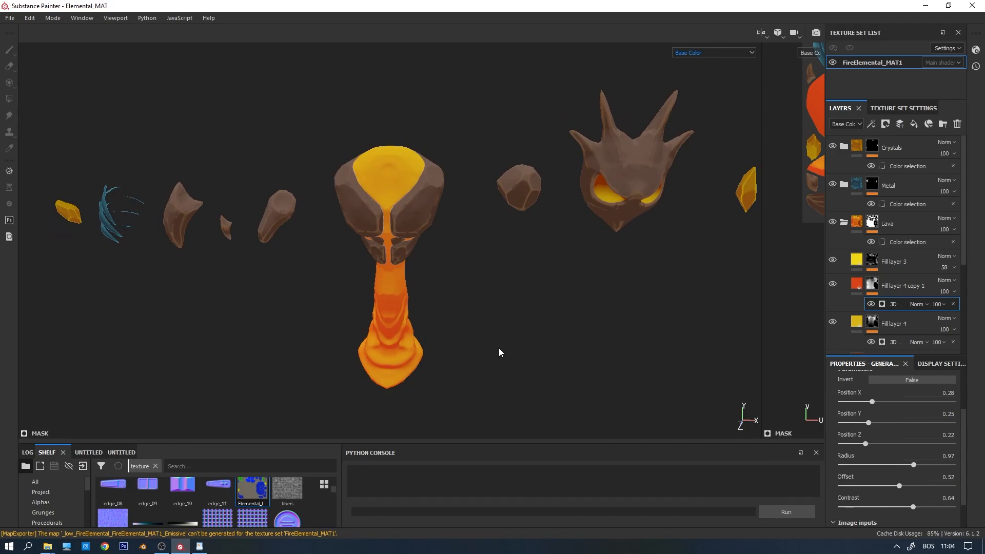
drag(915, 506, 897, 510)
Examine the lava's yellow-to-orange gradient on the body from the front and sides.
alt+drag(438, 292, 354, 234)
alt+right_drag(354, 234, 423, 248)
alt+drag(424, 248, 516, 241)
alt+middle_drag(516, 241, 459, 246)
alt+drag(459, 247, 547, 263)
alt+drag(224, 269, 311, 309)
scroll(424, 272, down, 3)
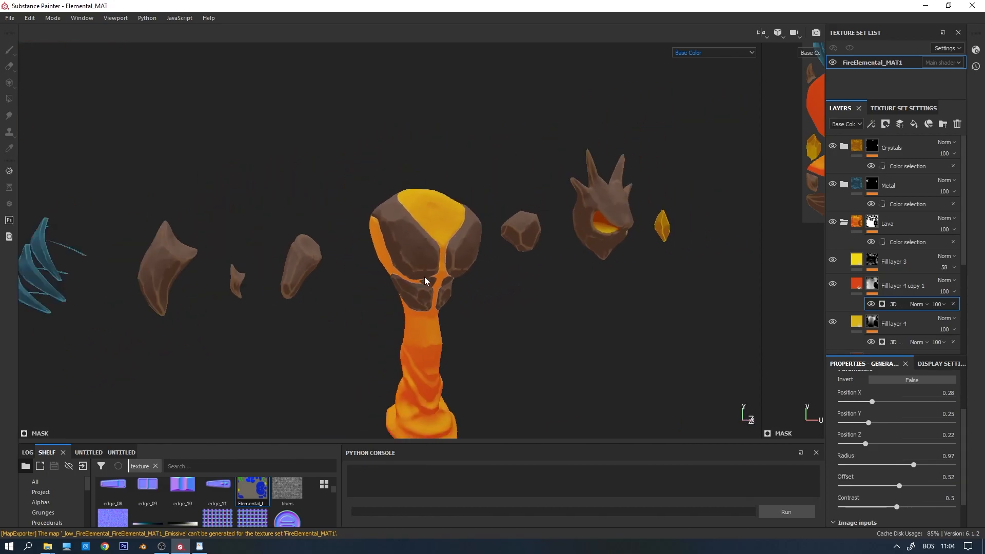
Inspect the seams between the chest rocks and the lava up close.
scroll(456, 270, up, 6)
alt+drag(538, 259, 451, 257)
scroll(466, 241, up, 3)
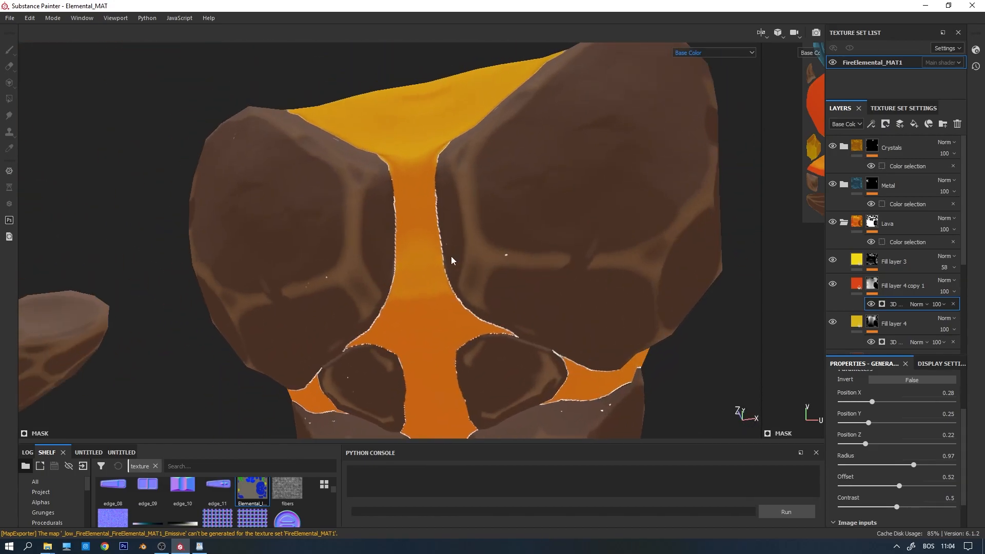
alt+middle_drag(452, 257, 488, 196)
scroll(488, 196, up, 3)
alt+drag(487, 196, 336, 265)
scroll(389, 245, down, 2)
alt+drag(130, 308, 303, 214)
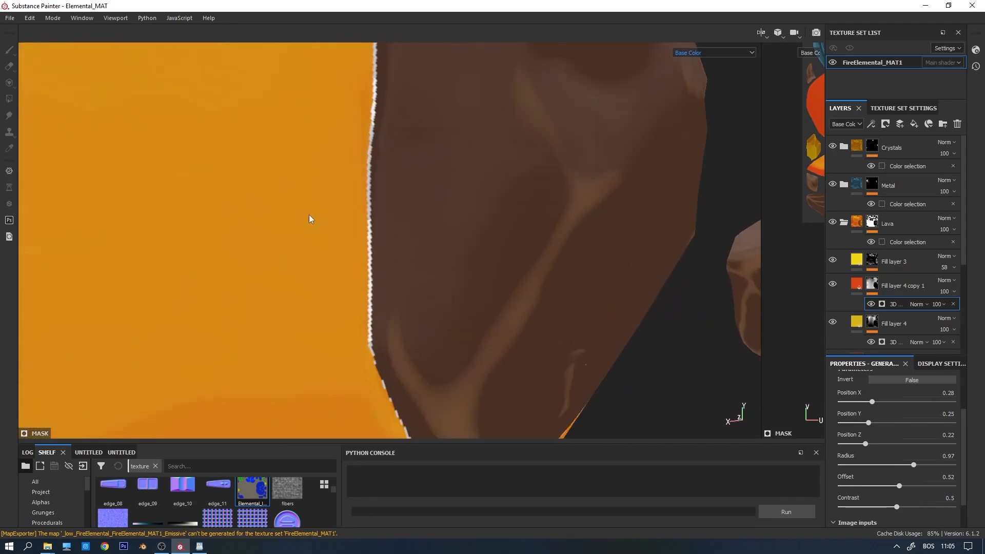
alt+drag(415, 235, 375, 222)
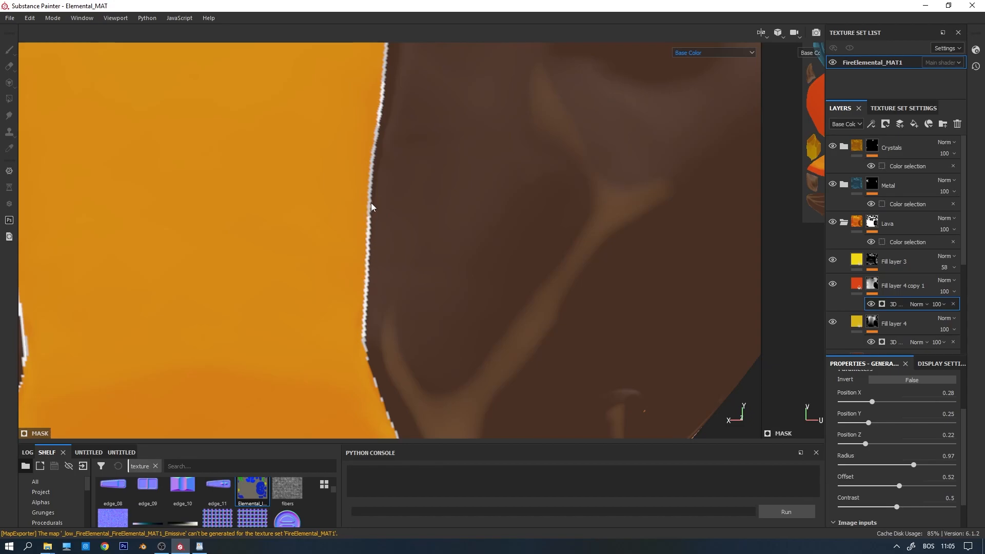
Check the lava mask's borders on the body's side and front against the Elemental ID texture in the shelf.
scroll(377, 241, down, 8)
alt+drag(460, 235, 583, 272)
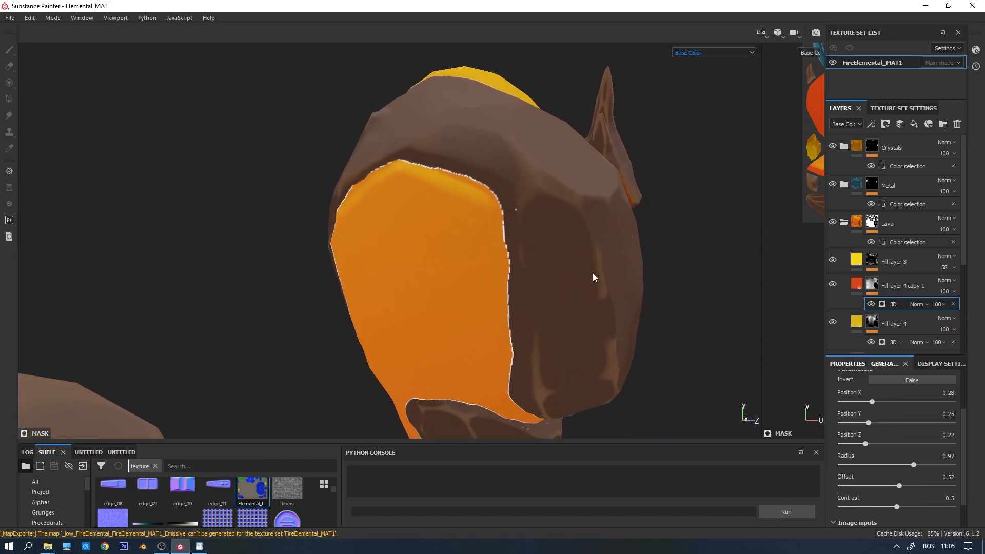
scroll(583, 268, up, 1)
scroll(261, 495, up, 1)
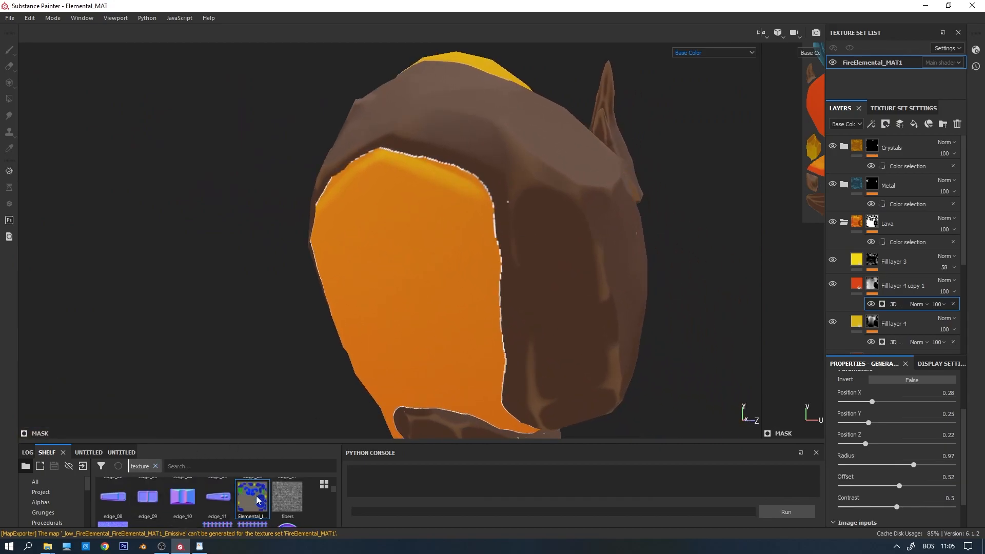
mouse_move(256, 501)
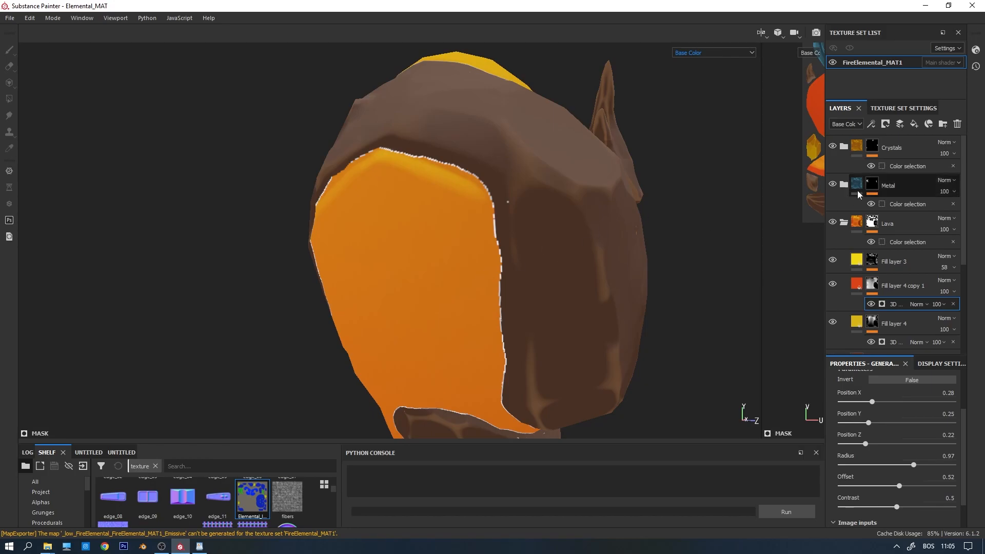
alt+drag(610, 273, 461, 247)
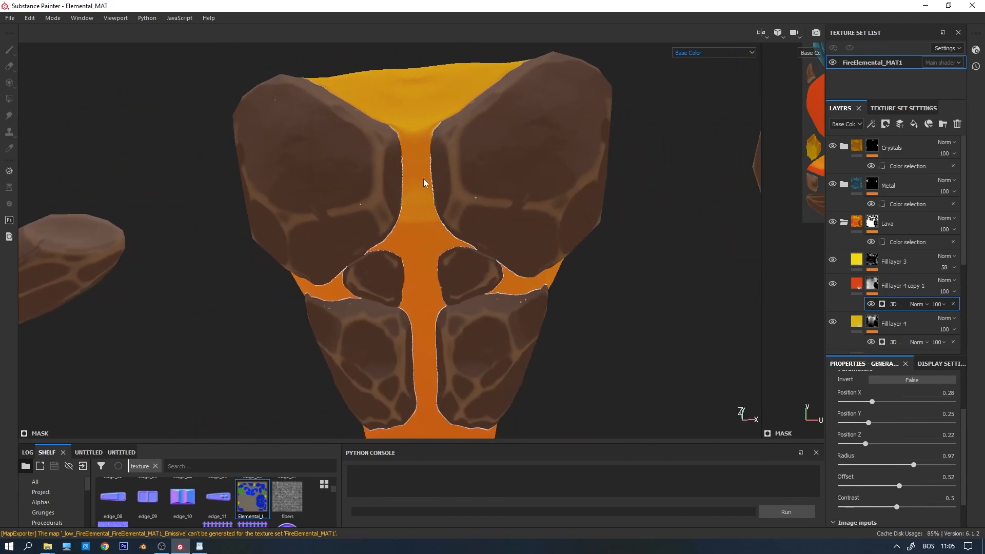
scroll(438, 247, up, 6)
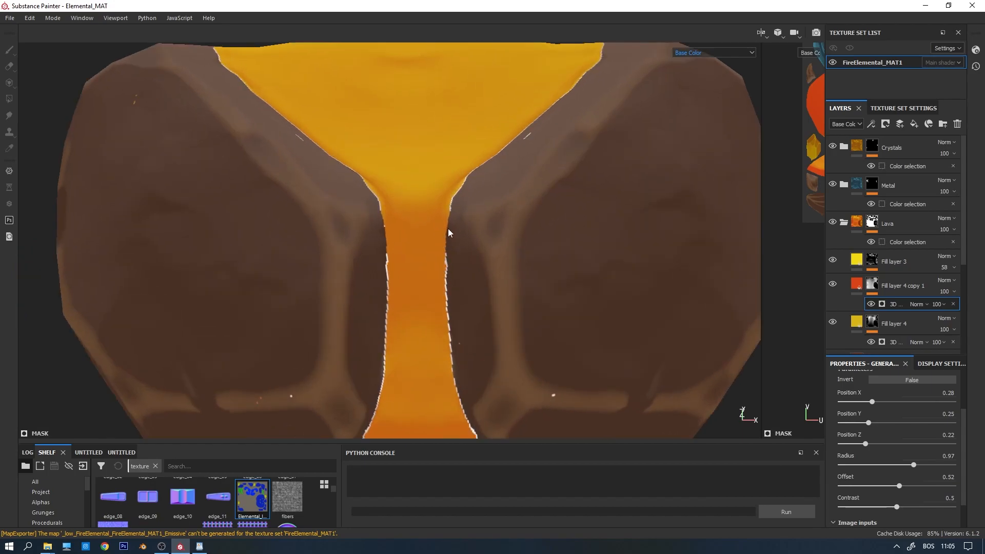
alt+drag(448, 229, 400, 186)
scroll(476, 164, down, 3)
scroll(476, 164, down, 2)
alt+drag(523, 150, 489, 267)
Review the lava coloring on the whole character from a distance and several angles.
scroll(494, 300, down, 4)
alt+drag(499, 332, 663, 237)
alt+middle_drag(663, 238, 486, 260)
scroll(487, 260, down, 3)
alt+drag(418, 248, 251, 239)
alt+middle_drag(252, 239, 377, 277)
alt+drag(377, 281, 454, 244)
scroll(429, 229, up, 3)
scroll(454, 248, down, 2)
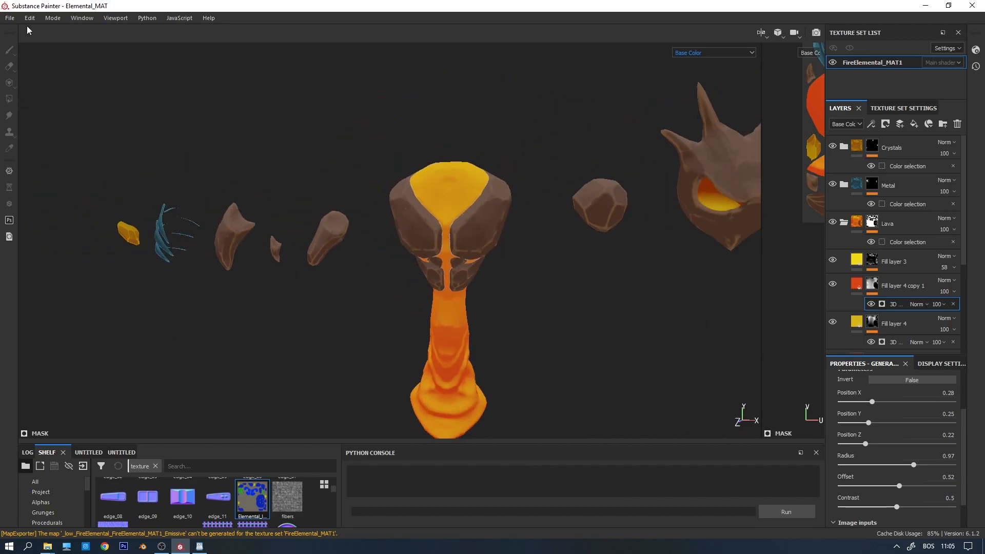
Save the project and open the texture export settings.
click(10, 18)
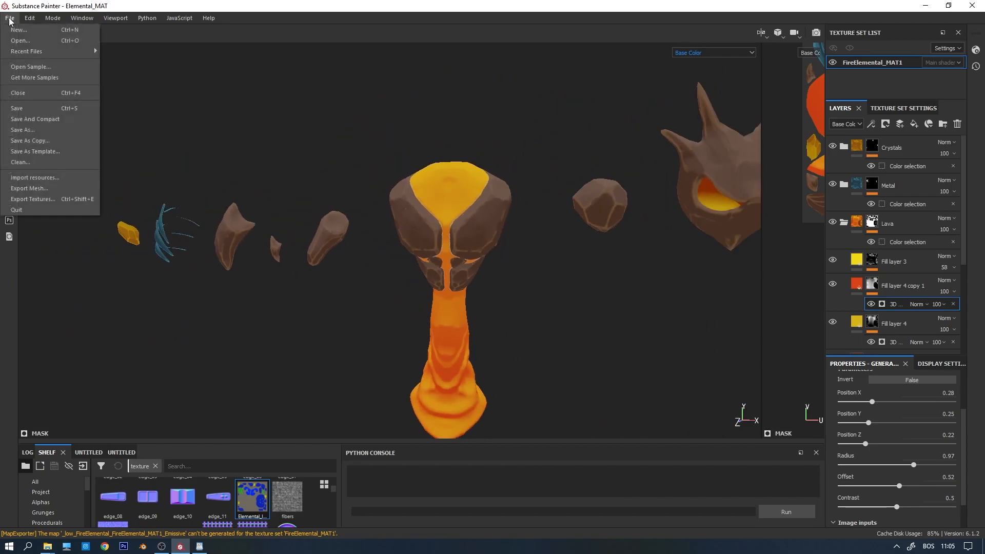
click(26, 109)
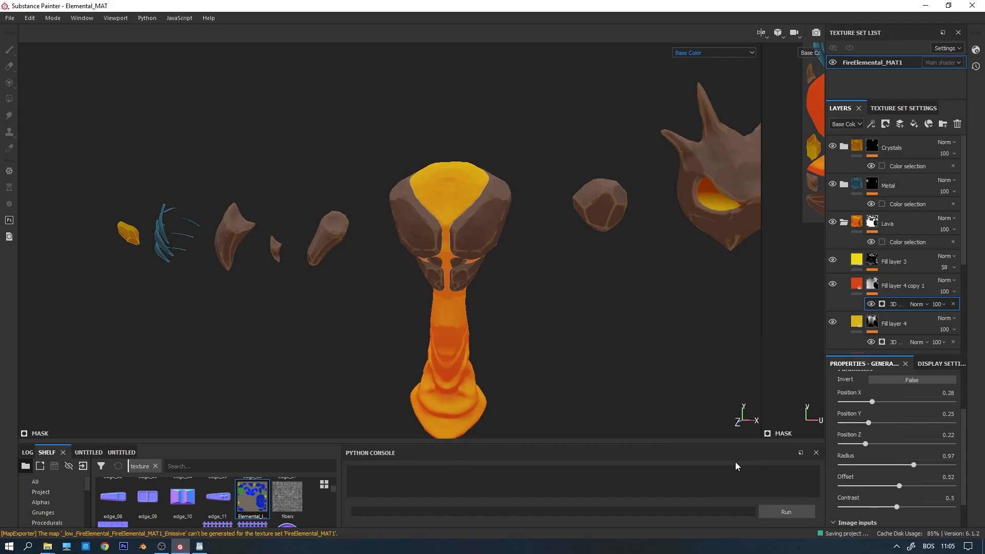
click(10, 18)
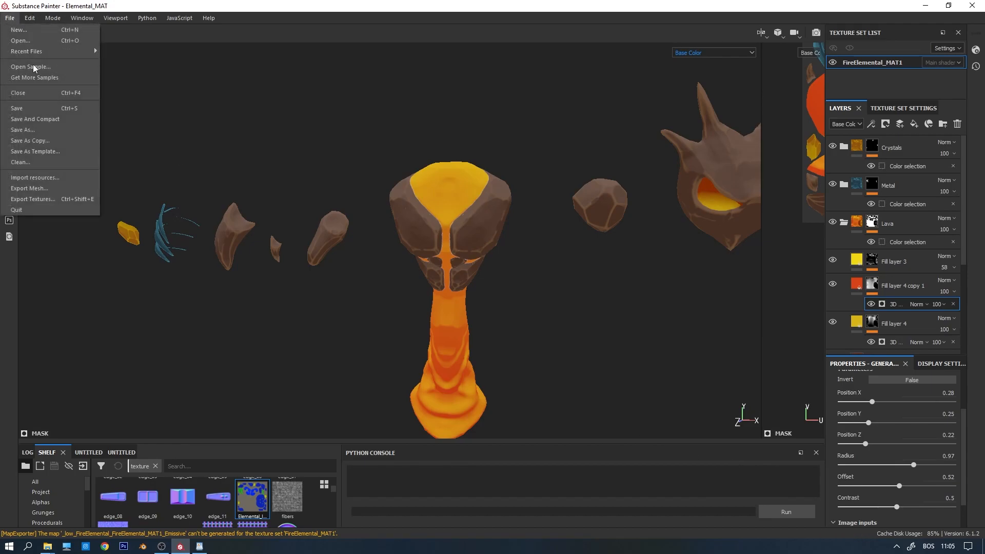
click(43, 200)
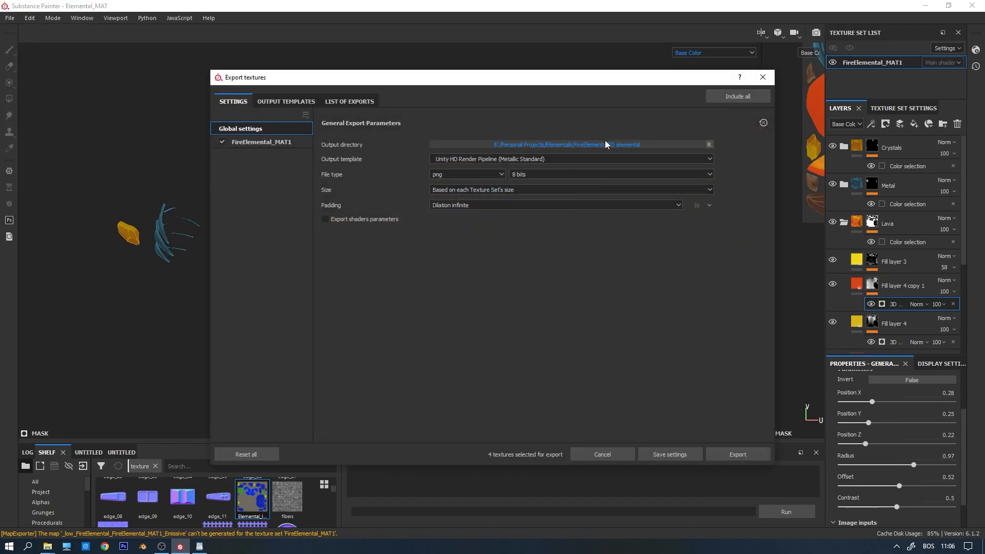
Create a folder named TextureElemental inside the FireElemental folder and set it as the export's output directory.
click(603, 145)
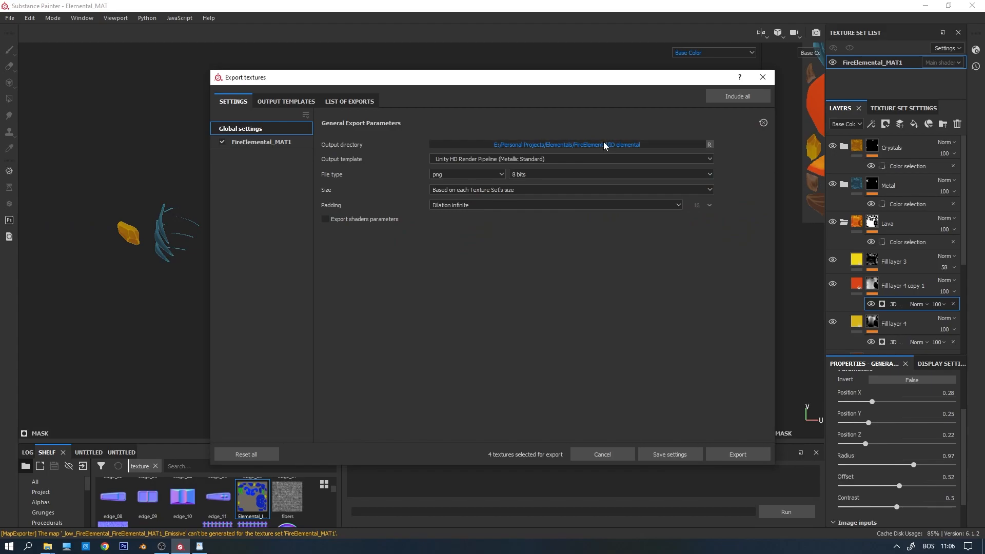
click(482, 112)
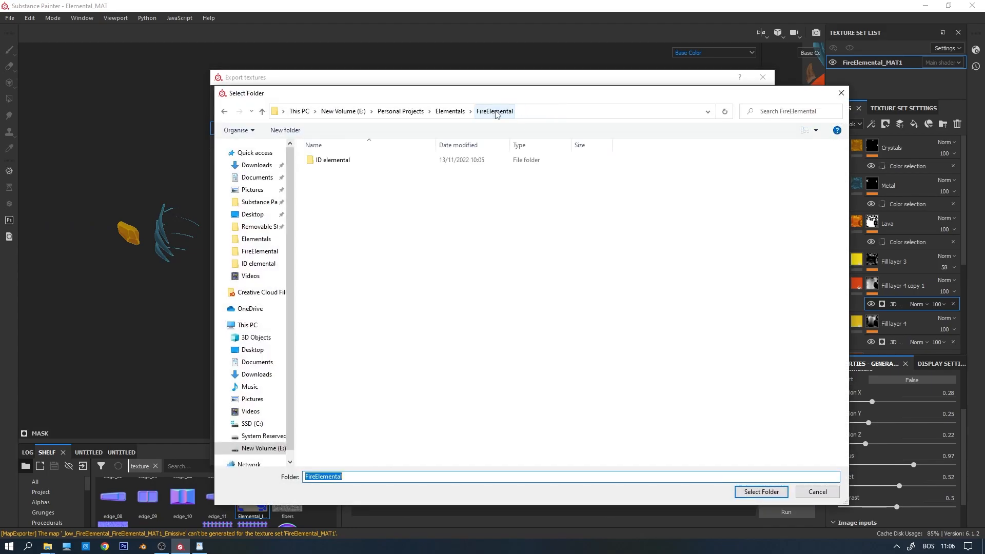
right_click(306, 209)
mouse_move(246, 328)
click(362, 328)
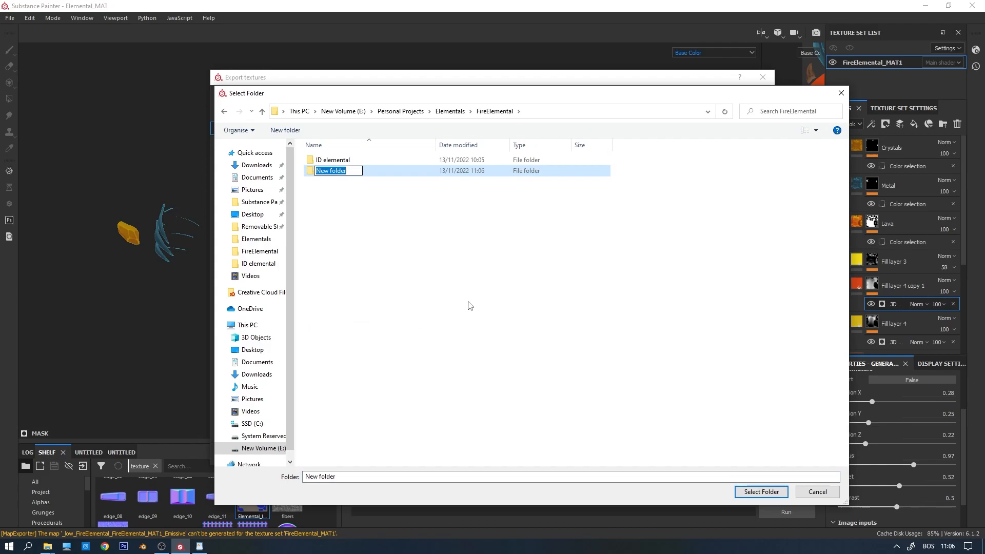
text(TextureElemental)
key(Return)
double_click(356, 177)
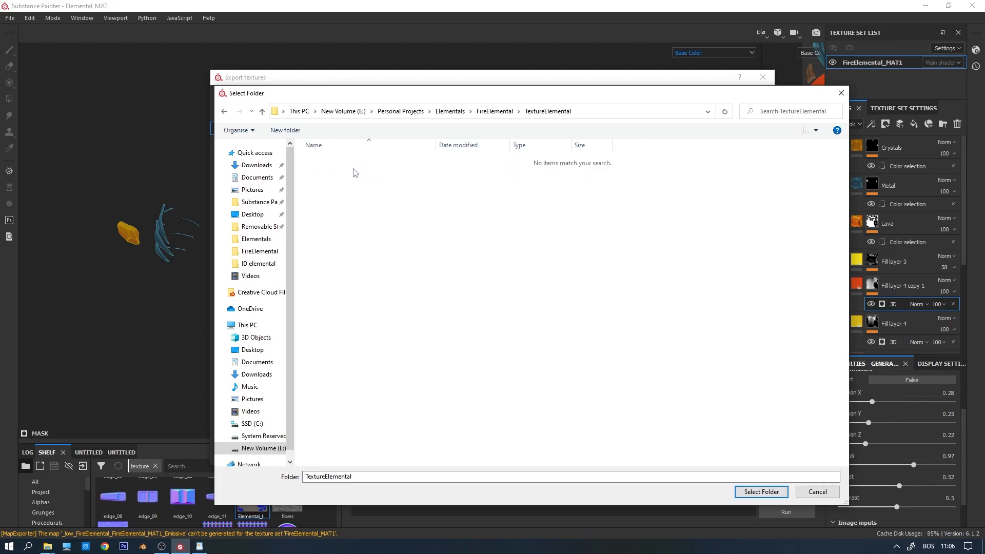
click(761, 492)
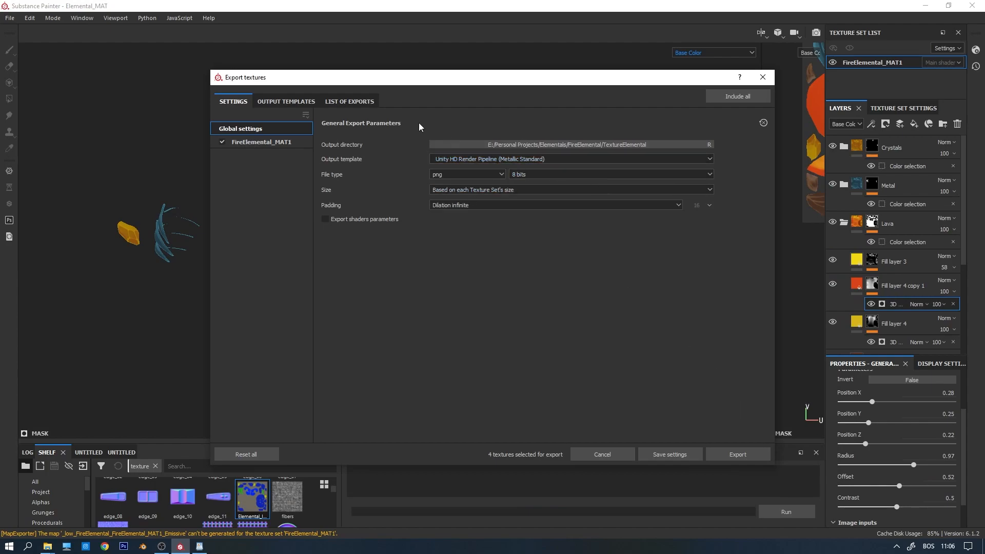
Check the list of exports and set the output template to Unity Universal Render Pipeline (Metallic Standard).
click(358, 102)
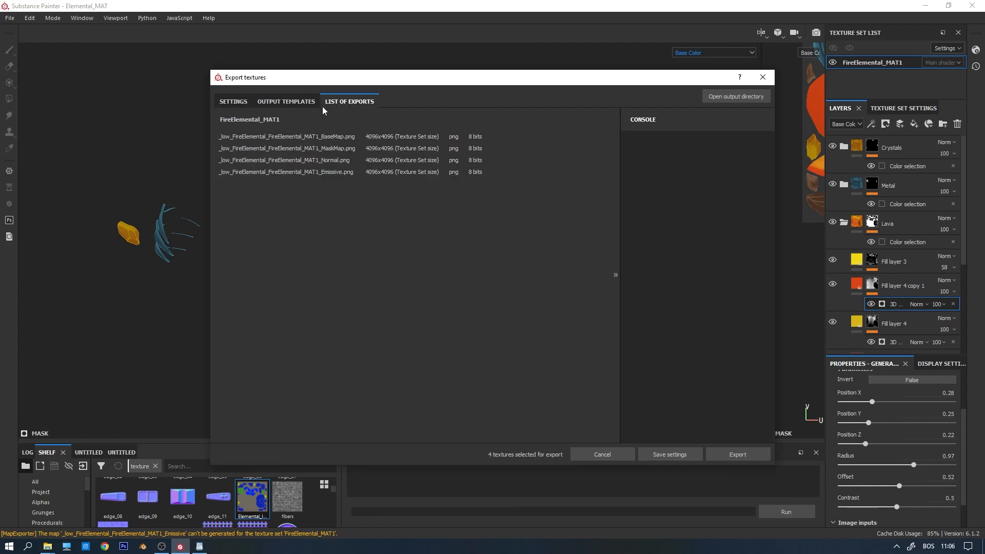
click(234, 101)
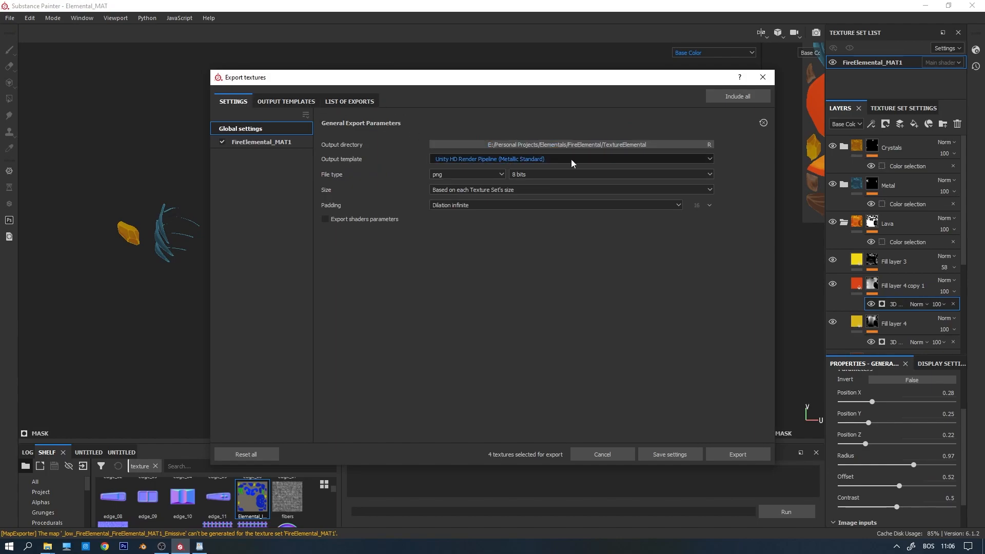
click(533, 160)
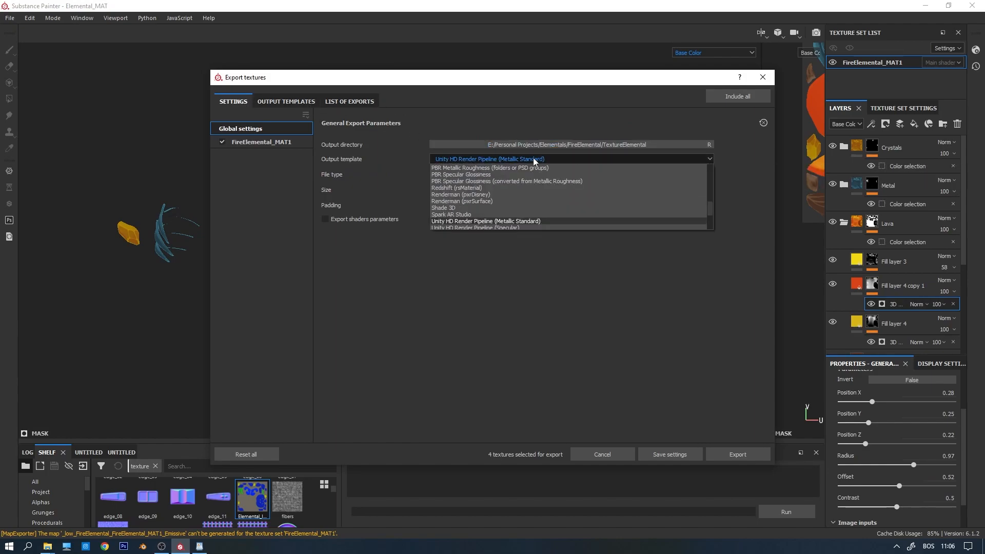
scroll(525, 210, down, 1)
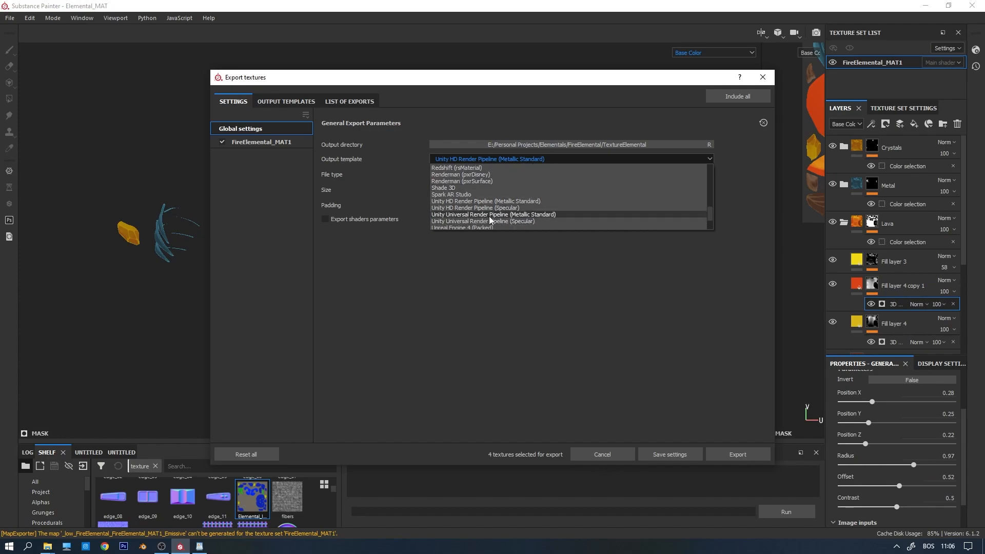
click(535, 216)
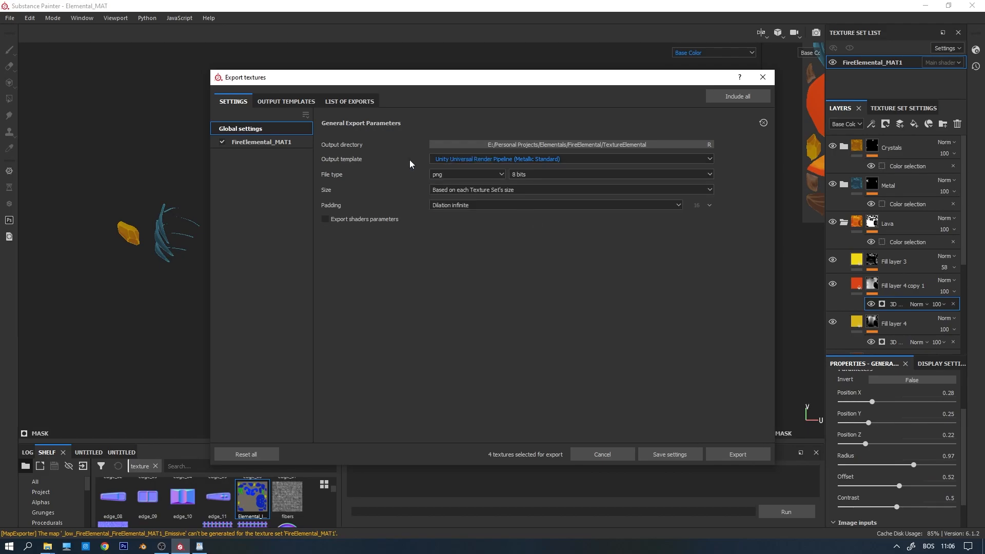
Review the export list and output templates, reconfirm the TextureElemental folder as output directory, and export the textures.
click(361, 103)
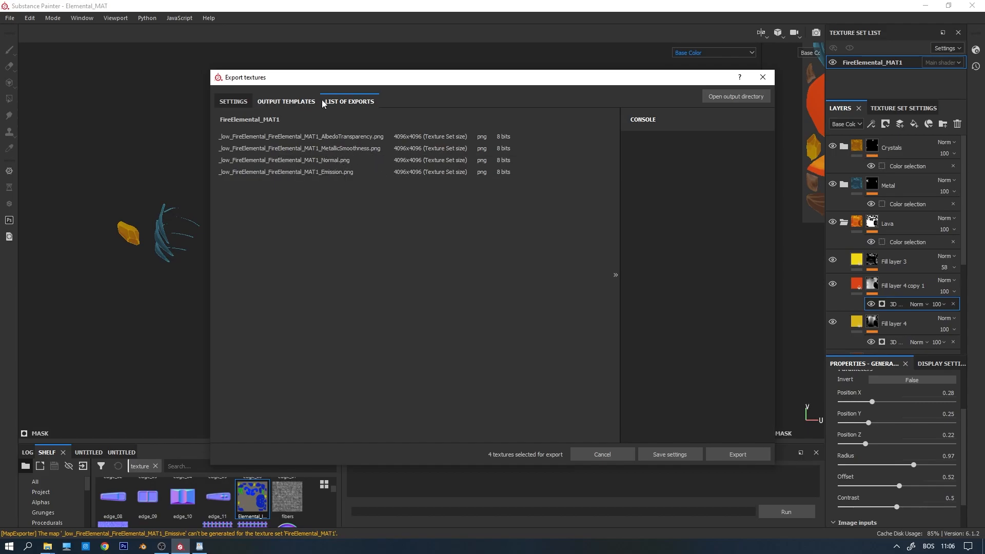
click(288, 102)
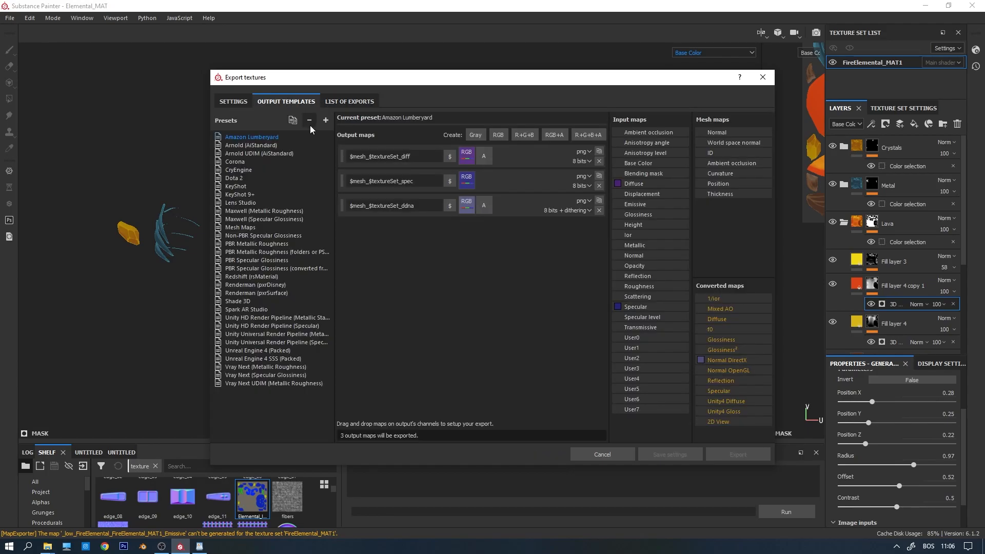
click(232, 102)
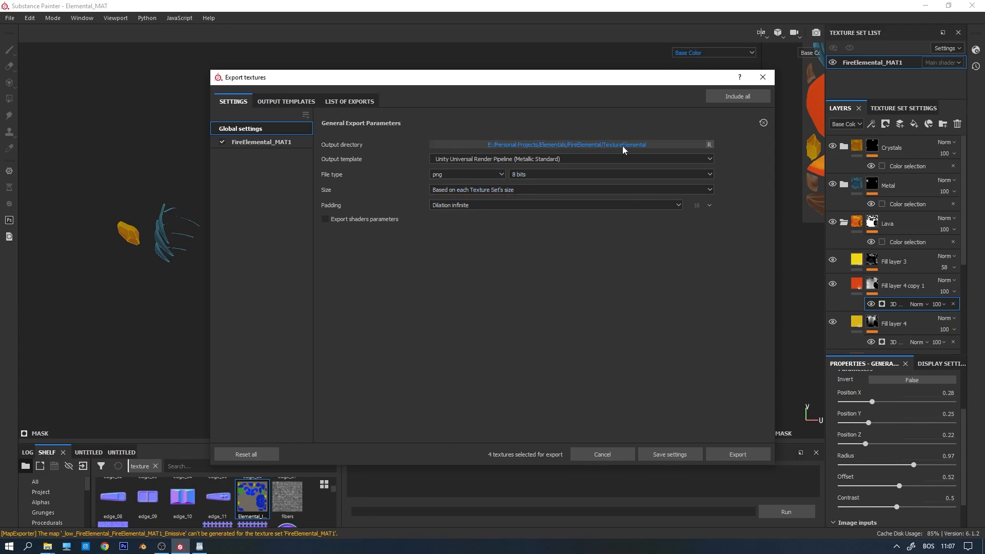
click(594, 144)
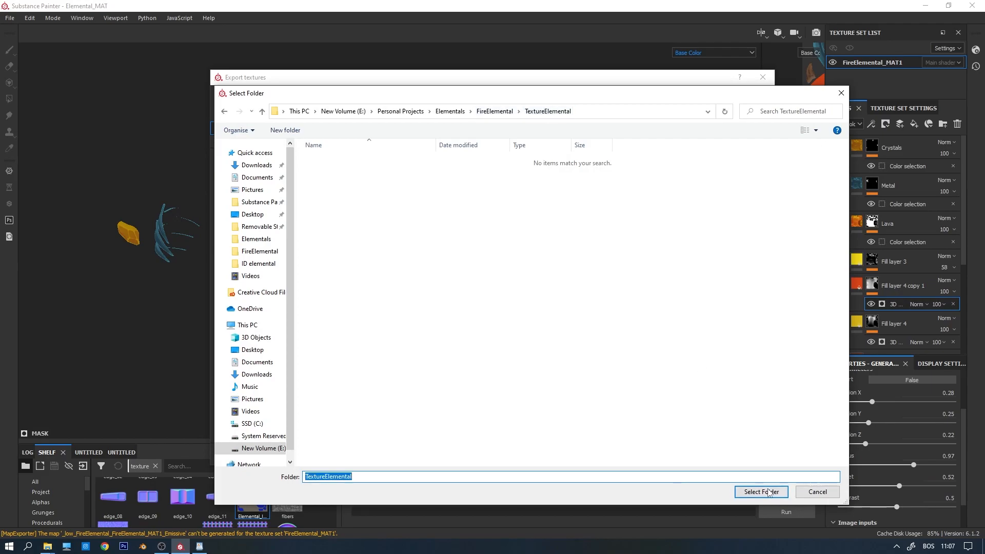
click(761, 491)
click(740, 454)
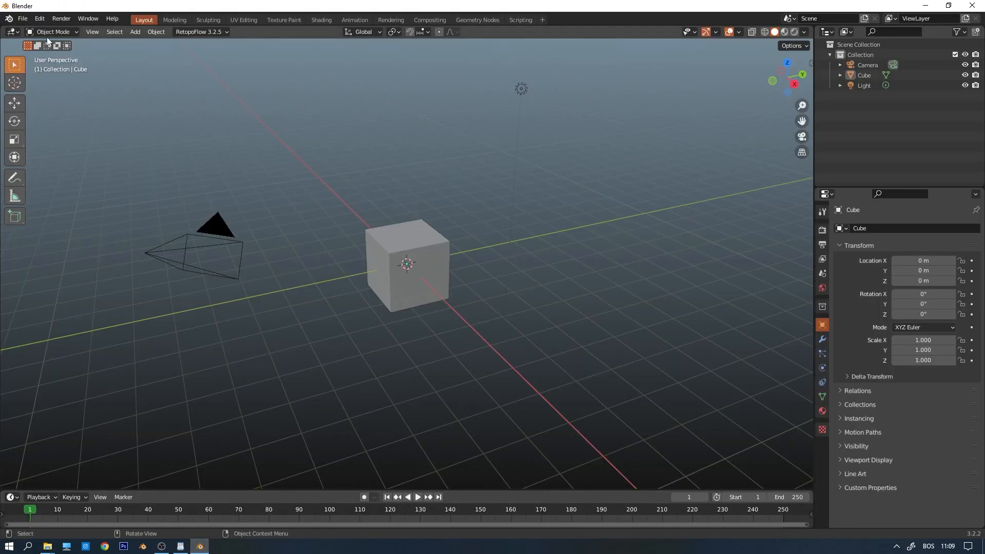
Switch to Blender and open FireElemental_1.blend from the FireElemental folder.
click(23, 18)
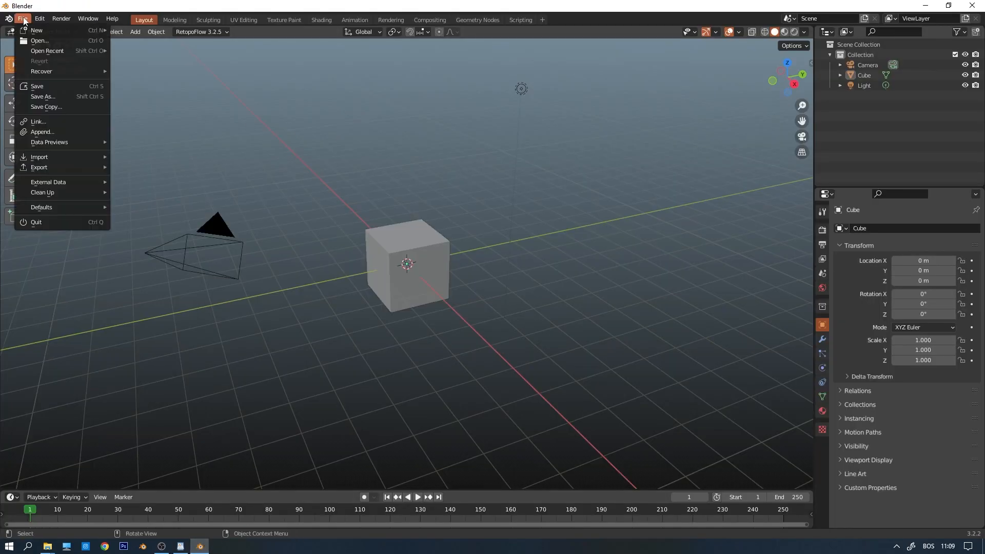
click(38, 41)
click(508, 292)
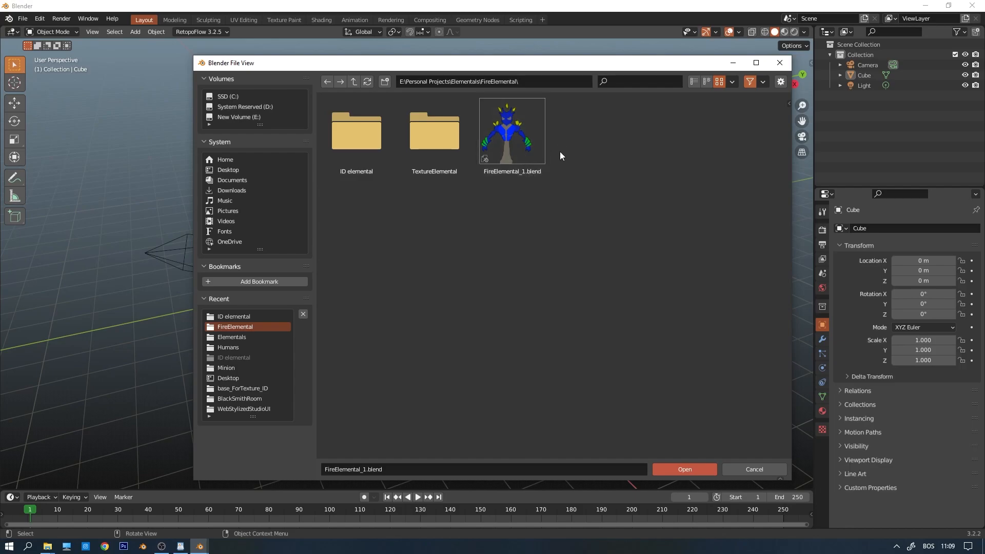
double_click(524, 147)
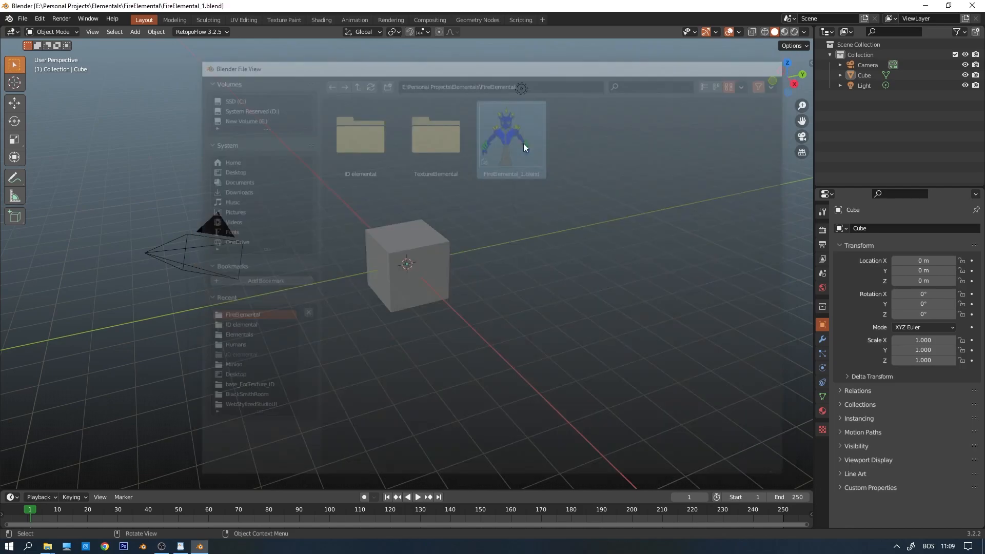
Hide the statistics overlay and widen the 3D viewport to frame the whole fire elemental.
scroll(137, 224, down, 3)
middle_drag(209, 260, 157, 264)
key(n)
key(n)
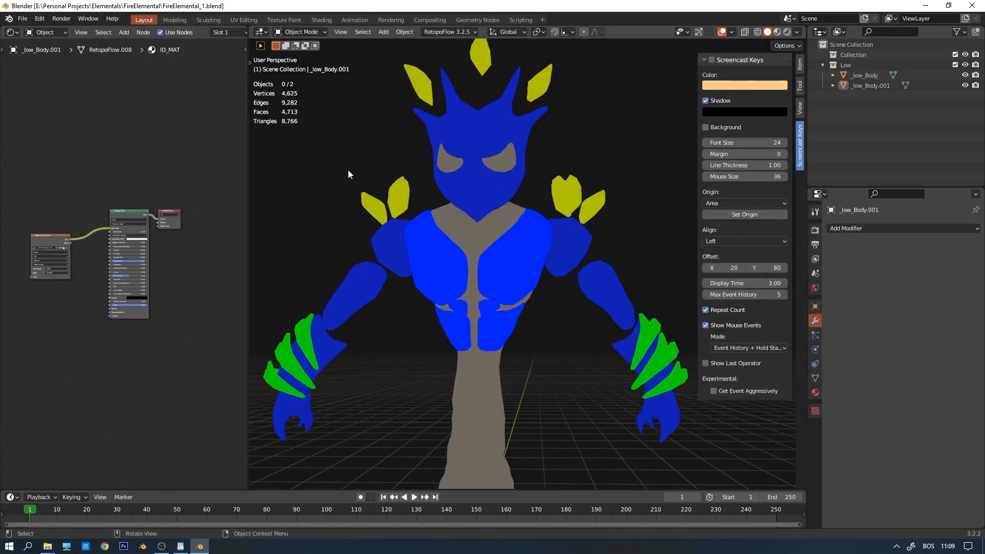
click(732, 31)
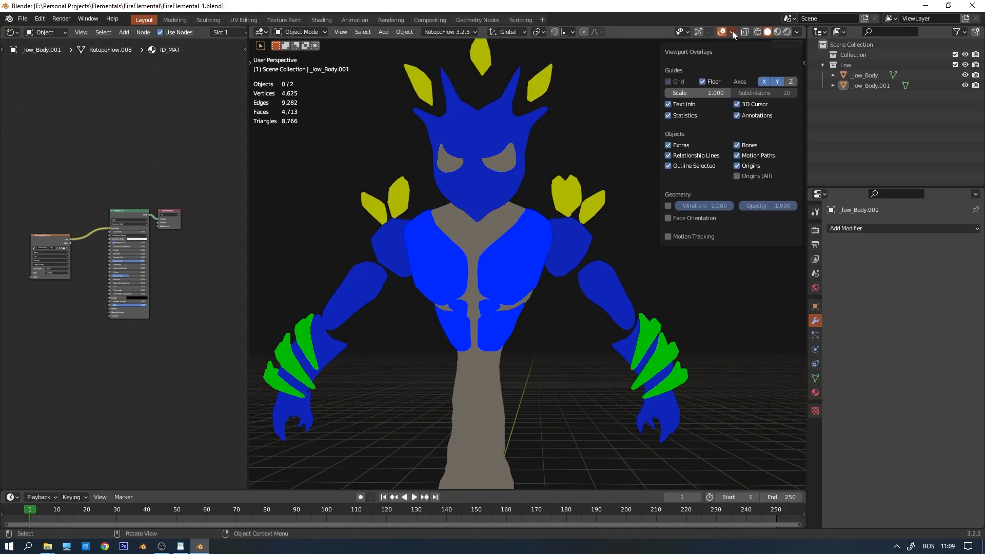
click(672, 116)
drag(807, 140, 874, 144)
scroll(541, 246, down, 4)
middle_drag(489, 249, 532, 244)
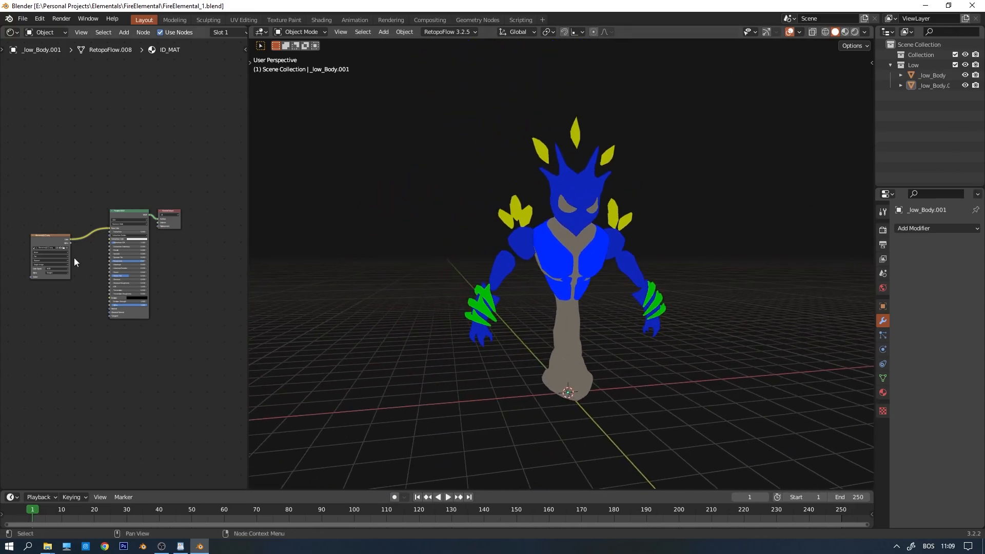
Delete the image texture node feeding the Principled BSDF in the ID_MAT material.
scroll(119, 195, up, 8)
mouse_move(74, 206)
middle_down()
mouse_move(119, 195)
mouse_move(71, 204)
middle_up()
click(73, 192)
key(x)
drag(185, 152, 161, 149)
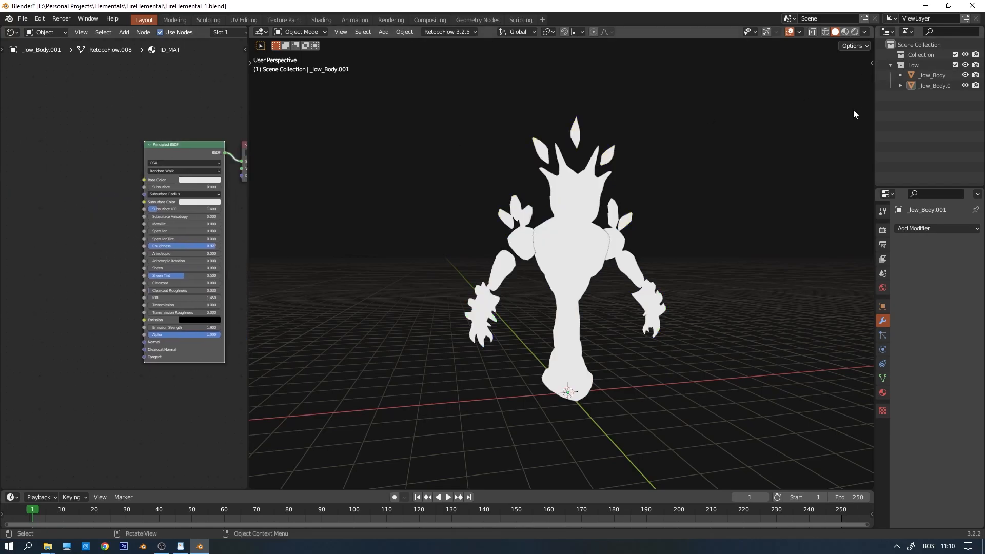
Enable the Screencast Keys display in the 3D viewport.
key(n)
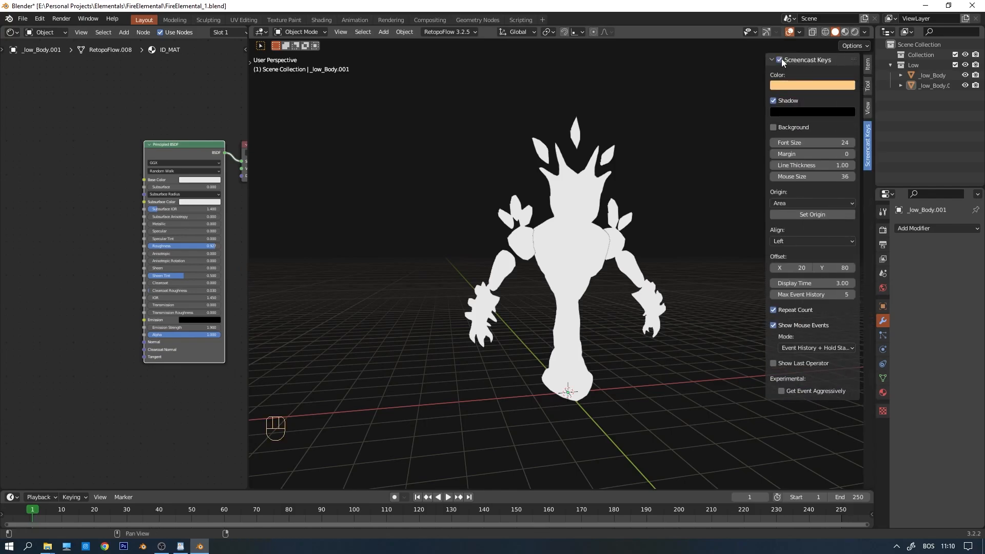
key(n)
Use Principled Texture Setup on the Principled BSDF to load the AlbedoTransparency, MetallicSmoothness and Normal PNGs from TextureElemental.
click(181, 146)
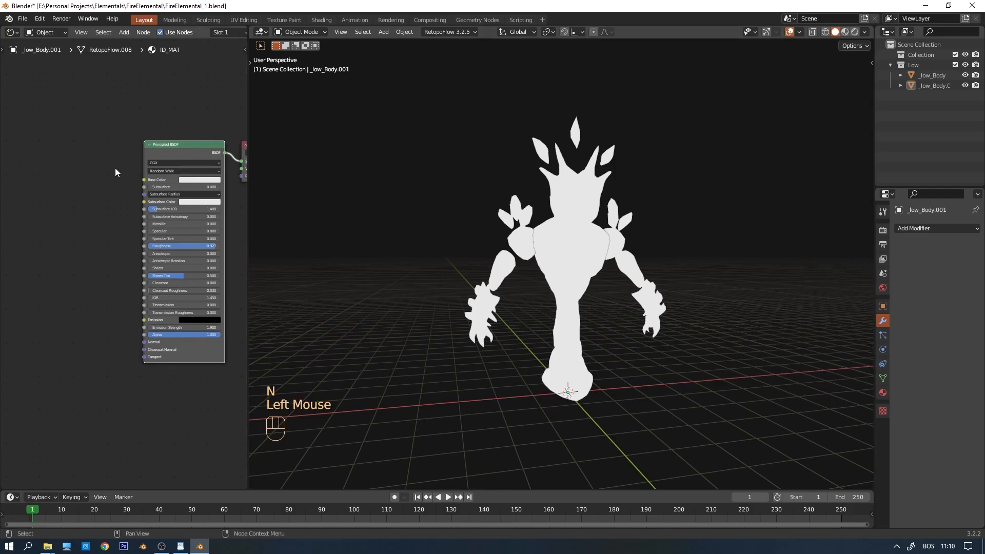
key(ctrl+shift+t)
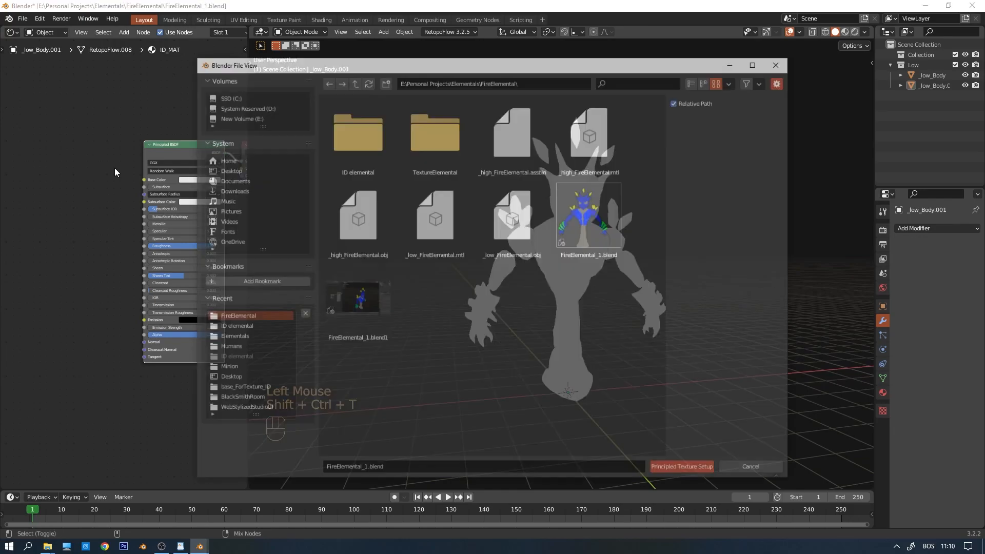
double_click(452, 154)
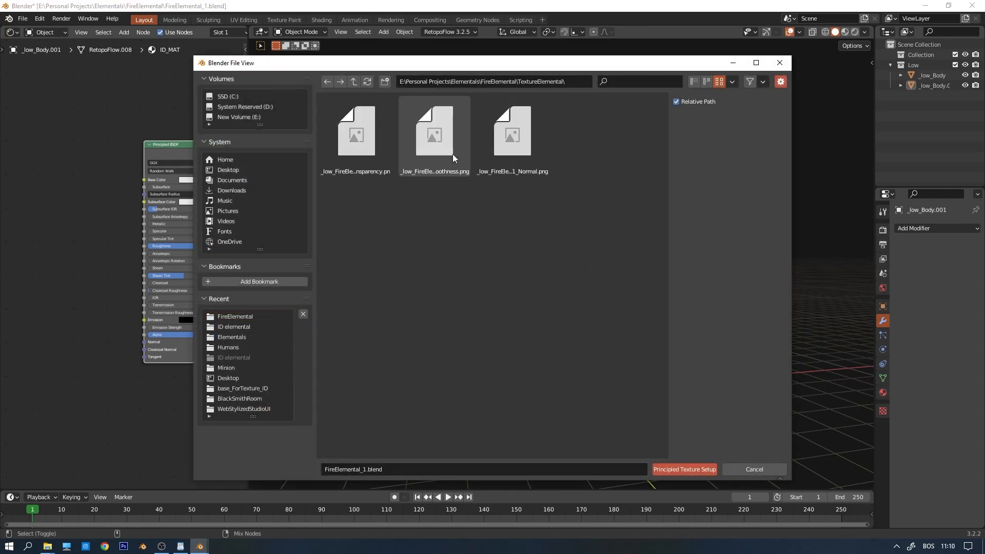
click(379, 152)
shift+click(539, 137)
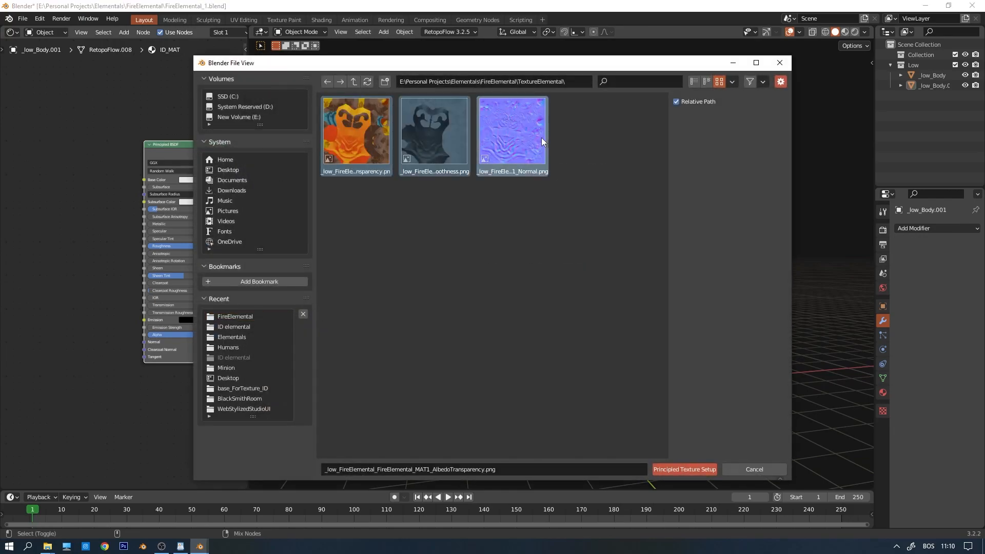
click(690, 468)
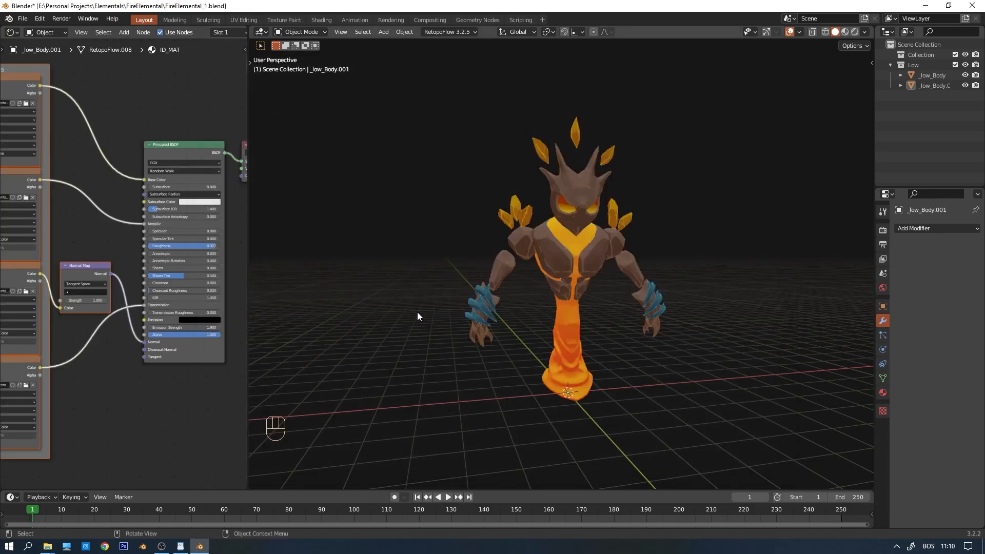
Enlarge the 3D viewport and inspect the textured character's chest, head and arms up close from the front and side.
middle_drag(417, 312, 354, 297)
scroll(691, 251, up, 3)
drag(250, 299, 157, 285)
scroll(688, 132, down, 1)
middle_drag(662, 149, 699, 176)
scroll(706, 168, up, 3)
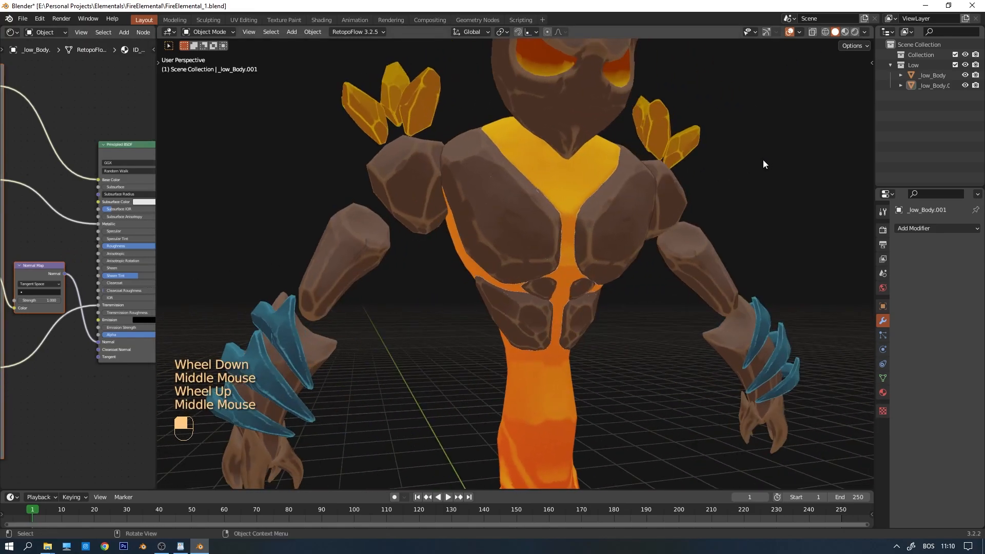
click(625, 197)
middle_drag(625, 197, 669, 207)
click(744, 144)
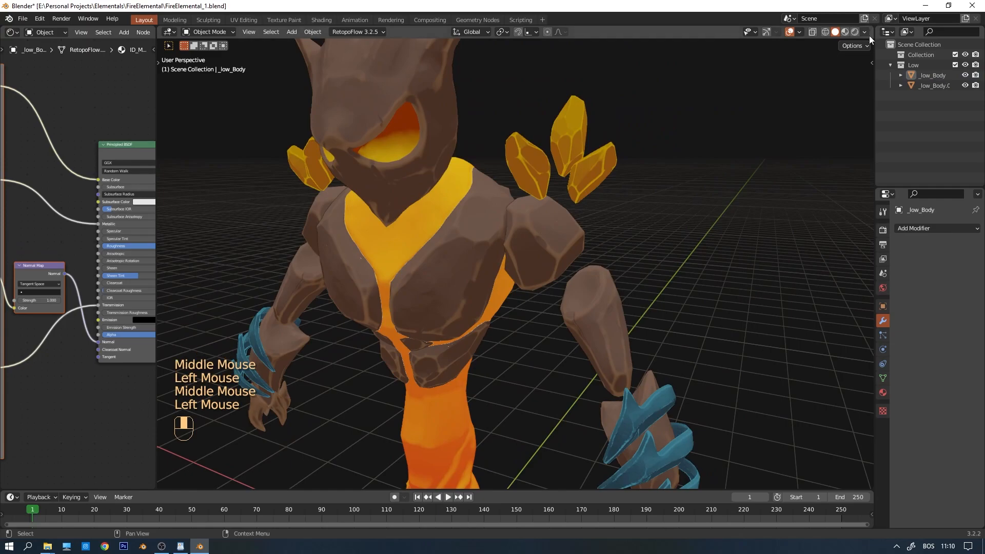
Try the Theme and World backgrounds for the solid-shaded viewport, then return to the custom Viewport background colour.
click(865, 32)
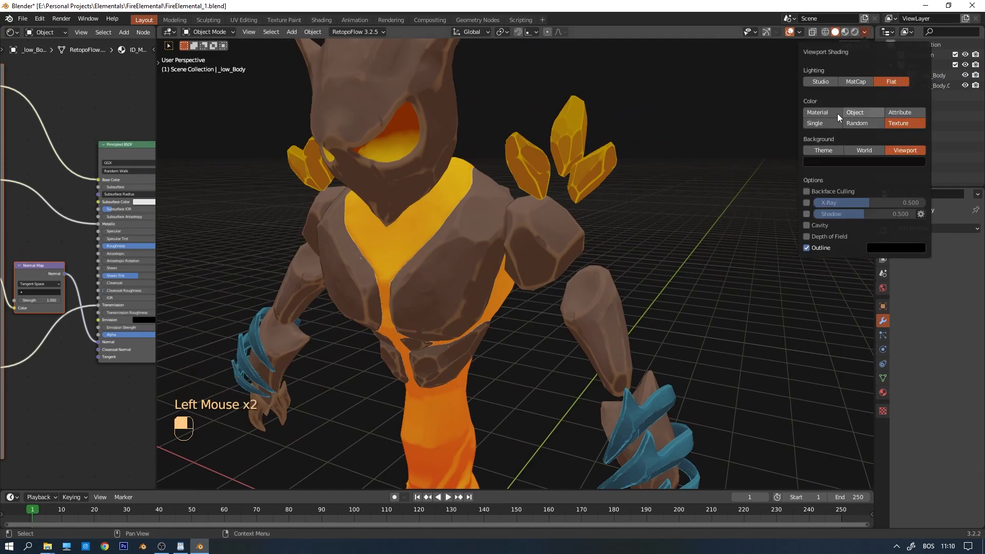
click(835, 33)
click(835, 33)
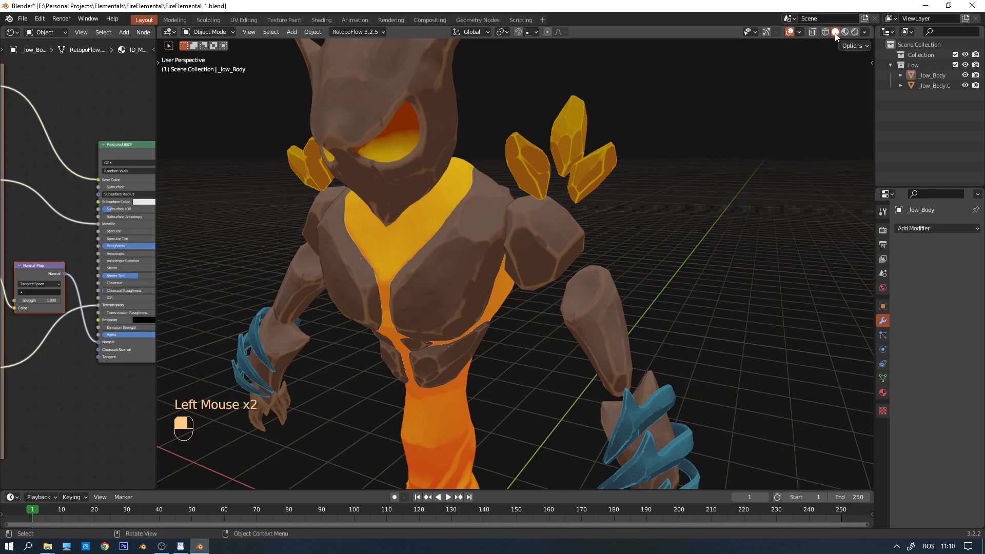
click(865, 32)
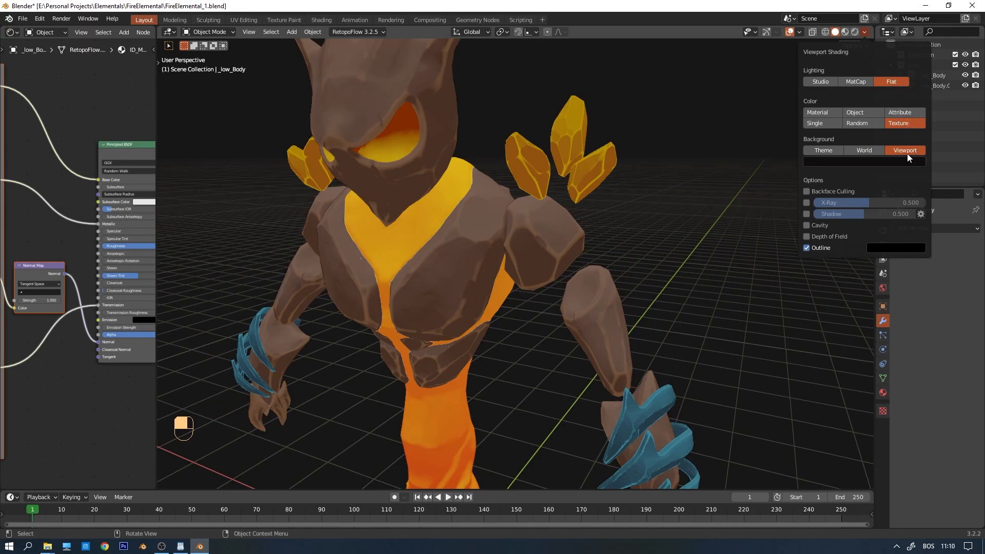
click(878, 164)
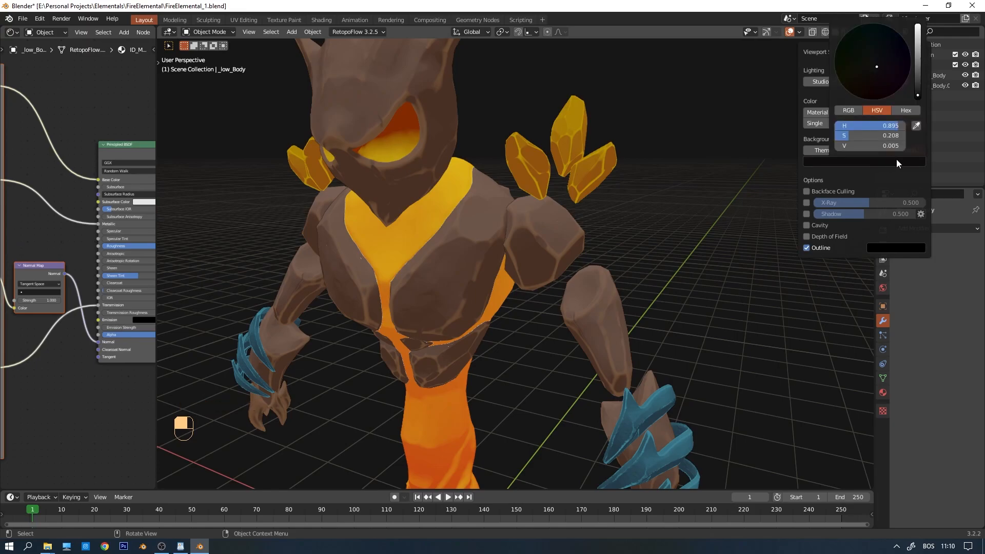
click(822, 150)
click(872, 151)
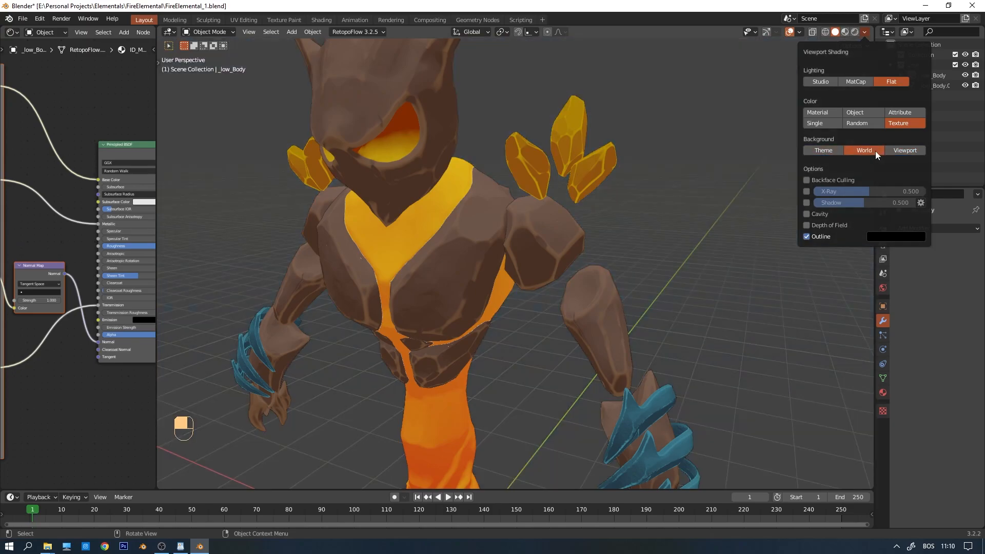
click(905, 150)
click(892, 163)
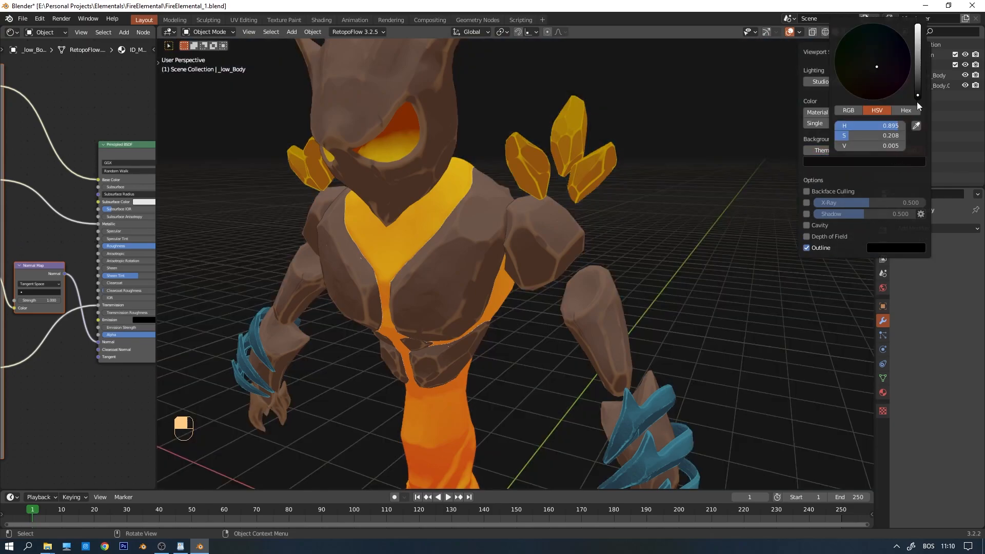
Examine the flat-shaded character's head, chest and arms from the front against the dark background.
middle_drag(605, 236, 504, 230)
scroll(651, 201, down, 2)
key(less)
scroll(593, 232, up, 2)
scroll(664, 210, down, 1)
scroll(593, 217, up, 1)
middle_drag(589, 182, 564, 198)
scroll(546, 269, up, 1)
middle_drag(546, 269, 578, 243)
scroll(578, 242, up, 1)
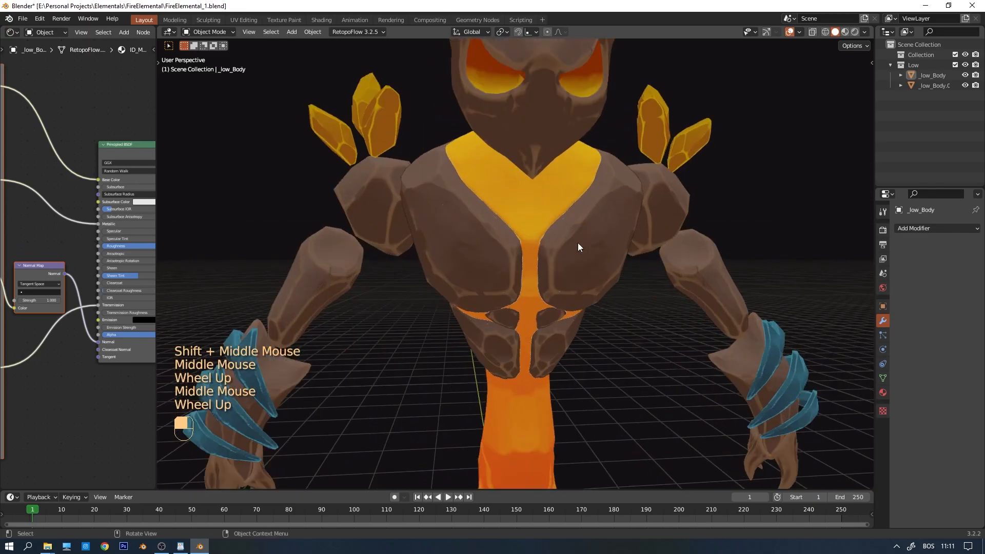
Switch the viewport to Material Preview shading and disable Scene World lighting.
click(845, 32)
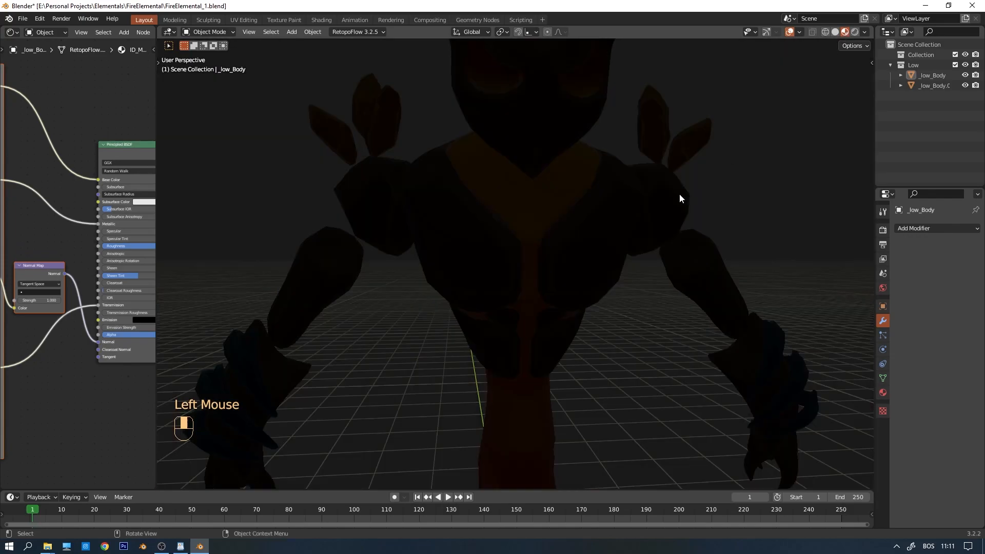
scroll(679, 195, down, 2)
middle_drag(679, 195, 580, 220)
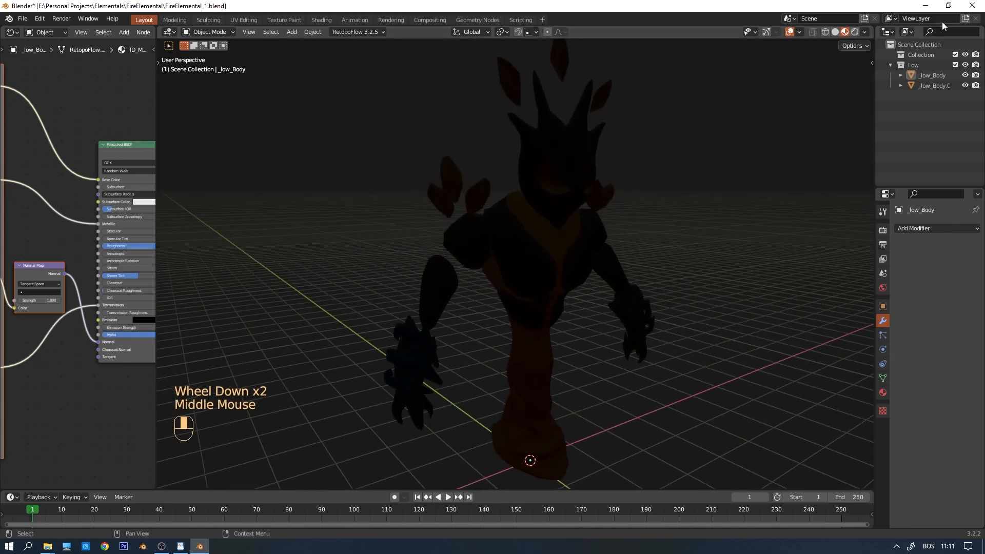
click(865, 33)
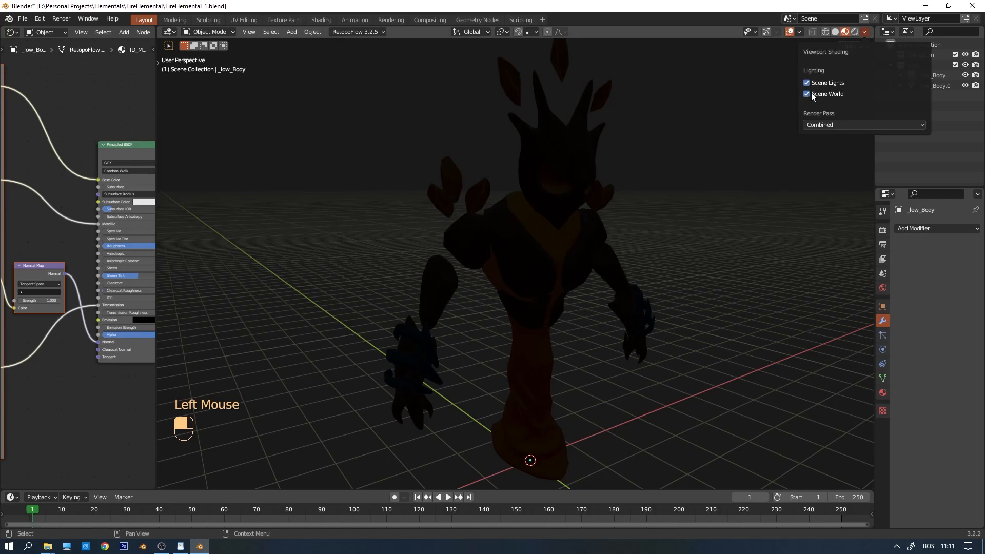
click(864, 32)
click(806, 94)
Examine the lit character's textures in Material Preview from several angles, up close and at full height.
middle_drag(662, 205, 630, 190)
scroll(688, 195, up, 3)
click(685, 212)
mouse_move(630, 190)
middle_down()
mouse_move(630, 174)
mouse_move(631, 195)
middle_up()
scroll(666, 239, up, 2)
middle_drag(665, 239, 475, 240)
middle_drag(357, 278, 453, 289)
scroll(444, 229, up, 2)
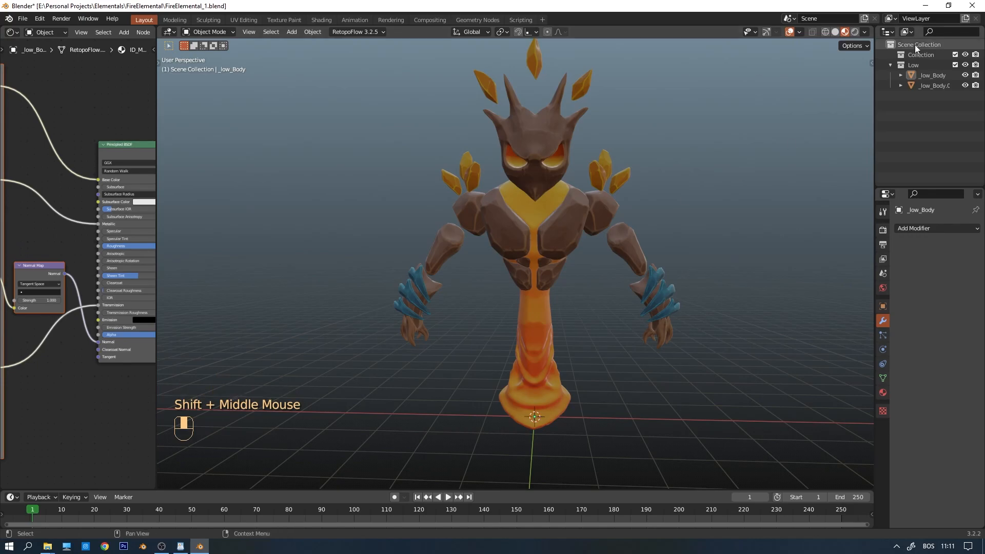
Return the viewport to Solid shading and examine the whole flat-textured character from the front and side.
click(836, 32)
shift+middle_drag(689, 221, 579, 256)
scroll(698, 275, up, 4)
ctrl+middle_drag(577, 251, 563, 318)
middle_drag(472, 196, 603, 219)
scroll(557, 266, up, 2)
middle_drag(557, 266, 410, 264)
shift+middle_drag(410, 265, 574, 126)
middle_drag(615, 174, 590, 205)
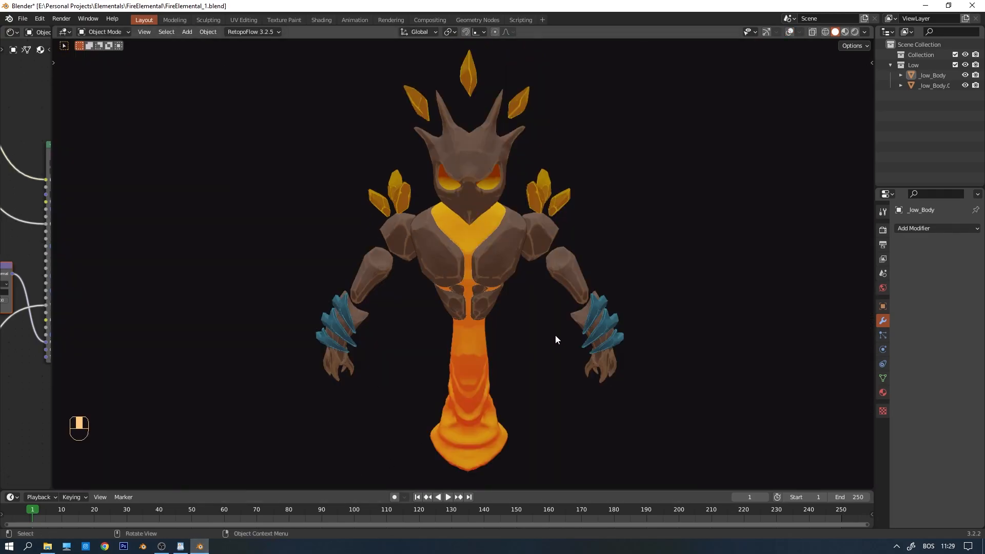
middle_drag(556, 338, 536, 348)
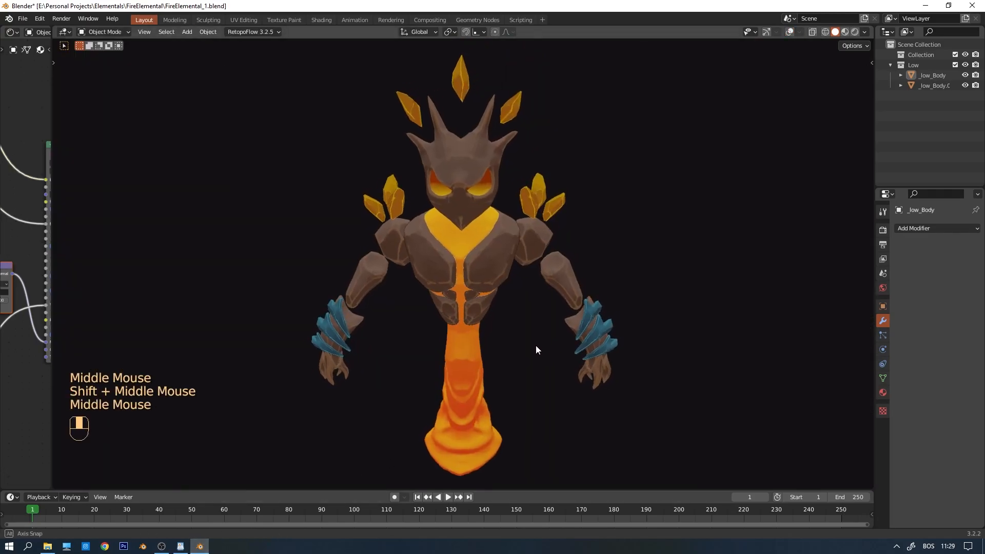
middle_drag(741, 305, 700, 310)
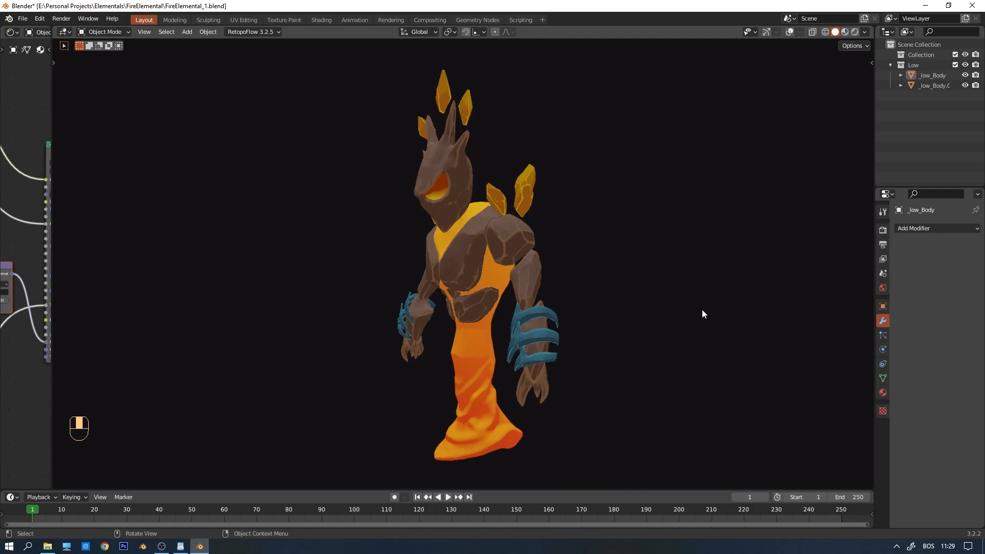
middle_drag(613, 218, 694, 293)
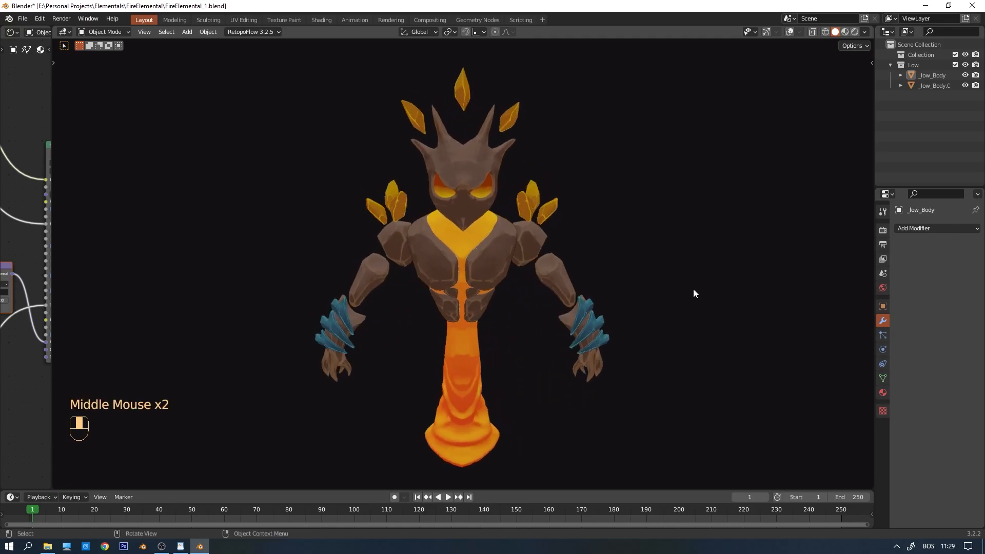